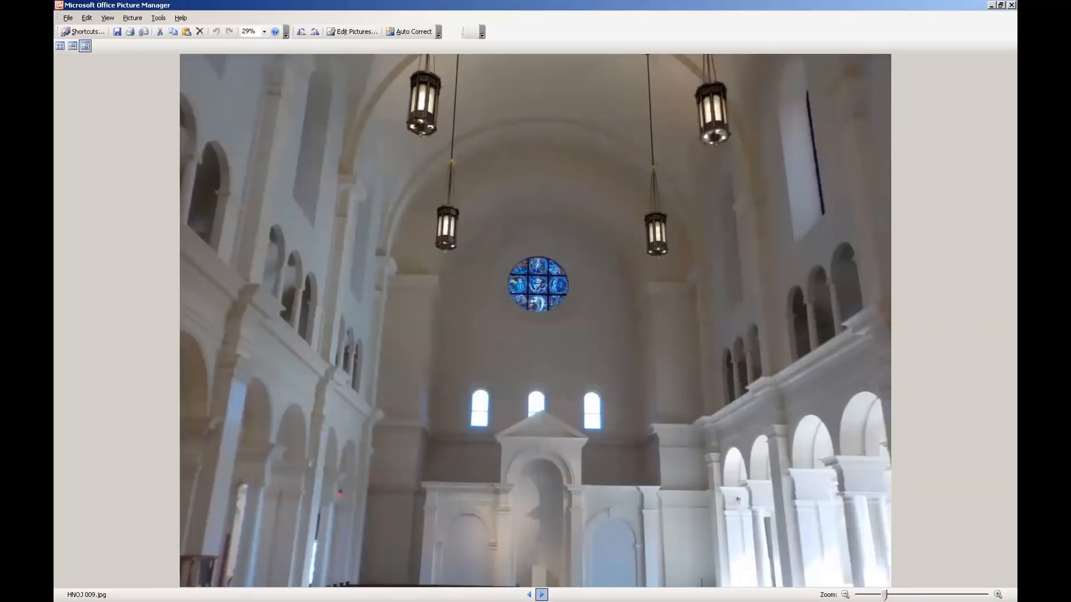
- Browse the church construction photos from HNOJ 009.jpg to the wooden pediment photo IMG_0342.JPG
{"action": "left_click", "coordinate": [542, 595]}
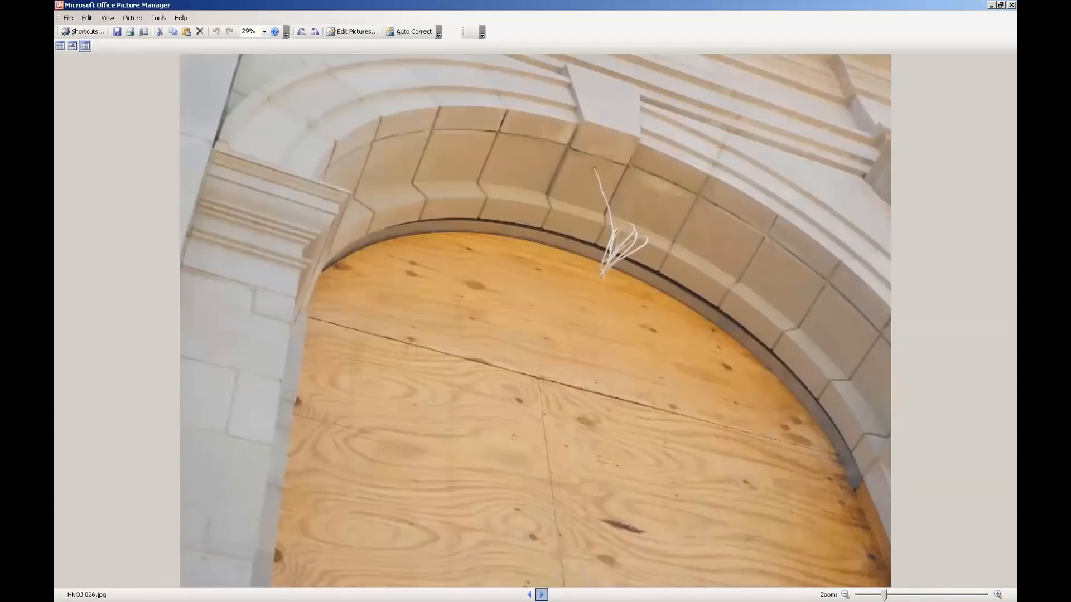
{"action": "left_click", "coordinate": [541, 595]}
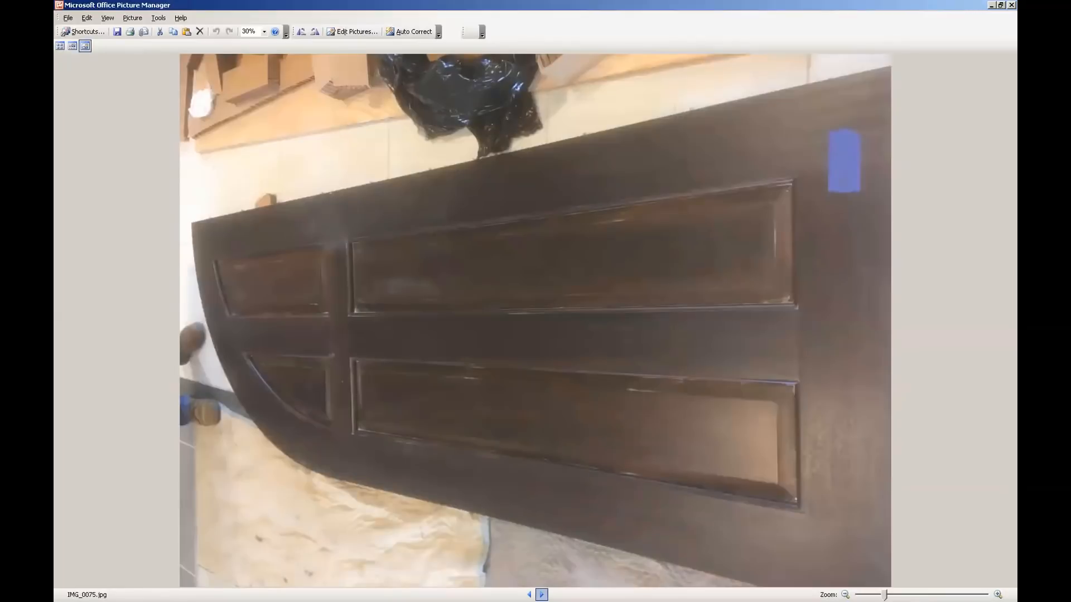
{"action": "left_click", "coordinate": [542, 595]}
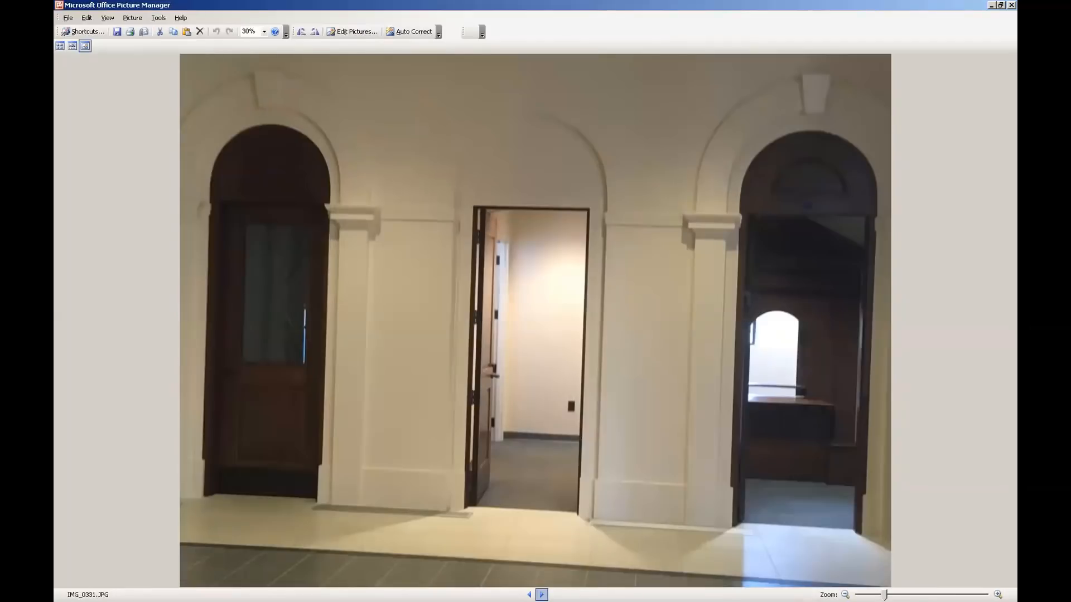
{"action": "left_click", "coordinate": [542, 595]}
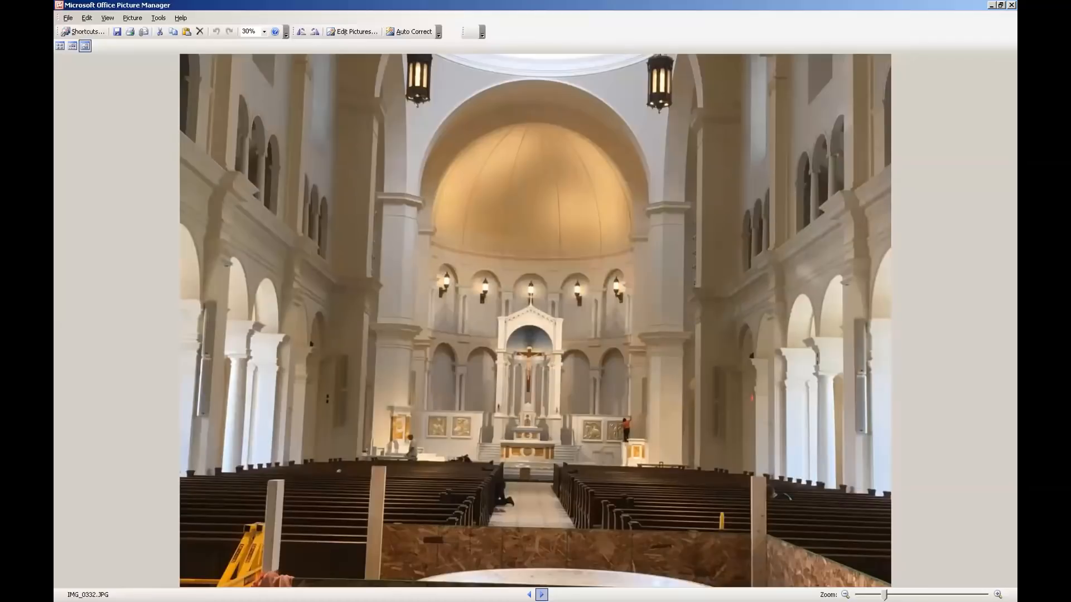
{"action": "left_click", "coordinate": [541, 595]}
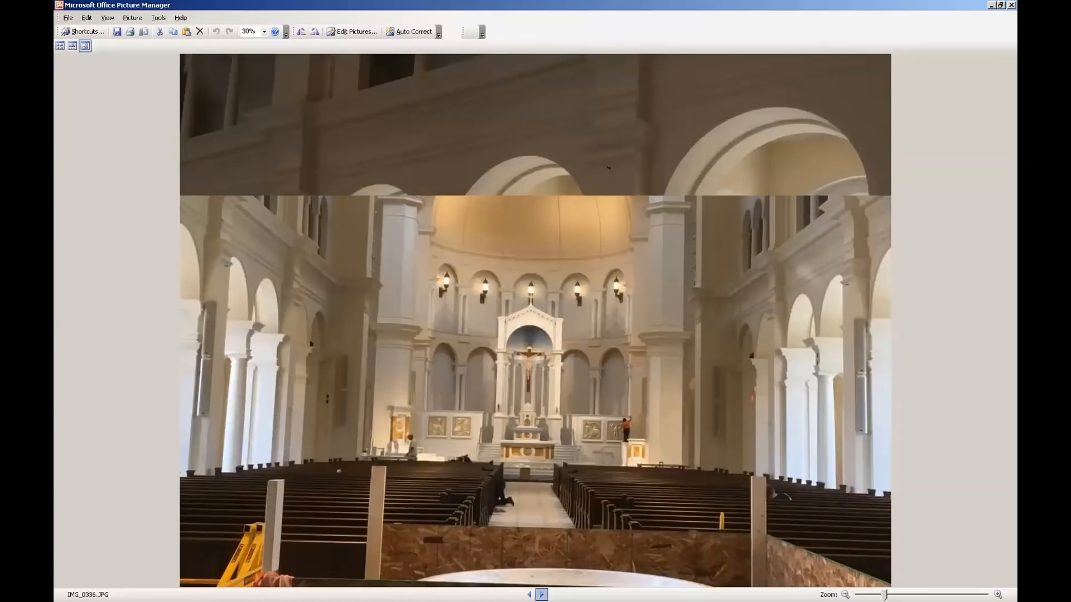
{"action": "left_click", "coordinate": [542, 595]}
{"action": "left_click", "coordinate": [541, 595]}
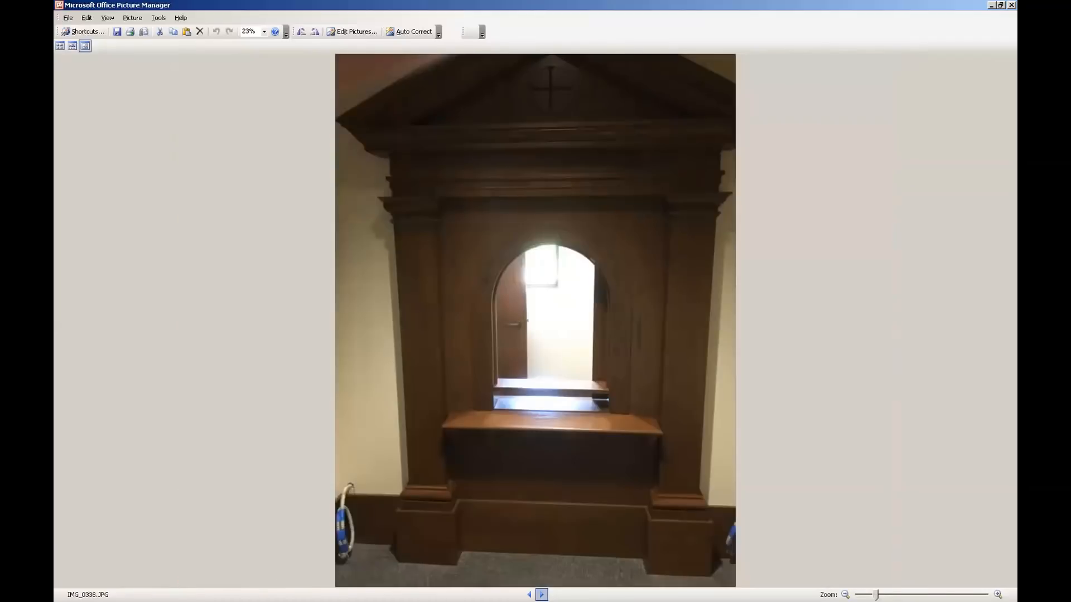
{"action": "left_click", "coordinate": [541, 595]}
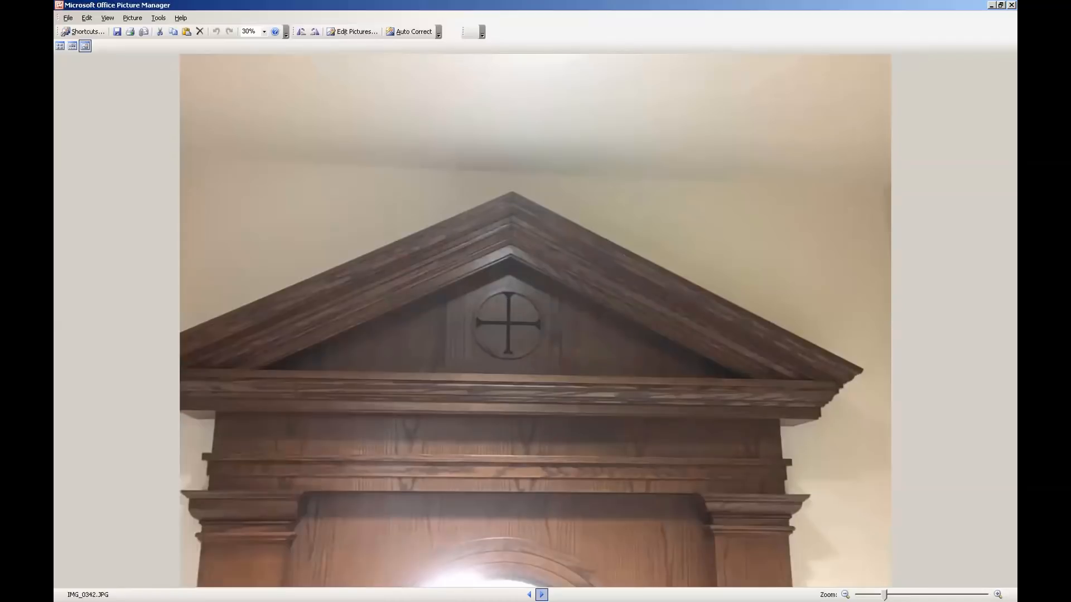
- Browse the nave, pew and altar photos from IMG_0342.JPG to the dome photo IMG_0392.JPG
{"action": "left_click", "coordinate": [541, 596]}
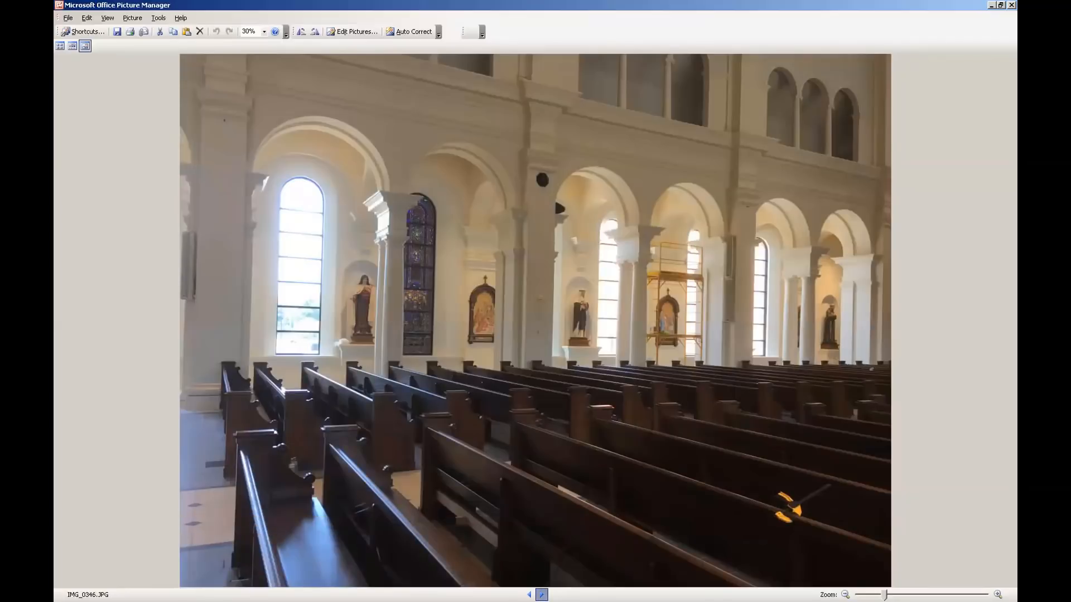
{"action": "left_click", "coordinate": [541, 595]}
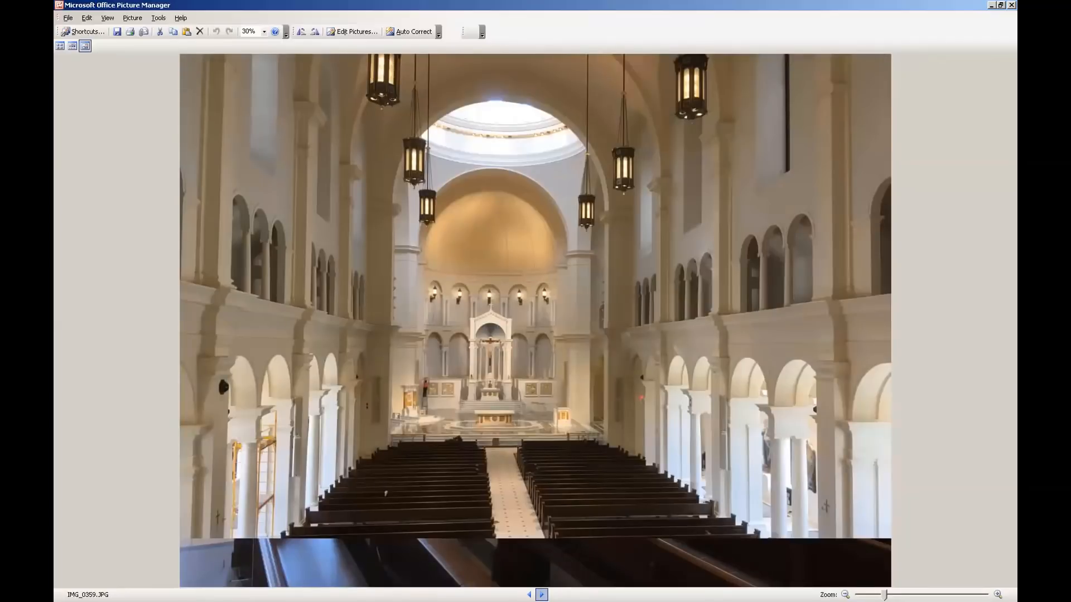
{"action": "left_click", "coordinate": [541, 595]}
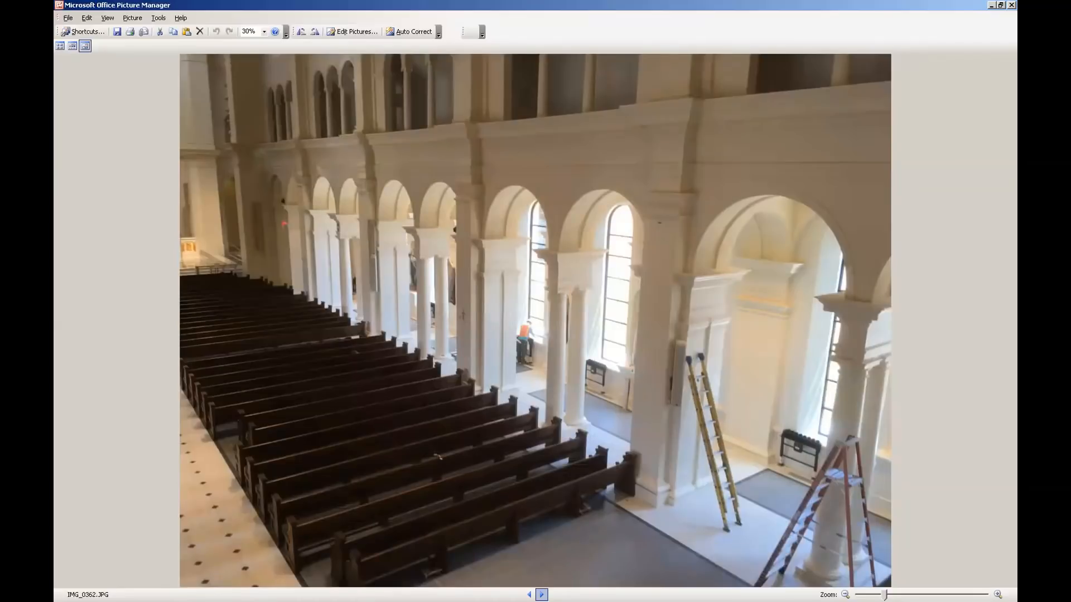
{"action": "left_click", "coordinate": [542, 595]}
{"action": "left_click", "coordinate": [542, 595]}
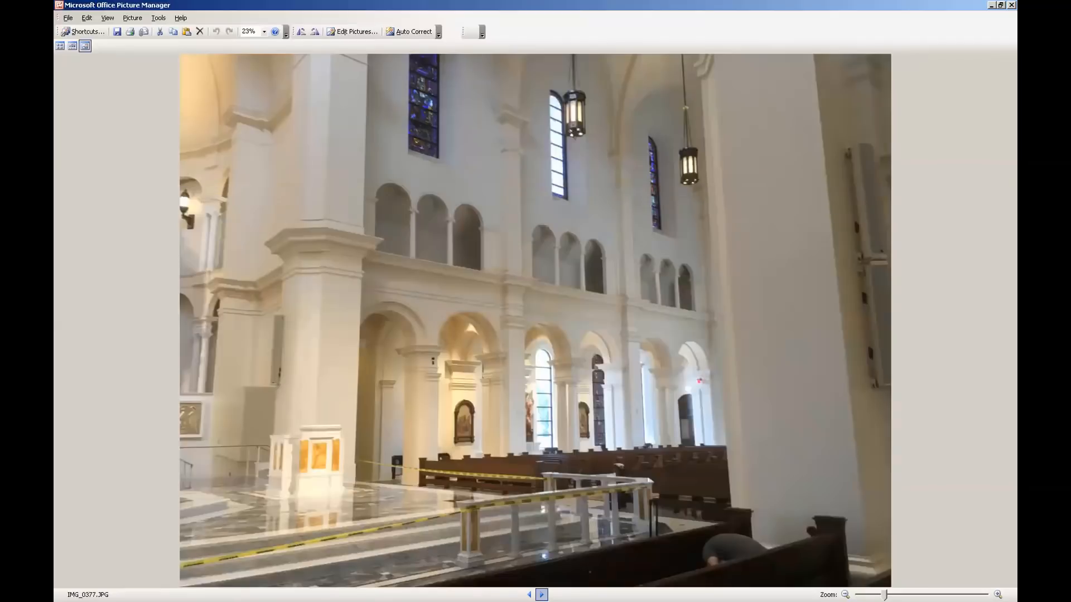
{"action": "left_click", "coordinate": [541, 595]}
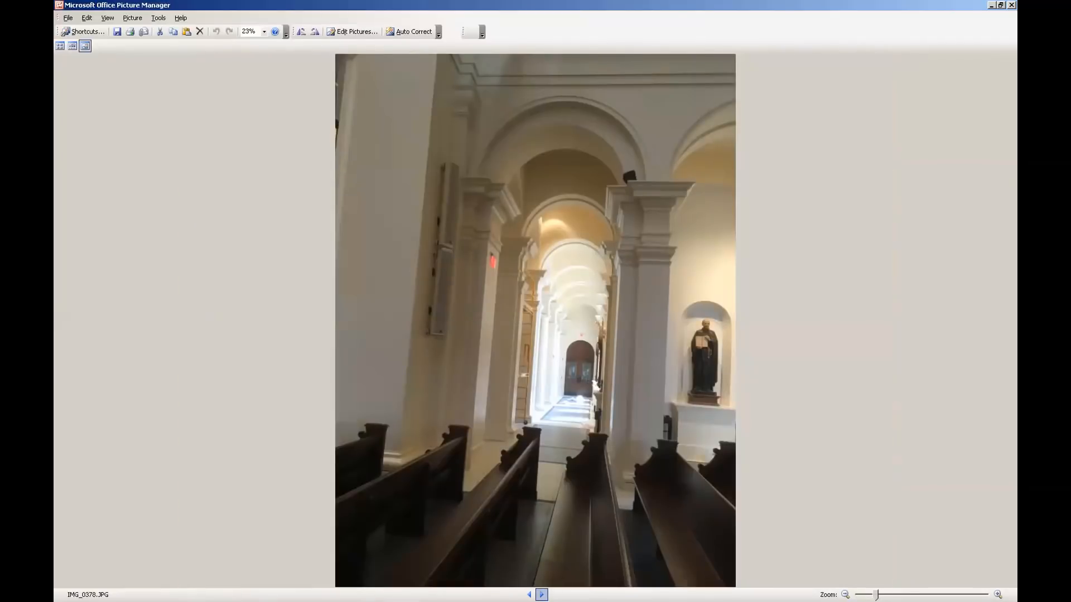
{"action": "left_click", "coordinate": [542, 596]}
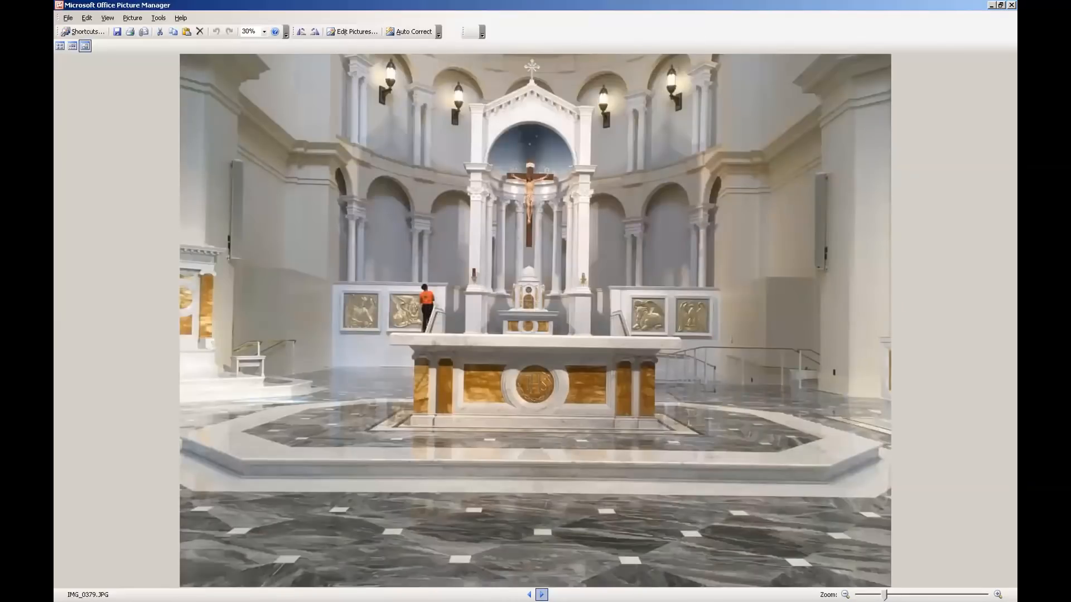
{"action": "left_click", "coordinate": [542, 596]}
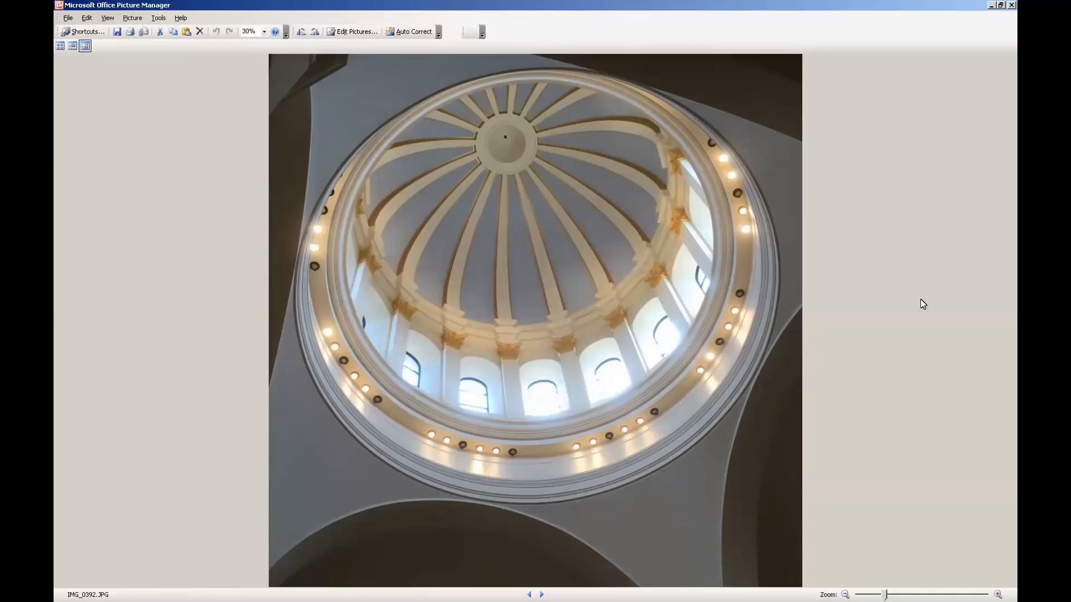
- View the steel framing photo Steel2.jpg and return to the finished dome photo IMG_0392.JPG
{"action": "left_click", "coordinate": [542, 594]}
{"action": "left_click", "coordinate": [542, 595]}
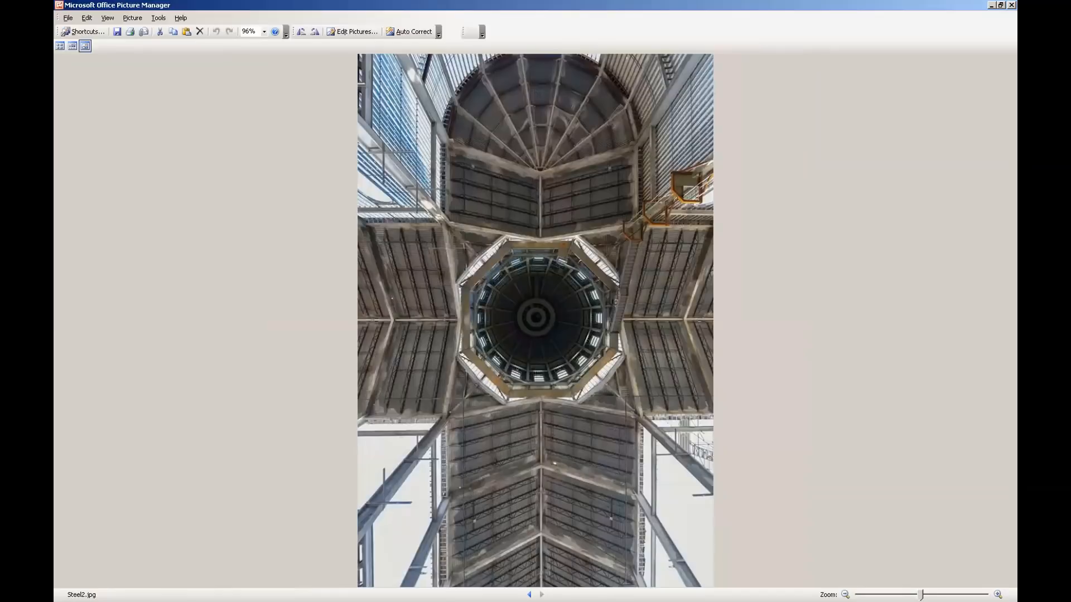
{"action": "left_click", "coordinate": [529, 594]}
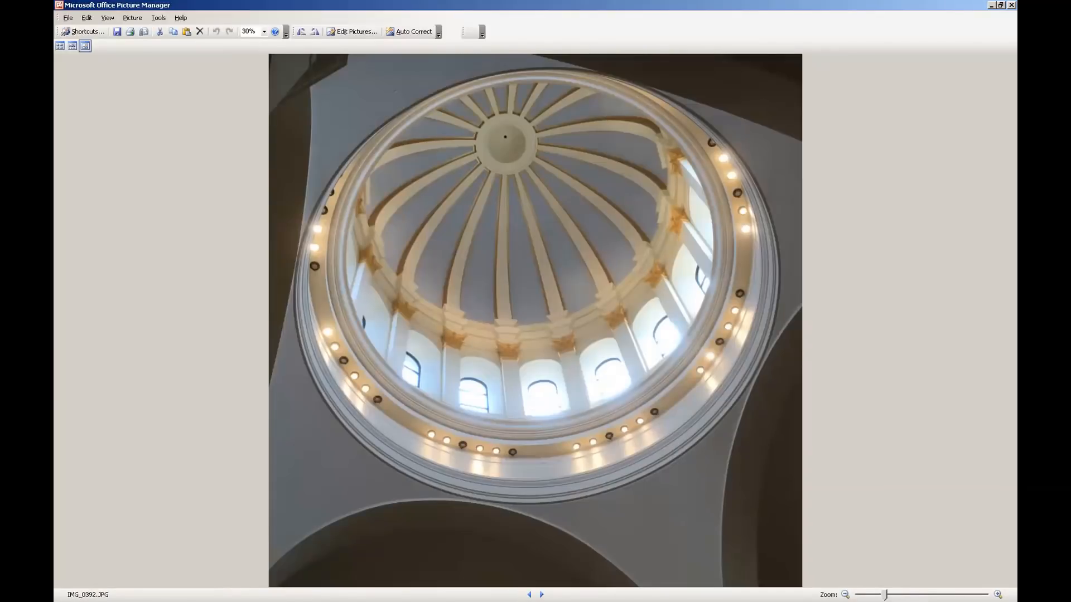
- Switch to the second picture window and browse from Bottom of Oculus Trim.jpg to HNOJ 002.jpg
{"action": "key", "text": "alt+Tab"}
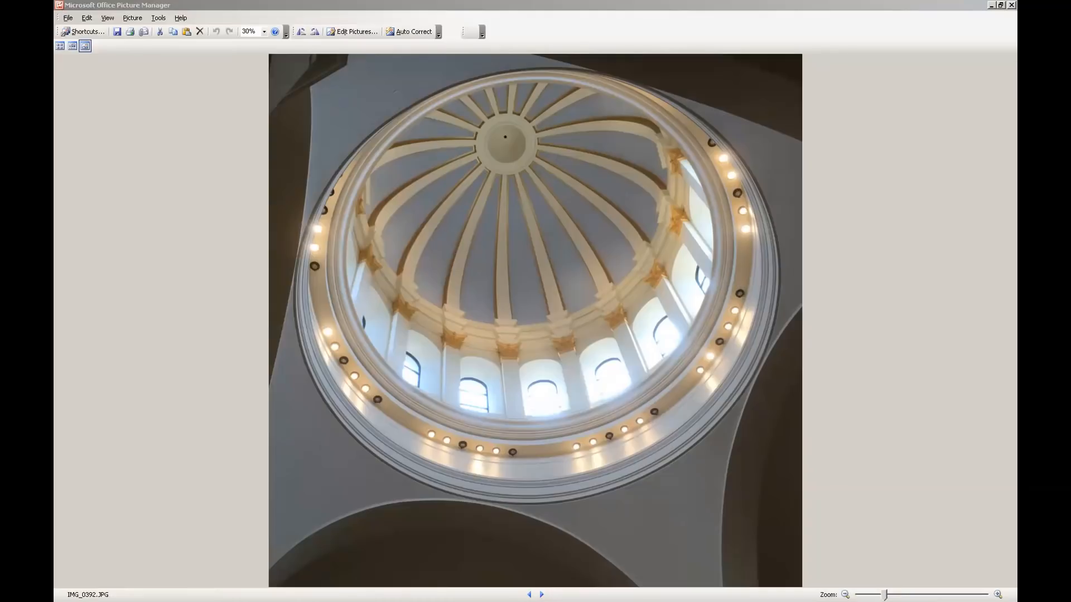
{"action": "key", "text": "alt+Tab"}
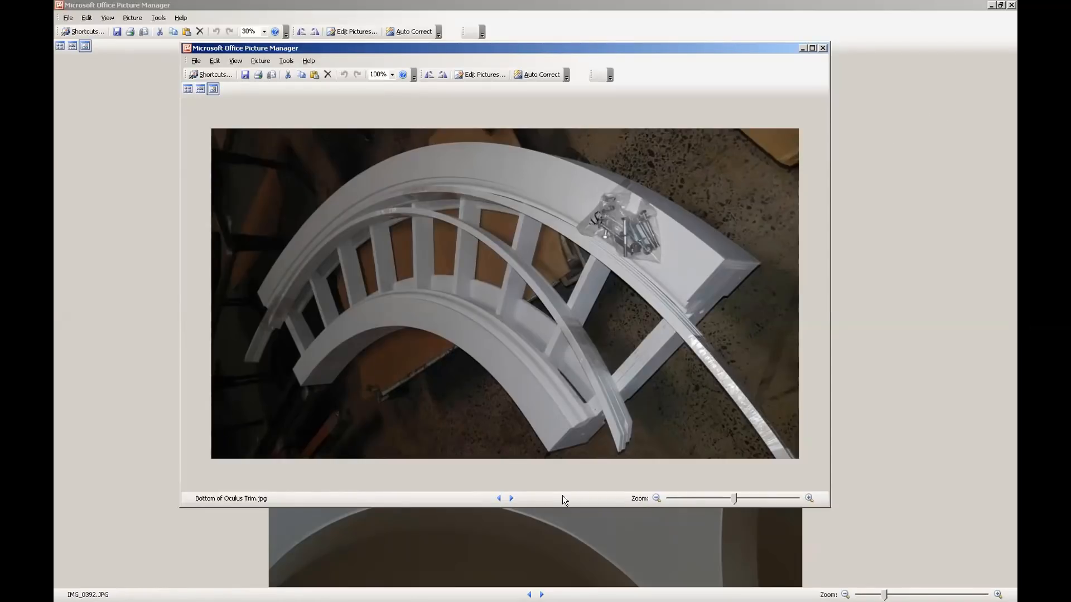
{"action": "left_click", "coordinate": [511, 498]}
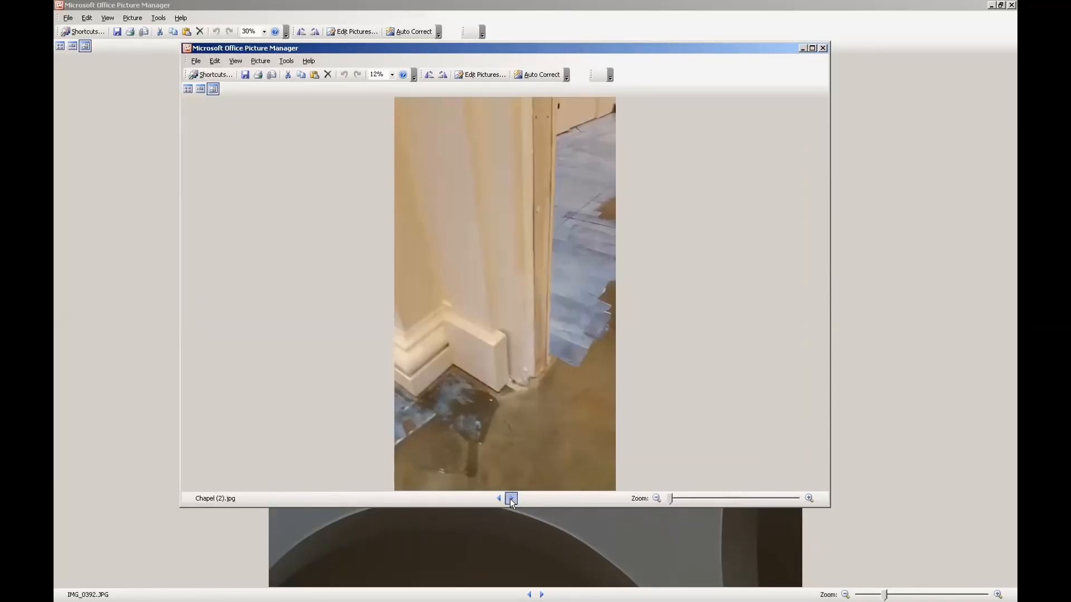
{"action": "left_click", "coordinate": [512, 499]}
{"action": "left_click", "coordinate": [512, 499]}
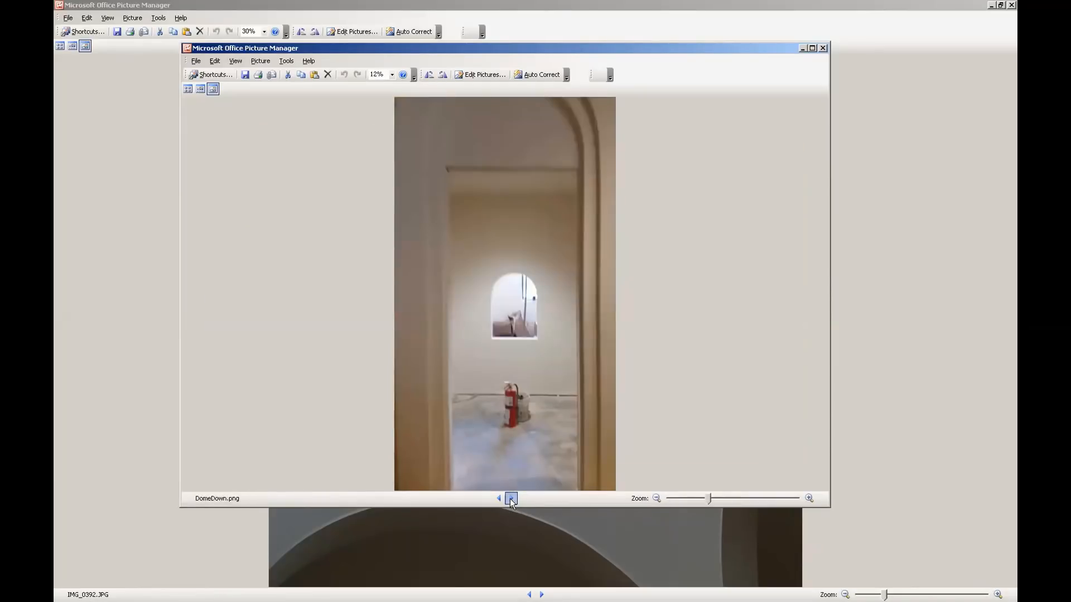
{"action": "left_click", "coordinate": [511, 498]}
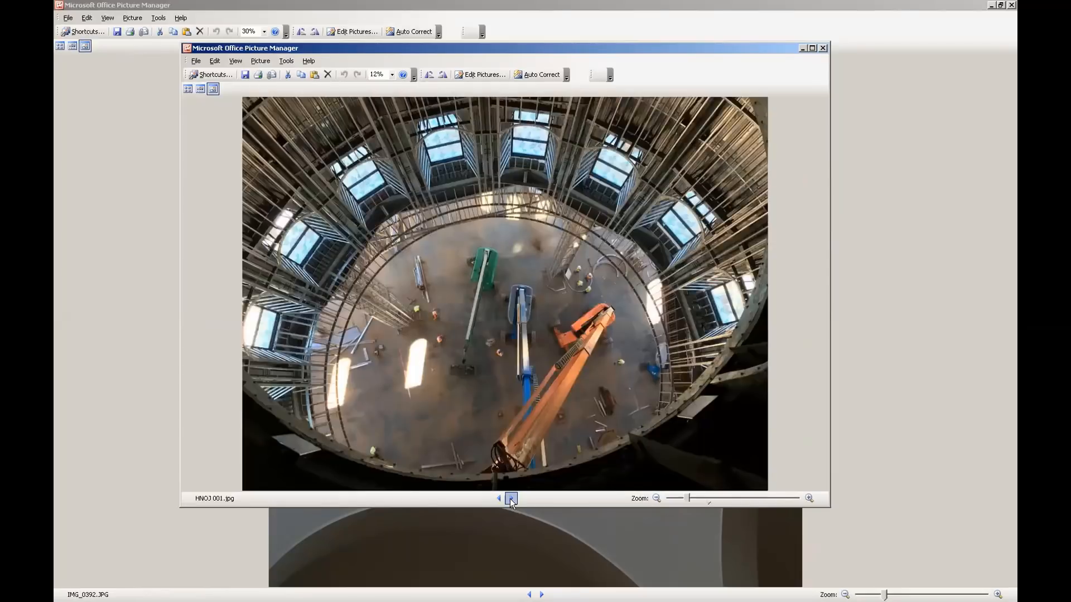
{"action": "left_click", "coordinate": [511, 499]}
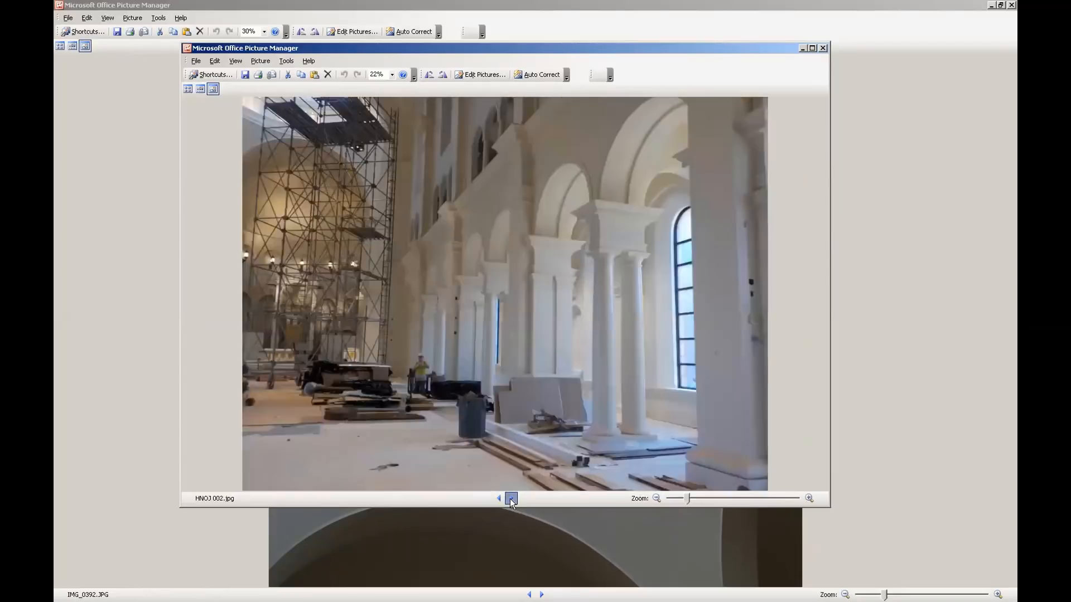
- Browse the scaffolding, chapel and interior wall photos from HNOJ 002.jpg to HNOJ 026.jpg
{"action": "left_click", "coordinate": [511, 499]}
{"action": "left_click", "coordinate": [511, 499]}
{"action": "left_click", "coordinate": [511, 499]}
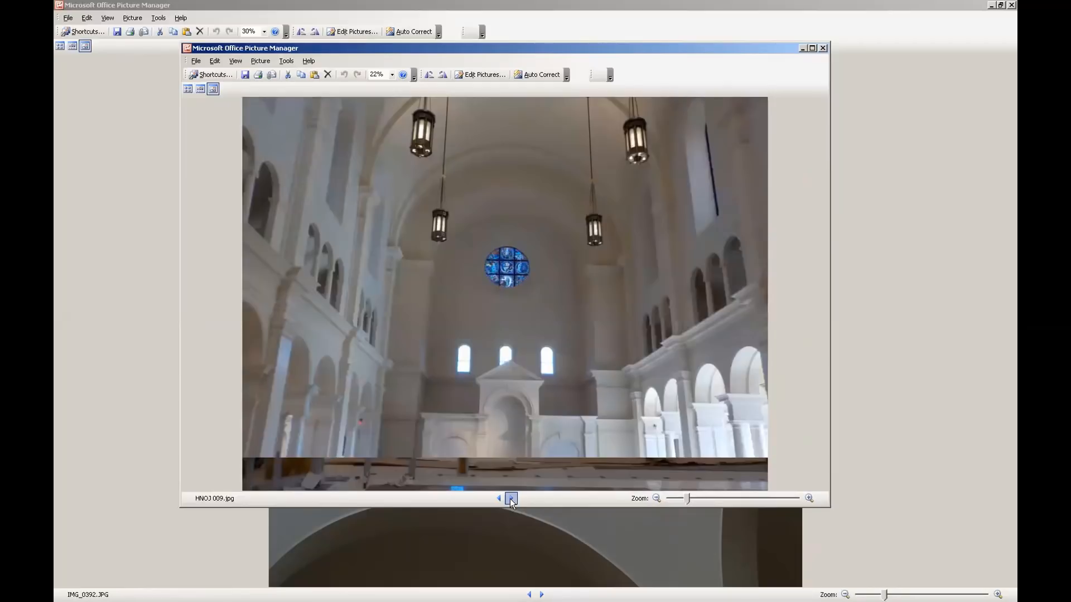
{"action": "left_click", "coordinate": [511, 498]}
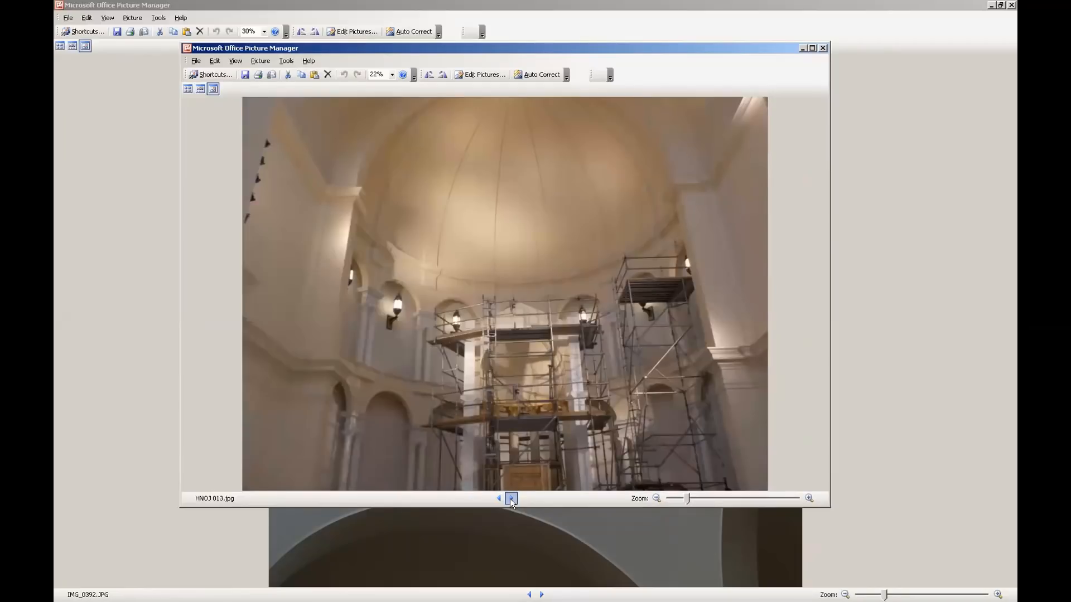
{"action": "left_click", "coordinate": [511, 498]}
{"action": "left_click", "coordinate": [511, 498]}
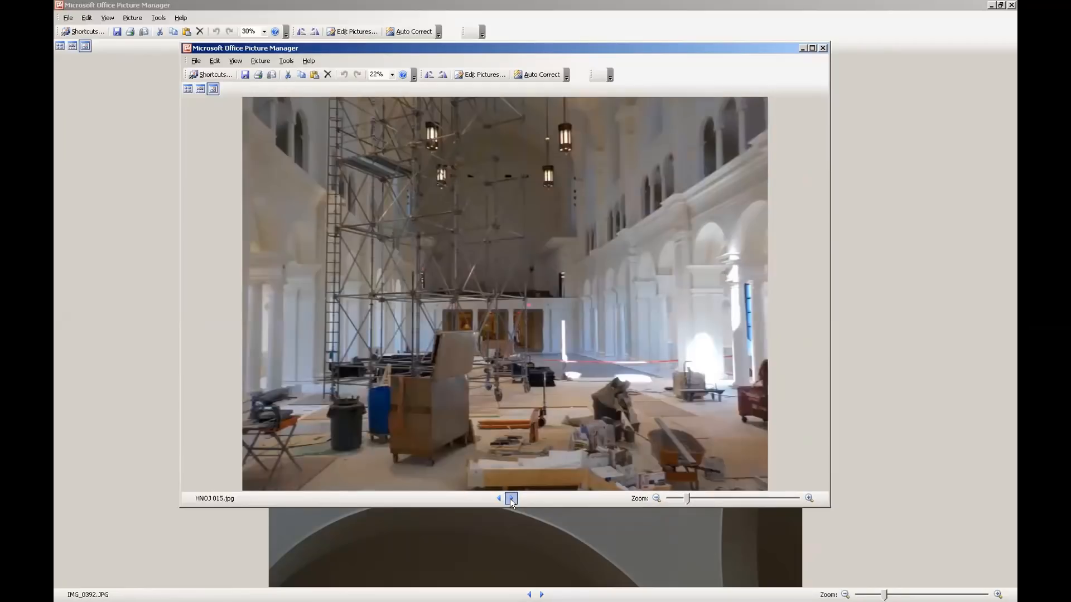
{"action": "left_click", "coordinate": [511, 499]}
{"action": "left_click", "coordinate": [511, 499]}
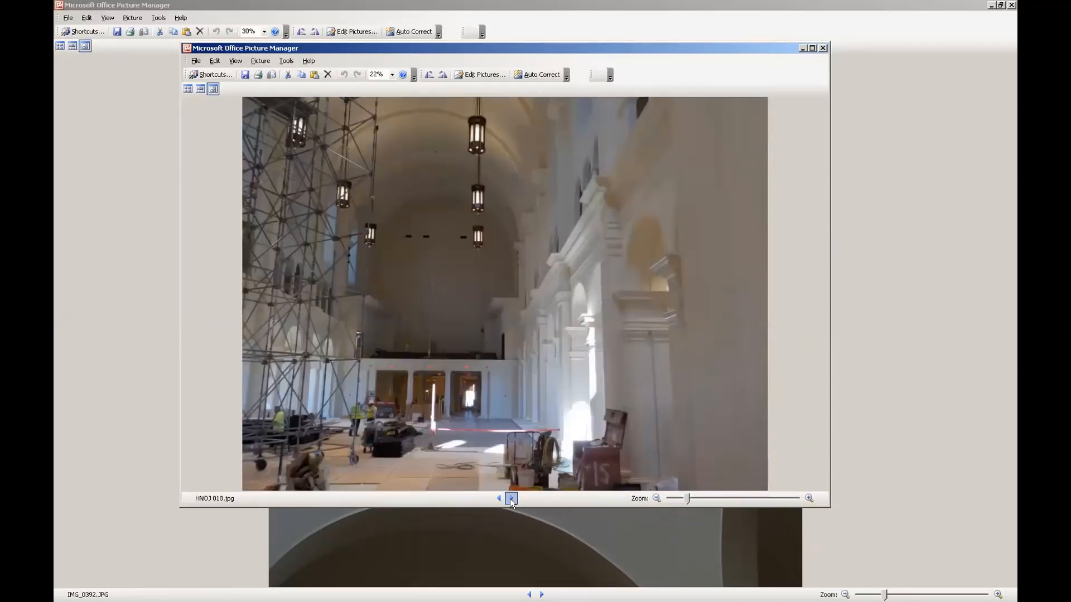
{"action": "left_click", "coordinate": [511, 499]}
{"action": "left_click", "coordinate": [511, 498]}
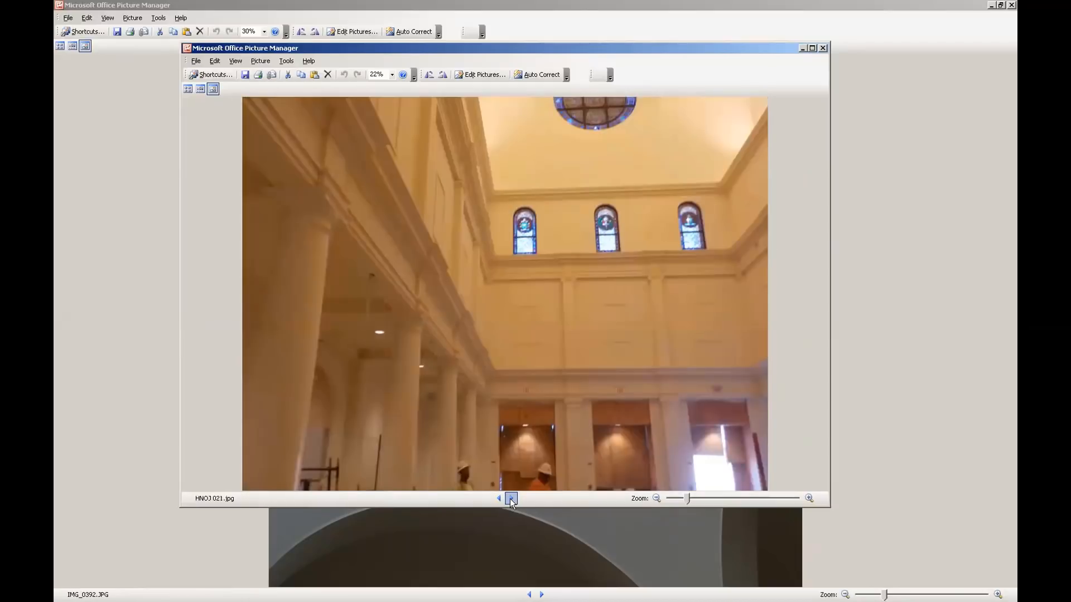
{"action": "left_click", "coordinate": [511, 499]}
{"action": "left_click", "coordinate": [511, 498]}
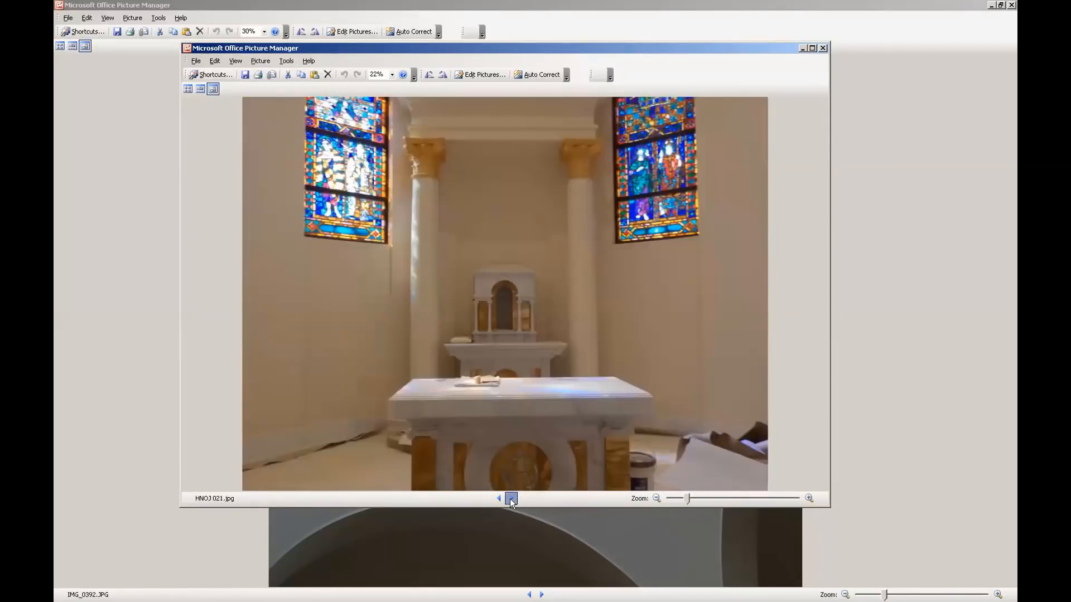
{"action": "left_click", "coordinate": [510, 499]}
{"action": "left_click", "coordinate": [511, 499]}
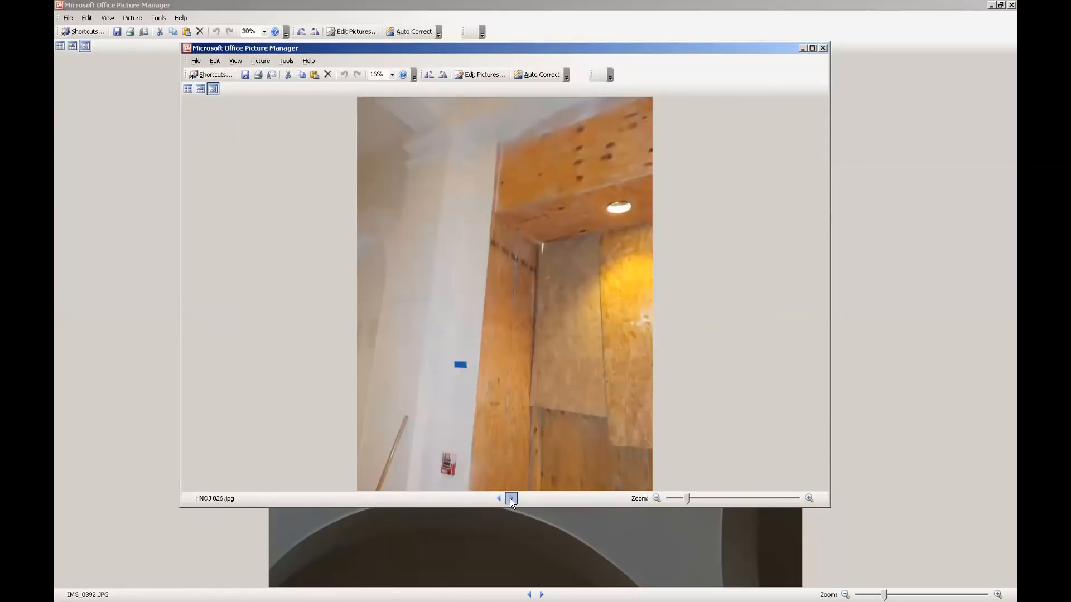
- Browse the wood door, millwork and nave photos up to the pew photo IMG_0346.JPG
{"action": "left_click", "coordinate": [511, 498]}
{"action": "left_click", "coordinate": [511, 498]}
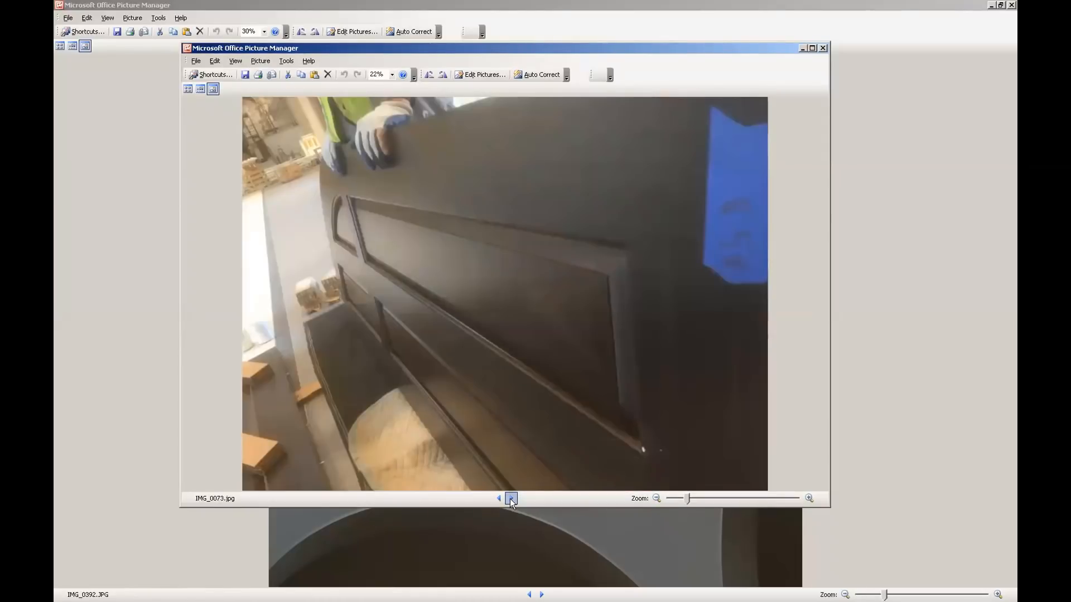
{"action": "left_click", "coordinate": [511, 499]}
{"action": "left_click", "coordinate": [511, 499]}
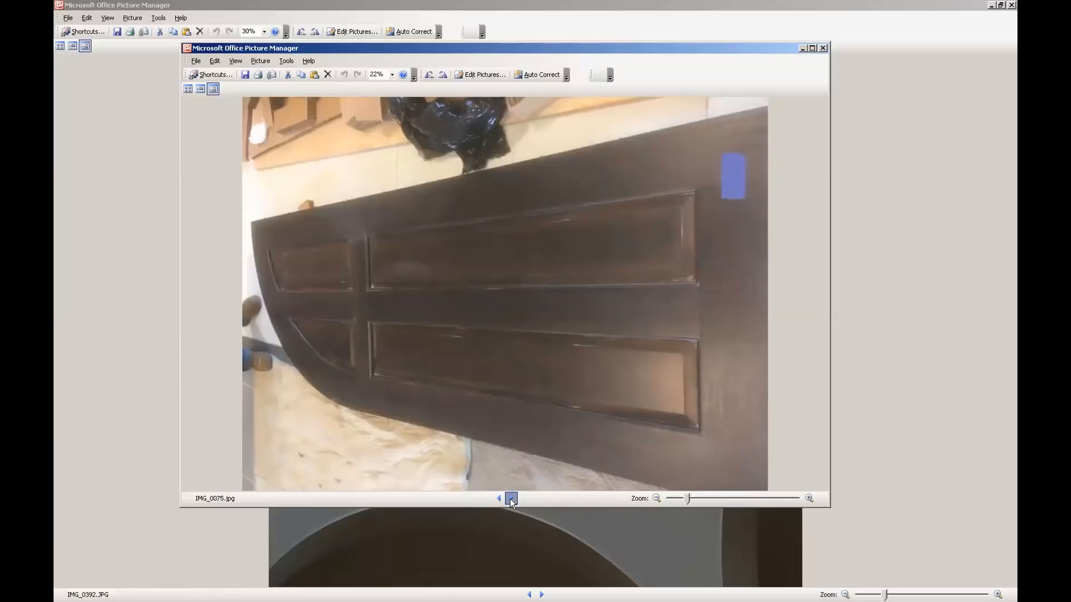
{"action": "left_click", "coordinate": [511, 498]}
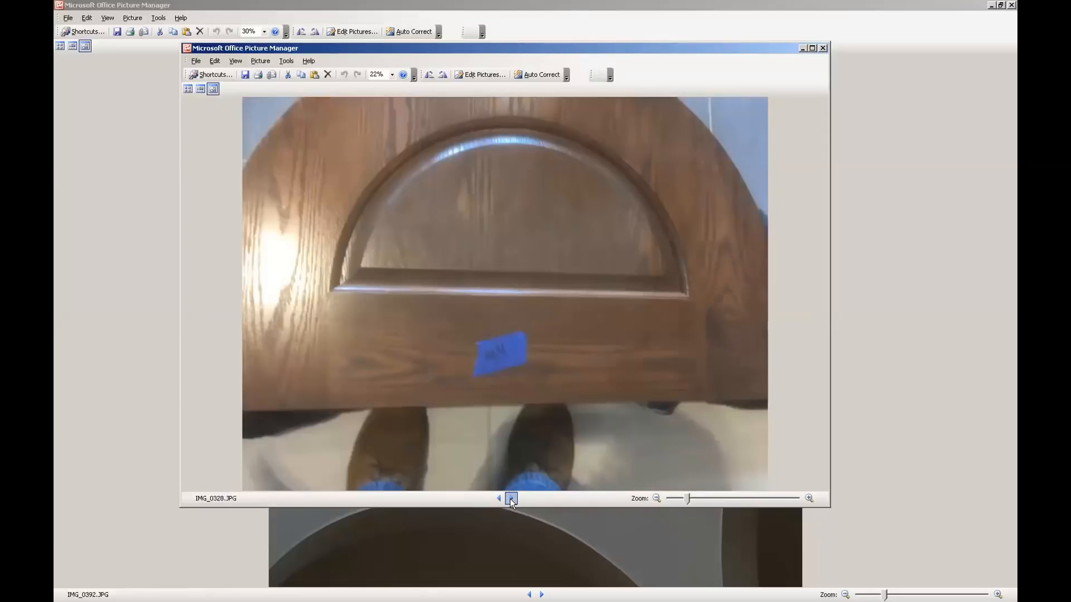
{"action": "left_click", "coordinate": [511, 499]}
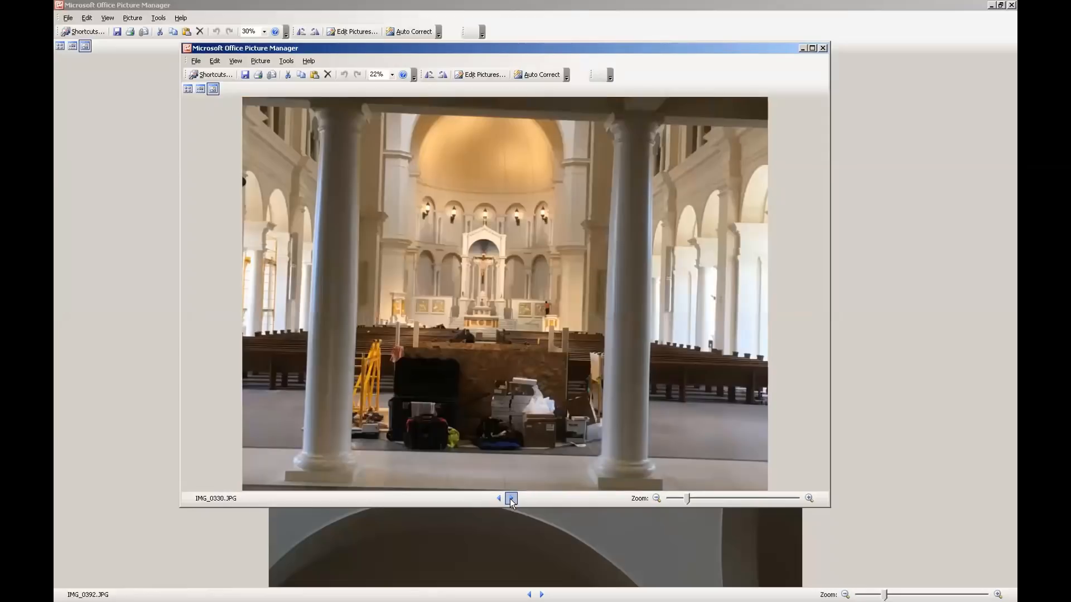
{"action": "left_click", "coordinate": [511, 499]}
{"action": "left_click", "coordinate": [511, 498]}
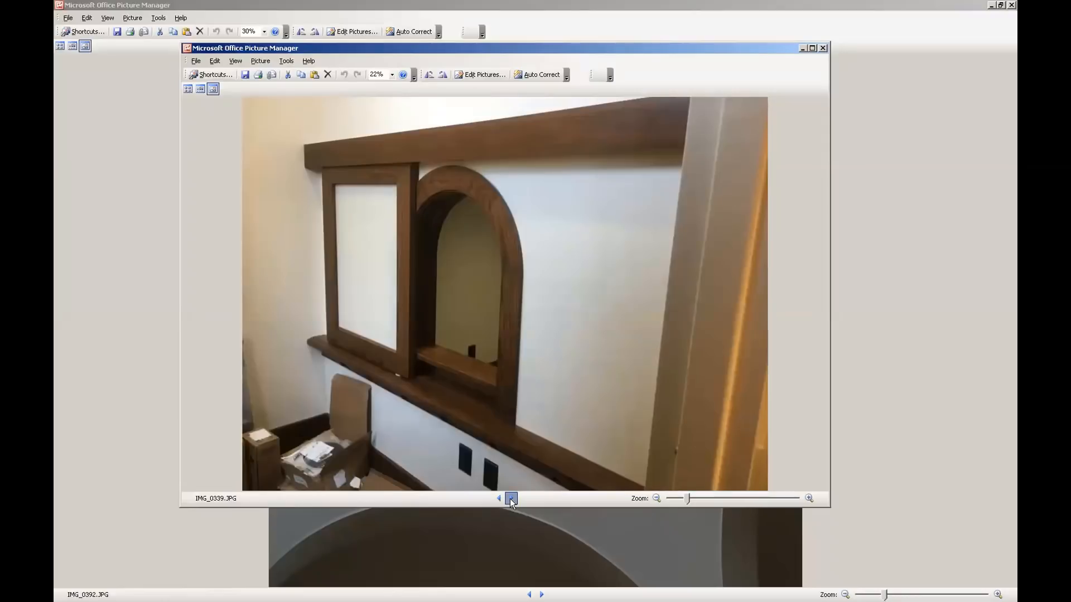
{"action": "left_click", "coordinate": [511, 499]}
{"action": "left_click", "coordinate": [511, 499]}
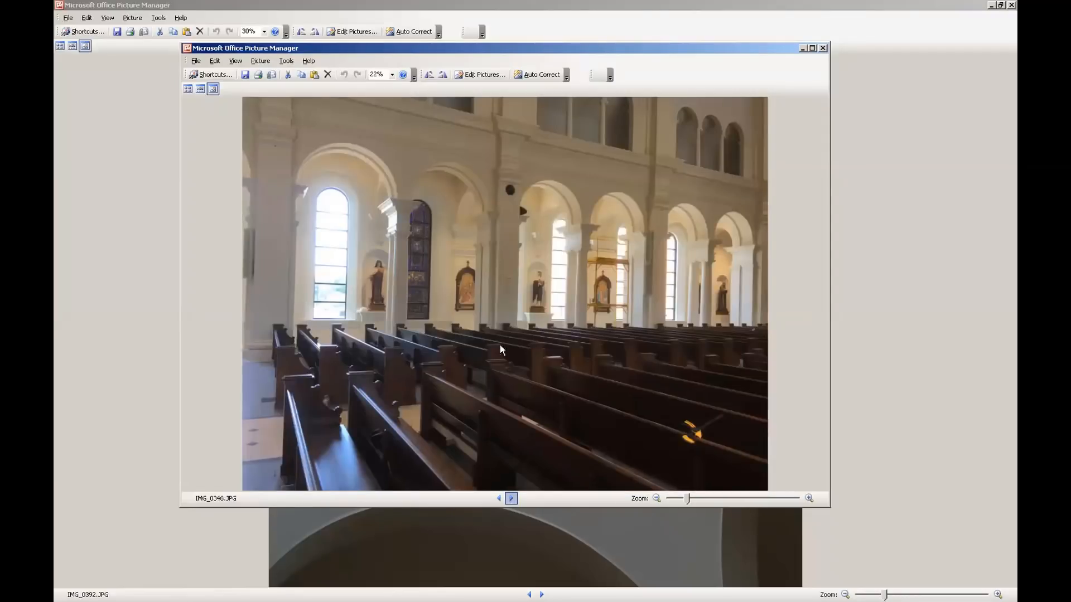
- Advance past the pew photo, switch to AutoCAD and examine the crown assembly sections in millwork.dwg, from "A" to "D"
{"action": "left_click", "coordinate": [510, 499]}
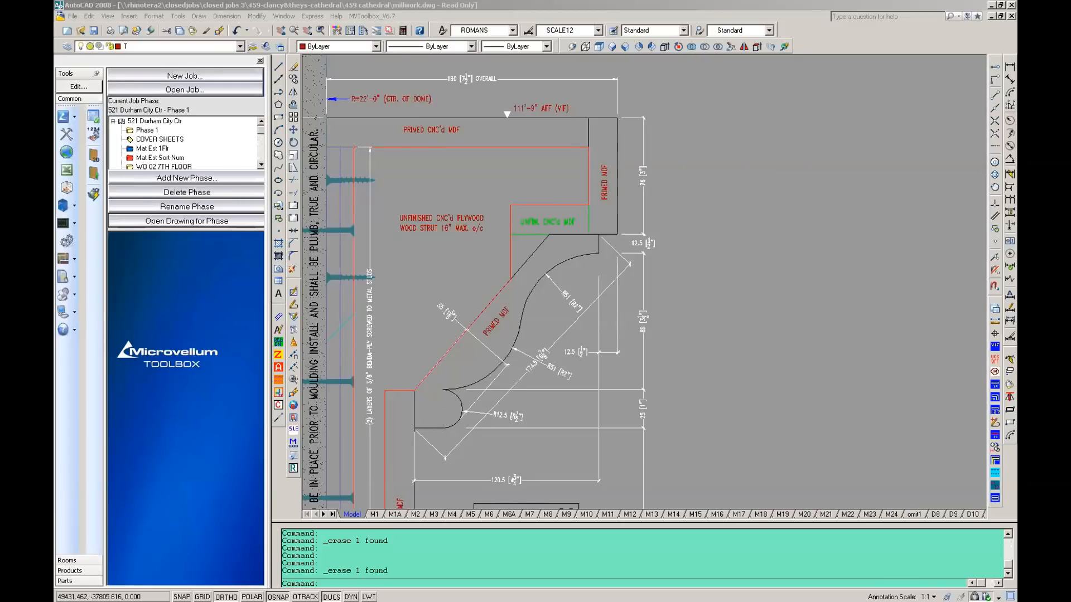
{"action": "scroll", "coordinate": [761, 283], "scroll_direction": "down", "scroll_amount": 2}
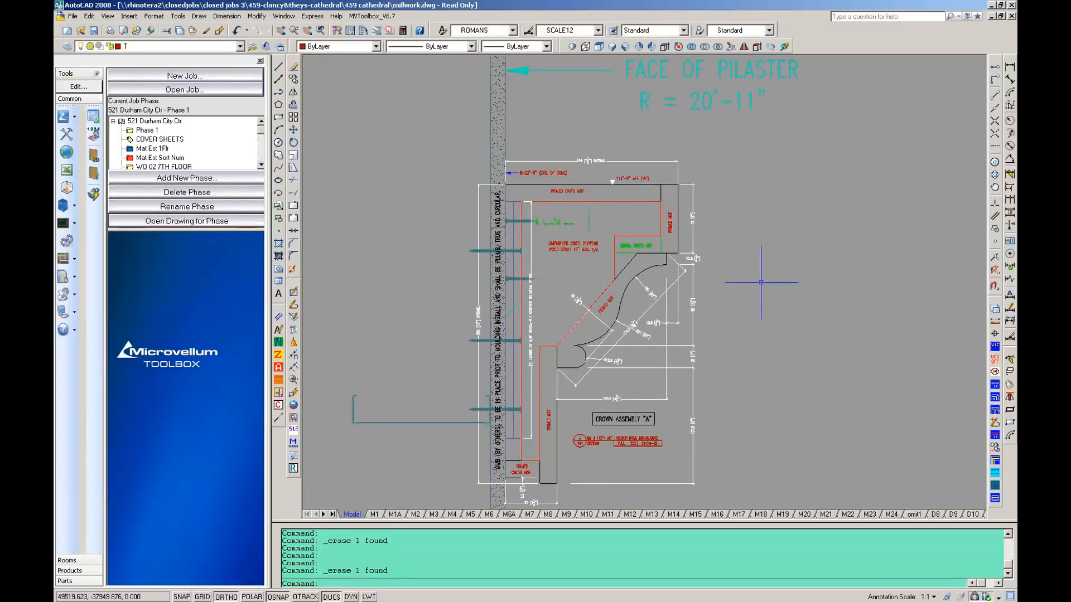
{"action": "scroll", "coordinate": [455, 293], "scroll_direction": "down", "scroll_amount": 1}
{"action": "scroll", "coordinate": [449, 291], "scroll_direction": "down", "scroll_amount": 2}
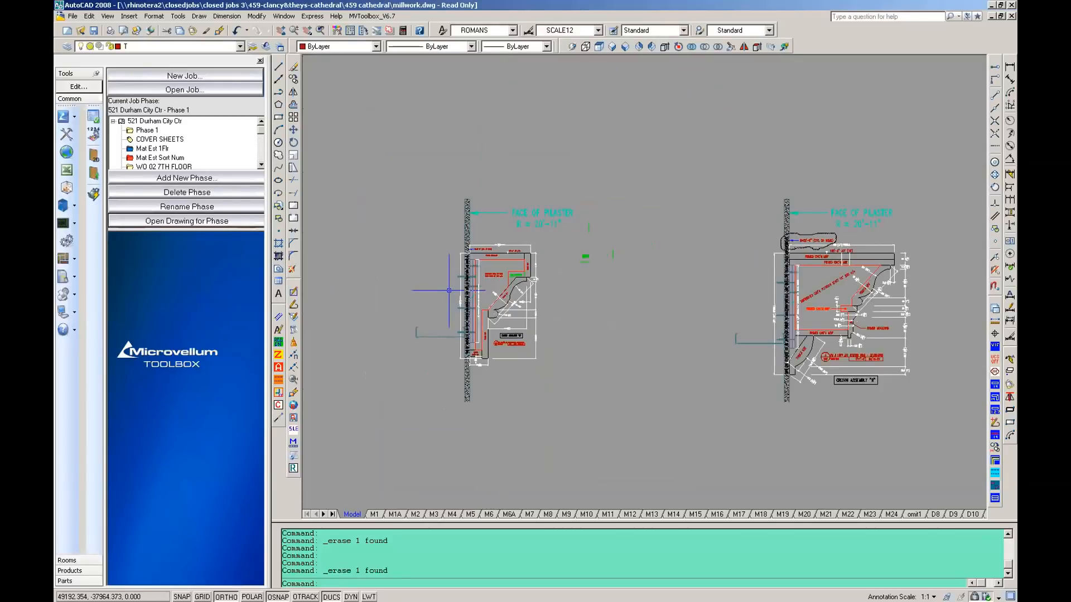
{"action": "scroll", "coordinate": [449, 291], "scroll_direction": "down", "scroll_amount": 2}
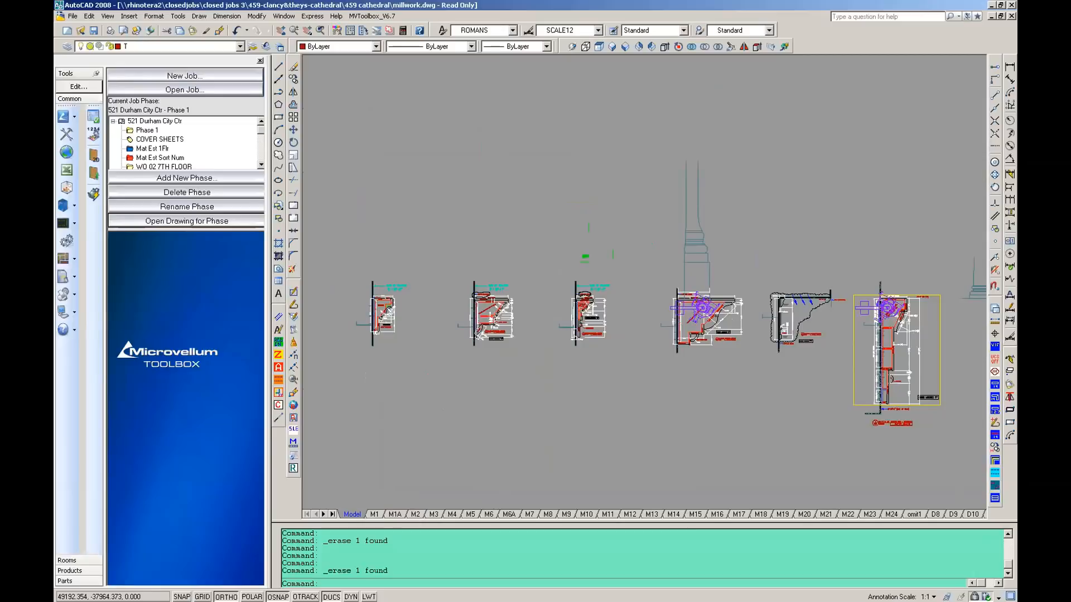
{"action": "scroll", "coordinate": [723, 344], "scroll_direction": "up", "scroll_amount": 6}
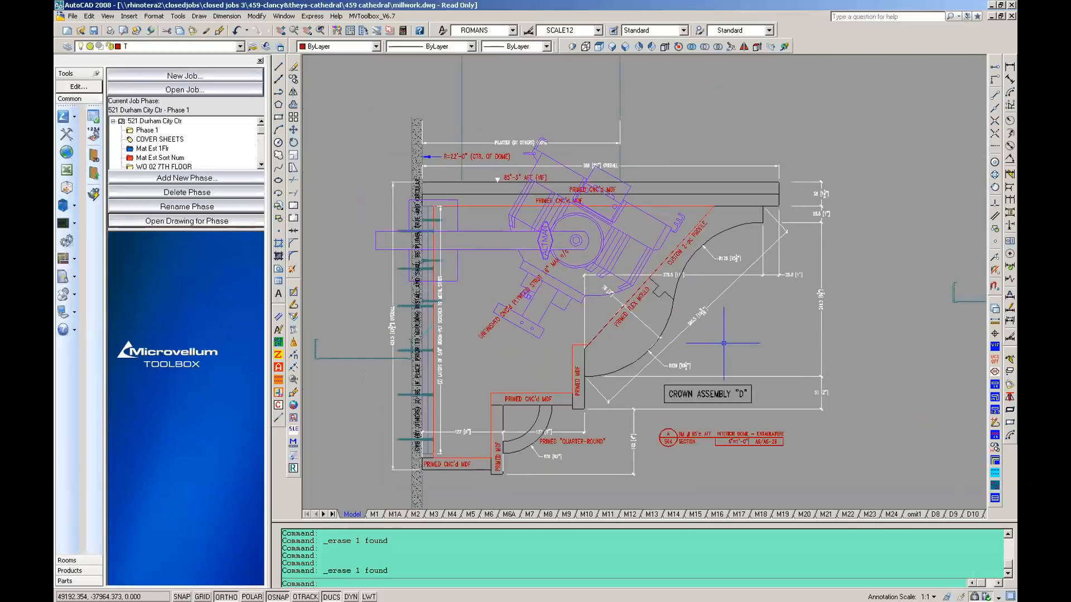
{"action": "scroll", "coordinate": [734, 344], "scroll_direction": "down", "scroll_amount": 2}
{"action": "scroll", "coordinate": [647, 377], "scroll_direction": "up", "scroll_amount": 1}
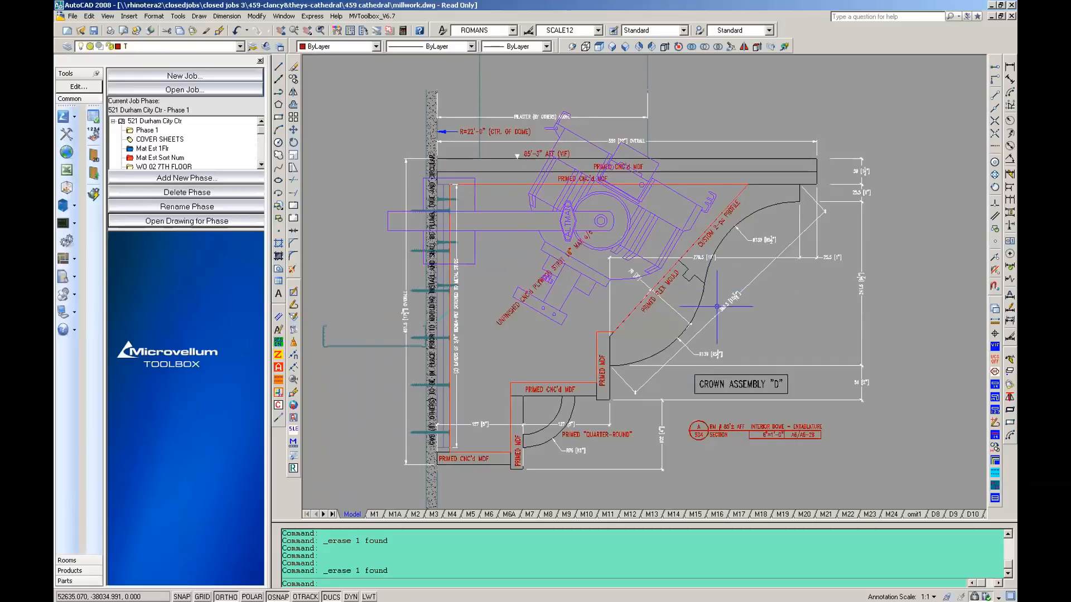
{"action": "scroll", "coordinate": [716, 279], "scroll_direction": "down", "scroll_amount": 1}
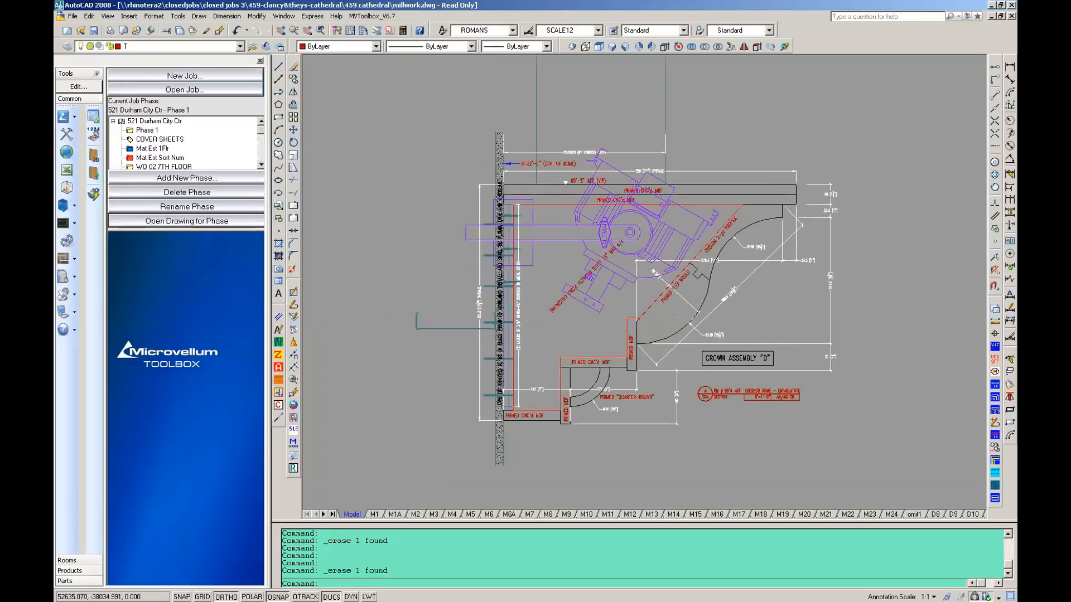
- Locate the nested sheet layout of the Layer D crown plates, highlight one curved 1" MDF plate and clear the selection
{"action": "scroll", "coordinate": [782, 220], "scroll_direction": "down", "scroll_amount": 5}
{"action": "scroll", "coordinate": [783, 221], "scroll_direction": "down", "scroll_amount": 3}
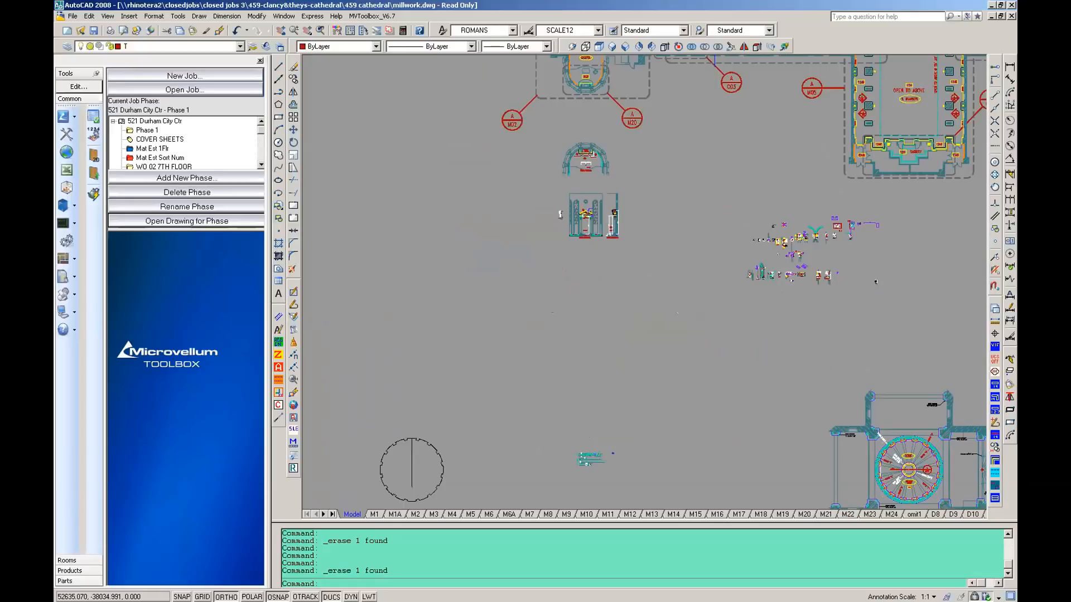
{"action": "scroll", "coordinate": [792, 298], "scroll_direction": "down", "scroll_amount": 4}
{"action": "scroll", "coordinate": [736, 472], "scroll_direction": "up", "scroll_amount": 11}
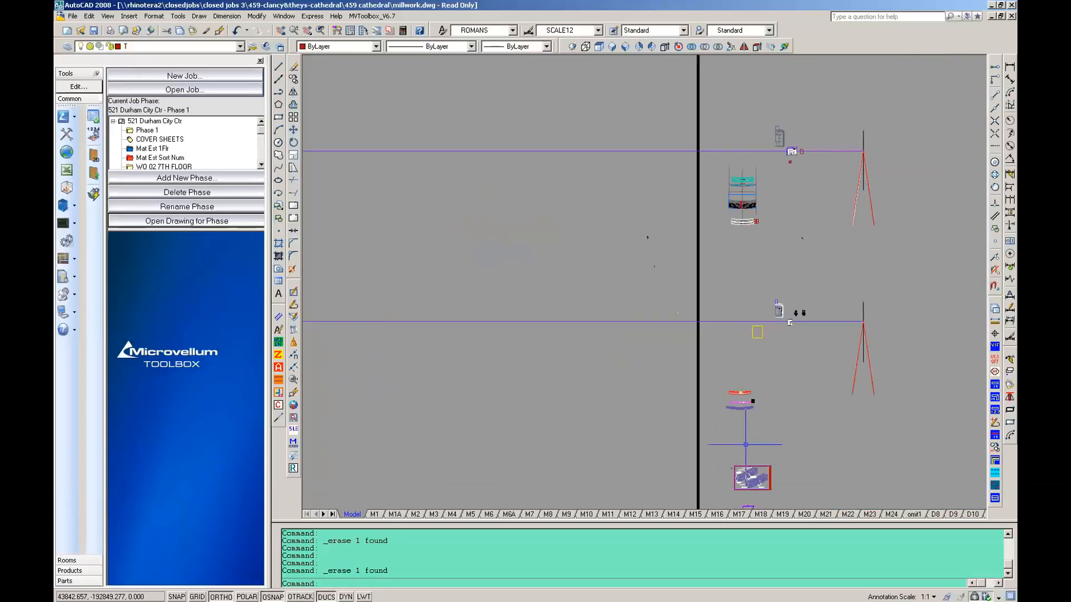
{"action": "scroll", "coordinate": [749, 318], "scroll_direction": "down", "scroll_amount": 2}
{"action": "scroll", "coordinate": [730, 457], "scroll_direction": "up", "scroll_amount": 2}
{"action": "scroll", "coordinate": [760, 397], "scroll_direction": "down", "scroll_amount": 4}
{"action": "scroll", "coordinate": [755, 476], "scroll_direction": "up", "scroll_amount": 9}
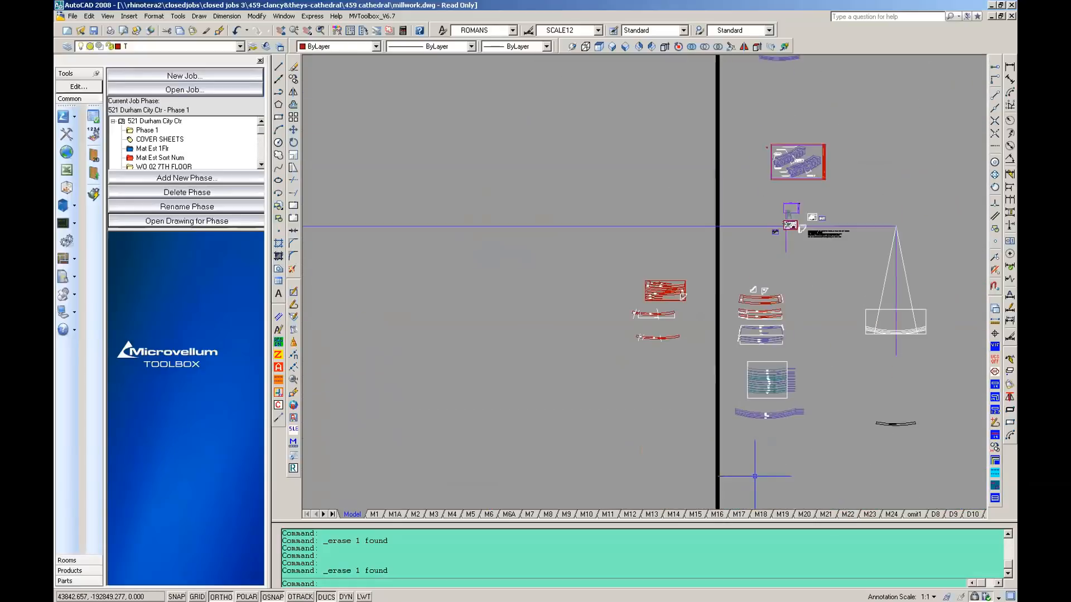
{"action": "scroll", "coordinate": [792, 320], "scroll_direction": "up", "scroll_amount": 4}
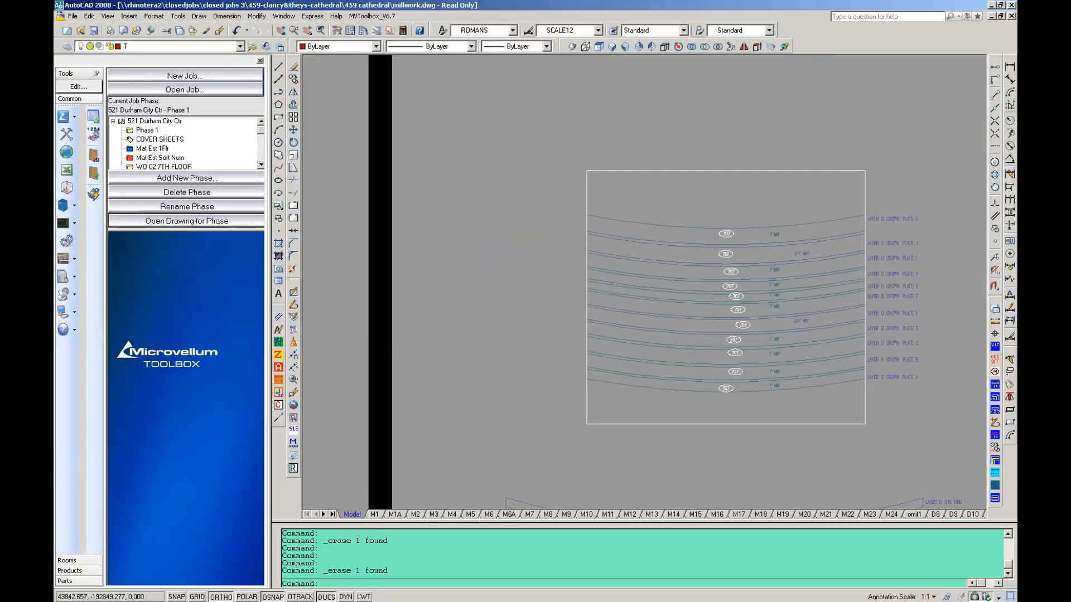
{"action": "scroll", "coordinate": [804, 362], "scroll_direction": "up", "scroll_amount": 3}
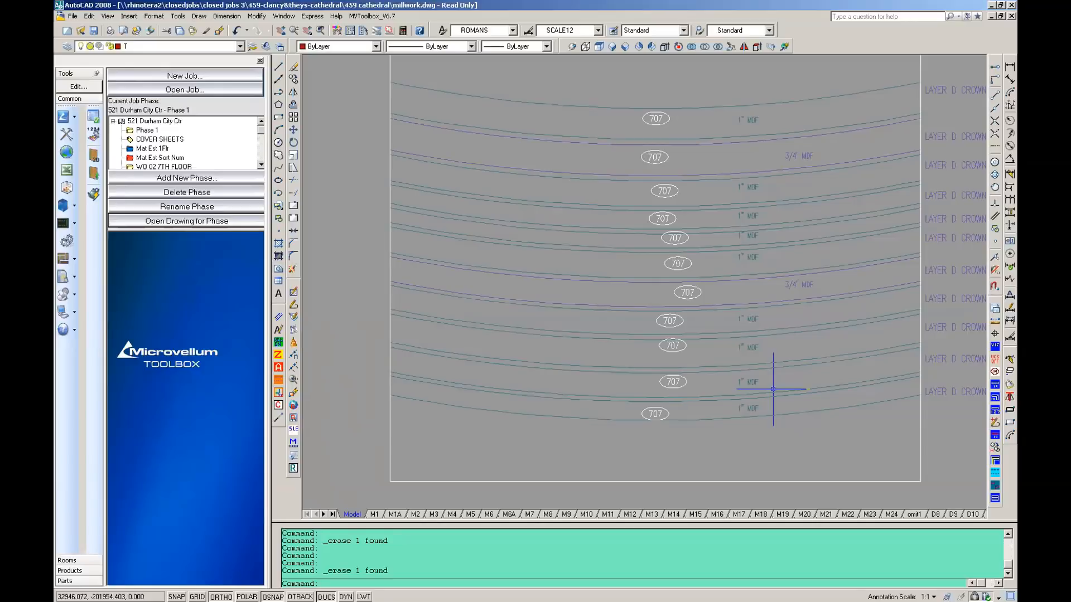
{"action": "left_click", "coordinate": [817, 388]}
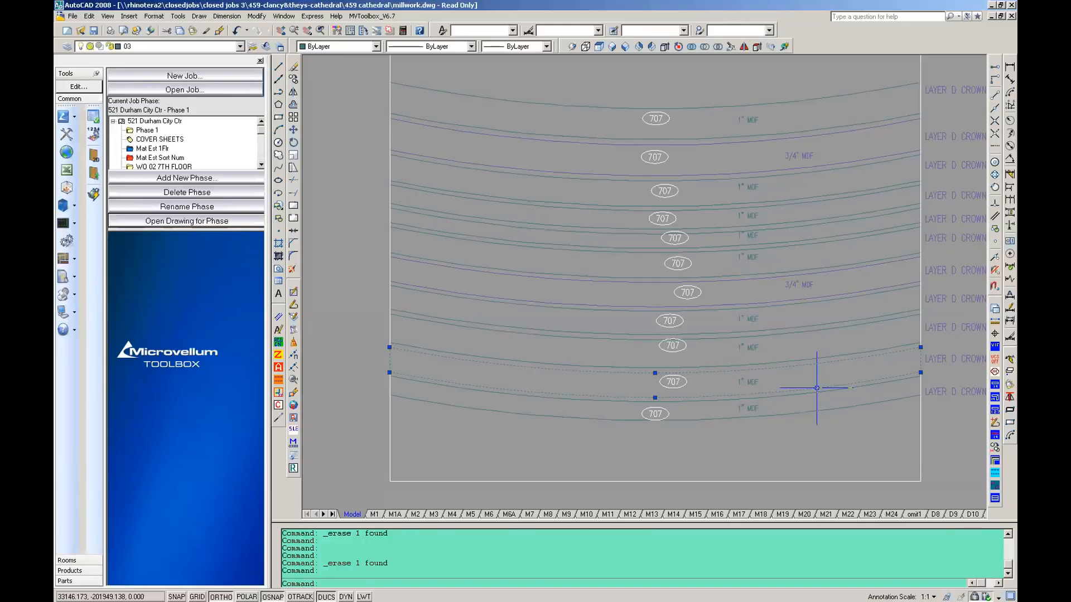
{"action": "key", "text": "Escape"}
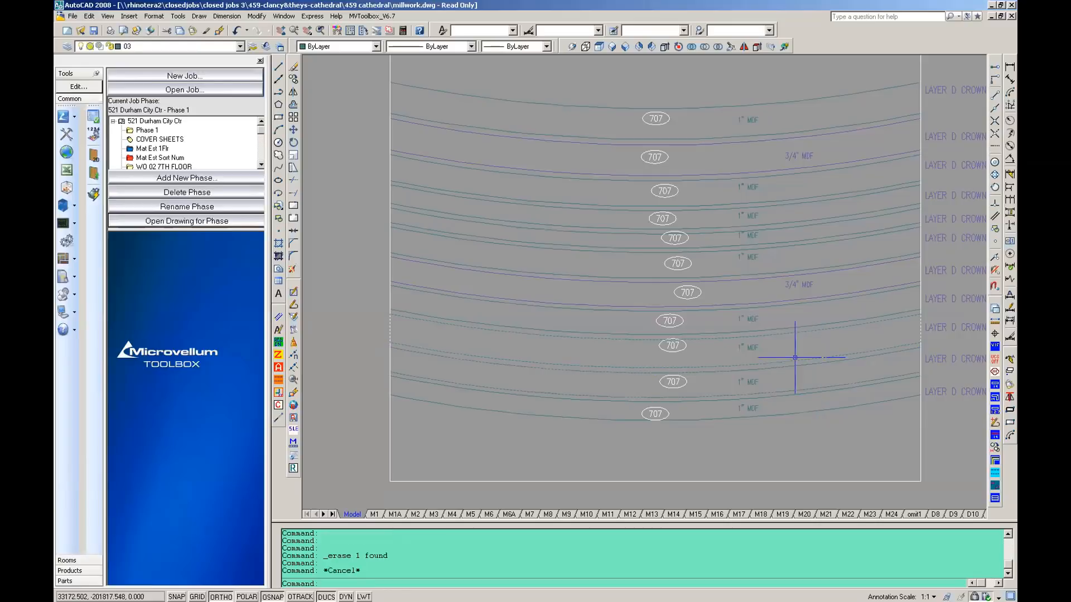
- Examine the Crown Assembly "D" section on sheet S04, where the curved crown profile is split into layers A to K
{"action": "scroll", "coordinate": [729, 399], "scroll_direction": "down", "scroll_amount": 2}
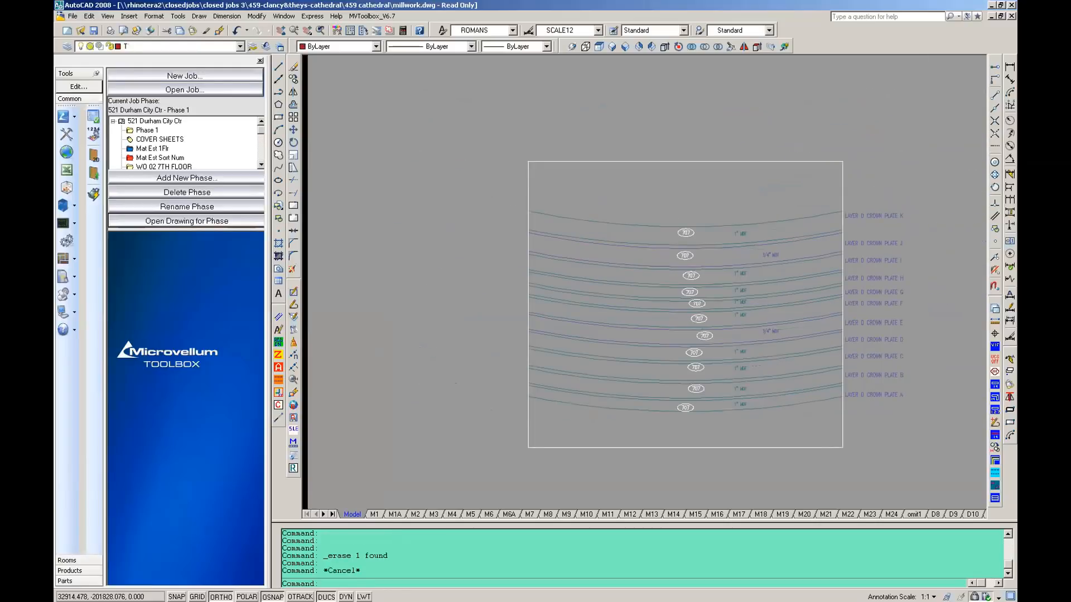
{"action": "scroll", "coordinate": [729, 399], "scroll_direction": "down", "scroll_amount": 2}
{"action": "middle_click_drag", "start_coordinate": [731, 100], "coordinate": [698, 474]}
{"action": "scroll", "coordinate": [720, 155], "scroll_direction": "up", "scroll_amount": 5}
{"action": "scroll", "coordinate": [805, 220], "scroll_direction": "up", "scroll_amount": 5}
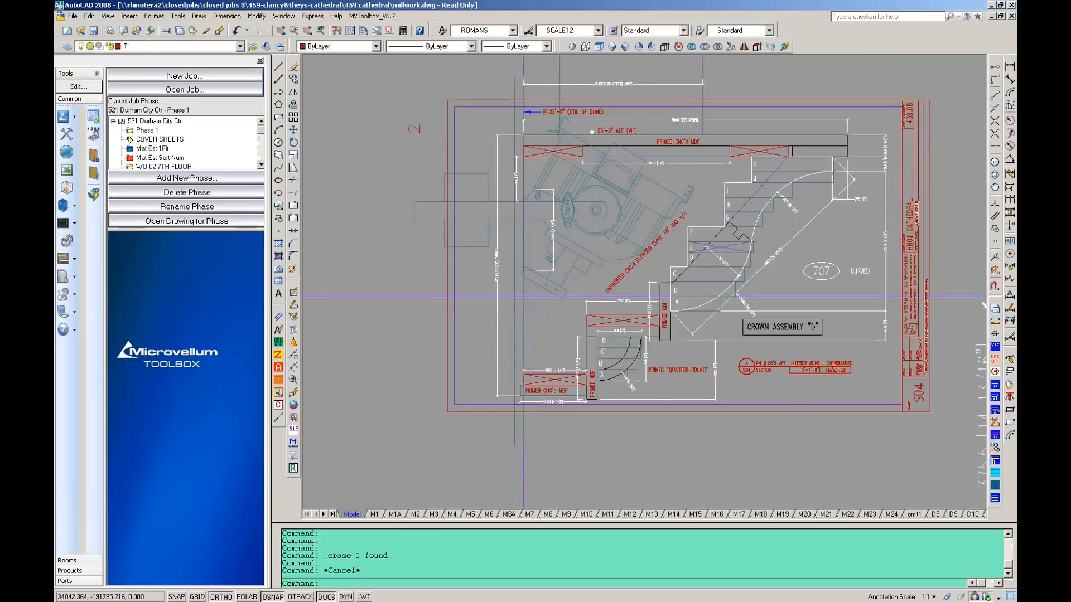
{"action": "scroll", "coordinate": [764, 251], "scroll_direction": "up", "scroll_amount": 2}
{"action": "scroll", "coordinate": [795, 251], "scroll_direction": "up", "scroll_amount": 1}
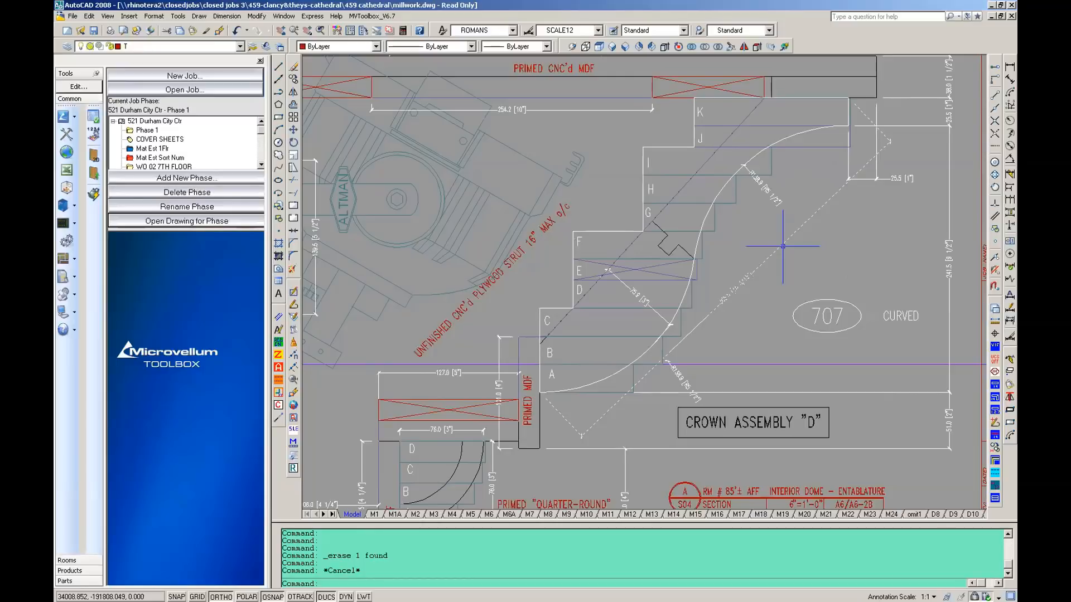
{"action": "scroll", "coordinate": [674, 249], "scroll_direction": "down", "scroll_amount": 1}
{"action": "scroll", "coordinate": [674, 249], "scroll_direction": "down", "scroll_amount": 1}
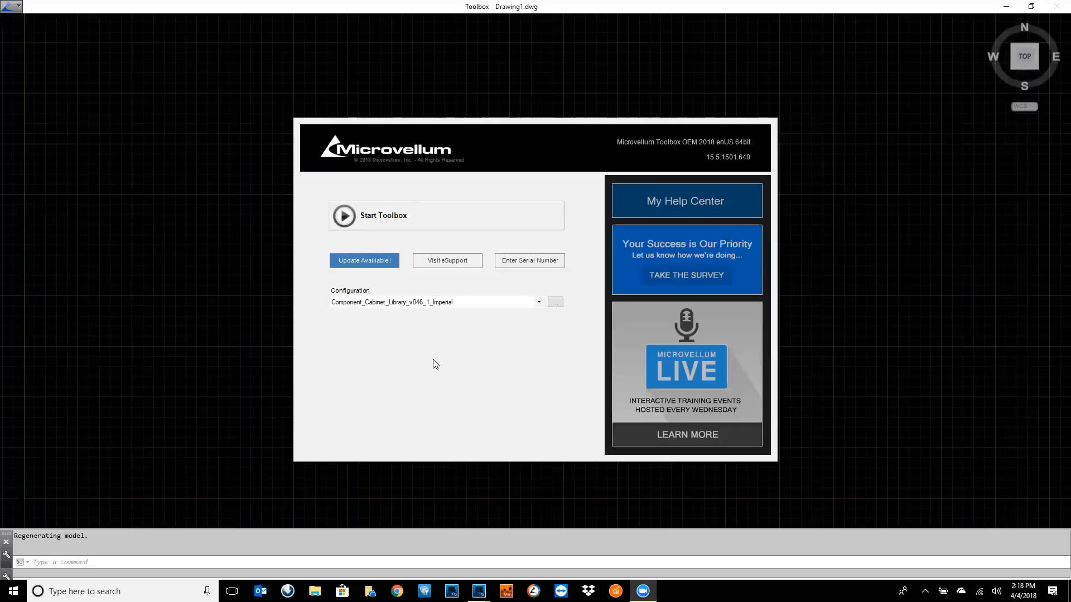
- Start Microvellum Toolbox with the Component_Cabinet_Library_v046_1_Imperial configuration and open the project Building Beyond Cabinets
{"action": "left_click", "coordinate": [383, 222]}
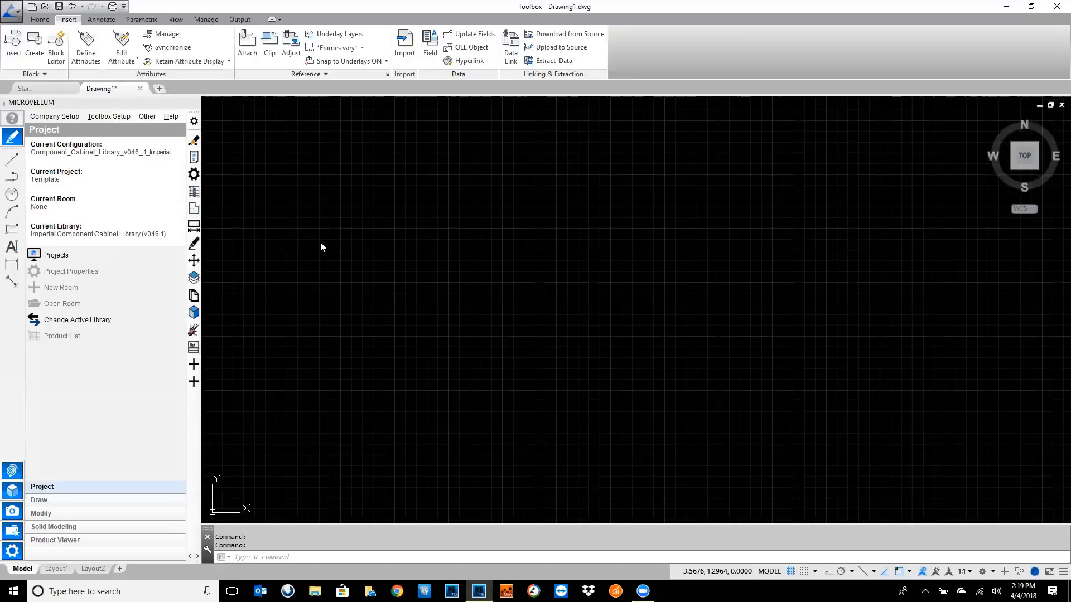
{"action": "left_click", "coordinate": [105, 259]}
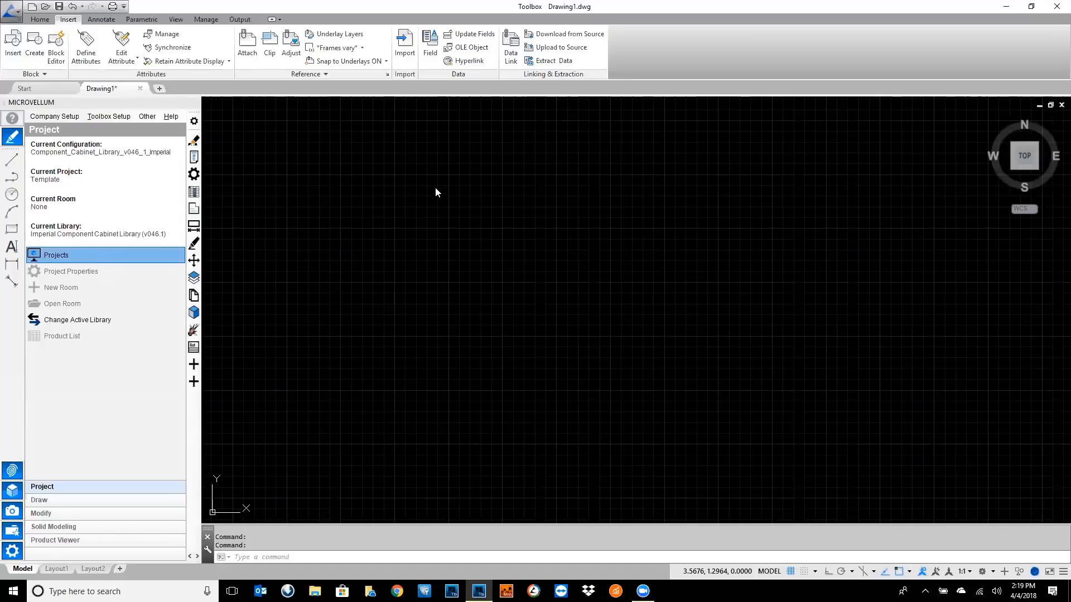
{"action": "left_click", "coordinate": [436, 171]}
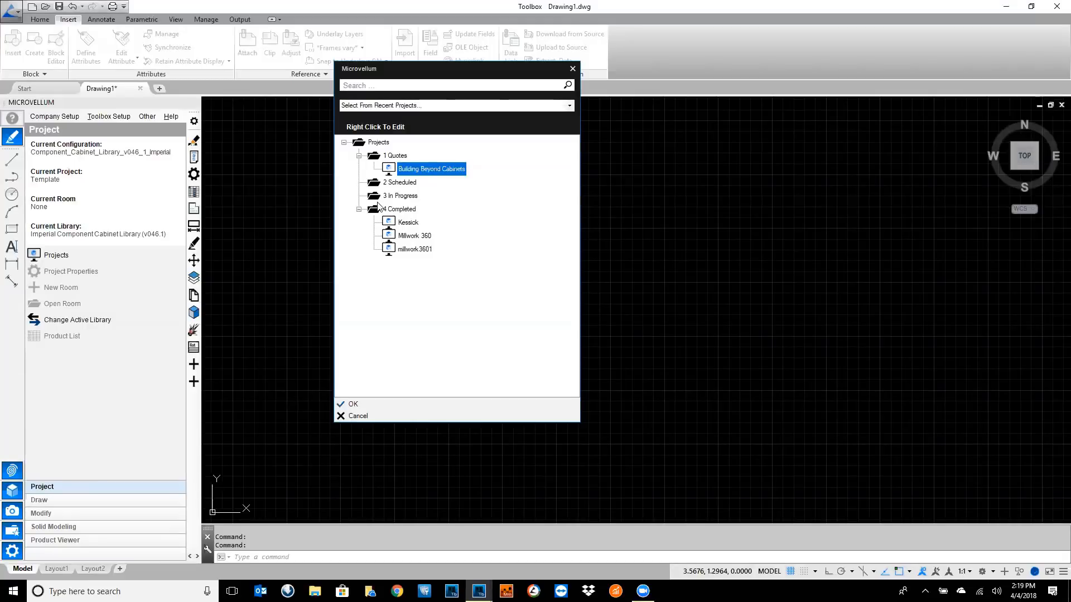
{"action": "left_click", "coordinate": [353, 404]}
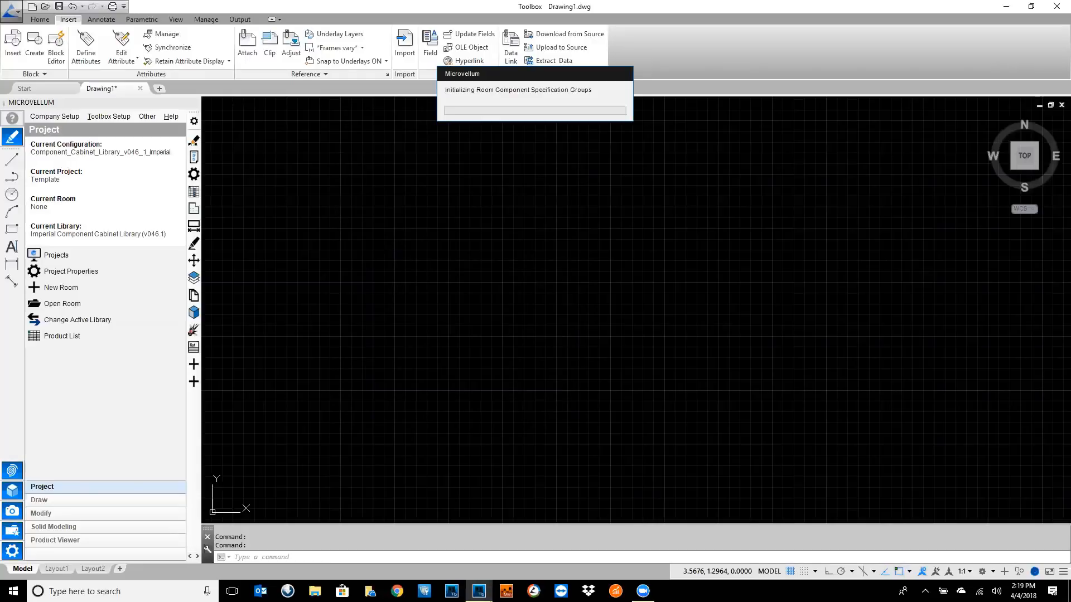
- Open the Crown Assembly room of the current project
{"action": "left_click", "coordinate": [51, 307]}
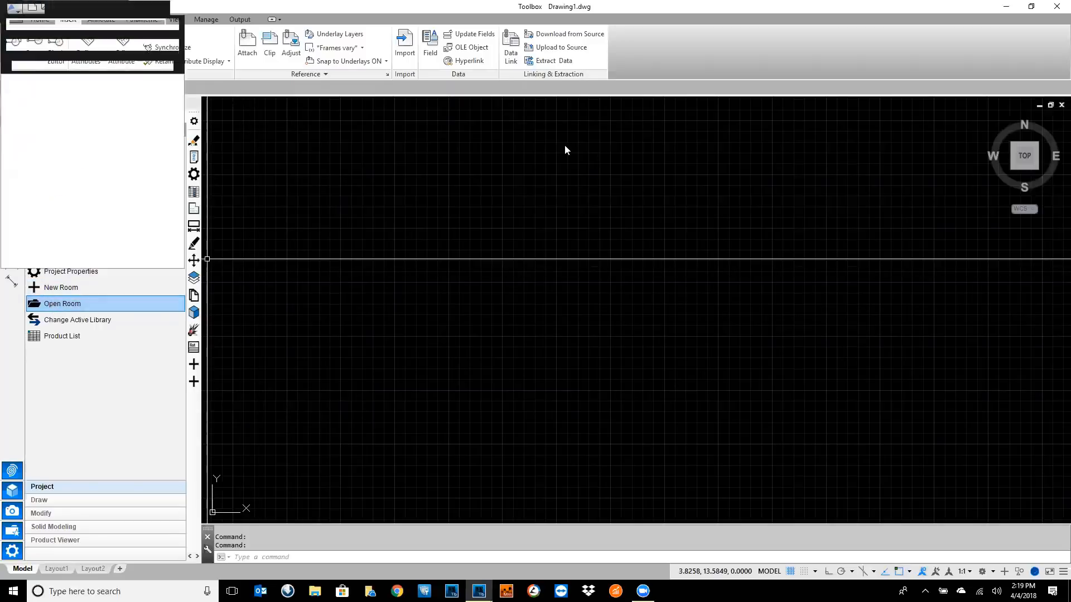
{"action": "left_click", "coordinate": [417, 168]}
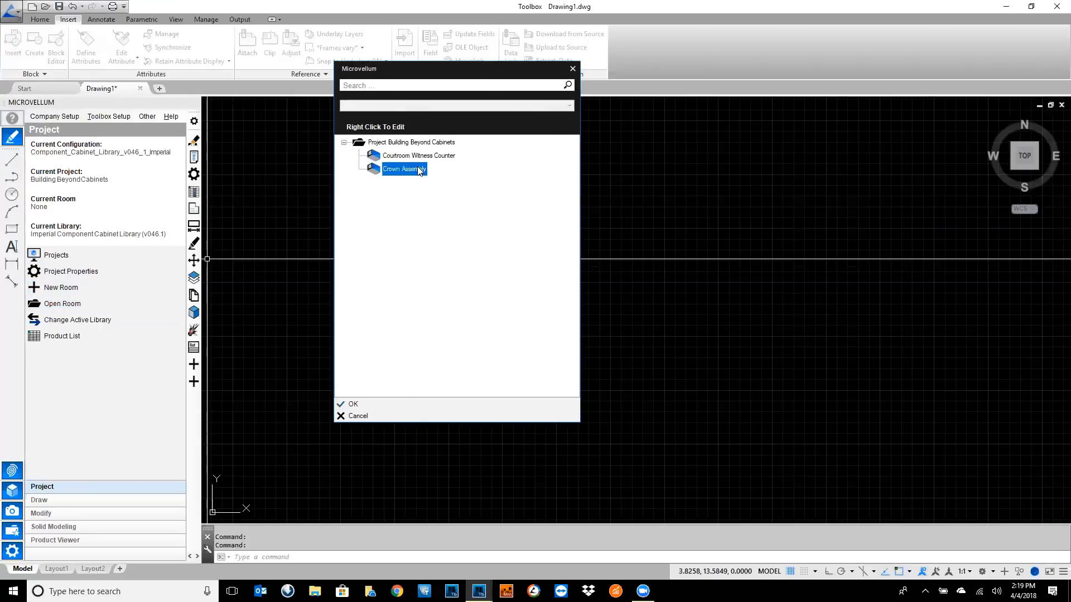
{"action": "left_click", "coordinate": [359, 405]}
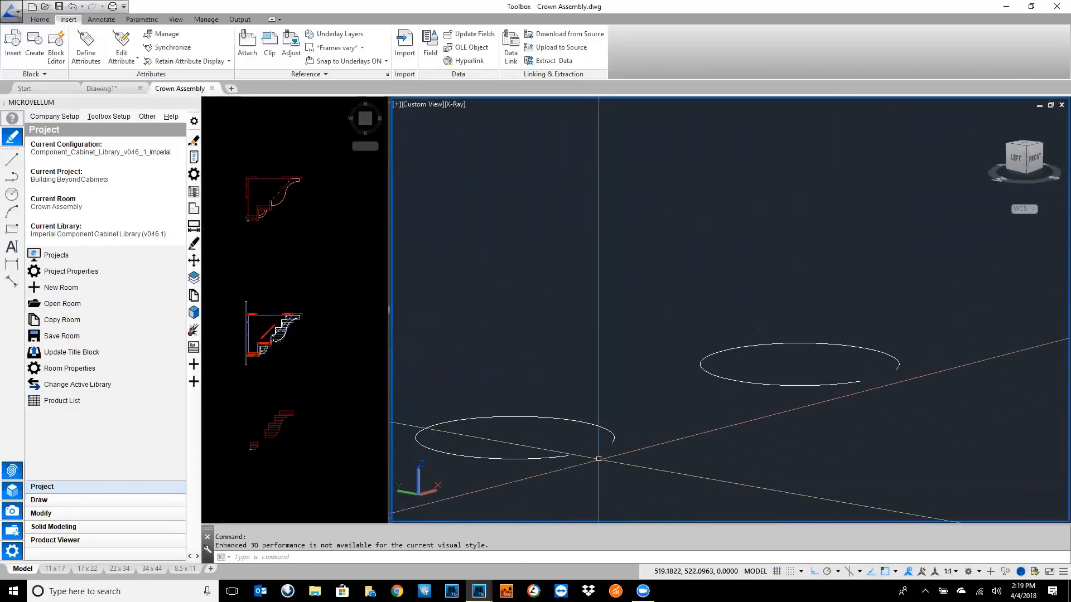
- View the two circular paths in the 3D viewport and enlarge the layered crown section in a wider plan viewport
{"action": "scroll", "coordinate": [594, 451], "scroll_direction": "up", "scroll_amount": 2}
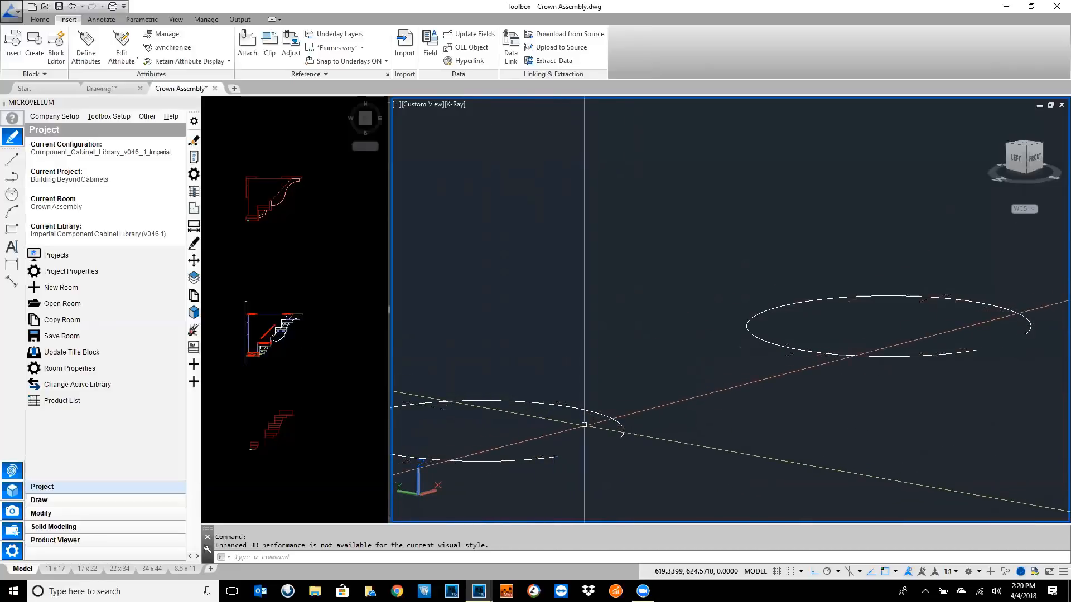
{"action": "middle_click_drag", "start_coordinate": [580, 429], "coordinate": [641, 412]}
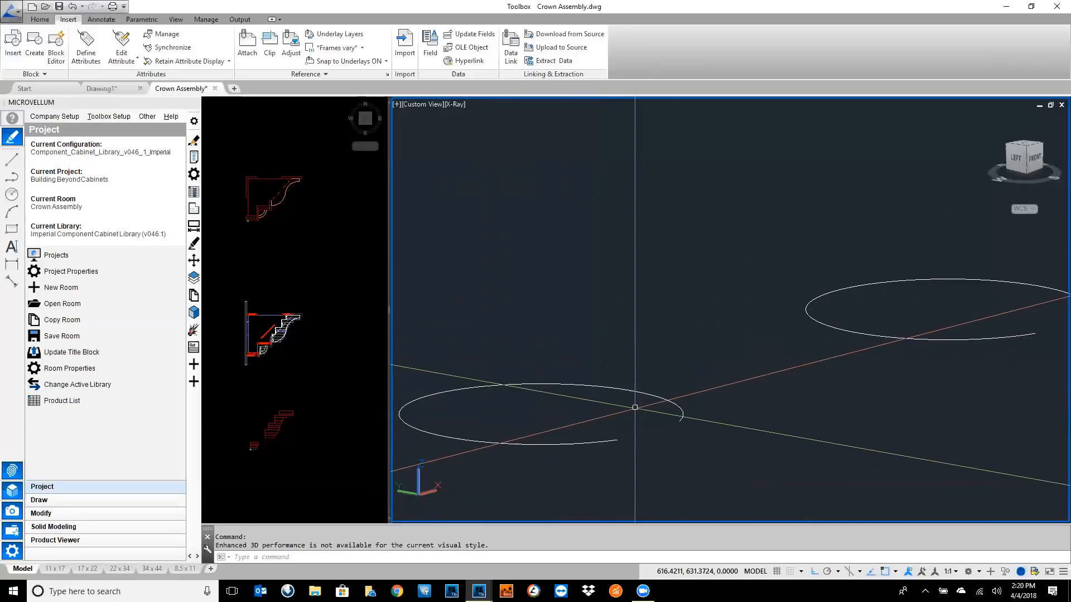
{"action": "left_click", "coordinate": [273, 353]}
{"action": "scroll", "coordinate": [294, 329], "scroll_direction": "up", "scroll_amount": 6}
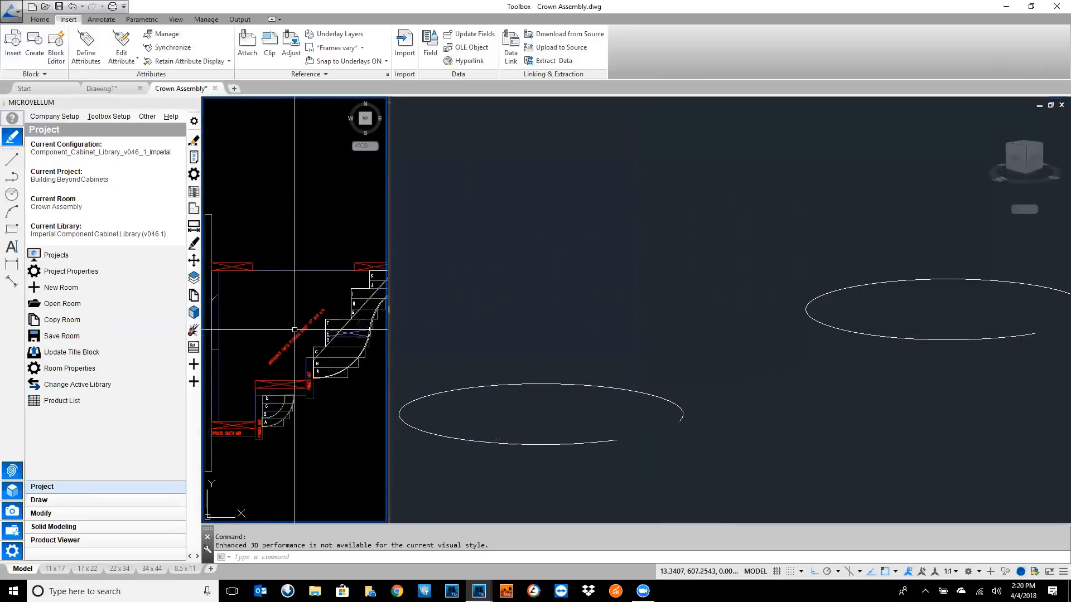
{"action": "left_click_drag", "start_coordinate": [389, 311], "coordinate": [528, 311]}
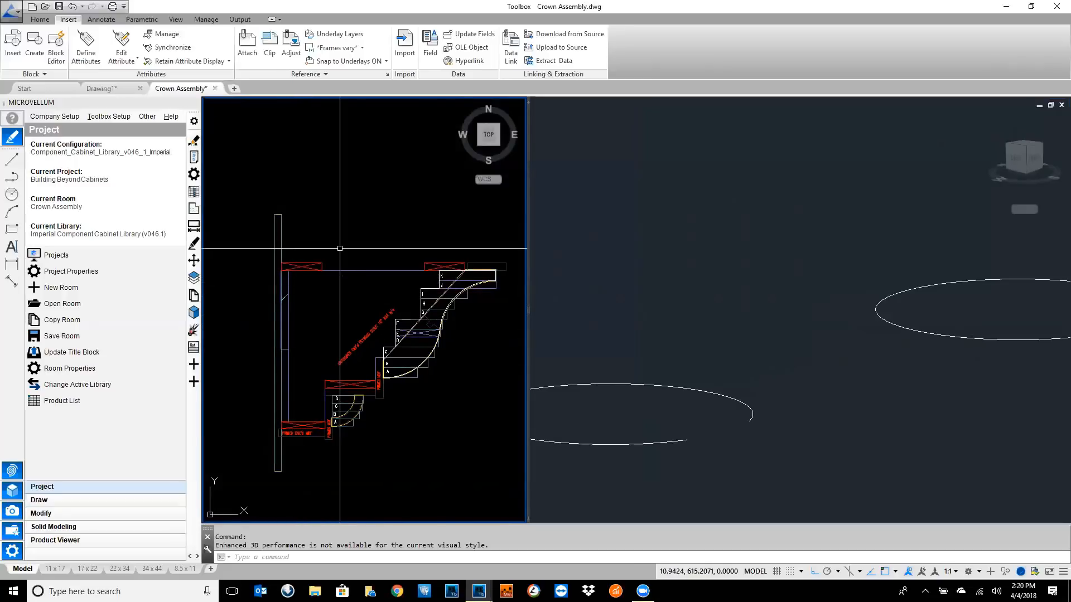
- Highlight the tall vertical wall strip beside the crown section and clear the selection
{"action": "left_click", "coordinate": [286, 203]}
{"action": "left_click", "coordinate": [256, 233]}
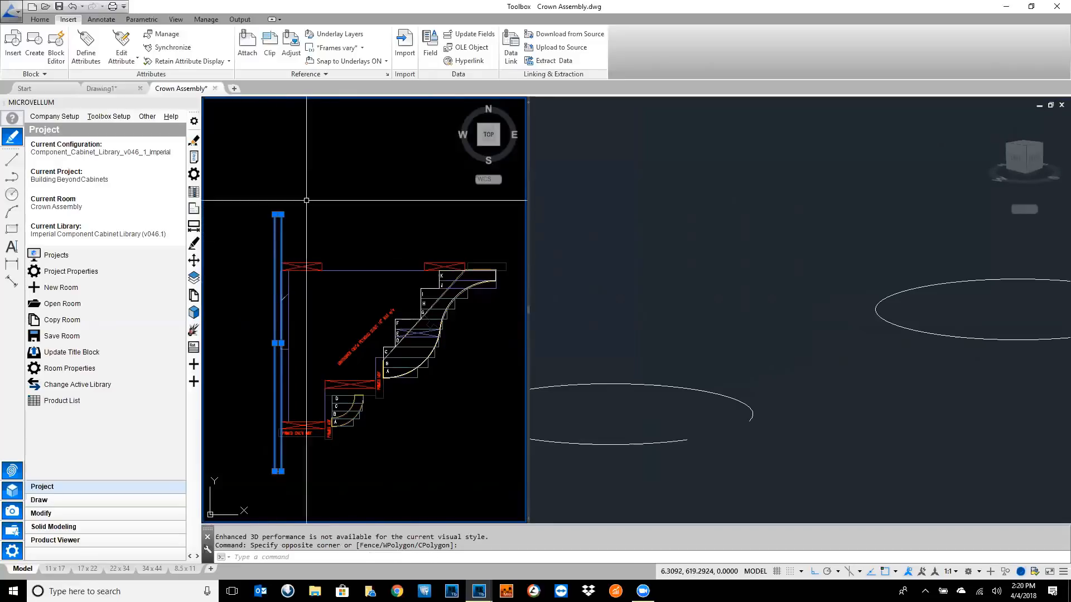
{"action": "key", "text": "Escape"}
{"action": "key", "text": "Escape"}
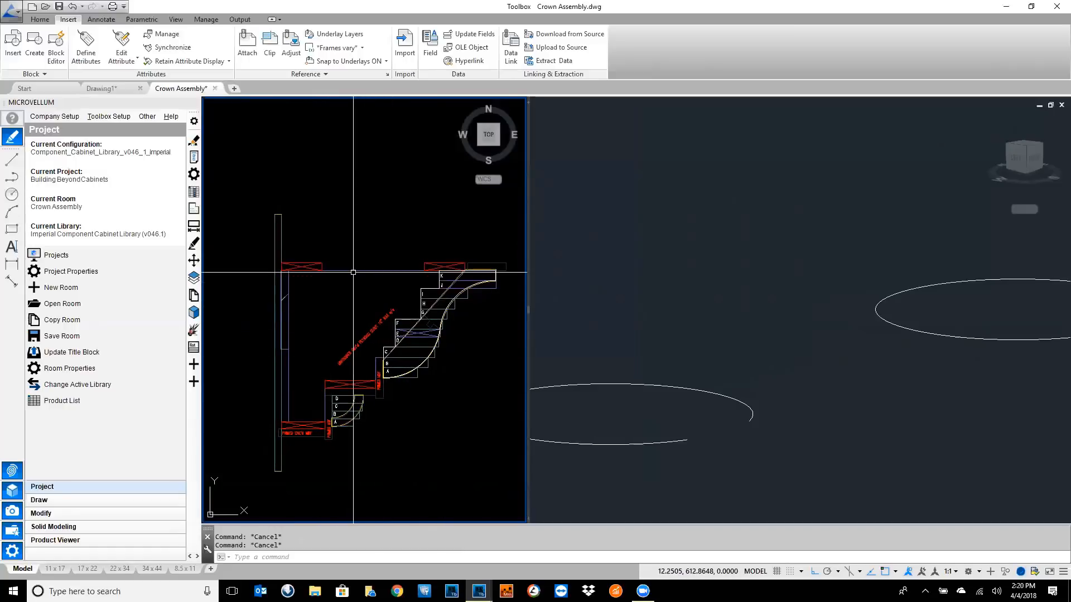
- Narrow the plan viewport and bring the stacked crown section drawings into view, with the outline section above the layered one
{"action": "mouse_move", "coordinate": [356, 269]}
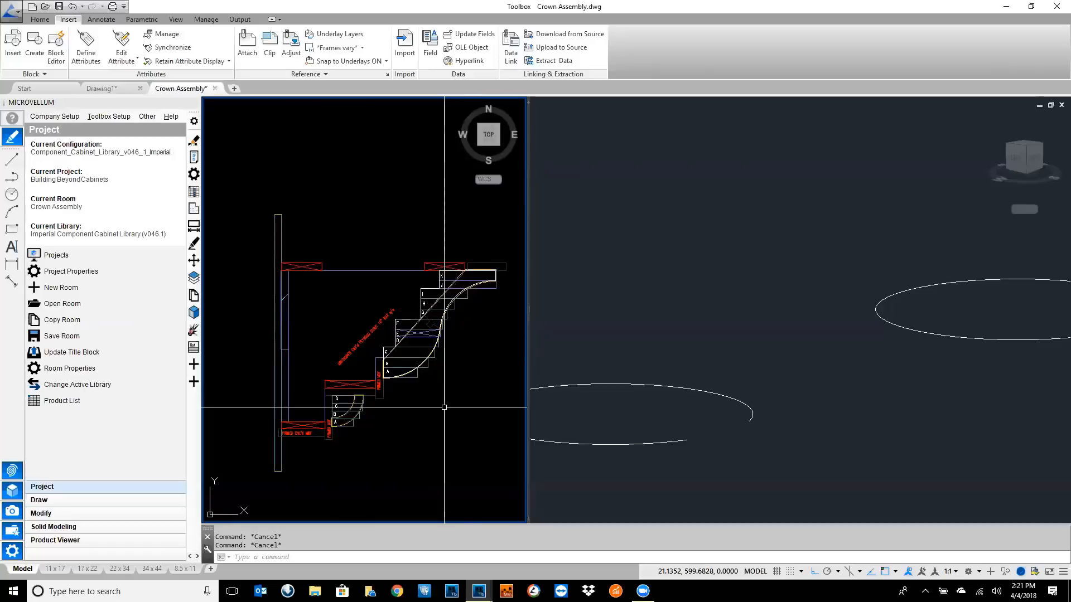
{"action": "left_click_drag", "start_coordinate": [527, 308], "coordinate": [429, 316]}
{"action": "left_click", "coordinate": [343, 345]}
{"action": "scroll", "coordinate": [343, 345], "scroll_direction": "down", "scroll_amount": 6}
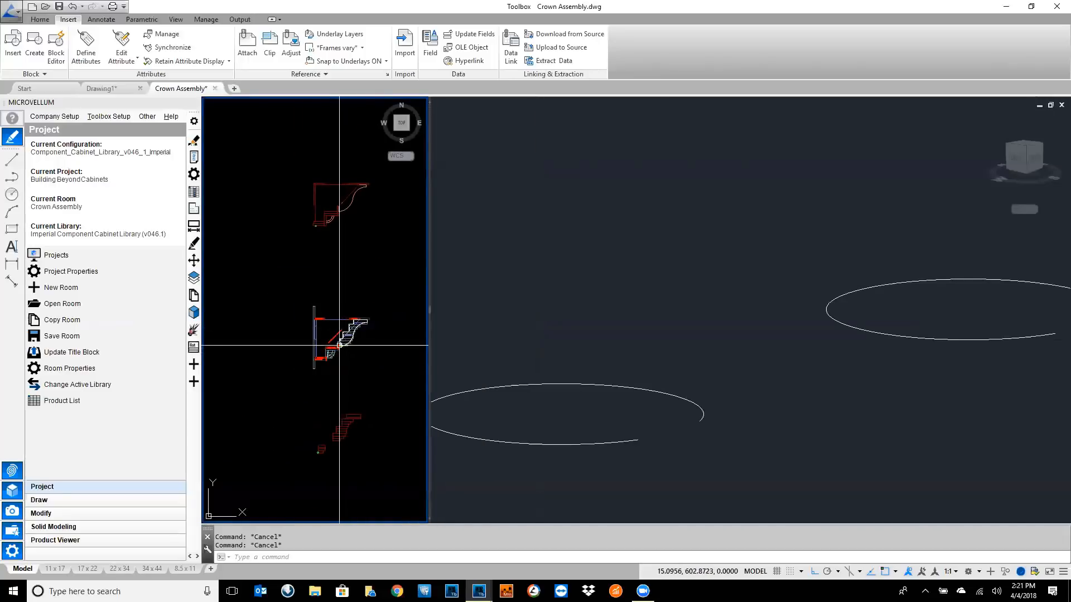
{"action": "scroll", "coordinate": [337, 342], "scroll_direction": "up", "scroll_amount": 4}
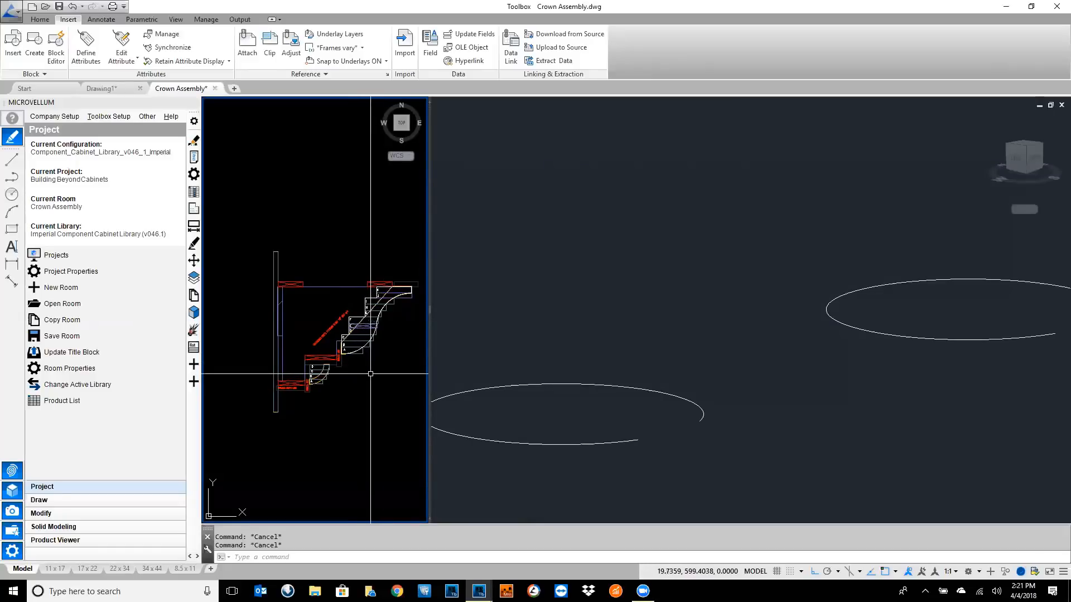
{"action": "scroll", "coordinate": [324, 313], "scroll_direction": "down", "scroll_amount": 3}
{"action": "middle_click_drag", "start_coordinate": [325, 308], "coordinate": [310, 365]}
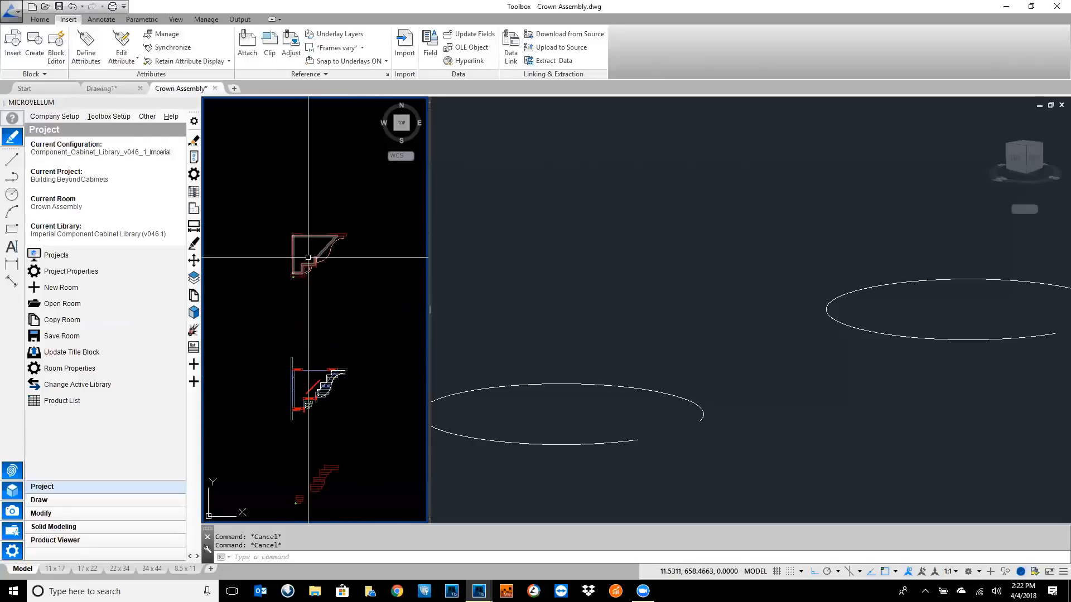
- Highlight the bracket outline in the upper crown section, check its assigned layer in the layer list, and clear the selection
{"action": "scroll", "coordinate": [314, 237], "scroll_direction": "up", "scroll_amount": 4}
{"action": "left_click", "coordinate": [314, 216]}
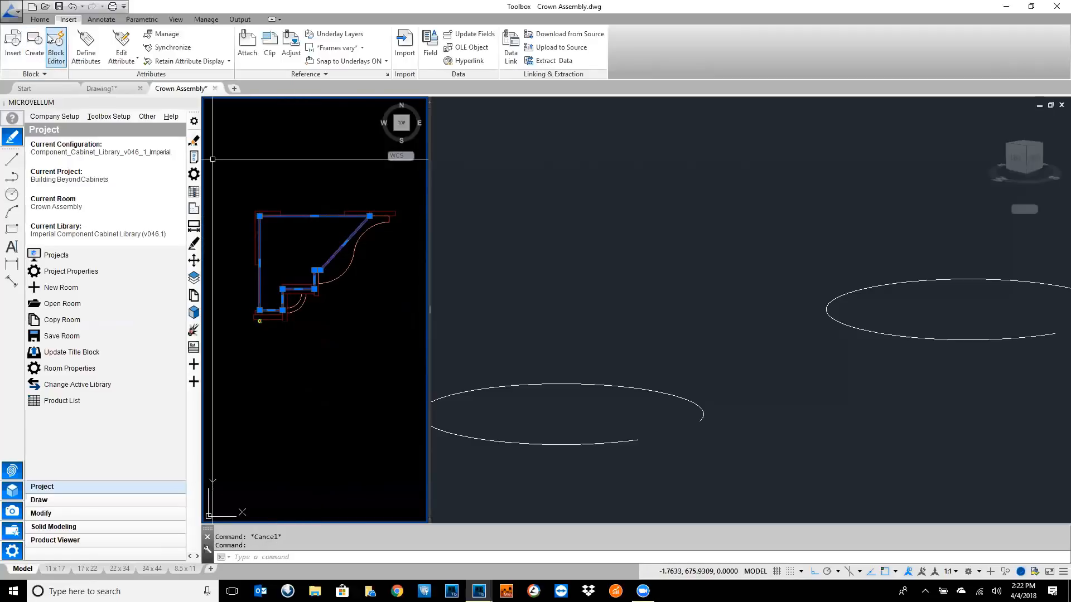
{"action": "left_click", "coordinate": [40, 20]}
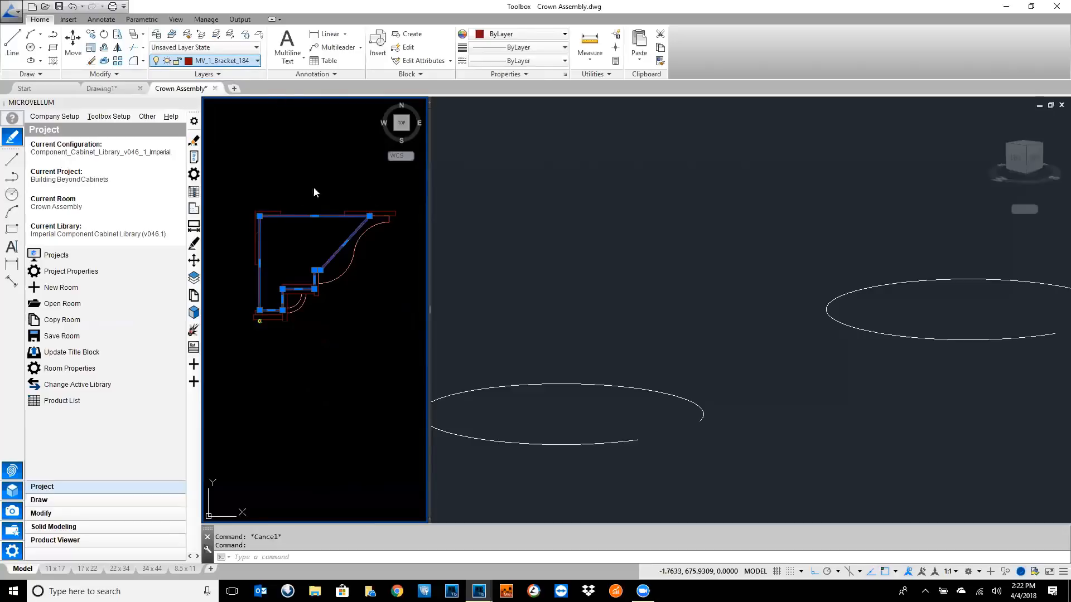
{"action": "left_click", "coordinate": [257, 60]}
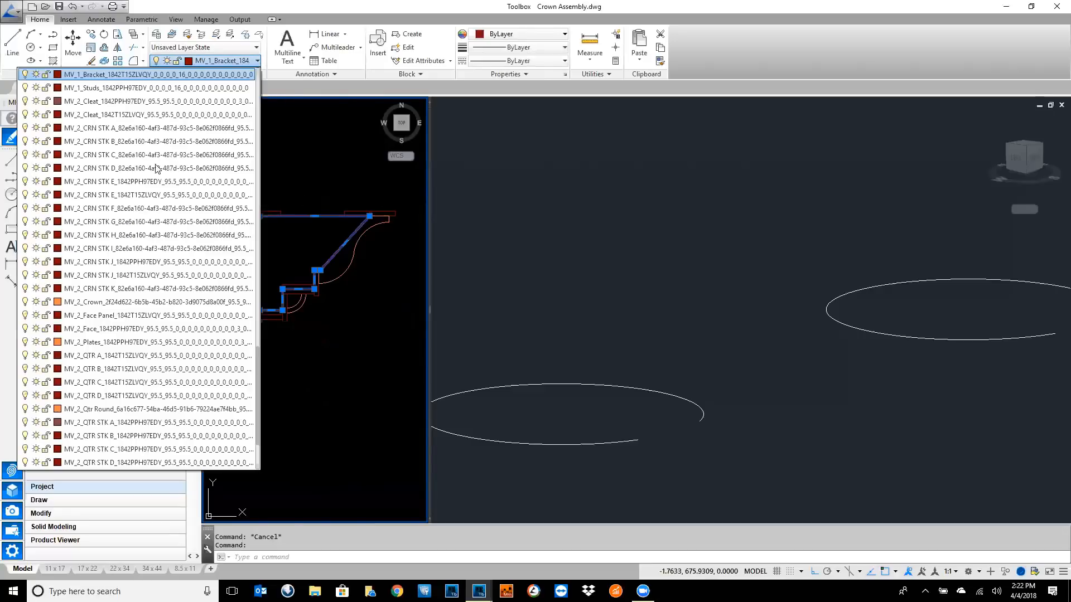
{"action": "left_click", "coordinate": [325, 162]}
{"action": "key", "text": "Escape"}
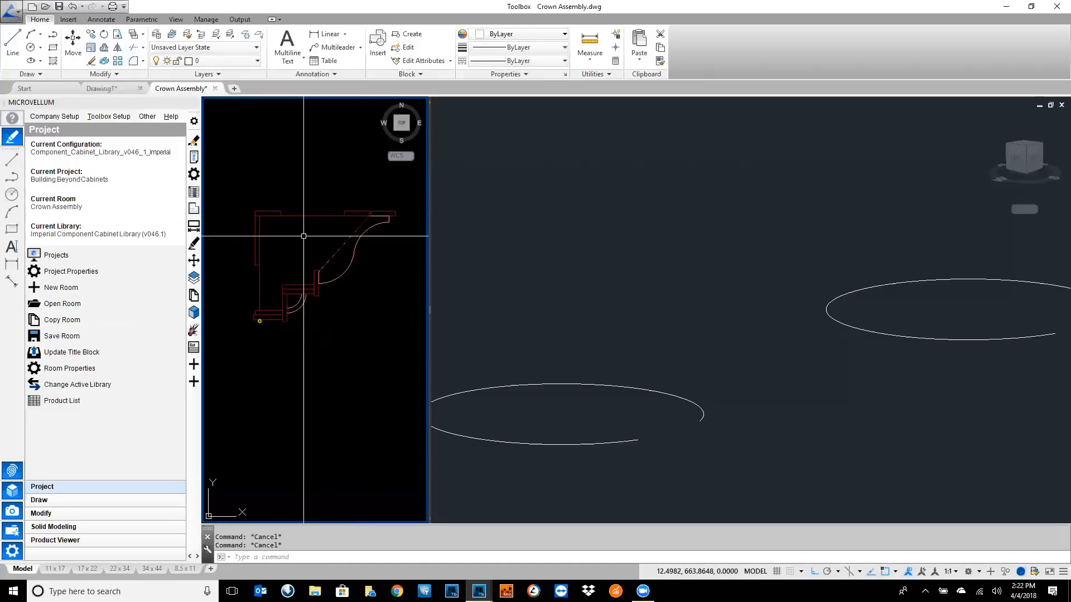
- Review the vertical and extruded entities in the Smart Layer Manager, highlight CRN STK A, and close the manager
{"action": "left_click", "coordinate": [194, 279]}
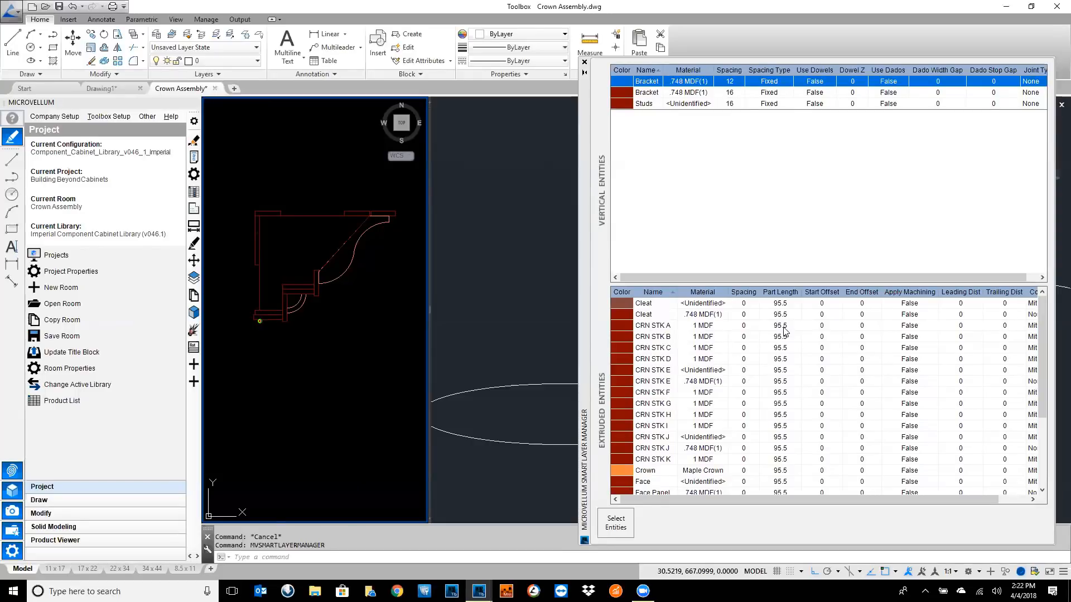
{"action": "left_click", "coordinate": [647, 329]}
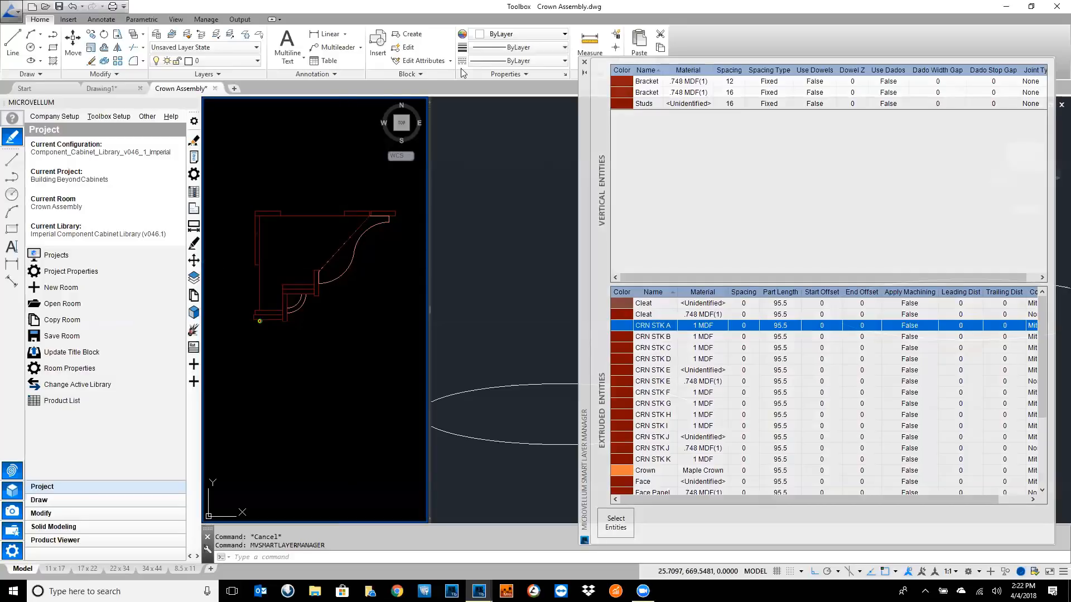
{"action": "left_click", "coordinate": [585, 62]}
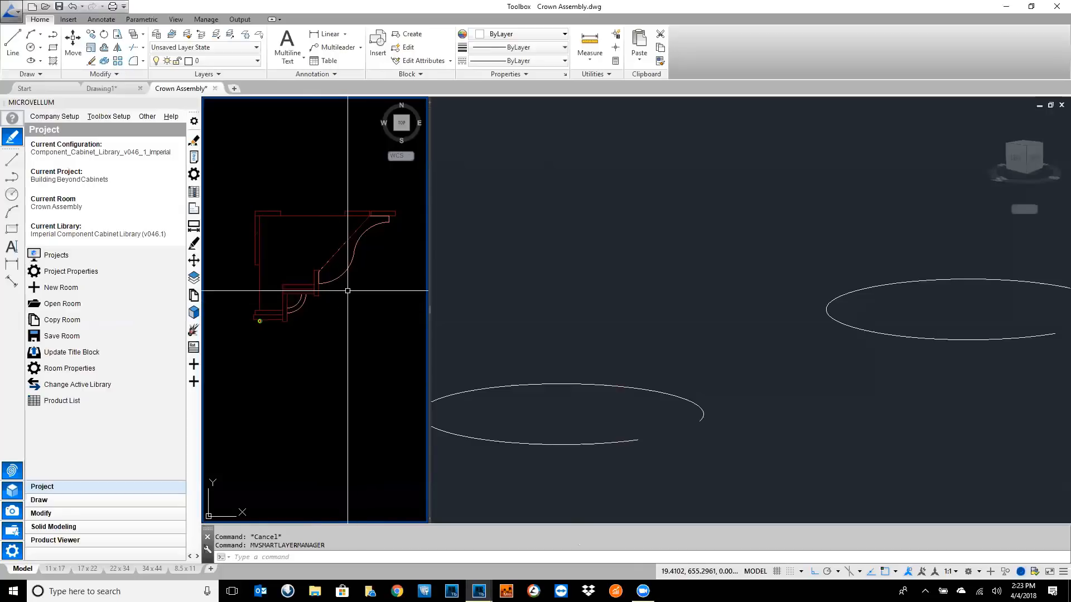
{"action": "scroll", "coordinate": [347, 290], "scroll_direction": "down", "scroll_amount": 2}
{"action": "middle_click_drag", "start_coordinate": [346, 310], "coordinate": [304, 226]}
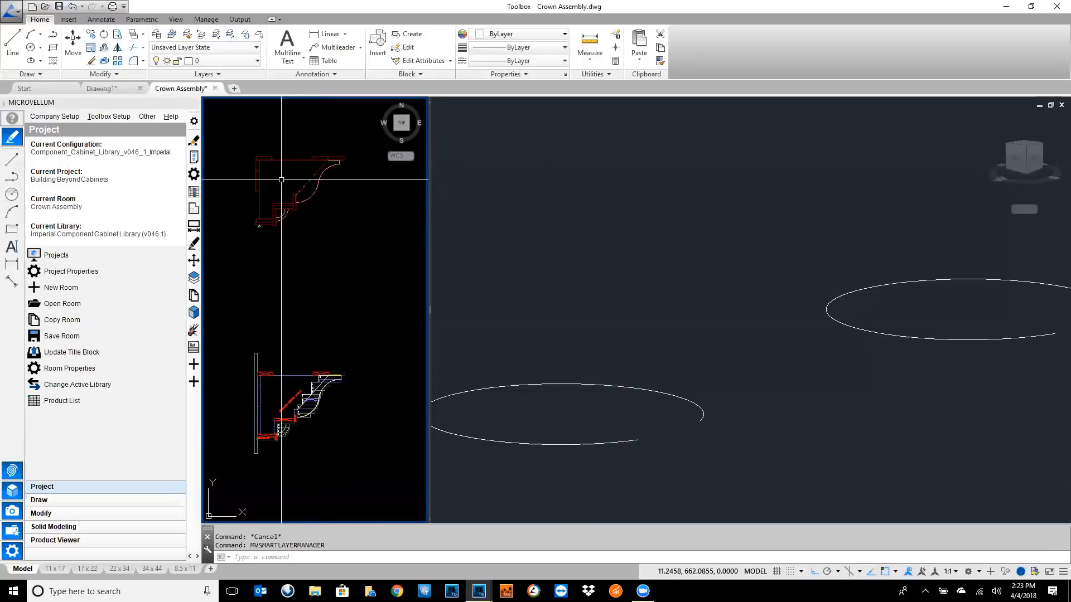
- Add a product named Crown Assembly of type Extruded_Product_Starter, using the nearer open circular path as its construction path
{"action": "left_click", "coordinate": [524, 257]}
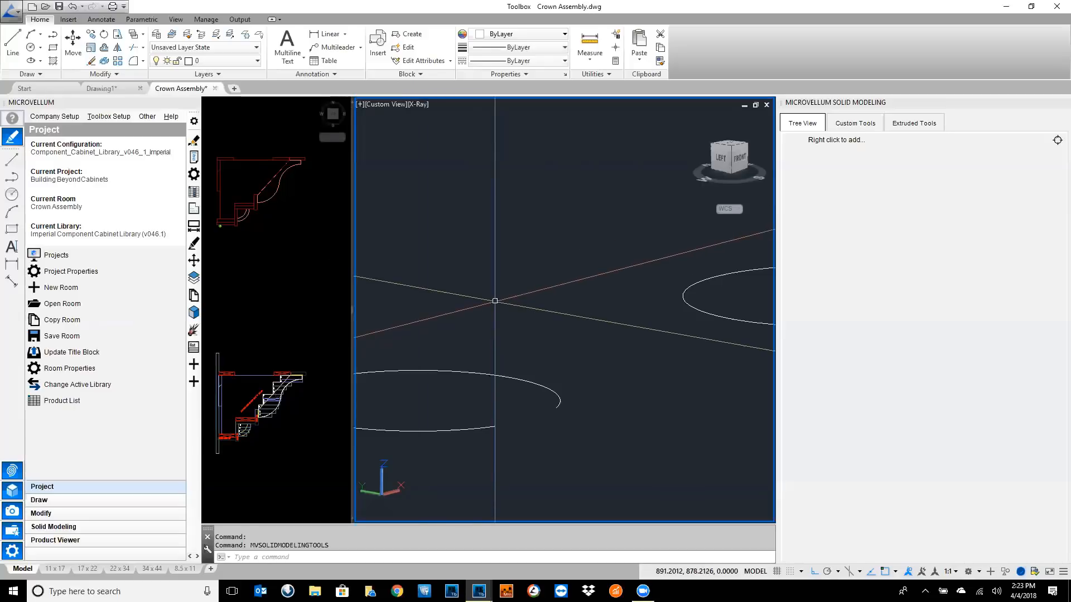
{"action": "middle_click_drag", "start_coordinate": [495, 309], "coordinate": [597, 259]}
{"action": "key", "text": "Escape"}
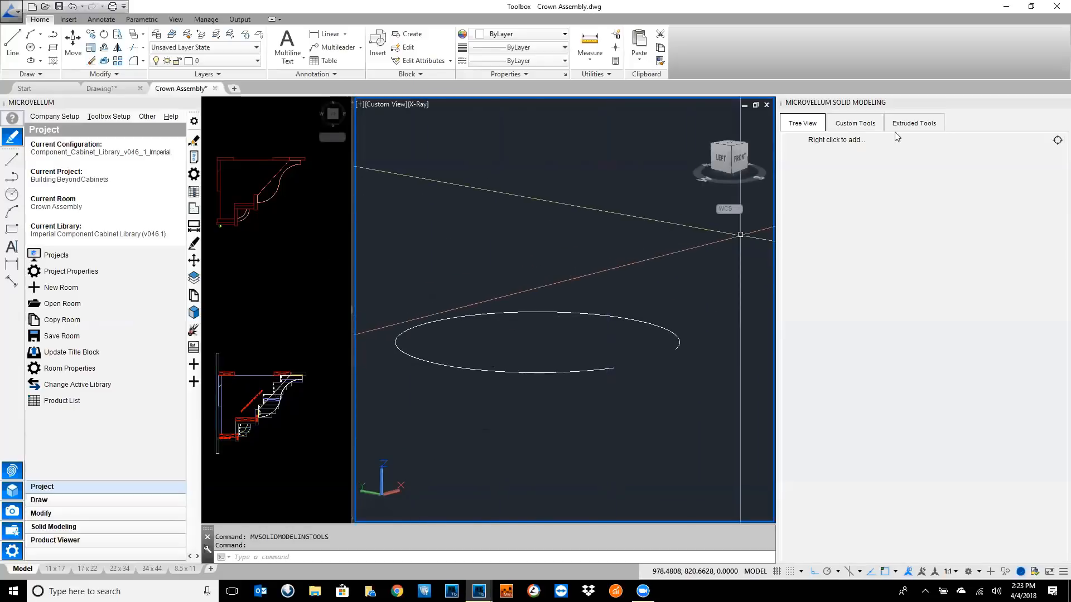
{"action": "right_click", "coordinate": [851, 144]}
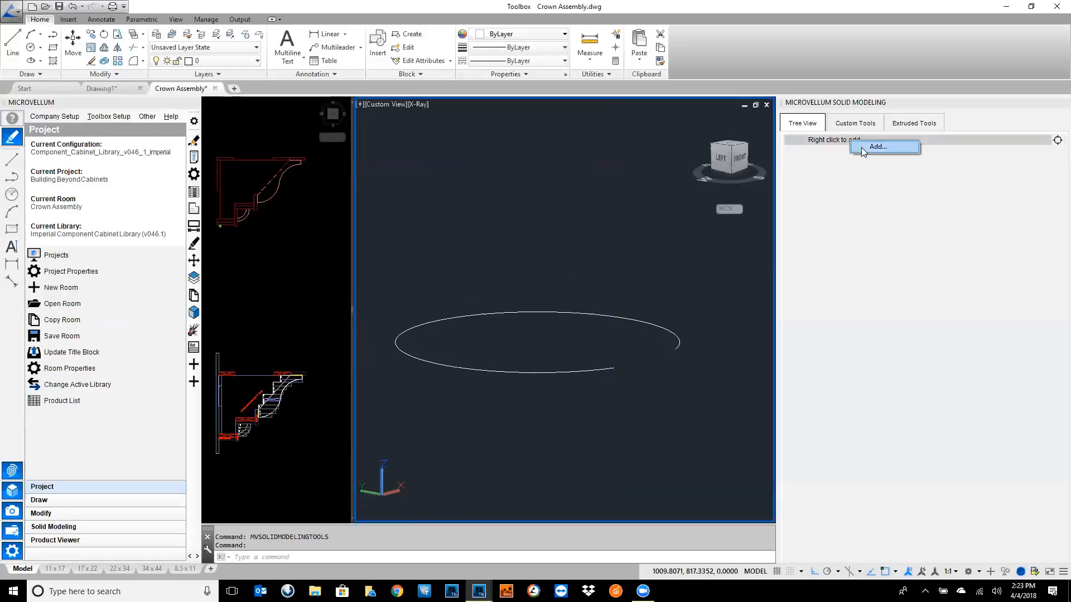
{"action": "left_click", "coordinate": [863, 148]}
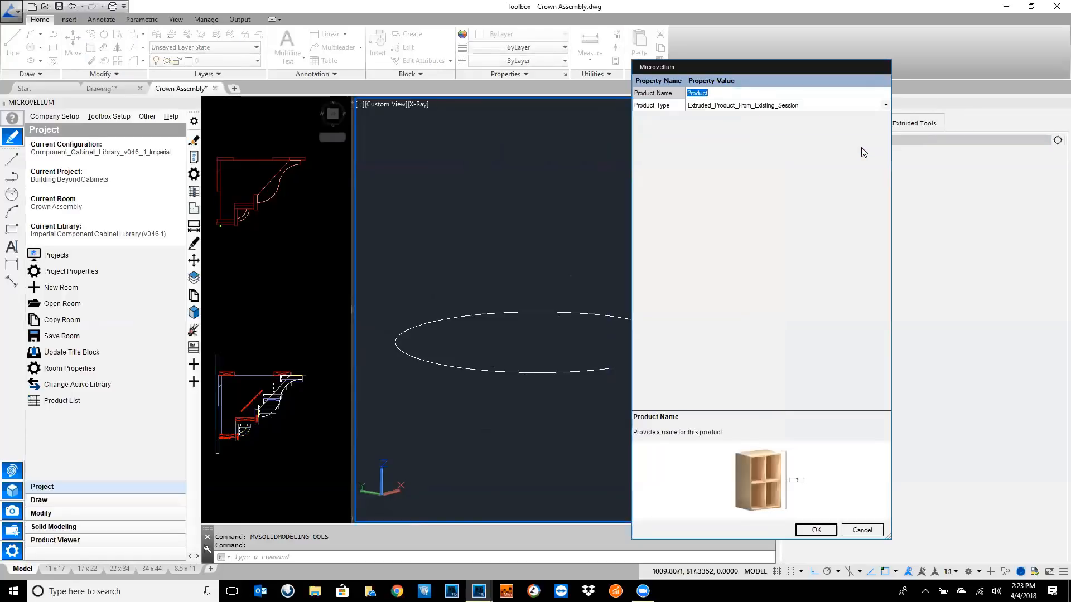
{"action": "left_click", "coordinate": [886, 107]}
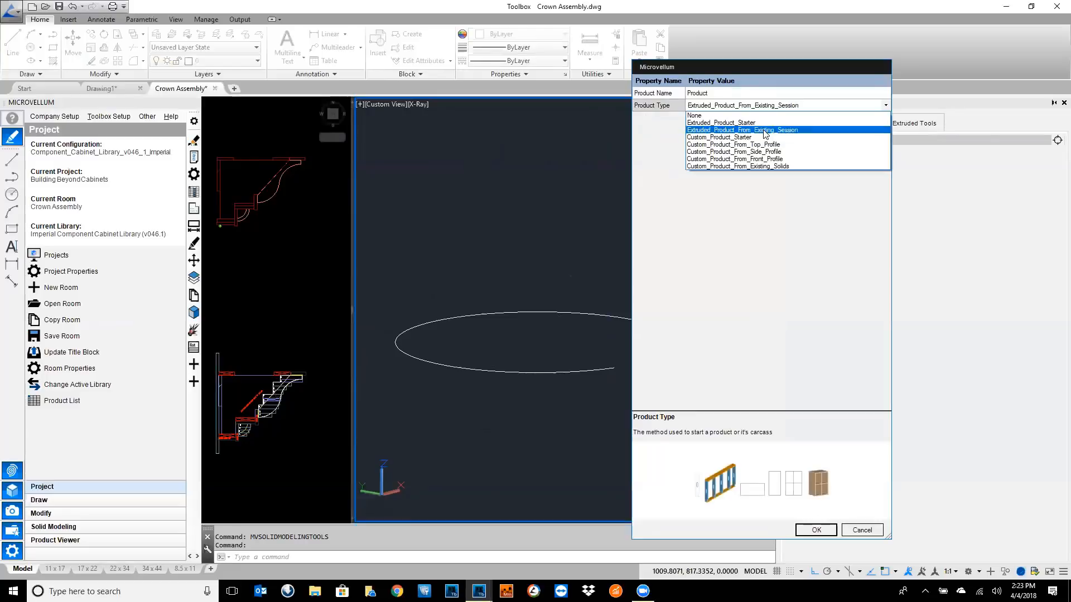
{"action": "left_click", "coordinate": [756, 129]}
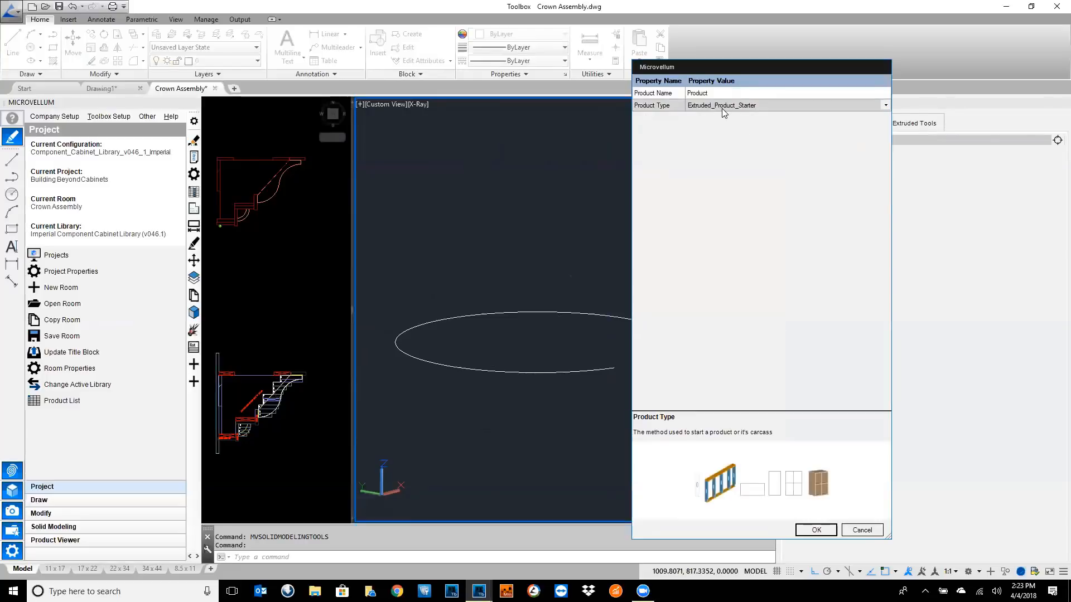
{"action": "left_click", "coordinate": [712, 93]}
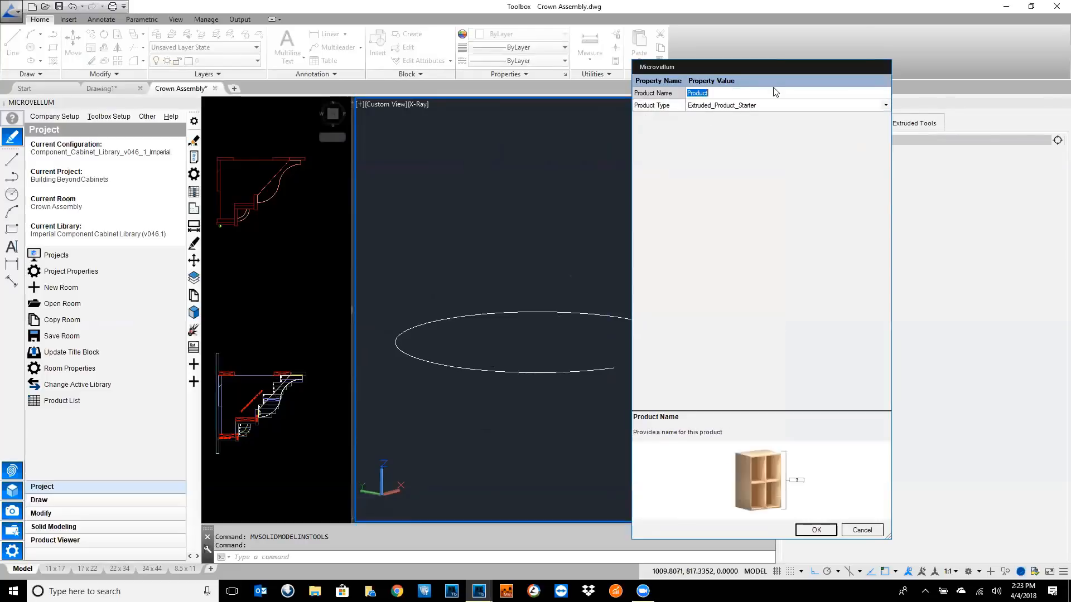
{"action": "left_click", "coordinate": [816, 530]}
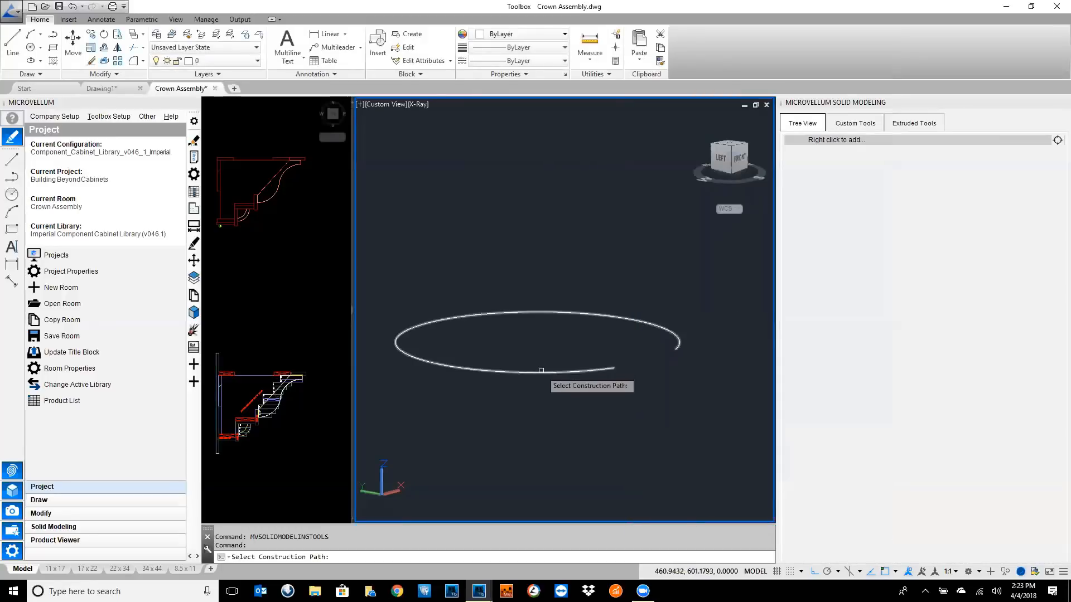
{"action": "left_click", "coordinate": [541, 372]}
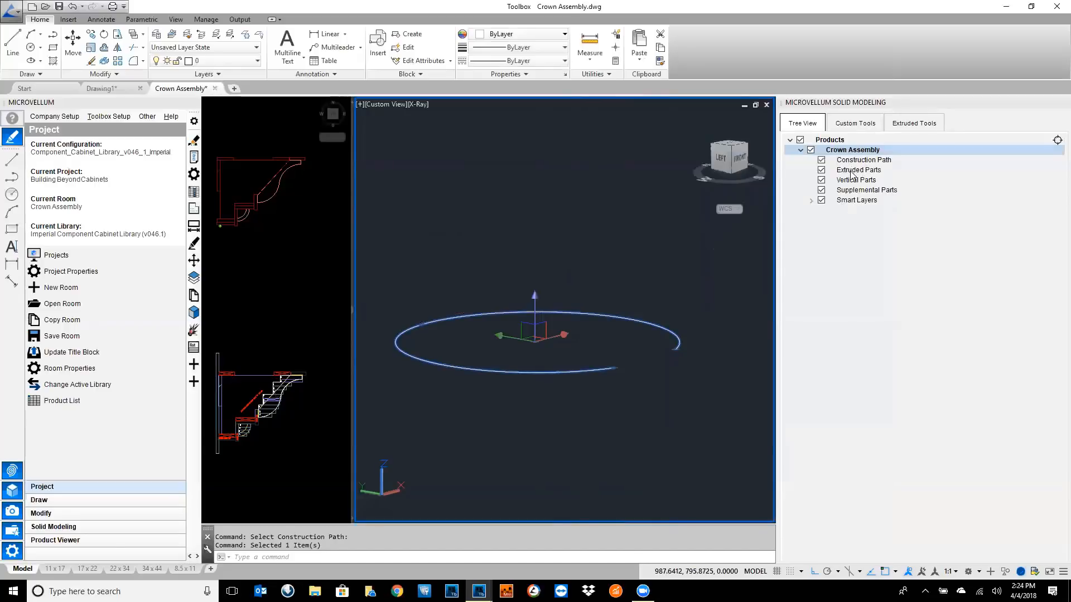
- Add extruded parts to Crown Assembly from all objects of the upper crown section drawing, accepting the material thickness notices
{"action": "left_click", "coordinate": [812, 201]}
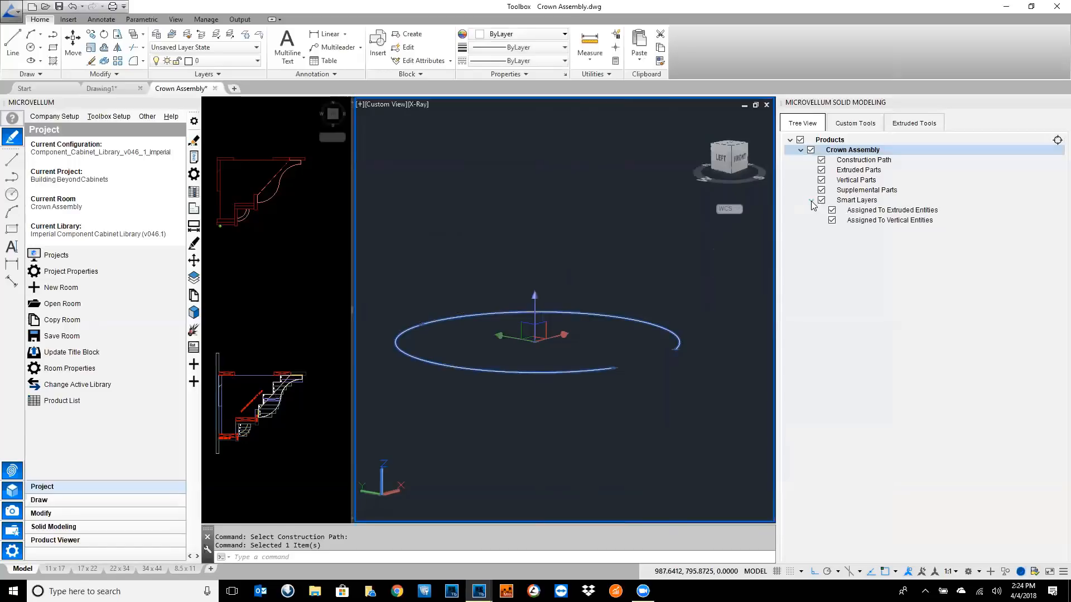
{"action": "left_click", "coordinate": [812, 200]}
{"action": "right_click", "coordinate": [856, 172]}
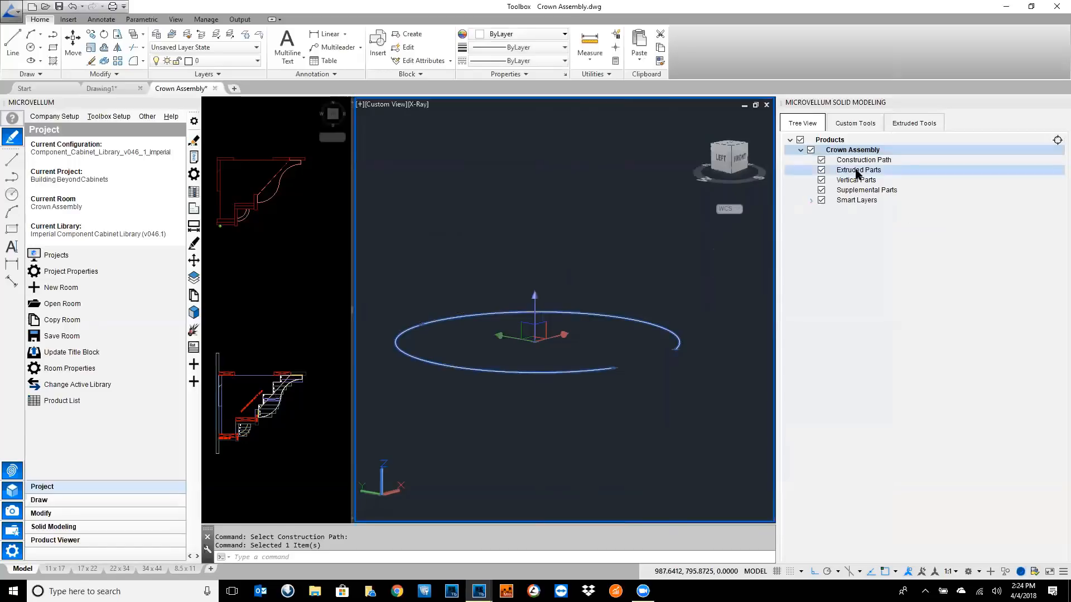
{"action": "left_click", "coordinate": [870, 181]}
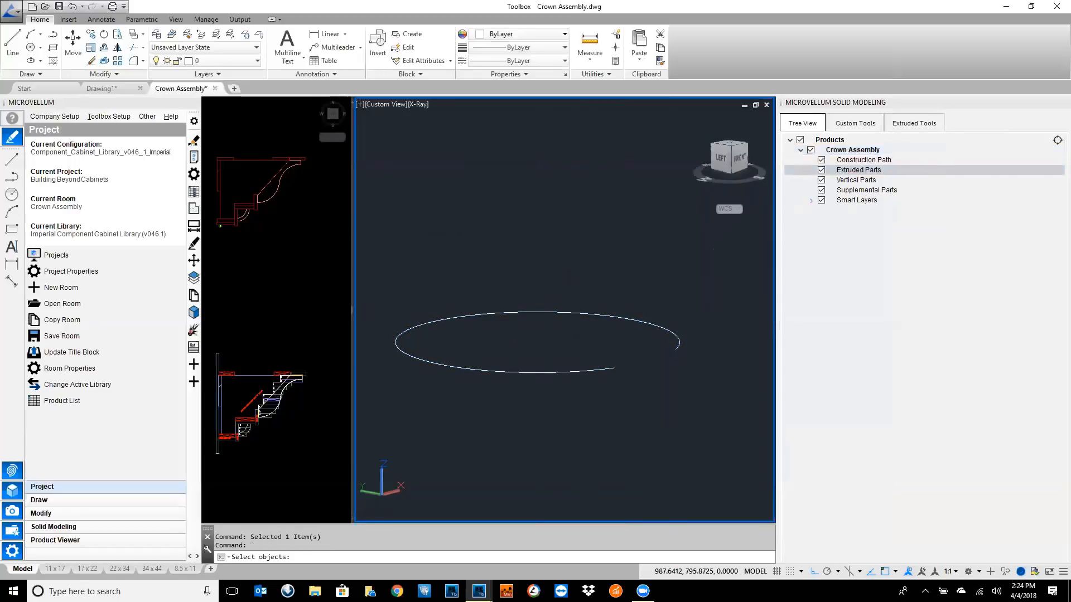
{"action": "left_click", "coordinate": [310, 149]}
{"action": "left_click", "coordinate": [329, 134]}
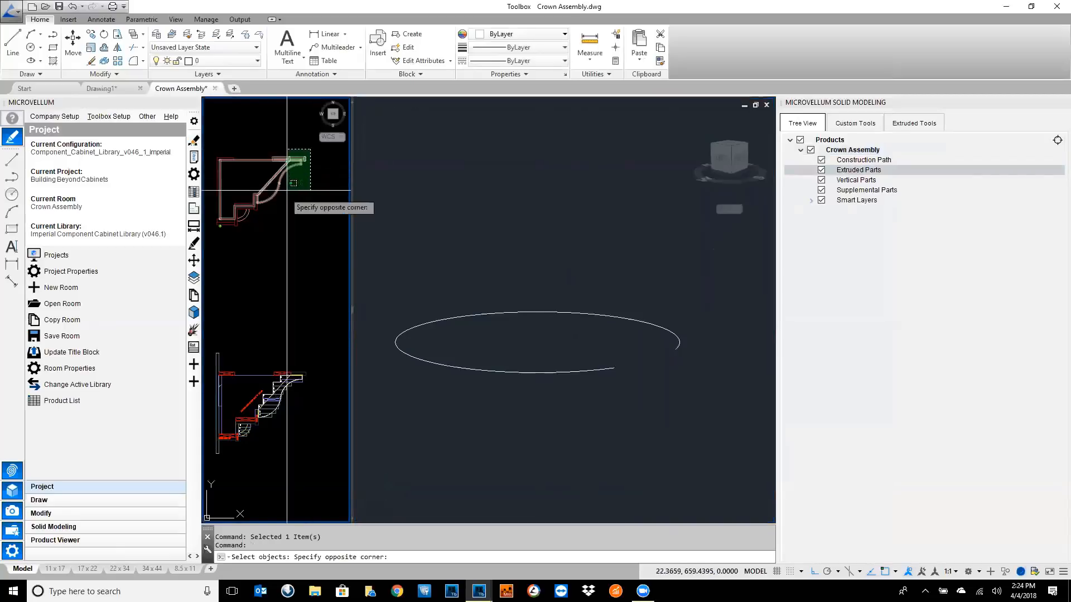
{"action": "left_click", "coordinate": [241, 245]}
{"action": "key", "text": "Return"}
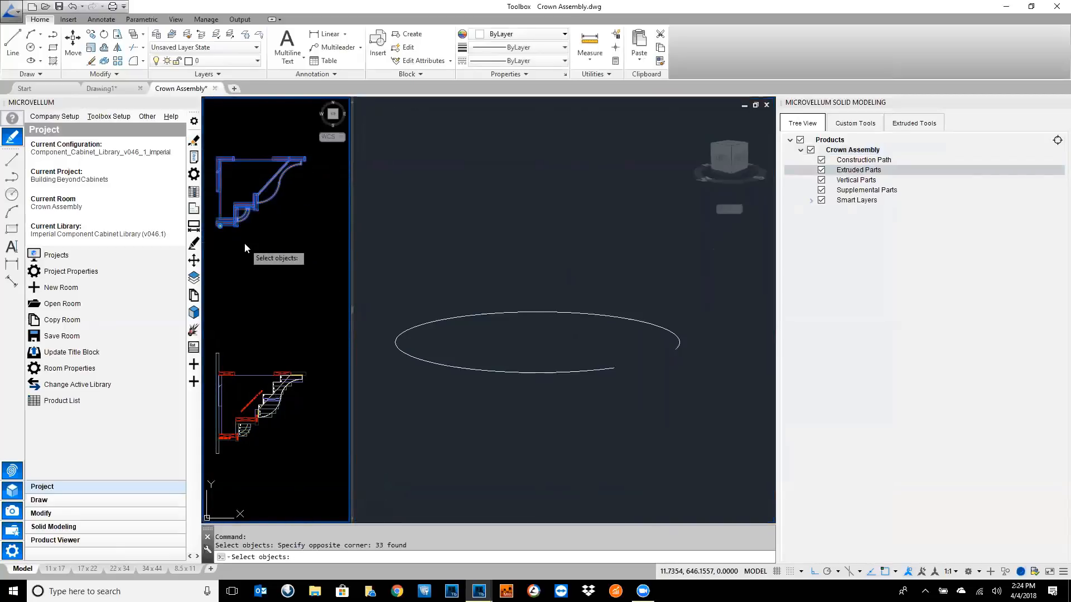
{"action": "left_click", "coordinate": [585, 322]}
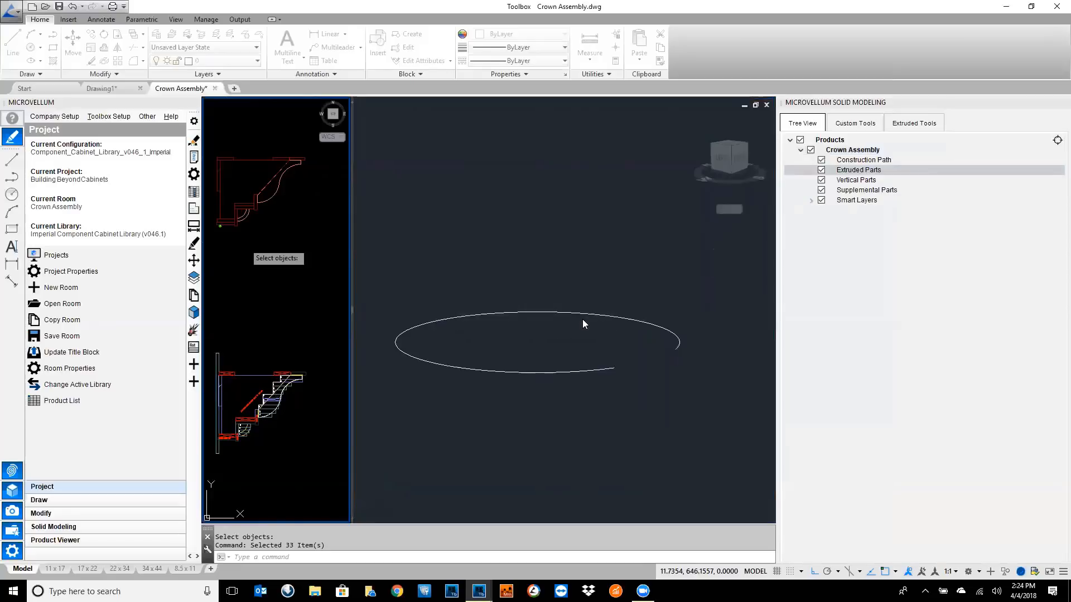
{"action": "left_click", "coordinate": [602, 316]}
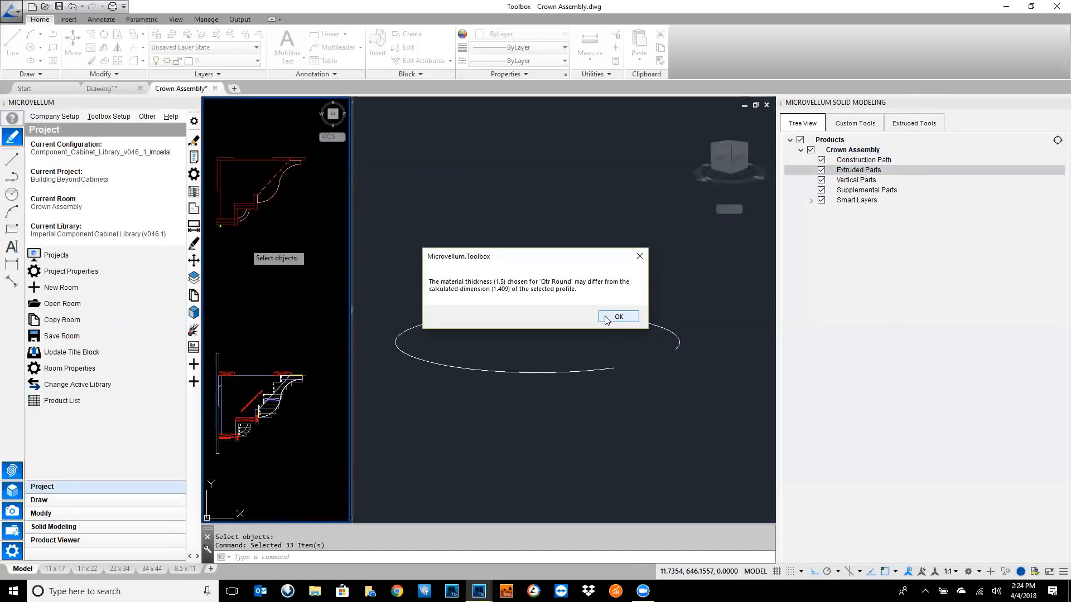
{"action": "left_click", "coordinate": [607, 318]}
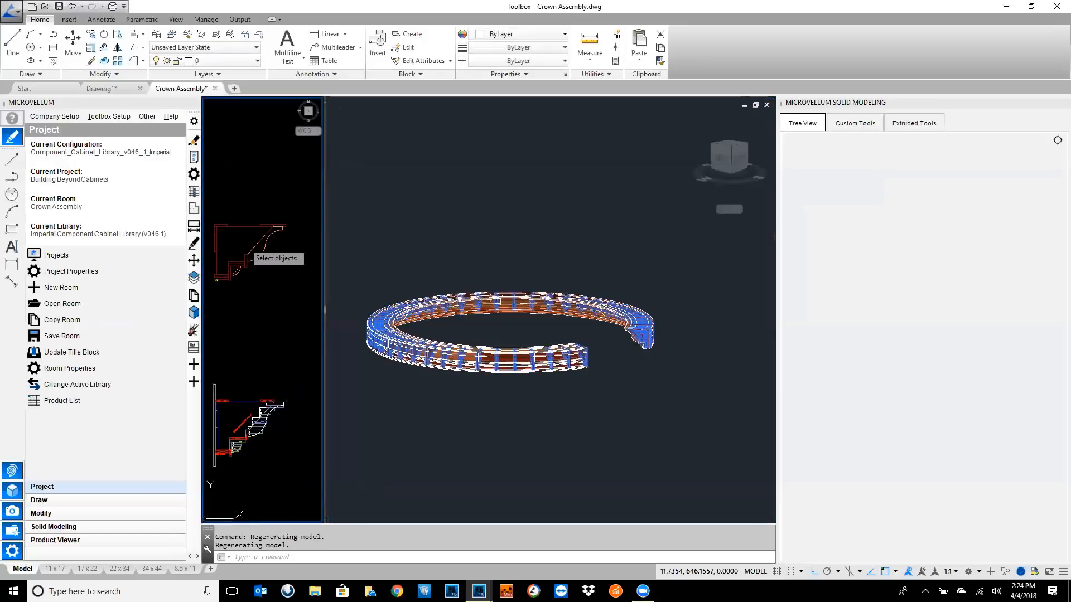
- Examine the open end of the generated crown ring up close, from above and below, including its brackets and stacked layers
{"action": "left_click", "coordinate": [649, 427]}
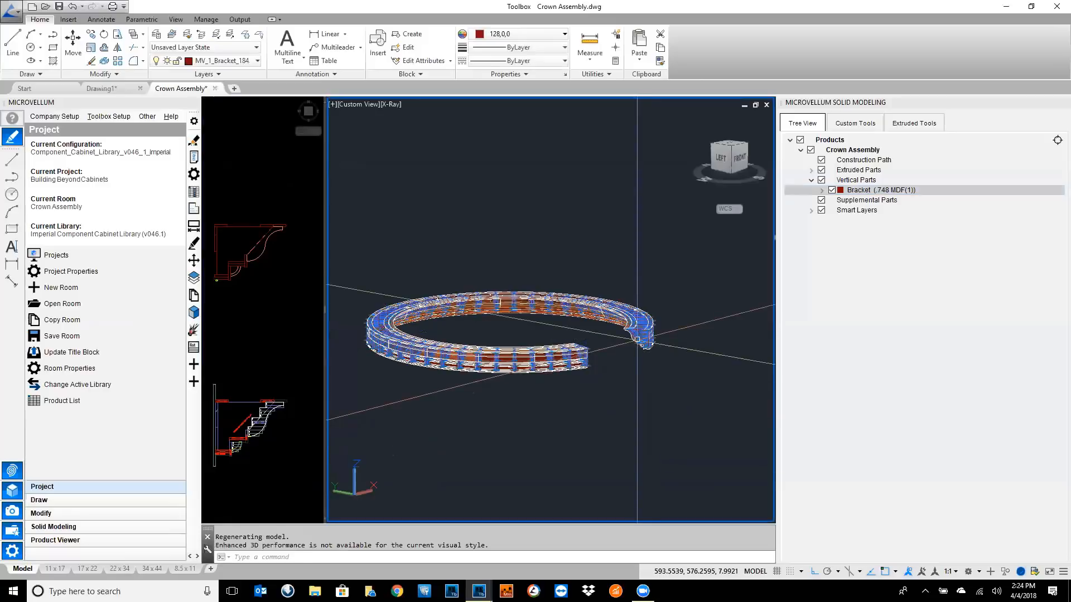
{"action": "scroll", "coordinate": [639, 347], "scroll_direction": "up", "scroll_amount": 6}
{"action": "scroll", "coordinate": [650, 346], "scroll_direction": "up", "scroll_amount": 3}
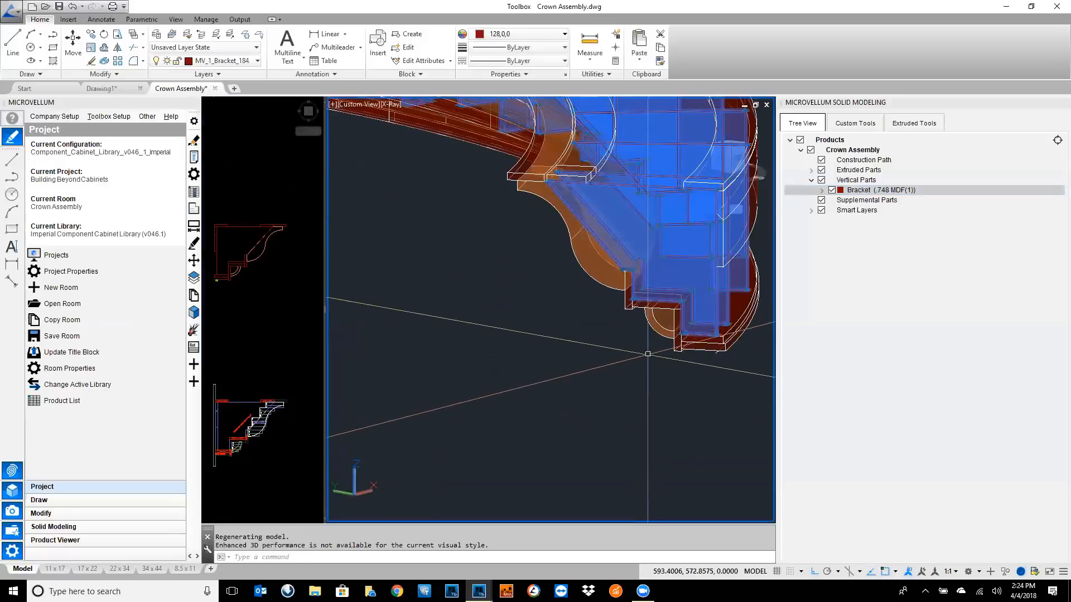
{"action": "scroll", "coordinate": [645, 402], "scroll_direction": "up", "scroll_amount": 4}
{"action": "scroll", "coordinate": [622, 391], "scroll_direction": "down", "scroll_amount": 5}
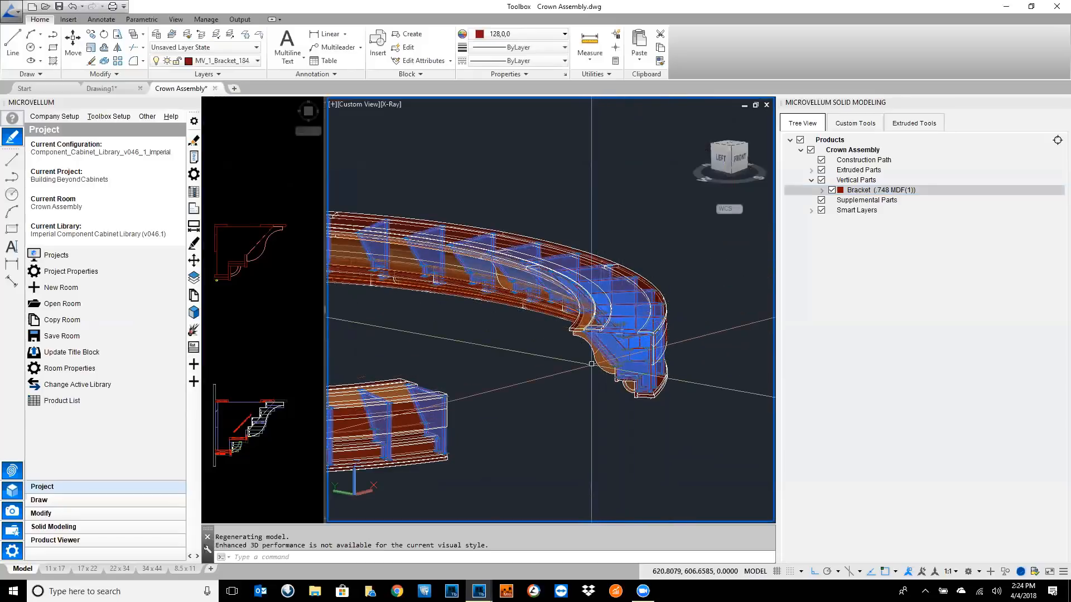
{"action": "scroll", "coordinate": [596, 348], "scroll_direction": "up", "scroll_amount": 5}
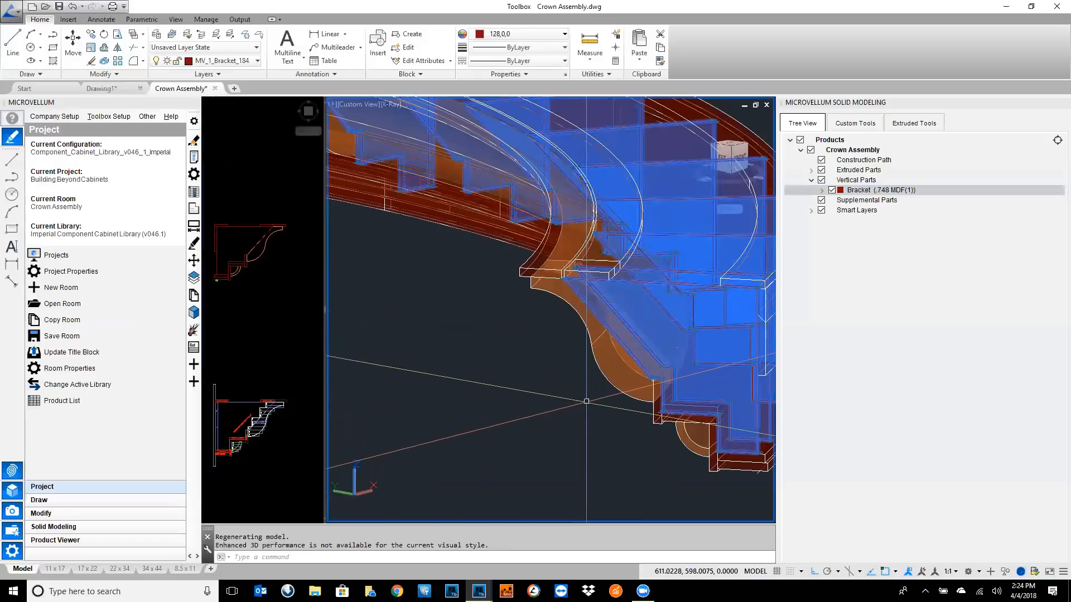
{"action": "scroll", "coordinate": [584, 399], "scroll_direction": "down", "scroll_amount": 5}
{"action": "middle_click_drag", "start_coordinate": [583, 404], "coordinate": [588, 355], "text": "shift"}
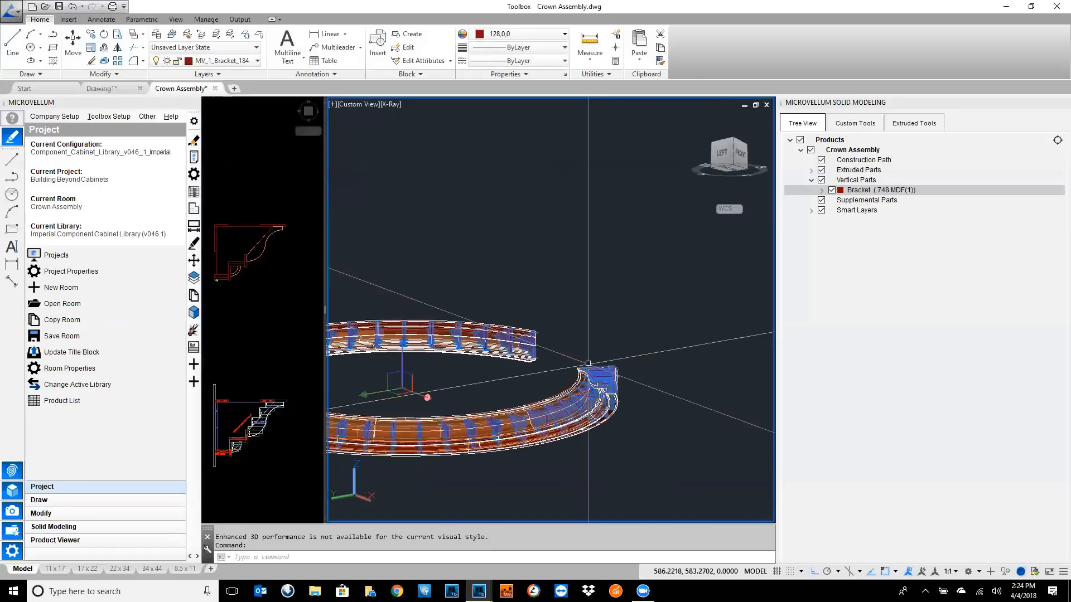
{"action": "scroll", "coordinate": [586, 392], "scroll_direction": "up", "scroll_amount": 4}
{"action": "scroll", "coordinate": [568, 397], "scroll_direction": "up", "scroll_amount": 3}
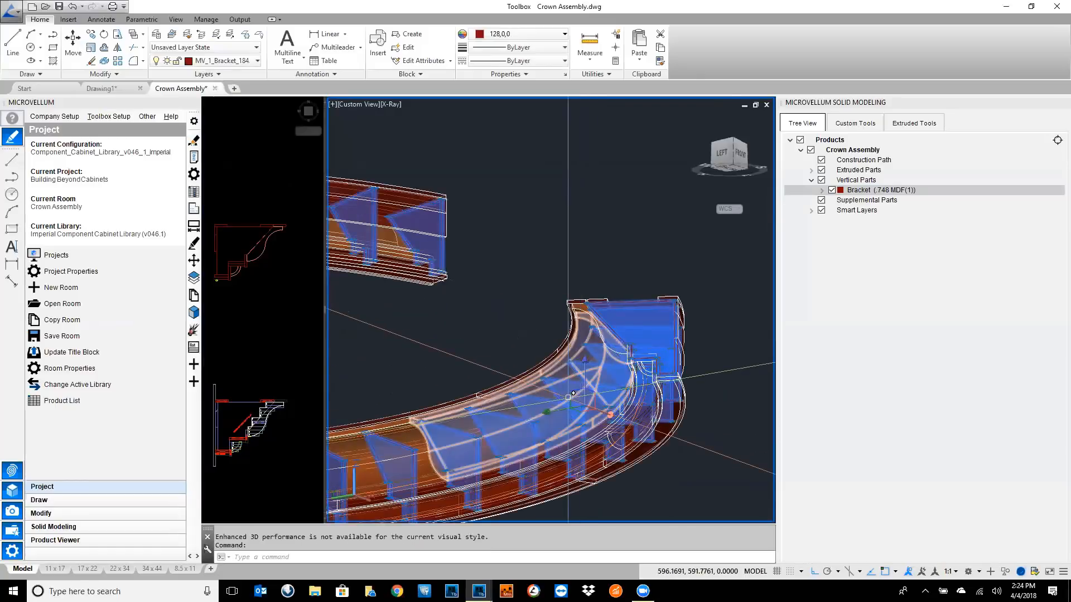
- Set the 3D viewport's visual style to Realistic and view more of the crown ring
{"action": "type", "text": "vs"}
{"action": "key", "text": "Return"}
{"action": "type", "text": "r"}
{"action": "key", "text": "Return"}
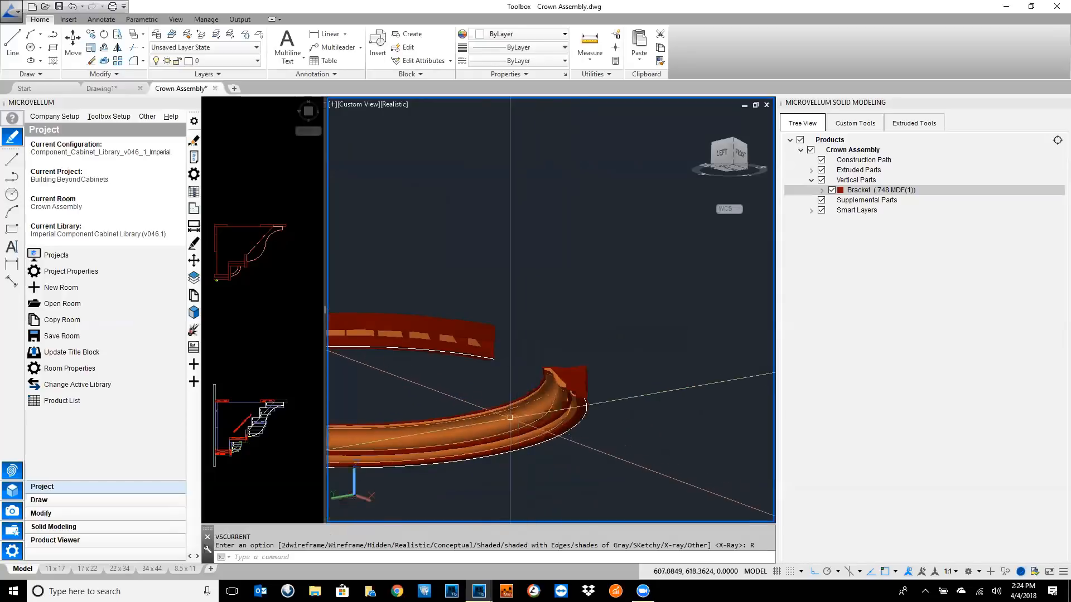
{"action": "scroll", "coordinate": [621, 380], "scroll_direction": "down", "scroll_amount": 5}
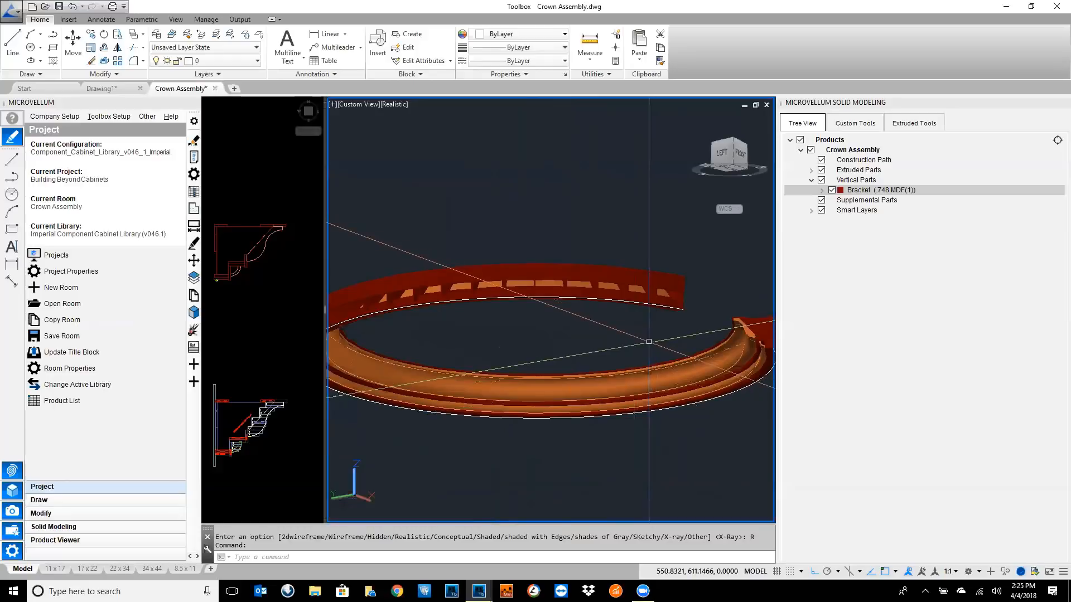
- Switch the 3D viewport to the southwest view and frame the whole crown ring
{"action": "type", "text": "sw"}
{"action": "key", "text": "Return"}
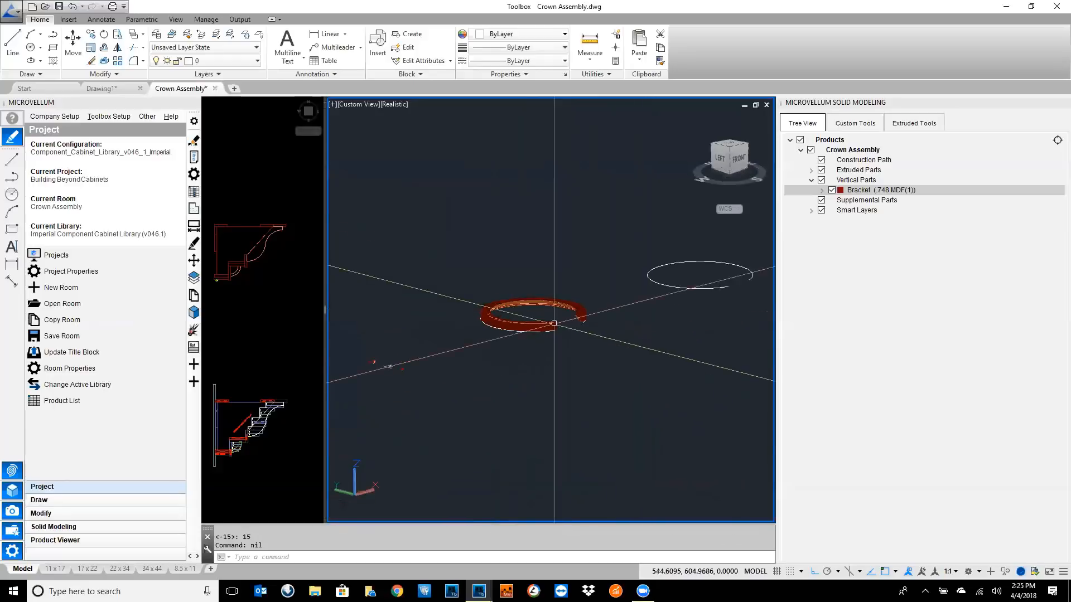
{"action": "scroll", "coordinate": [541, 315], "scroll_direction": "up", "scroll_amount": 6}
{"action": "scroll", "coordinate": [542, 315], "scroll_direction": "down", "scroll_amount": 4}
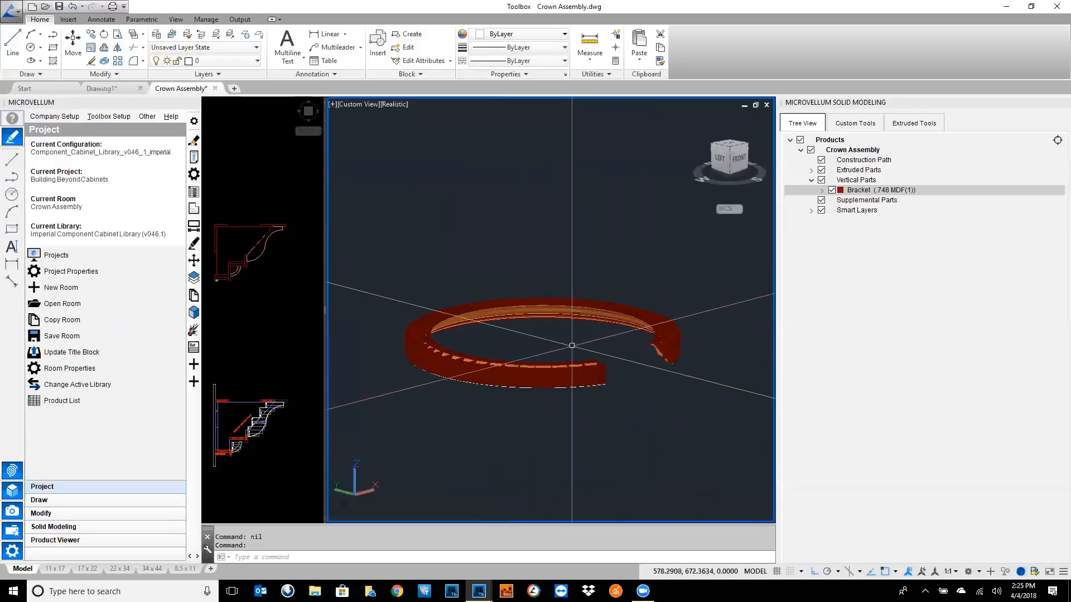
- Set the 3D viewport's visual style to X-ray and show more of the area around the crown ring
{"action": "type", "text": "vs"}
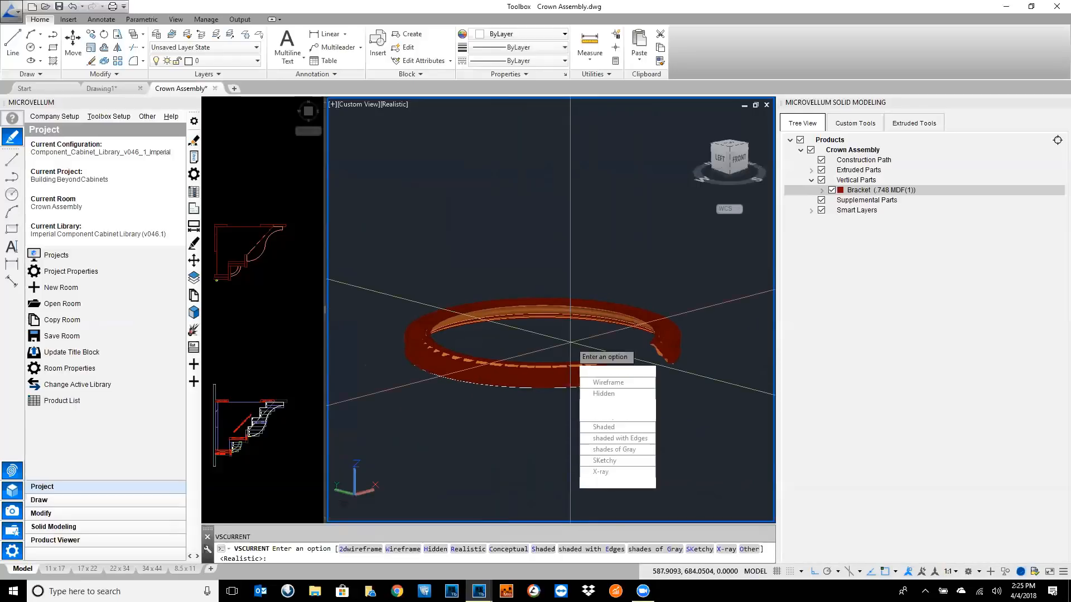
{"action": "key", "text": "Return"}
{"action": "type", "text": "x"}
{"action": "key", "text": "Return"}
{"action": "middle_click_drag", "start_coordinate": [600, 338], "coordinate": [588, 359]}
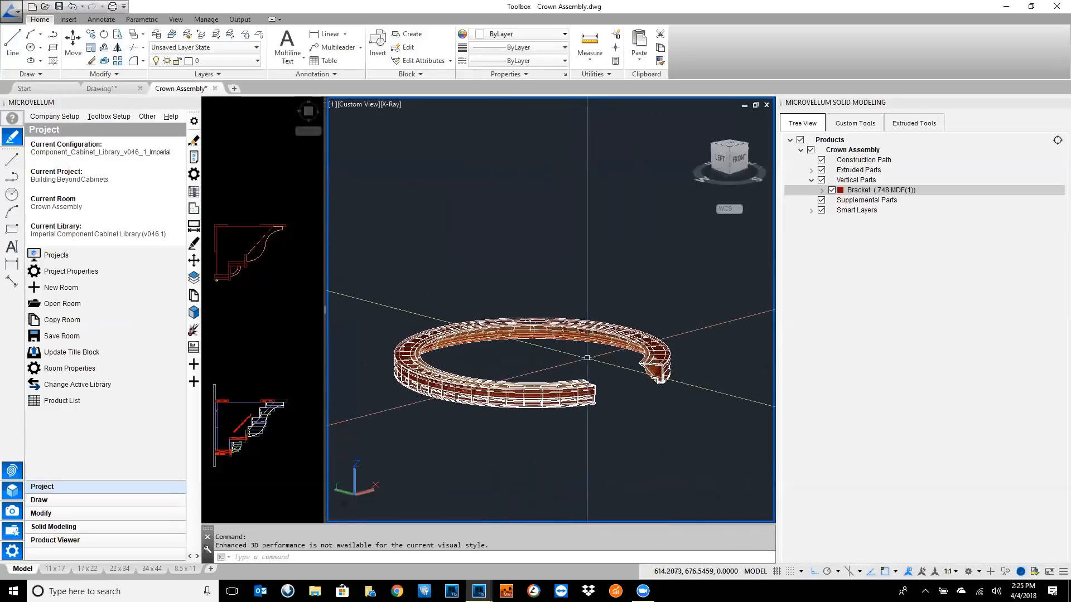
{"action": "scroll", "coordinate": [586, 371], "scroll_direction": "down", "scroll_amount": 2}
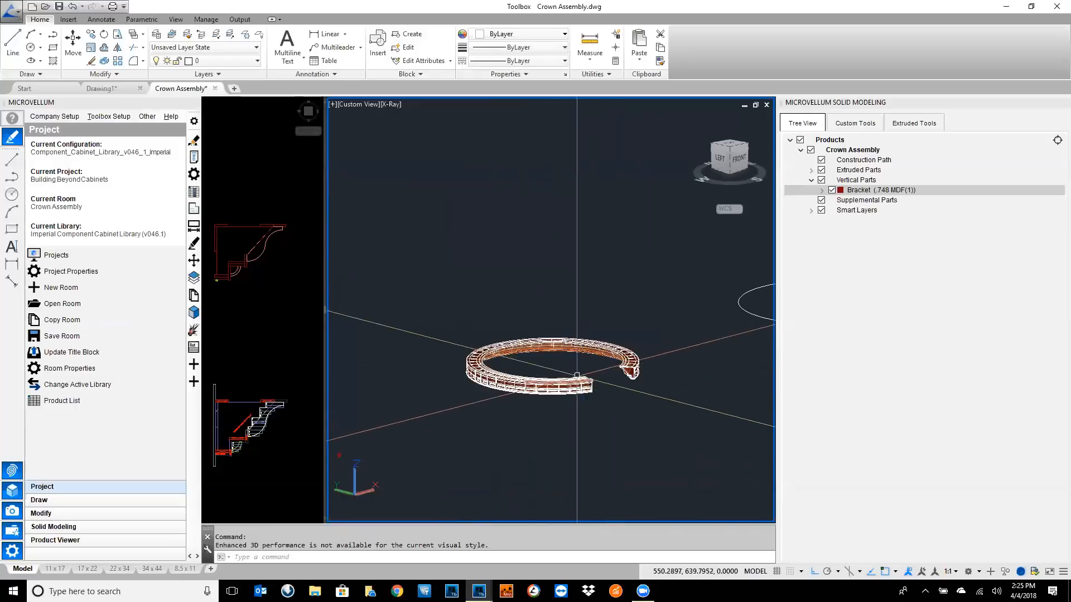
- Examine the unused open circular path in 3D and the stacked layer profiles below the layered crown section in the 2D viewport
{"action": "middle_click_drag", "start_coordinate": [655, 386], "coordinate": [476, 446]}
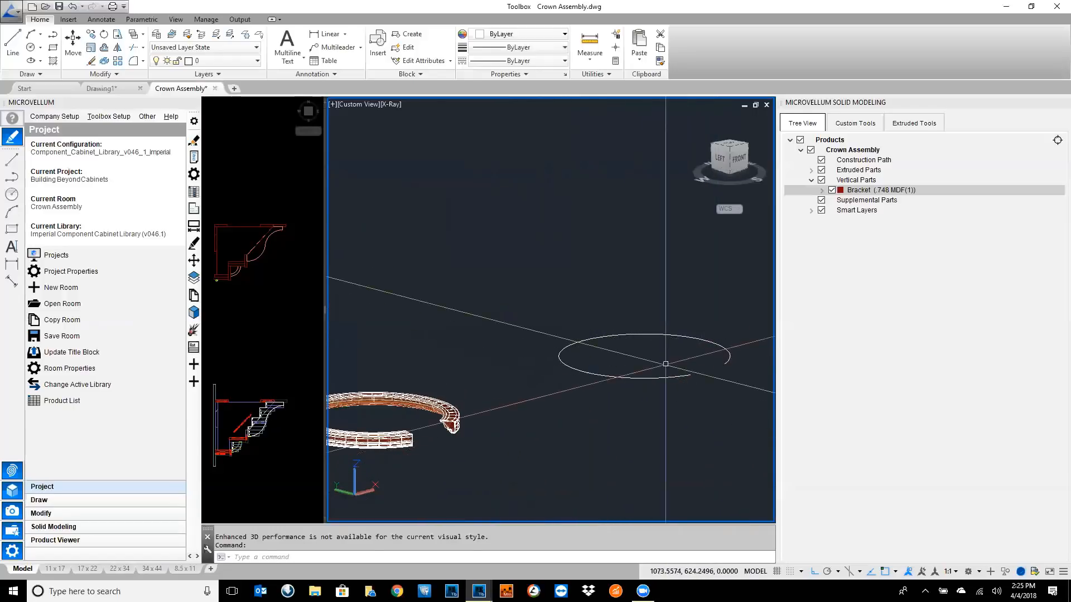
{"action": "scroll", "coordinate": [725, 358], "scroll_direction": "up", "scroll_amount": 3}
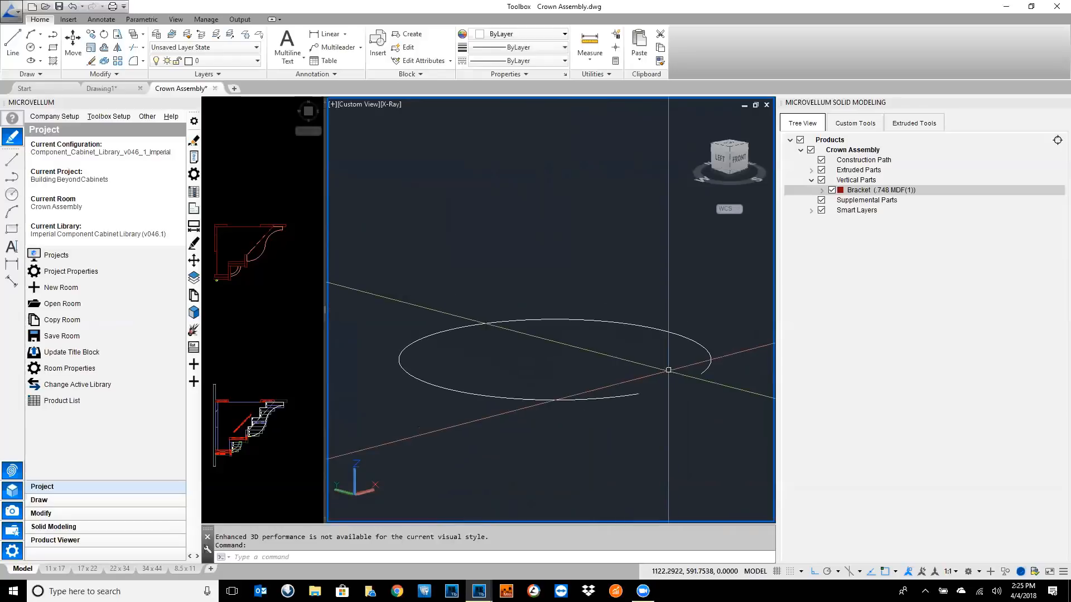
{"action": "left_click", "coordinate": [278, 466]}
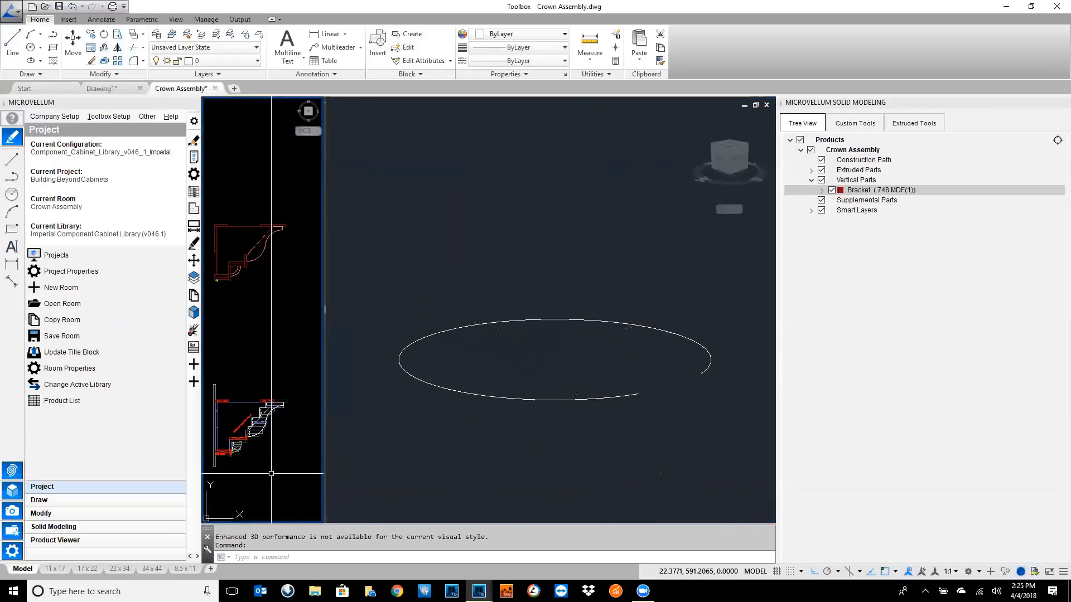
{"action": "scroll", "coordinate": [285, 452], "scroll_direction": "down", "scroll_amount": 2}
{"action": "middle_click_drag", "start_coordinate": [285, 452], "coordinate": [280, 340]}
{"action": "scroll", "coordinate": [258, 389], "scroll_direction": "up", "scroll_amount": 4}
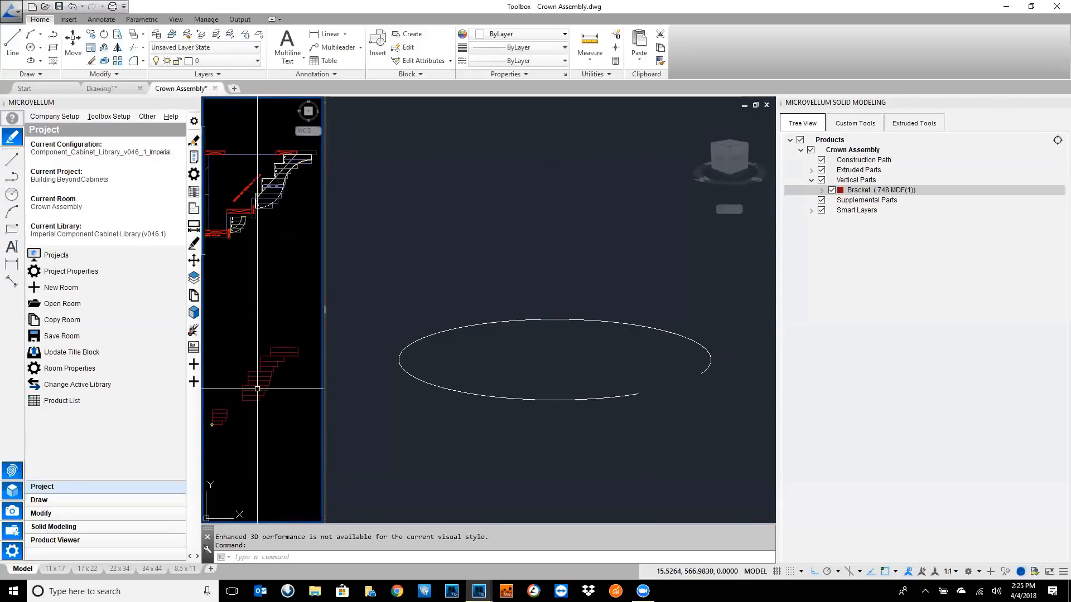
{"action": "middle_click_drag", "start_coordinate": [262, 394], "coordinate": [270, 380]}
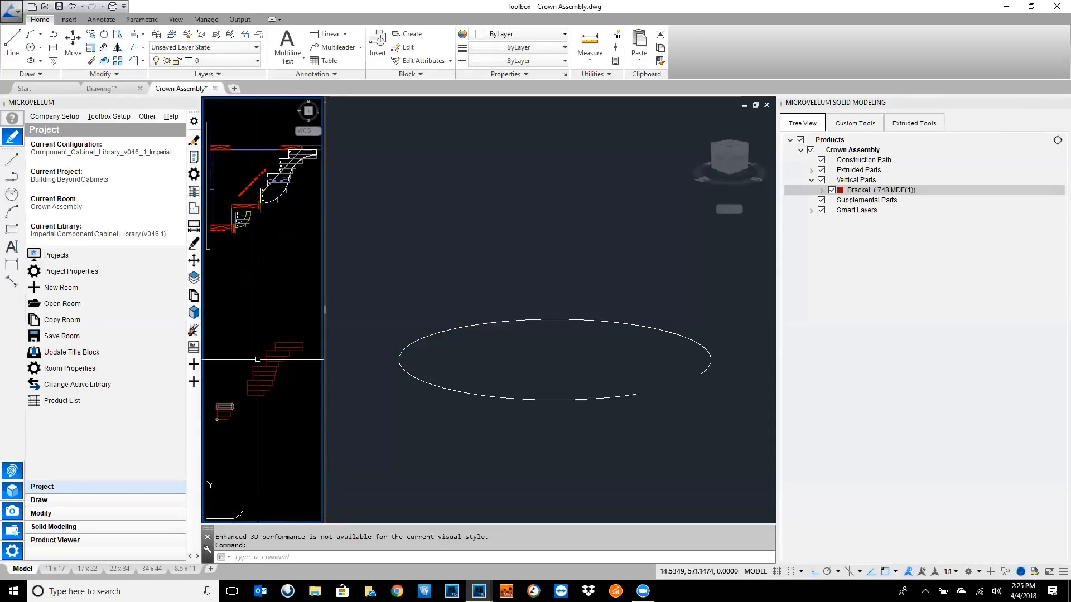
{"action": "scroll", "coordinate": [268, 220], "scroll_direction": "up", "scroll_amount": 4}
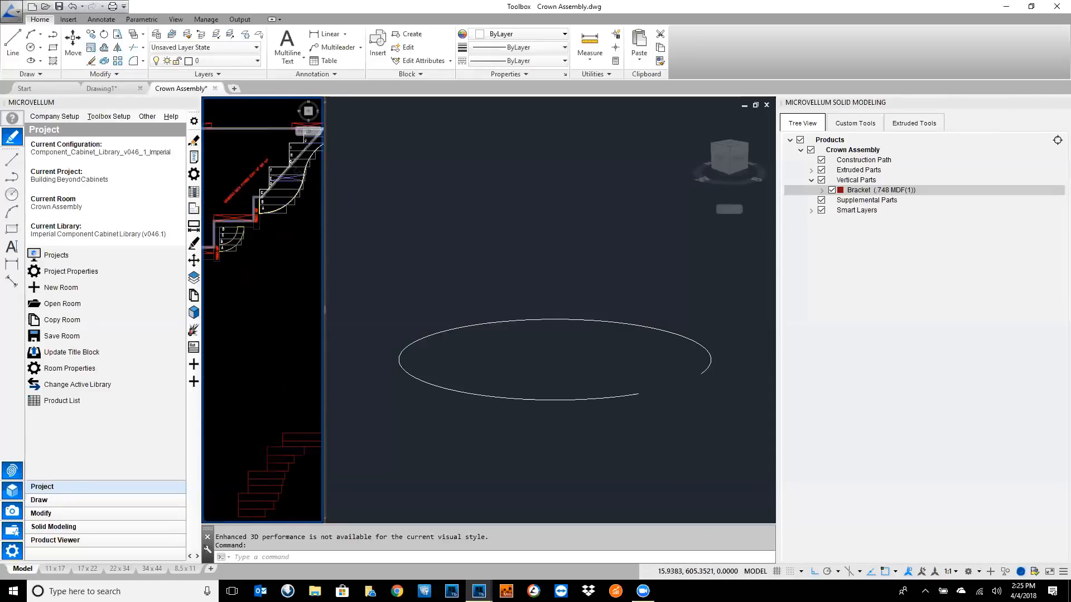
{"action": "scroll", "coordinate": [267, 220], "scroll_direction": "down", "scroll_amount": 5}
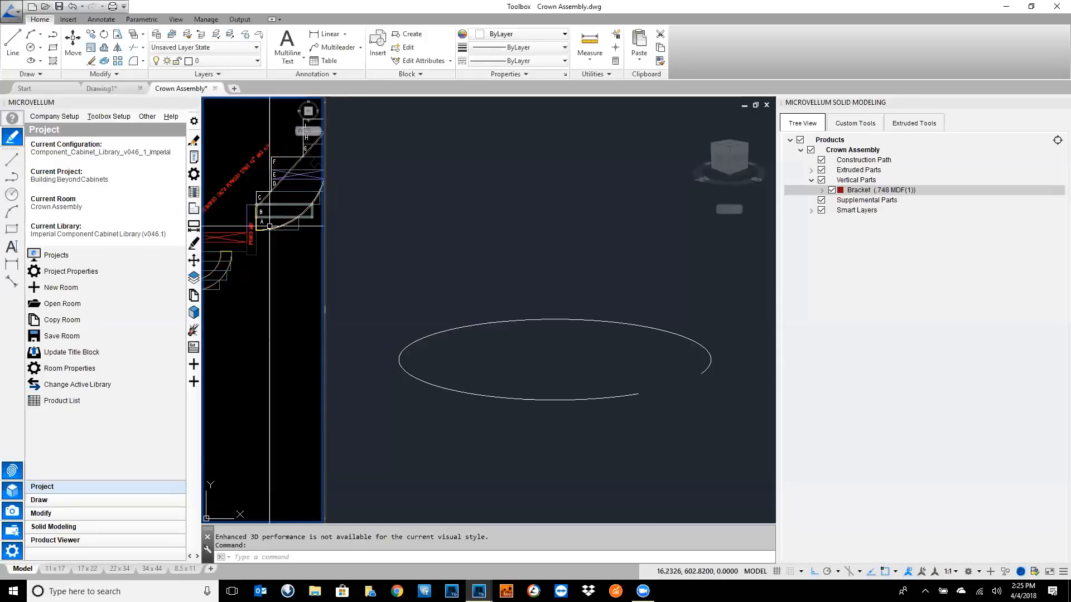
{"action": "middle_click_drag", "start_coordinate": [266, 301], "coordinate": [266, 265]}
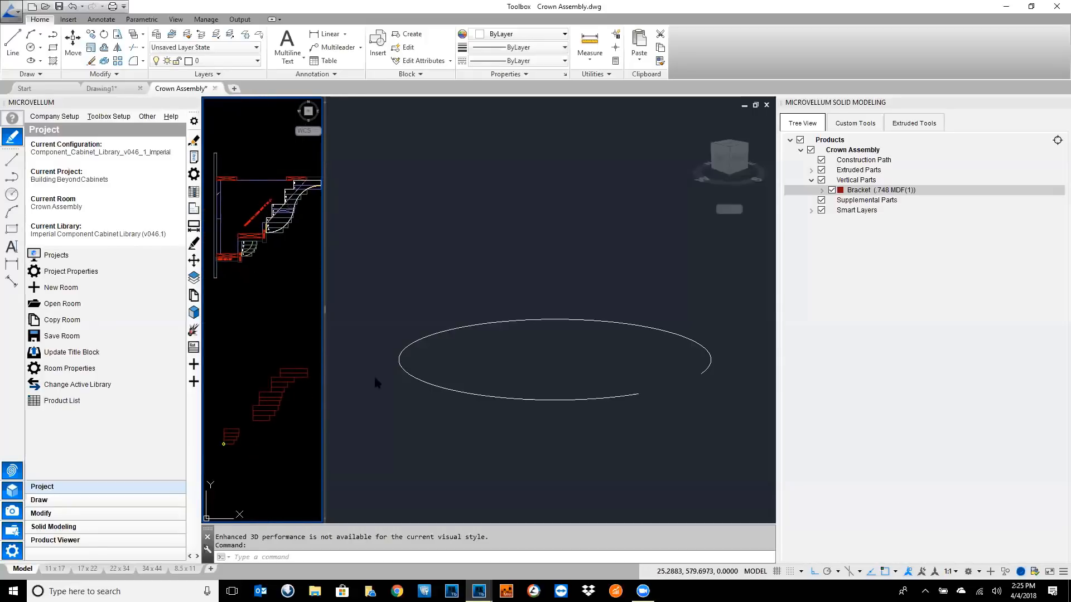
- Add a product named Crown Stack of type Extruded_Product_Starter, using the open circular path as its construction path
{"action": "right_click", "coordinate": [835, 141]}
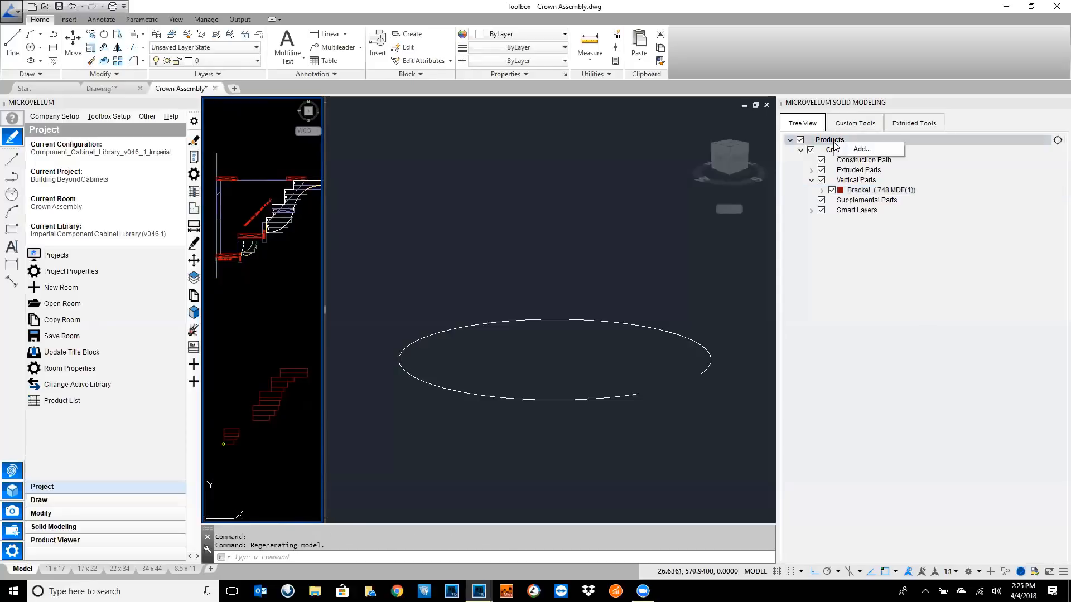
{"action": "left_click", "coordinate": [837, 149]}
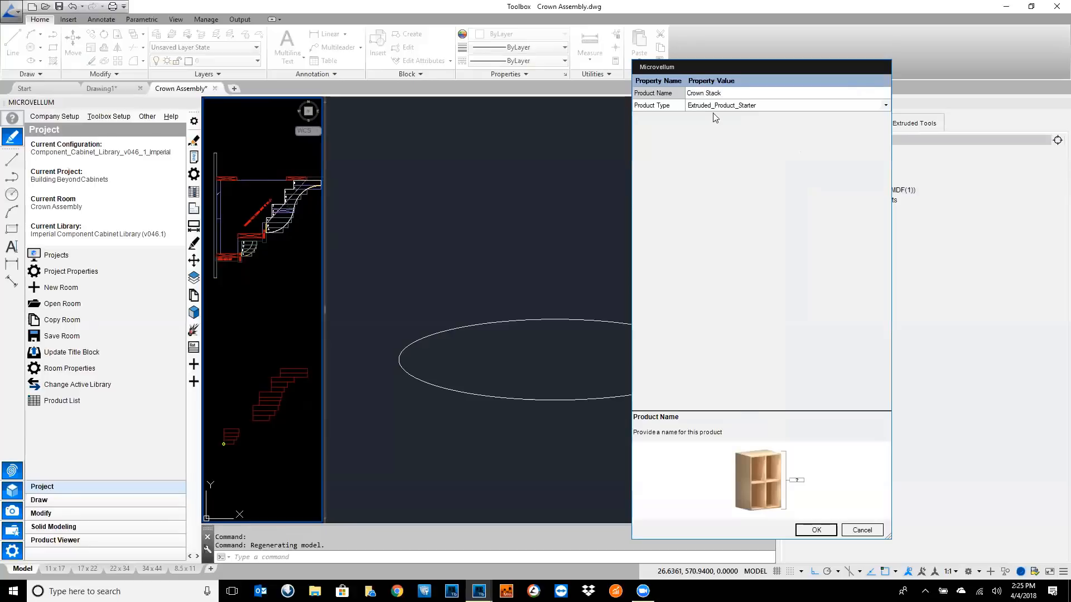
{"action": "left_click", "coordinate": [815, 531]}
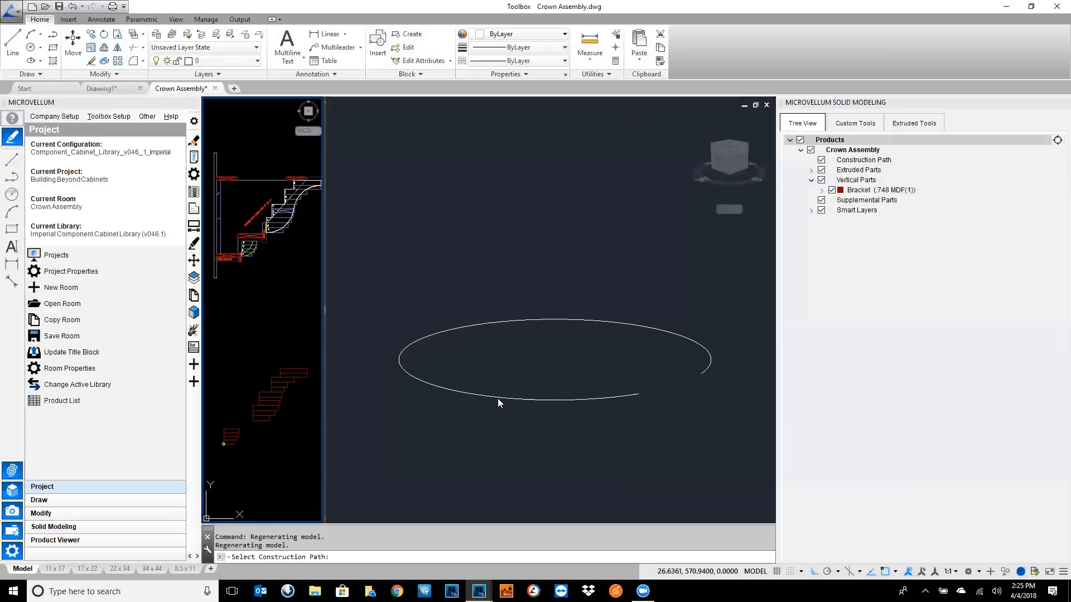
{"action": "left_click", "coordinate": [497, 398]}
{"action": "left_click", "coordinate": [499, 397]}
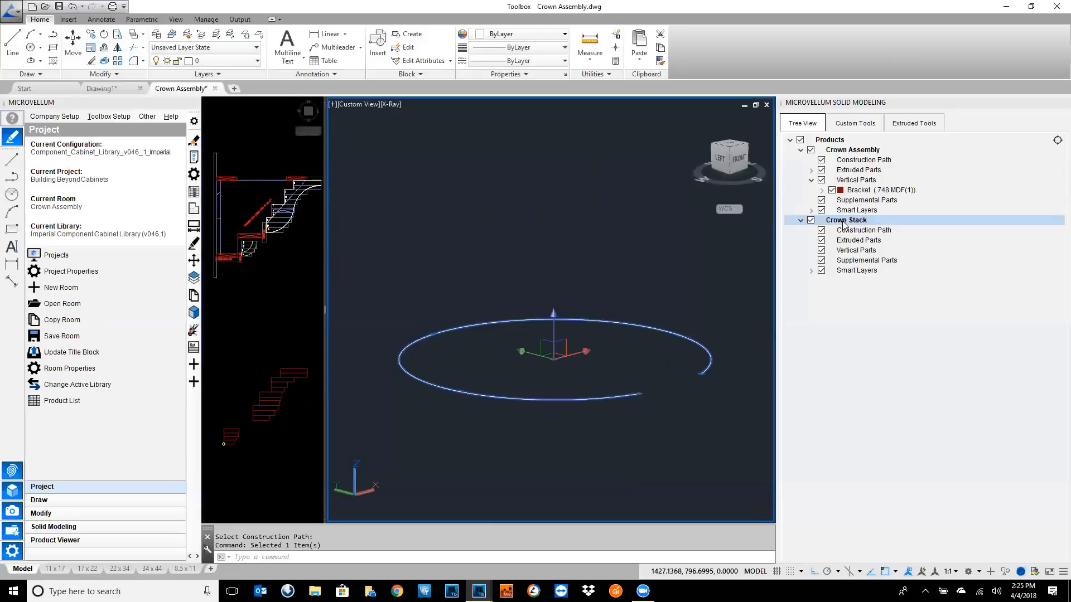
- Add extruded parts to Crown Stack from all the crown and quarter-round layer profiles below the section drawing
{"action": "right_click", "coordinate": [869, 238]}
{"action": "left_click", "coordinate": [872, 245]}
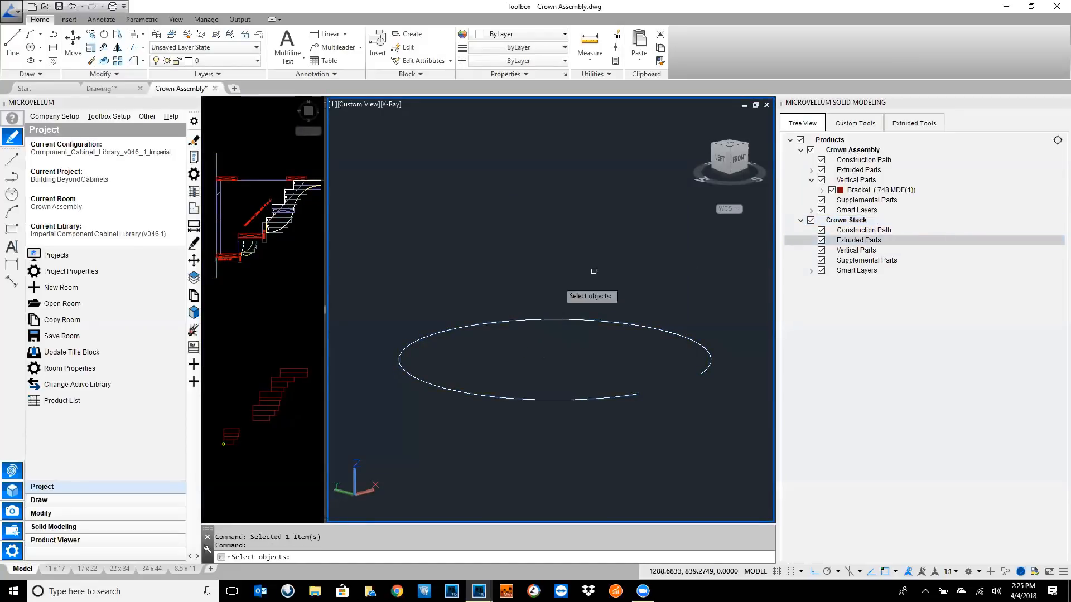
{"action": "left_click", "coordinate": [316, 346]}
{"action": "left_click", "coordinate": [315, 350]}
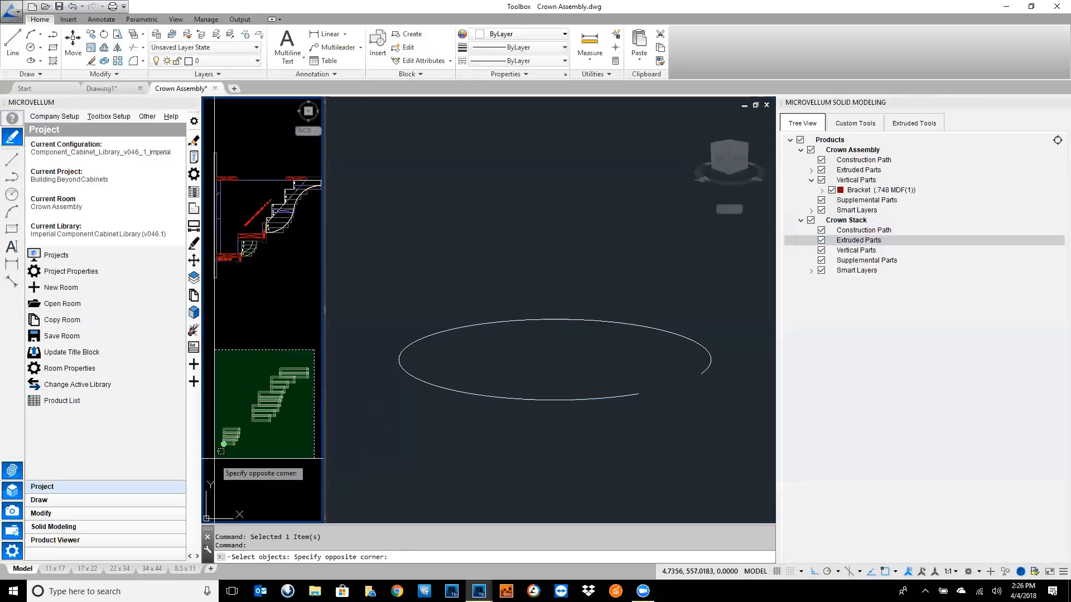
{"action": "left_click", "coordinate": [256, 450]}
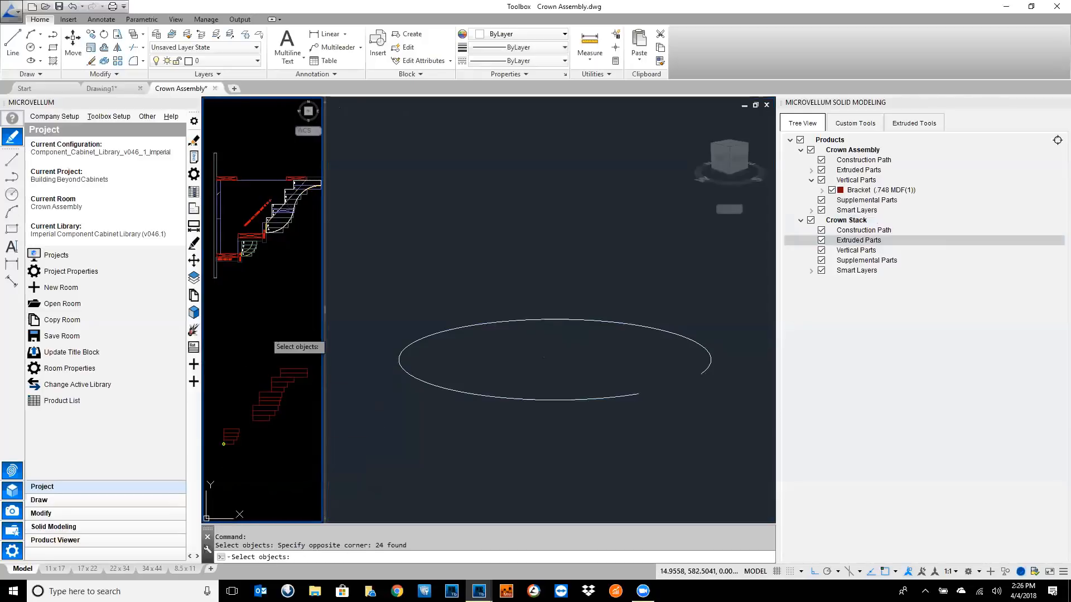
{"action": "key", "text": "Return"}
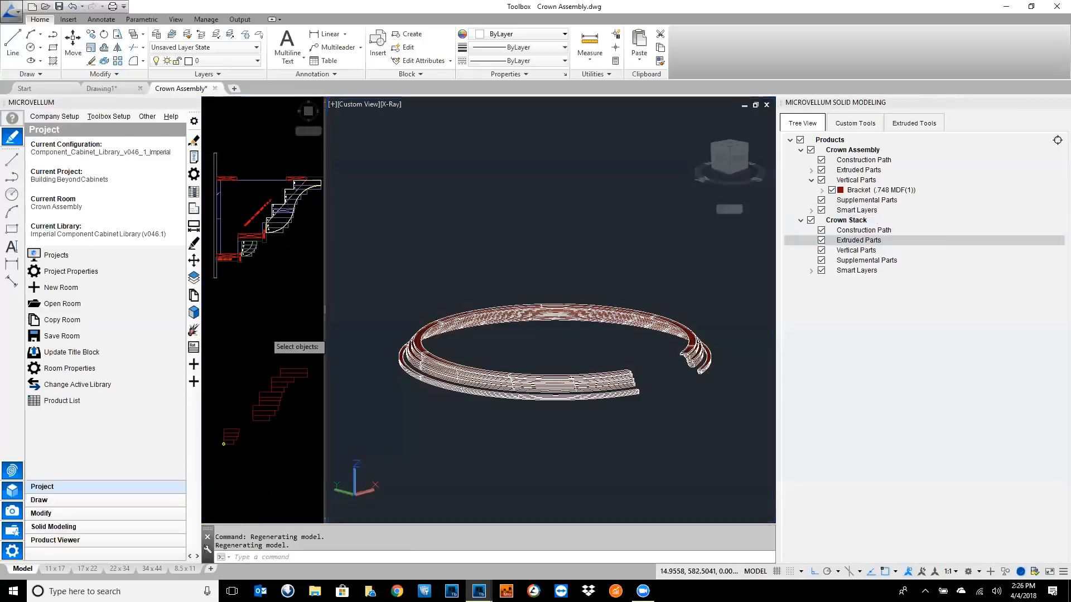
- Examine the stacked layers at the Crown Stack ring's open ends, and view it alongside the Crown Assembly ring
{"action": "scroll", "coordinate": [652, 394], "scroll_direction": "up", "scroll_amount": 6}
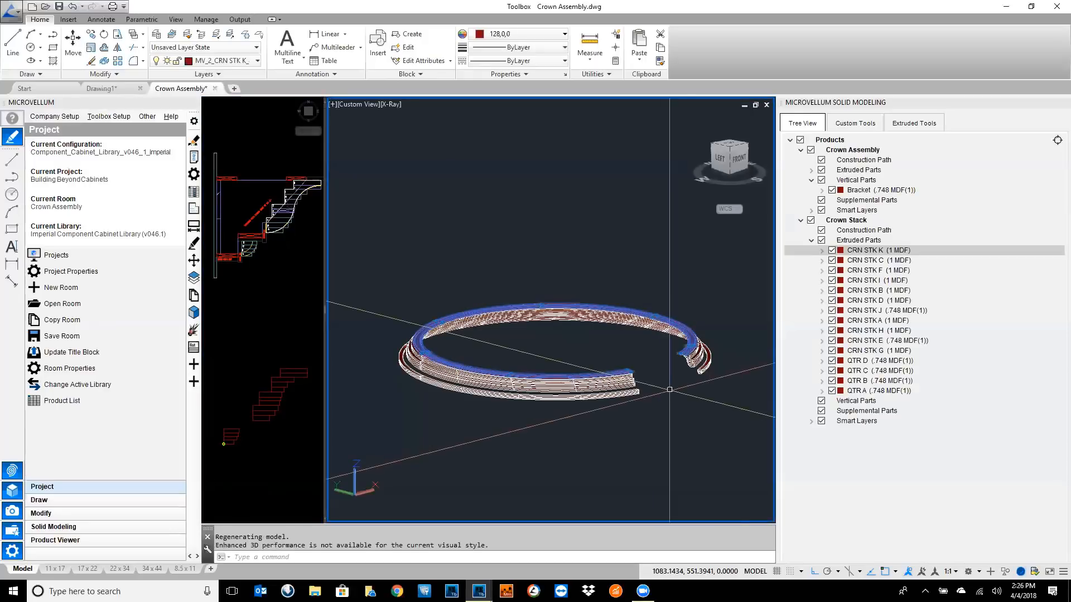
{"action": "scroll", "coordinate": [690, 369], "scroll_direction": "up", "scroll_amount": 2}
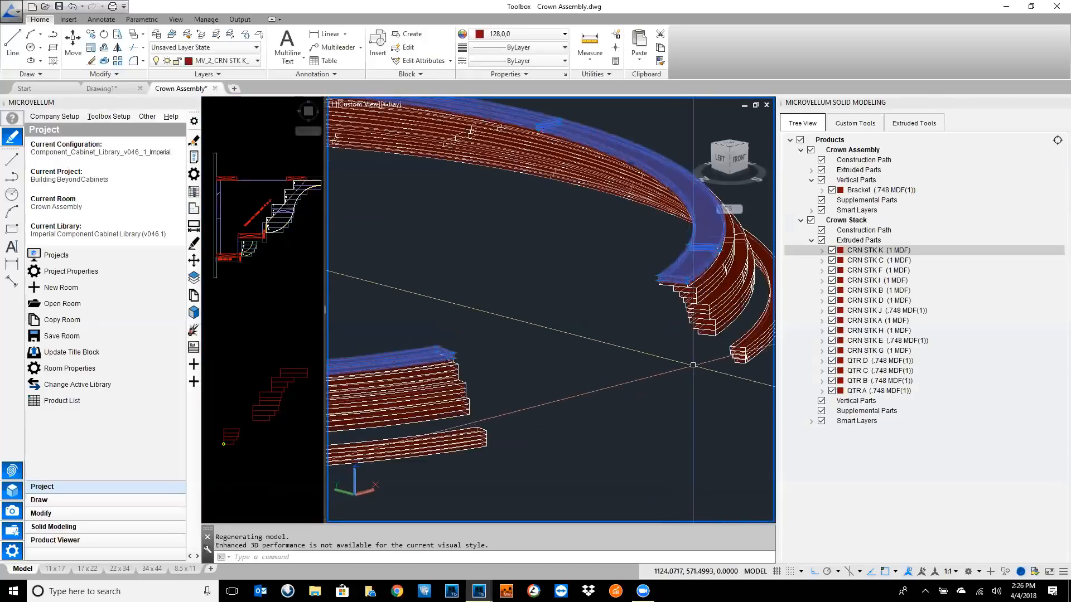
{"action": "scroll", "coordinate": [584, 342], "scroll_direction": "down", "scroll_amount": 6}
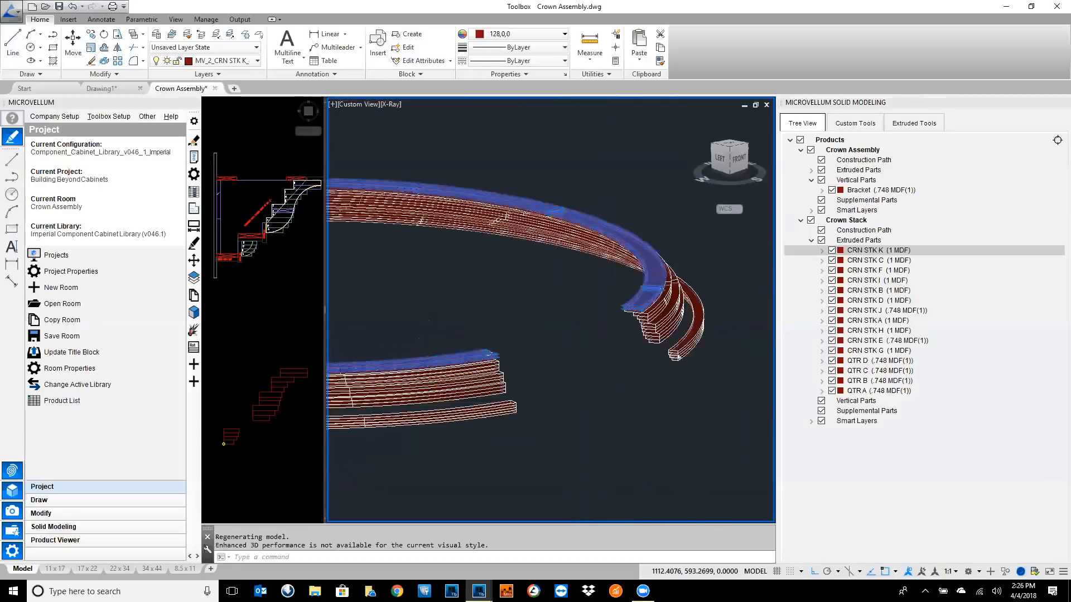
{"action": "middle_click_drag", "start_coordinate": [491, 322], "coordinate": [549, 319]}
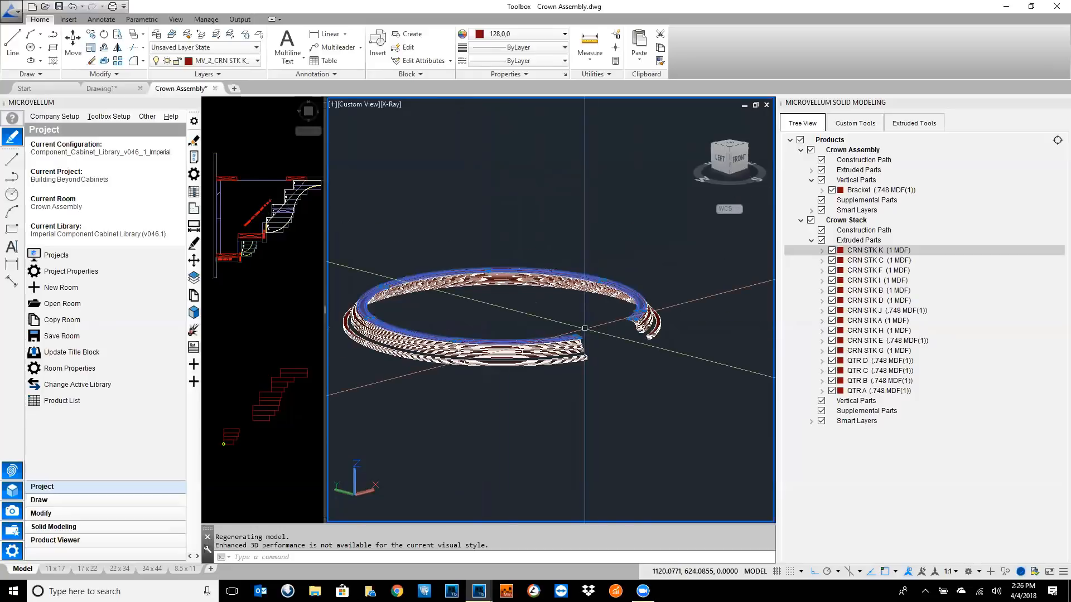
{"action": "scroll", "coordinate": [585, 328], "scroll_direction": "down", "scroll_amount": 4}
{"action": "middle_click_drag", "start_coordinate": [618, 370], "coordinate": [684, 323]}
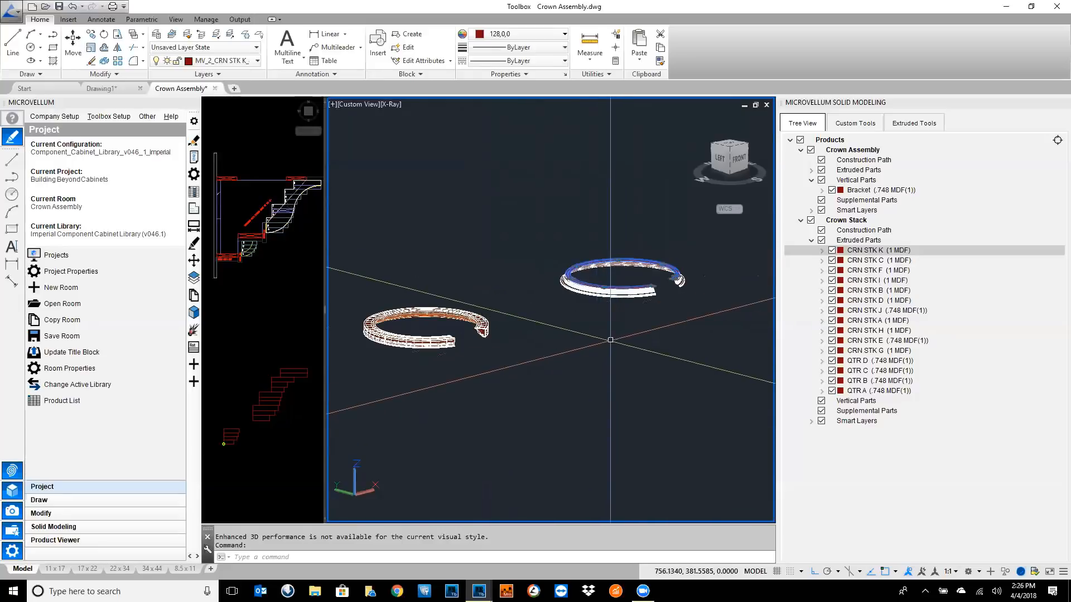
- Save Crown Assembly to the current project without saving the drawing first, and draw it in the current drawing in front of the two rings
{"action": "left_click", "coordinate": [855, 151]}
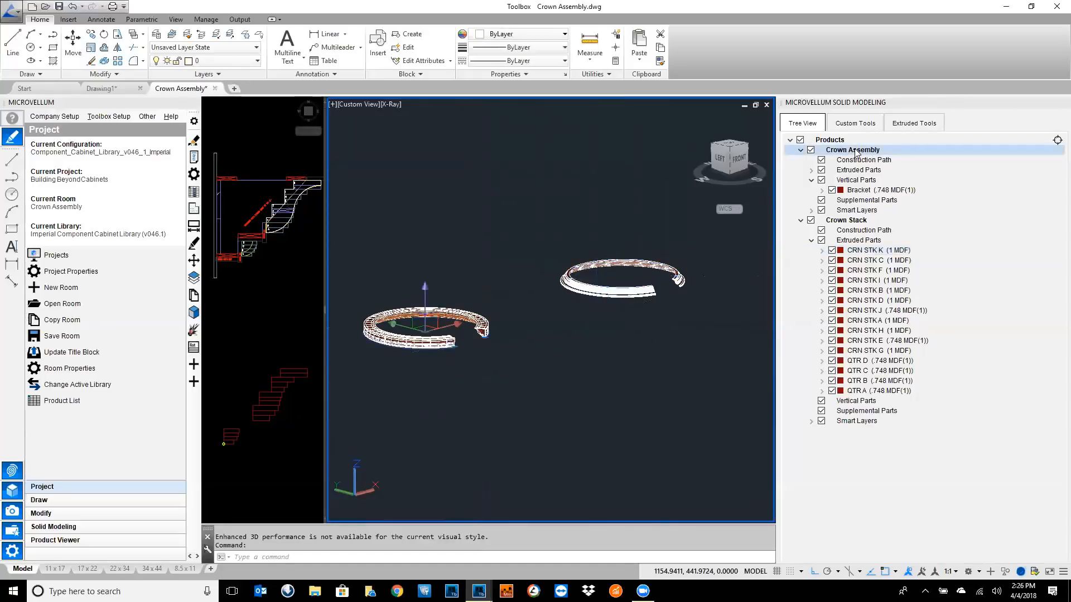
{"action": "right_click", "coordinate": [857, 153]}
{"action": "left_click", "coordinate": [848, 151]}
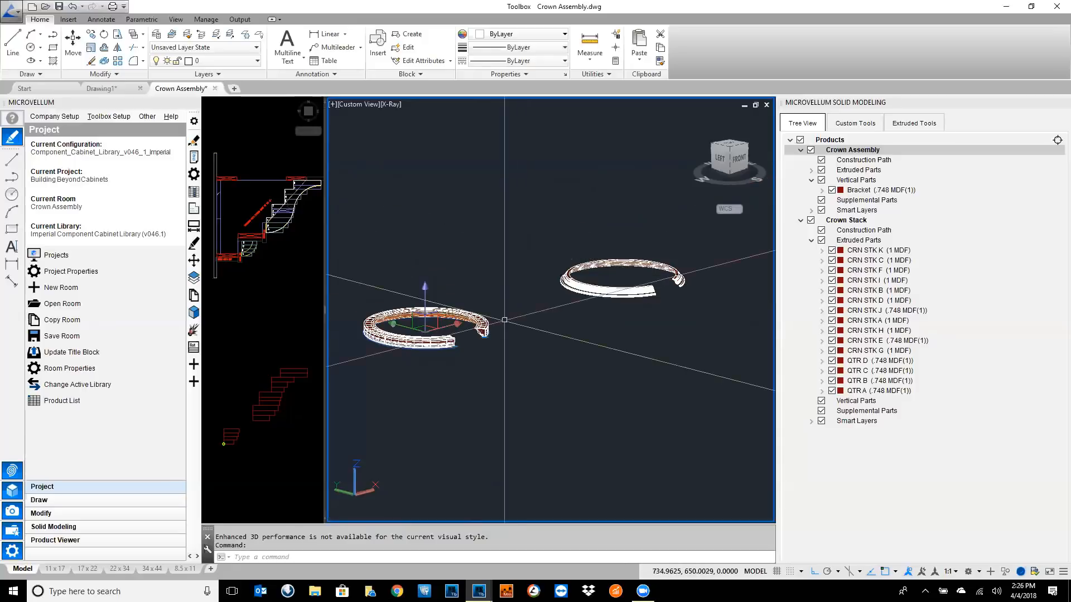
{"action": "right_click", "coordinate": [860, 149]}
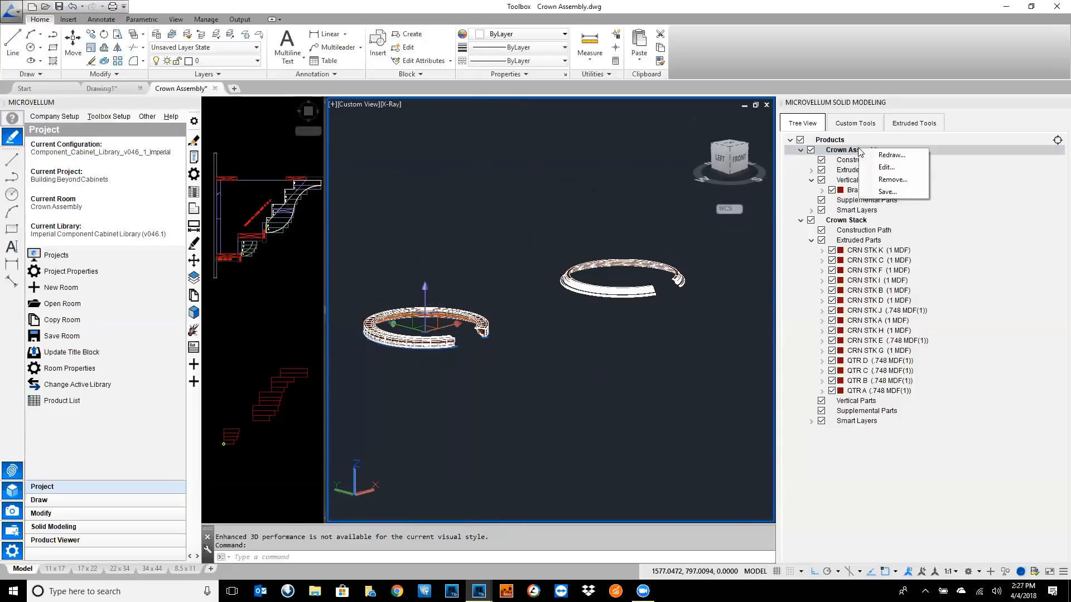
{"action": "left_click", "coordinate": [876, 192]}
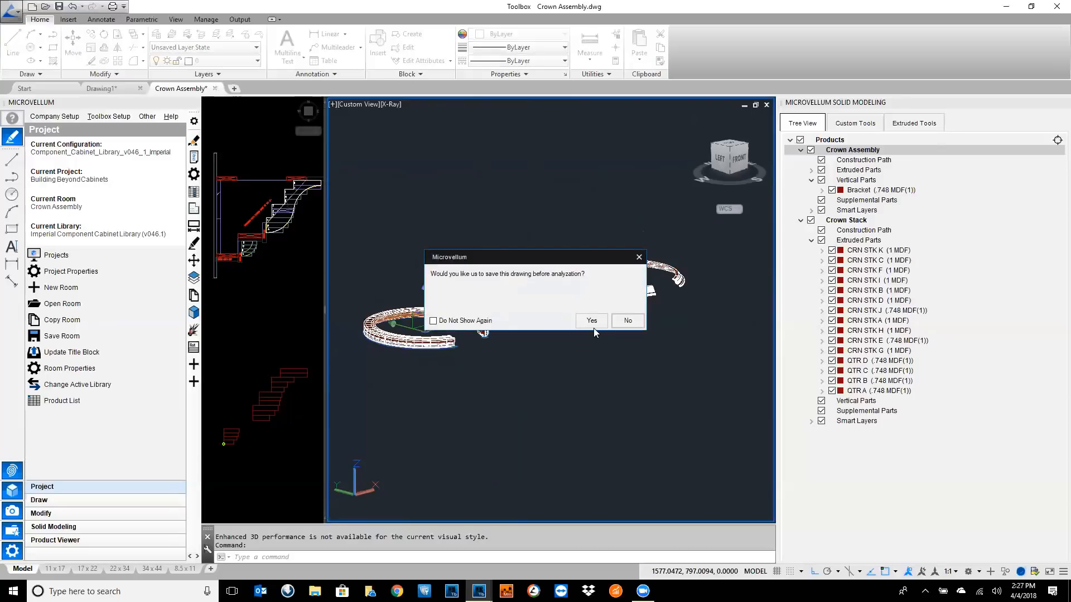
{"action": "left_click", "coordinate": [628, 321]}
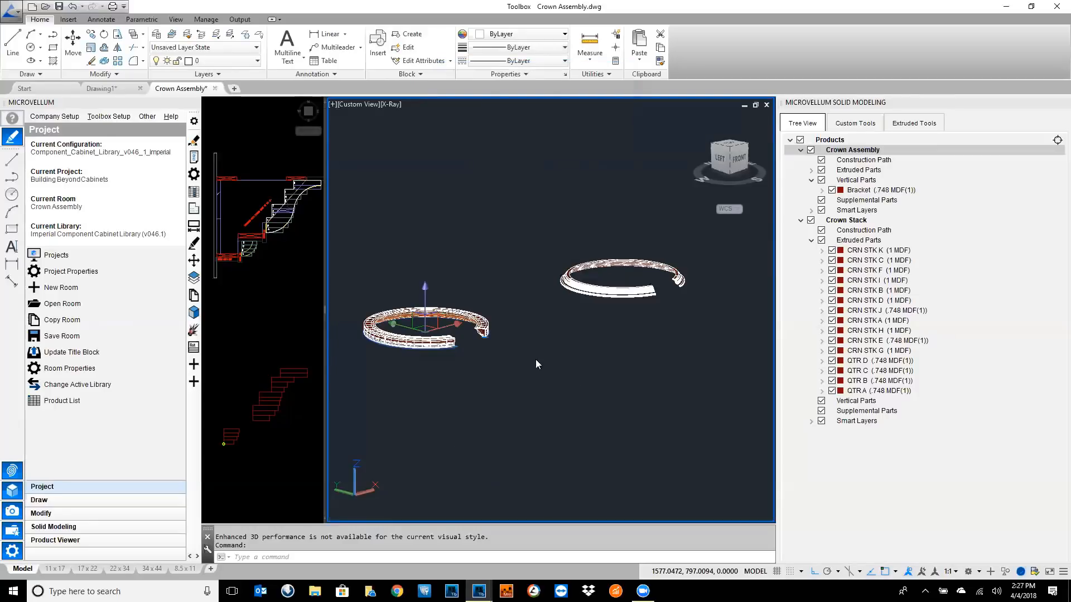
{"action": "left_click", "coordinate": [566, 385]}
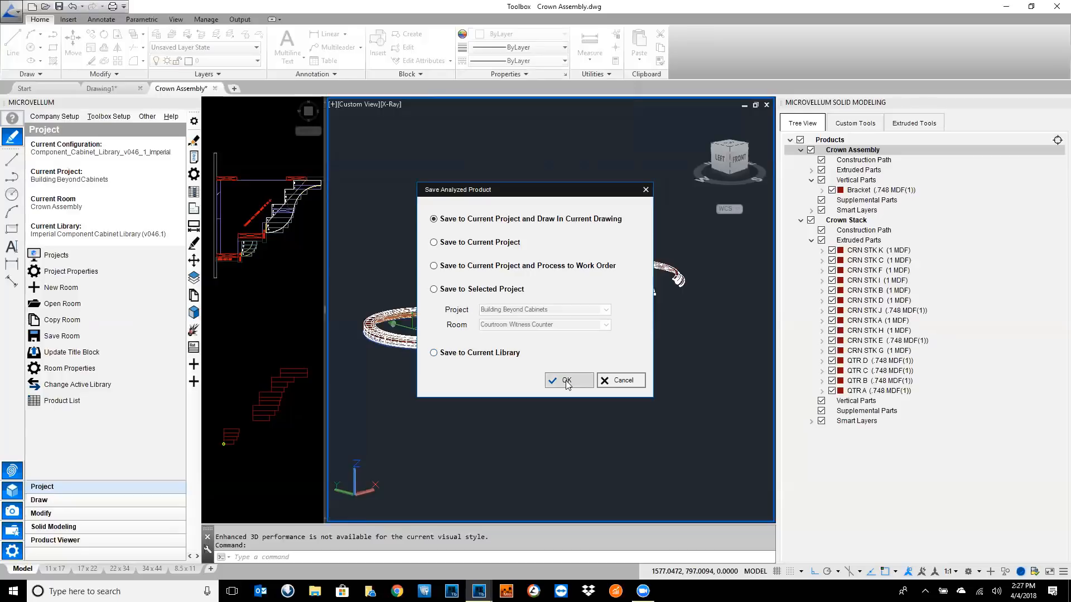
{"action": "left_click", "coordinate": [566, 381]}
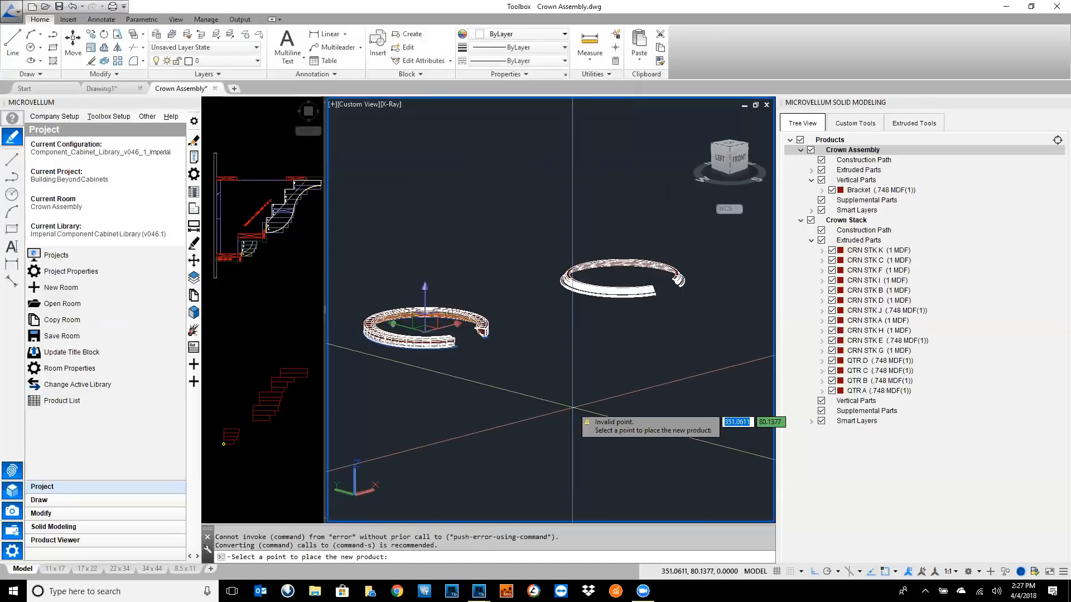
{"action": "left_click", "coordinate": [574, 398]}
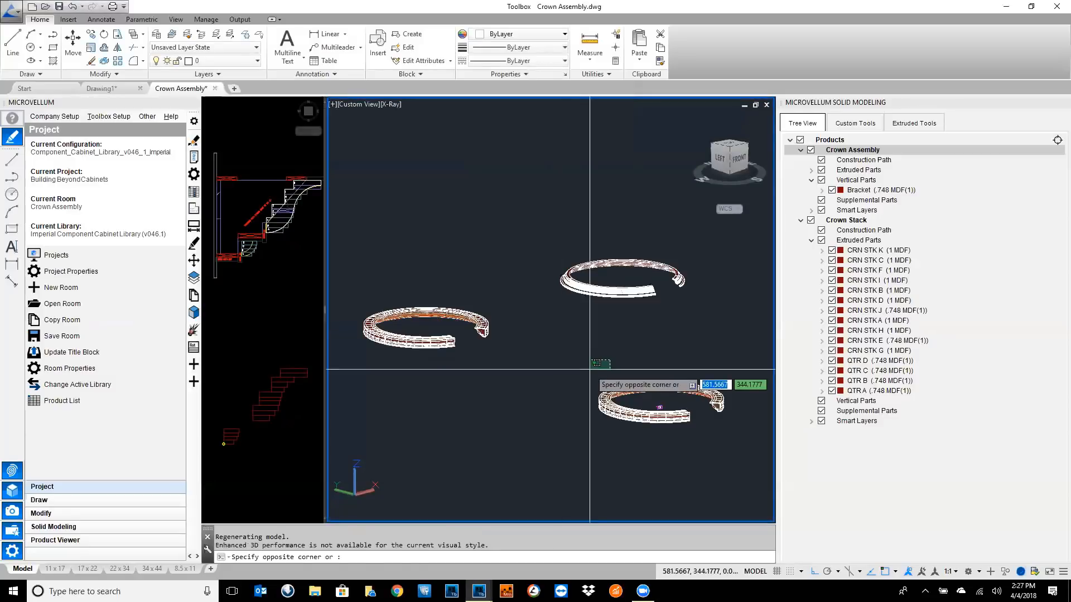
- Inspect the newly placed Crown Assembly product up close
{"action": "left_click", "coordinate": [575, 363]}
{"action": "middle_click_drag", "start_coordinate": [718, 416], "coordinate": [616, 389]}
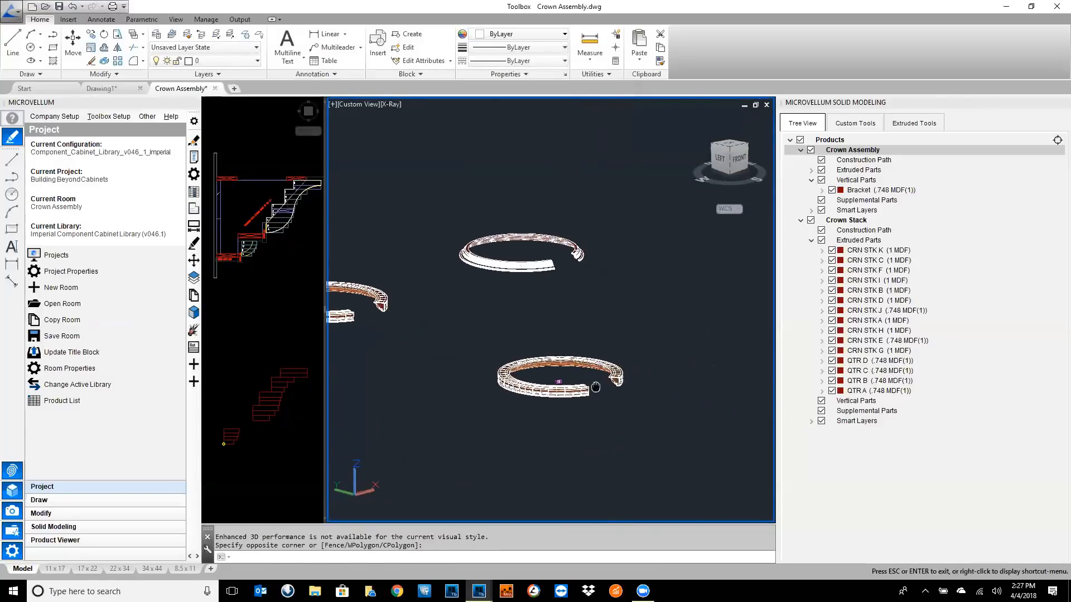
{"action": "scroll", "coordinate": [616, 390], "scroll_direction": "up", "scroll_amount": 3}
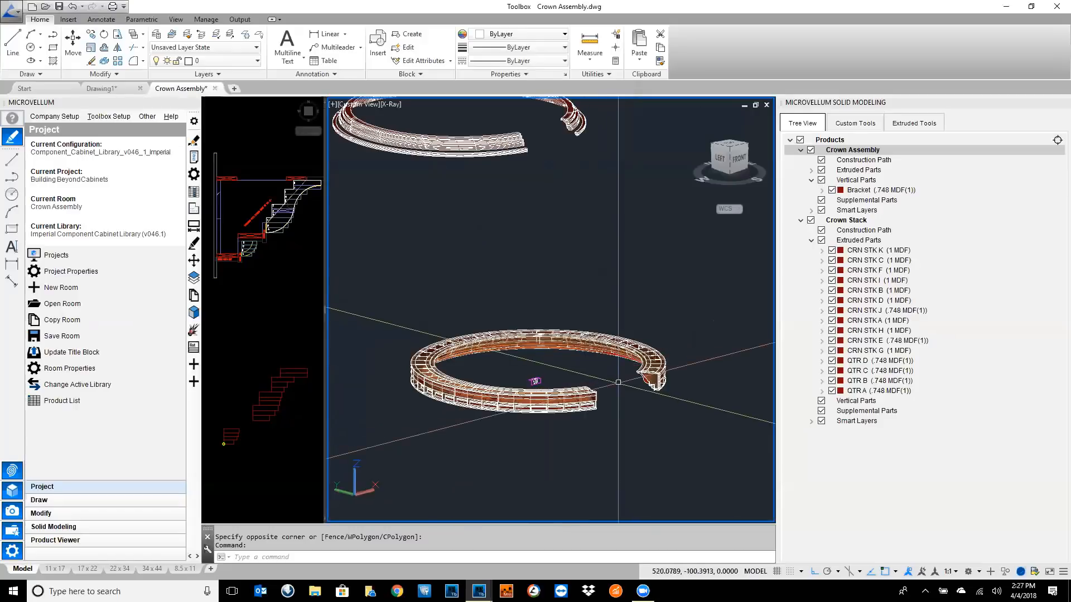
{"action": "scroll", "coordinate": [619, 384], "scroll_direction": "up", "scroll_amount": 2}
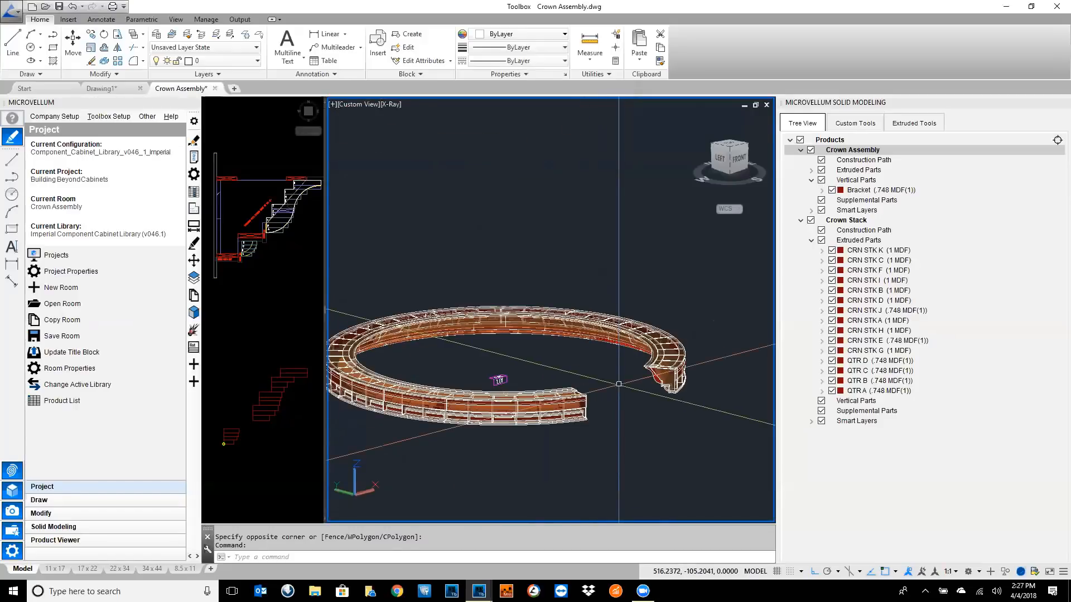
- Examine the design data of the placed Crown Assembly product with the Part Name column widened, and close it without saving
{"action": "left_click", "coordinate": [194, 192]}
{"action": "left_click", "coordinate": [499, 378]}
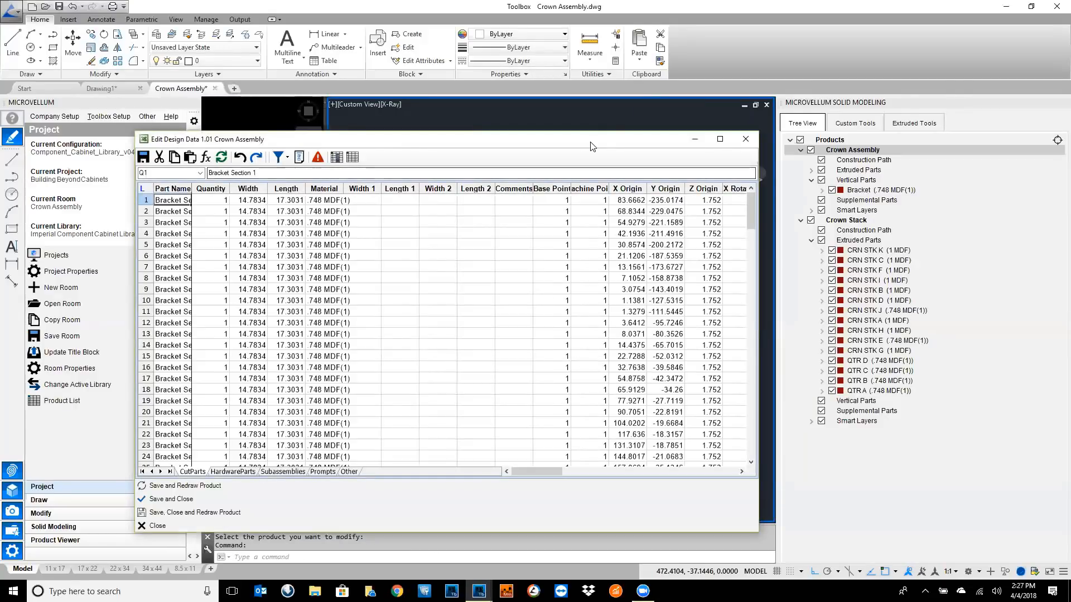
{"action": "left_click_drag", "start_coordinate": [595, 139], "coordinate": [597, 91]}
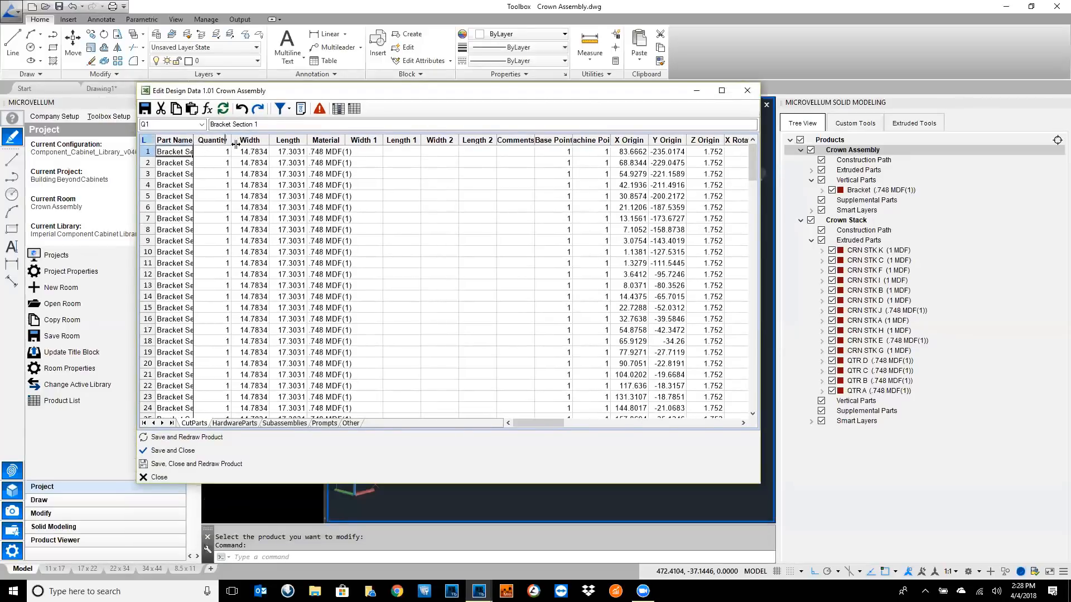
{"action": "double_click", "coordinate": [194, 141]}
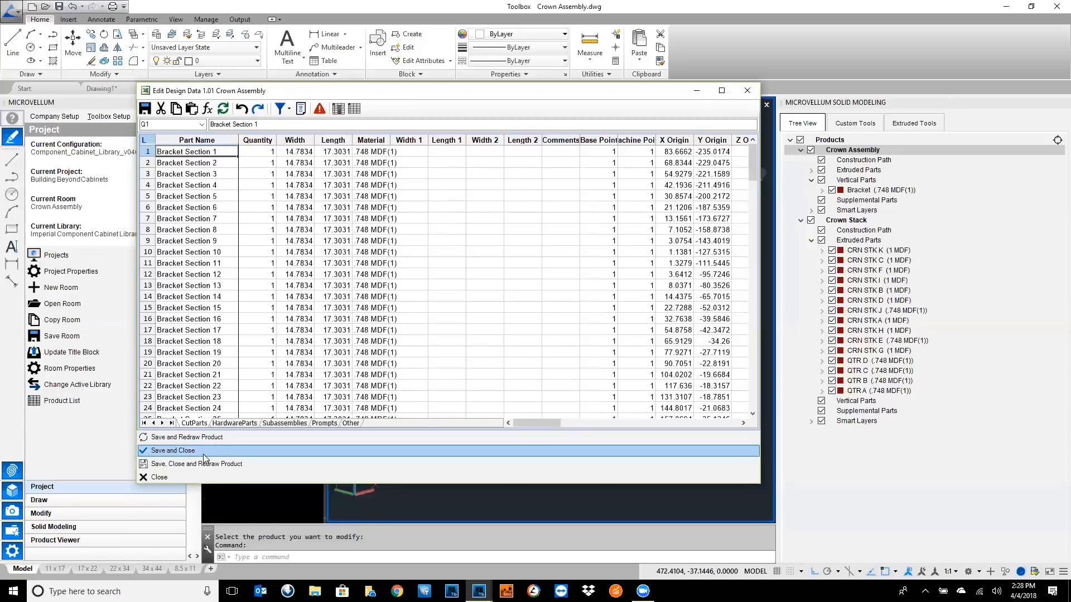
{"action": "left_click", "coordinate": [158, 478]}
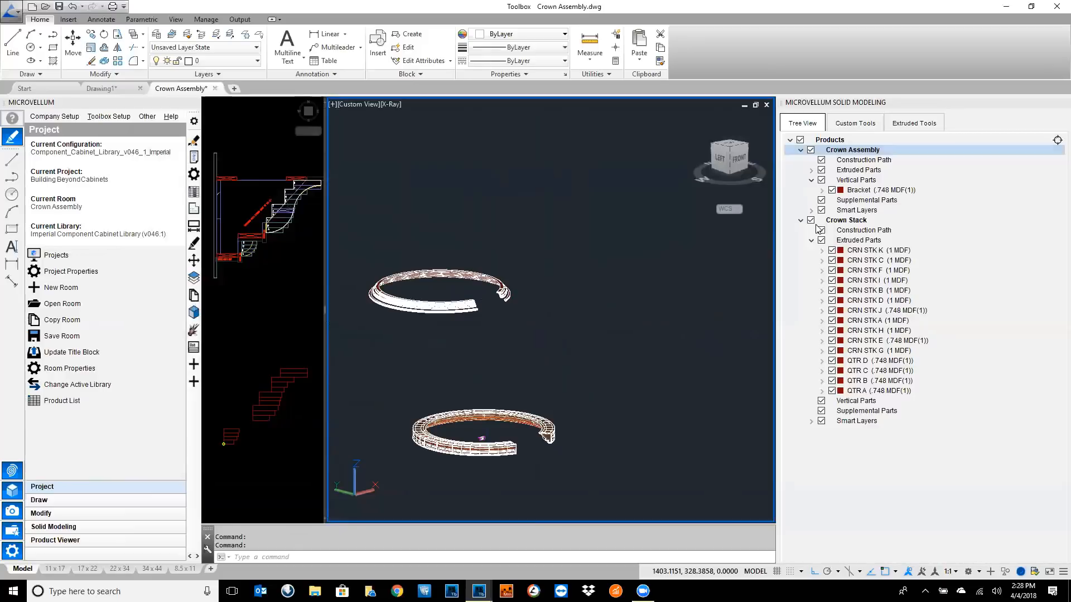
- Save Crown Stack to the current project, draw it in the current drawing beside the existing rings, and view it up close
{"action": "right_click", "coordinate": [836, 221]}
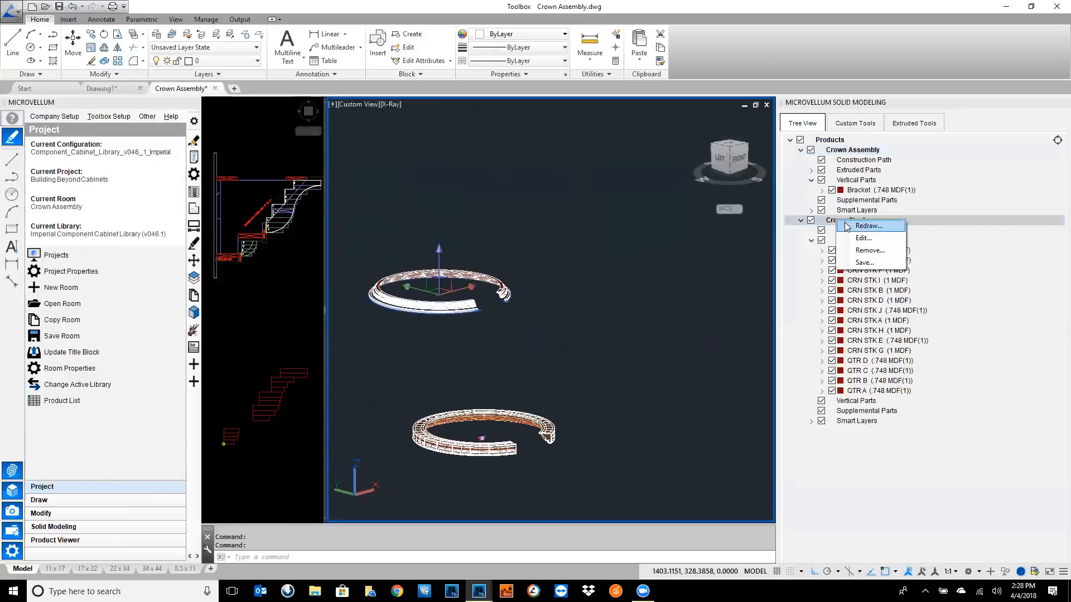
{"action": "left_click", "coordinate": [864, 263]}
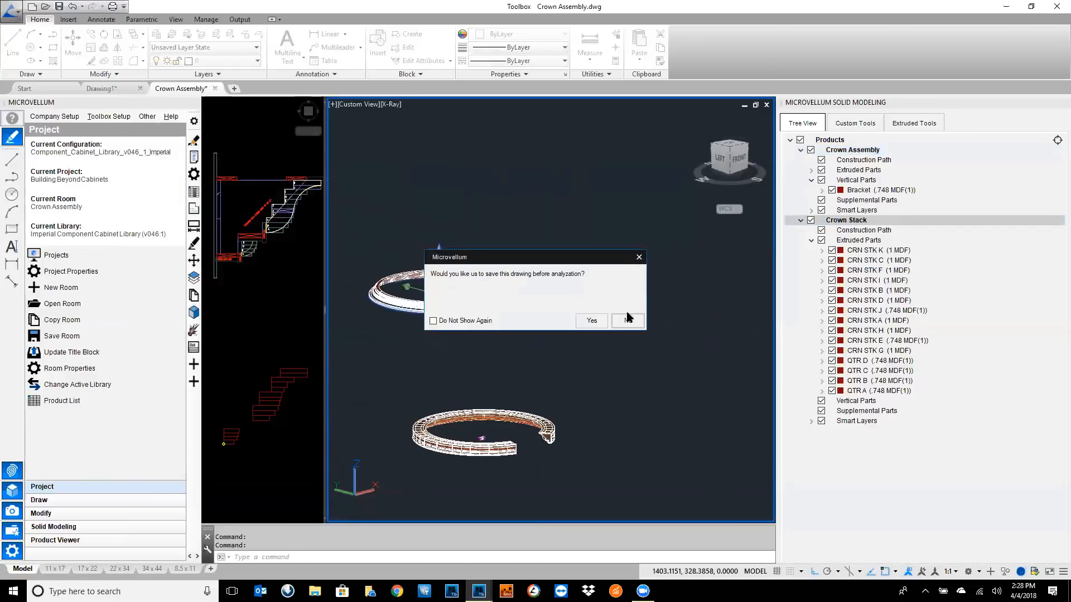
{"action": "left_click", "coordinate": [592, 321]}
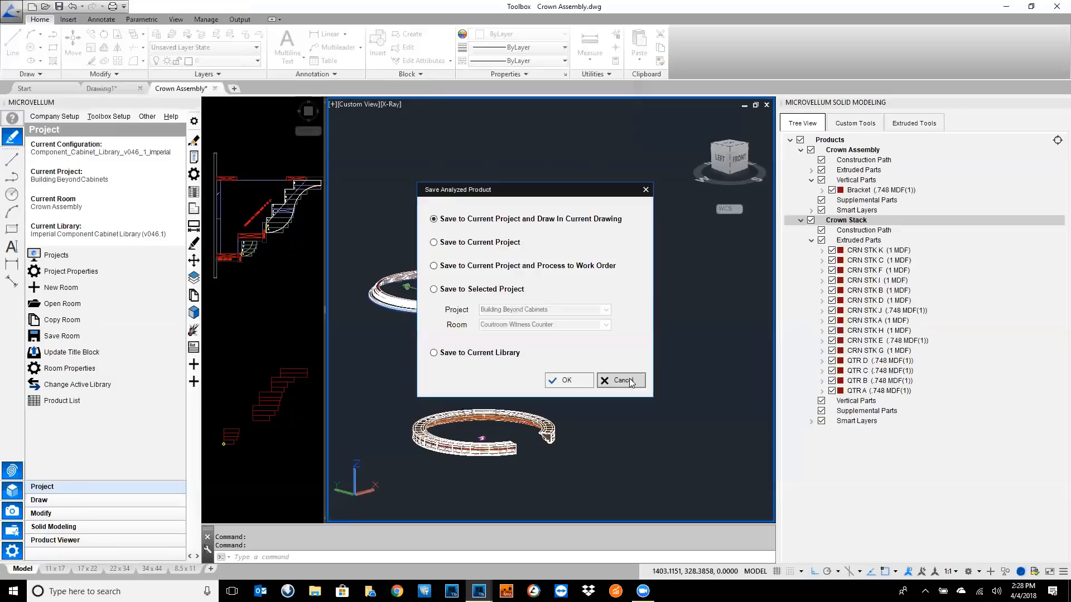
{"action": "left_click", "coordinate": [581, 375]}
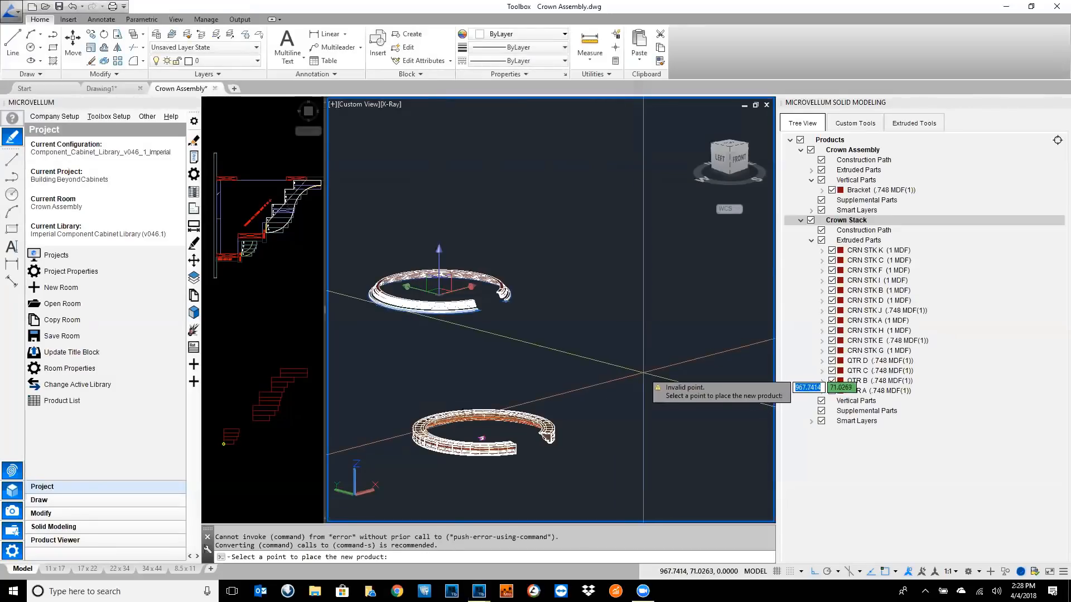
{"action": "left_click", "coordinate": [602, 354]}
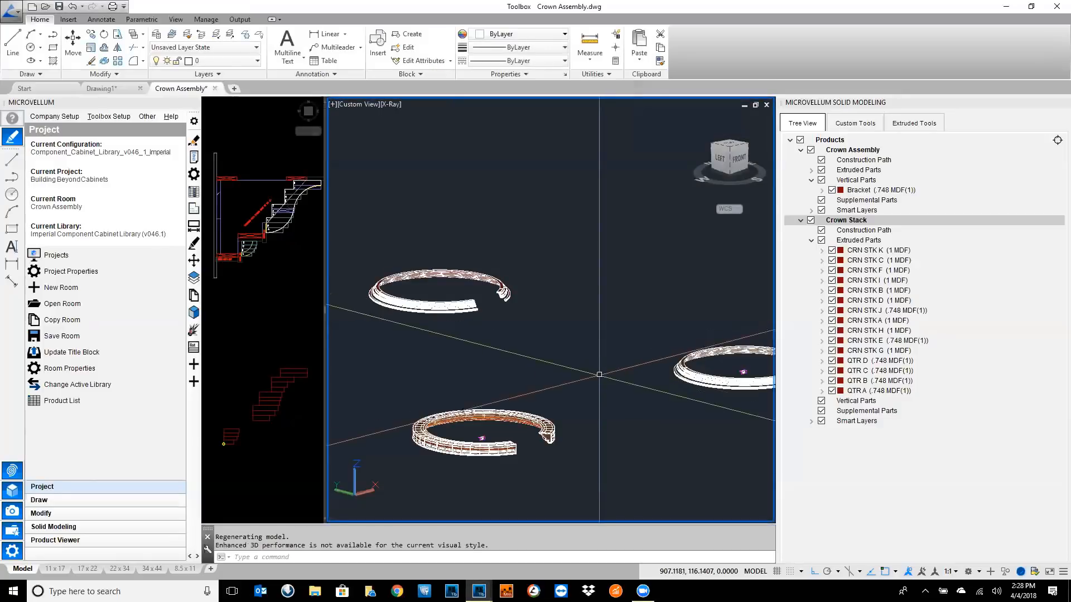
{"action": "middle_click_drag", "start_coordinate": [666, 397], "coordinate": [532, 378]}
{"action": "scroll", "coordinate": [614, 345], "scroll_direction": "up", "scroll_amount": 4}
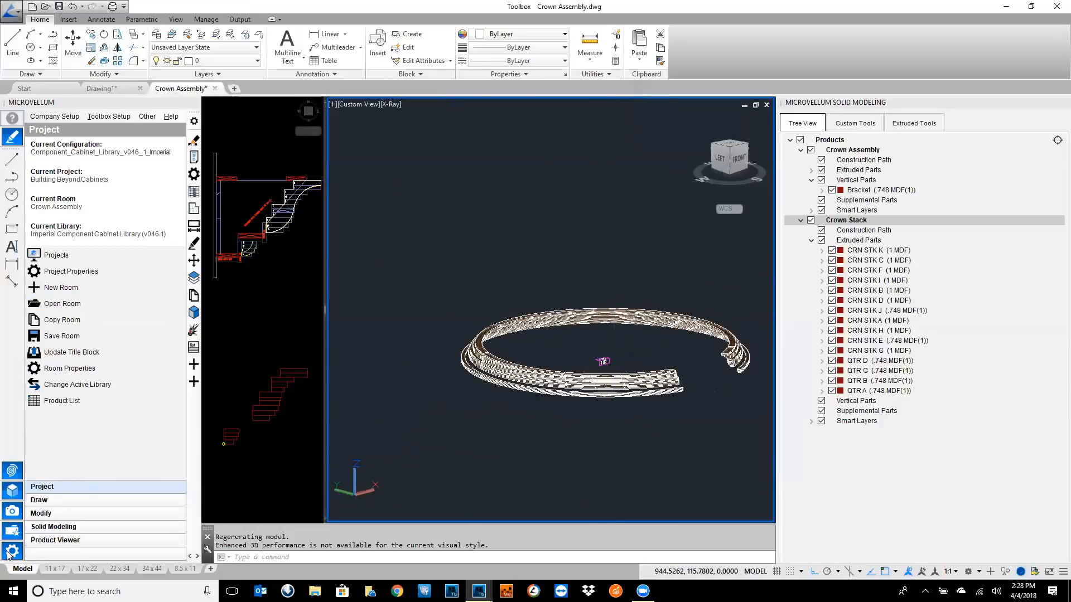
- Load the work order Building Beyond Cabinets Crown Assembly in the Processing Center
{"action": "left_click", "coordinate": [10, 535]}
{"action": "left_click", "coordinate": [13, 295]}
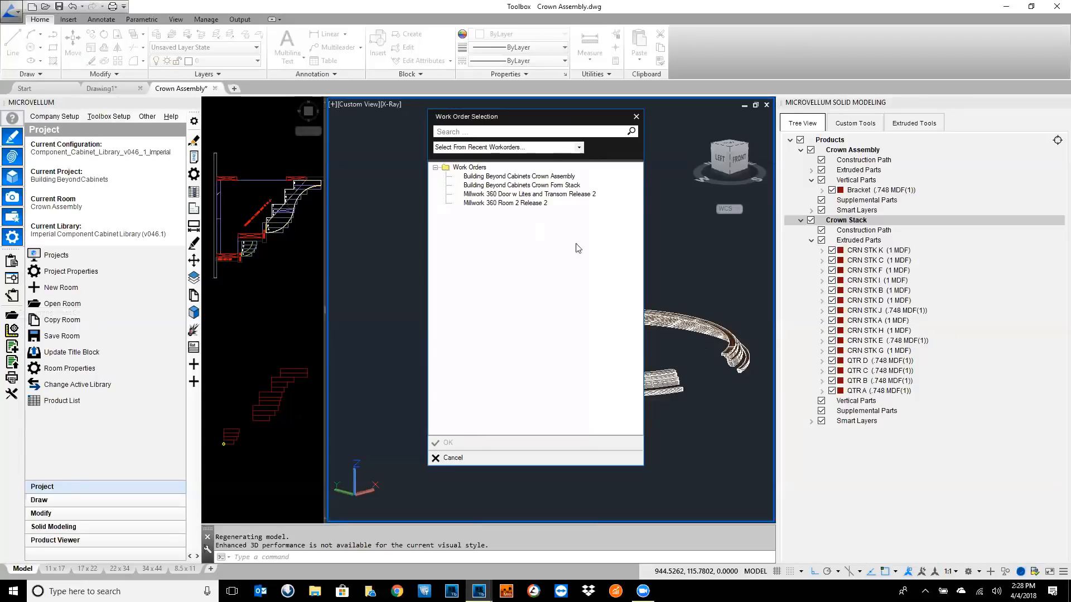
{"action": "left_click", "coordinate": [542, 194]}
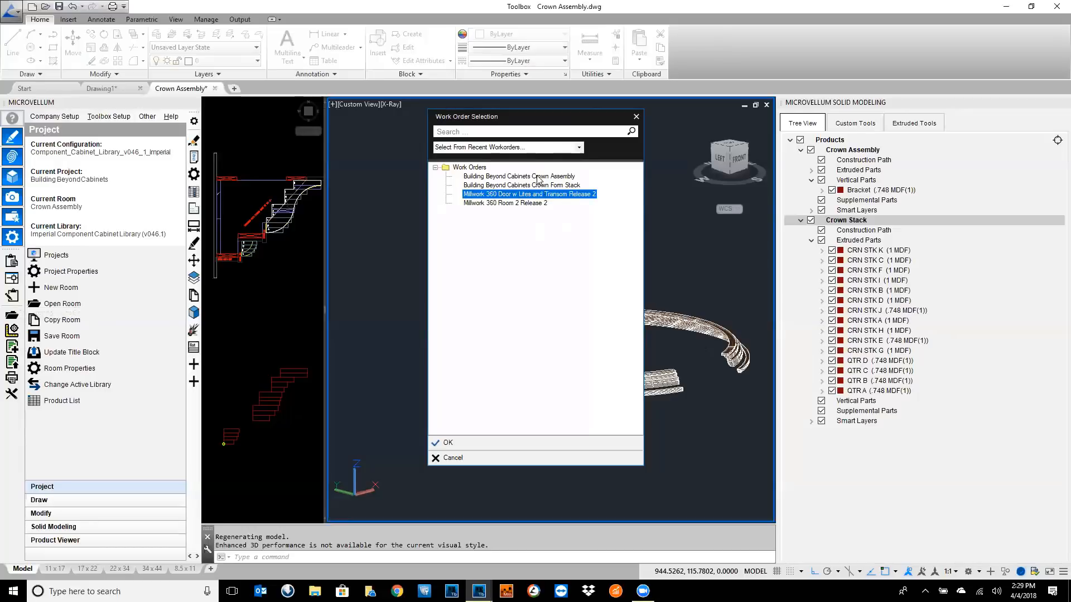
{"action": "left_click", "coordinate": [537, 177]}
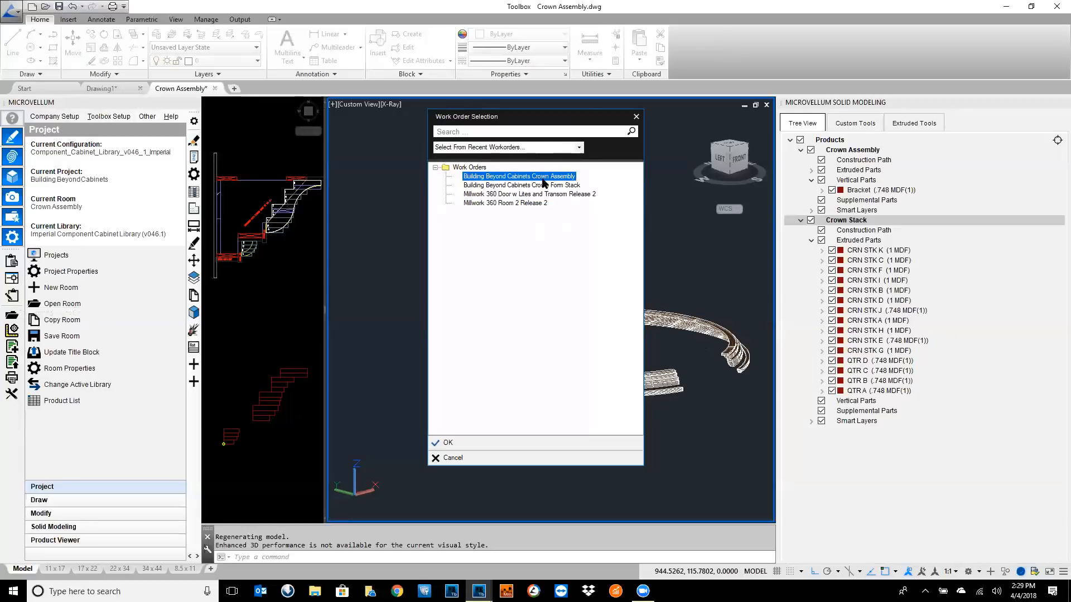
{"action": "left_click", "coordinate": [448, 441]}
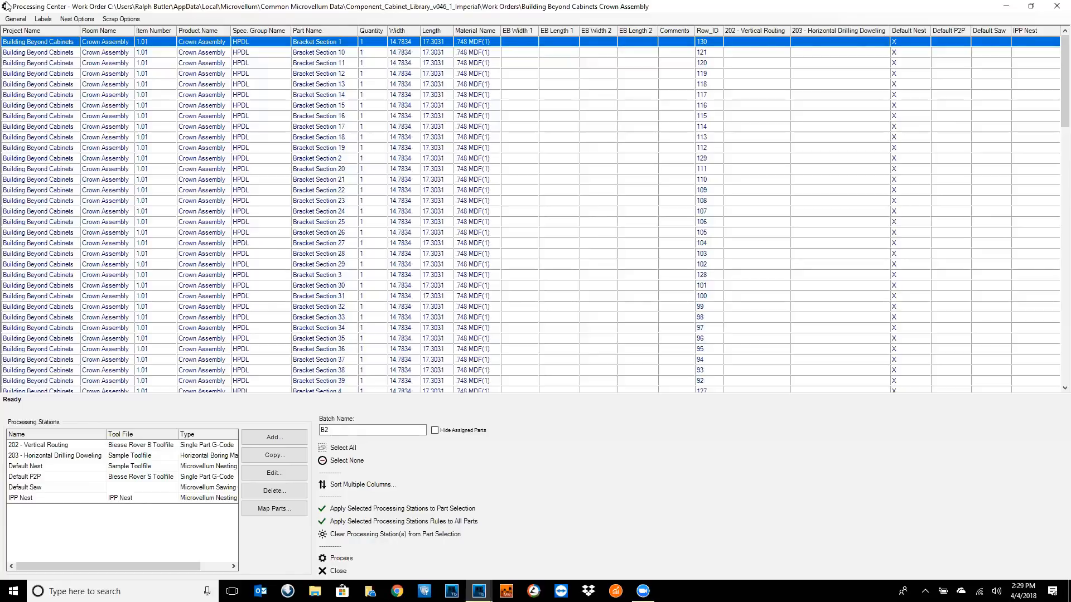
- Preview the work order's Nesting Optimization Report and review the nested layouts of the first two sheets
{"action": "left_click", "coordinate": [15, 20]}
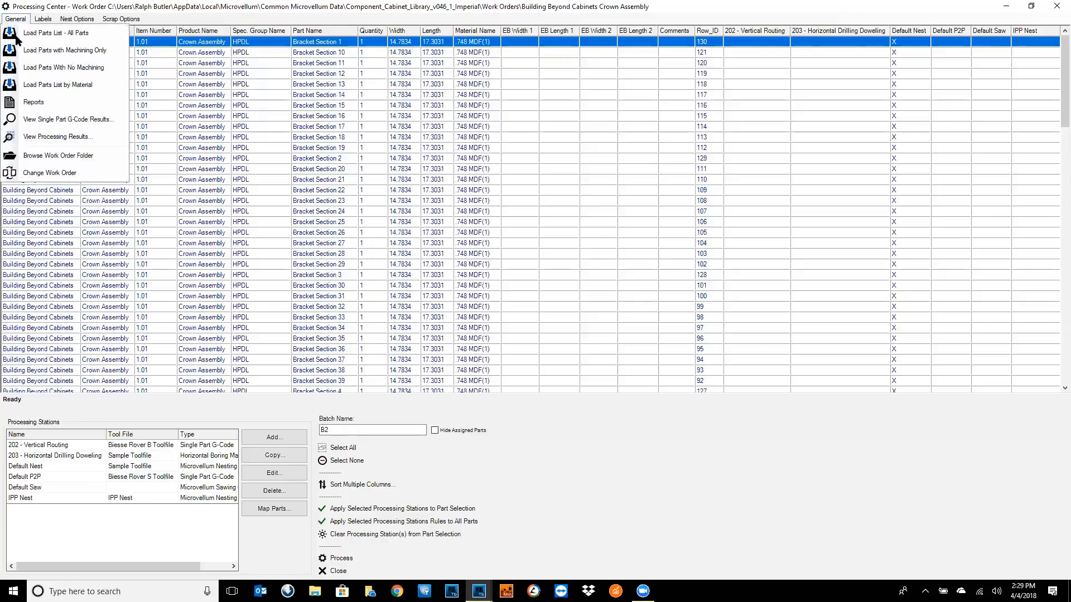
{"action": "left_click", "coordinate": [30, 103]}
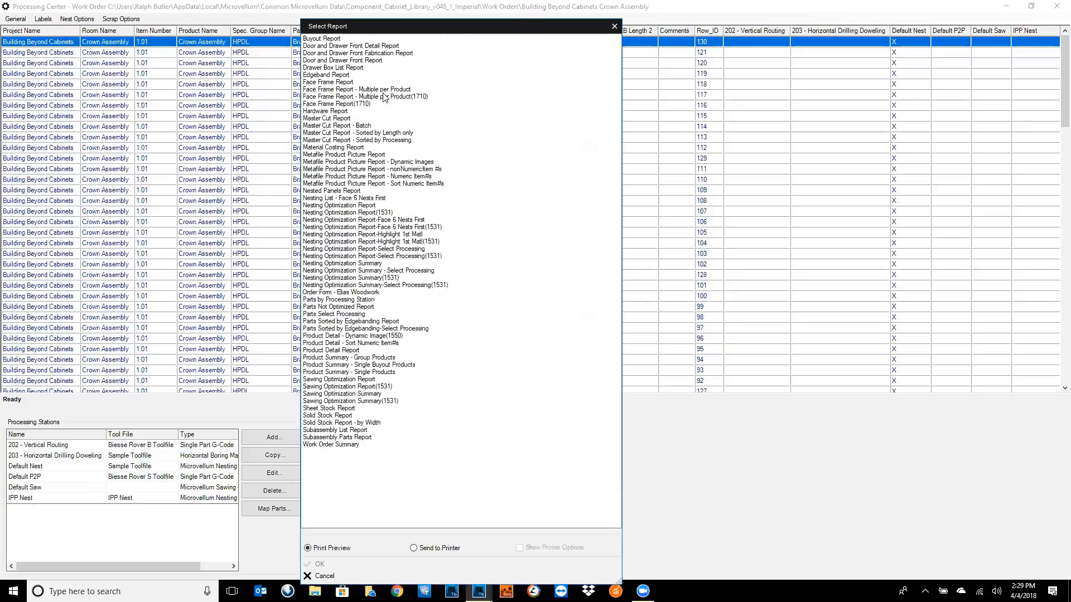
{"action": "left_click", "coordinate": [345, 206]}
{"action": "left_click", "coordinate": [338, 566]}
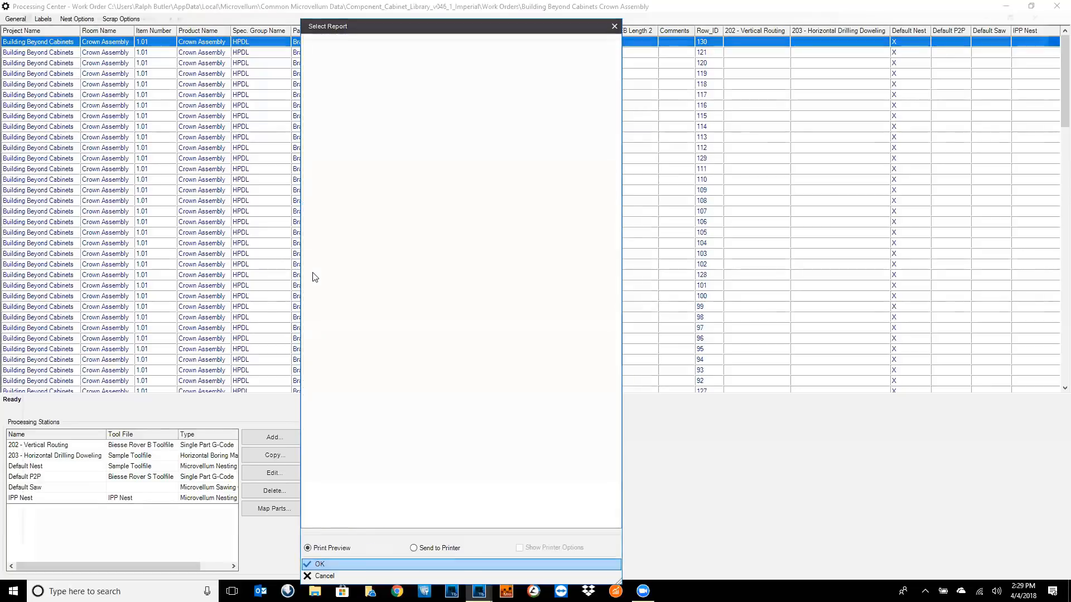
{"action": "scroll", "coordinate": [409, 249], "scroll_direction": "down", "scroll_amount": 3}
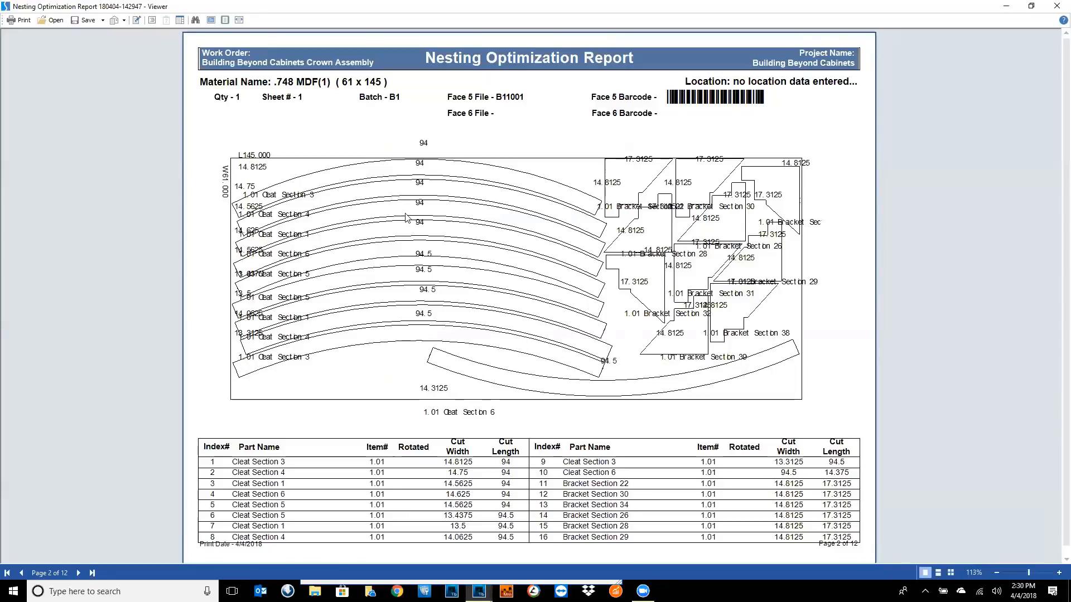
{"action": "scroll", "coordinate": [426, 275], "scroll_direction": "down", "scroll_amount": 3}
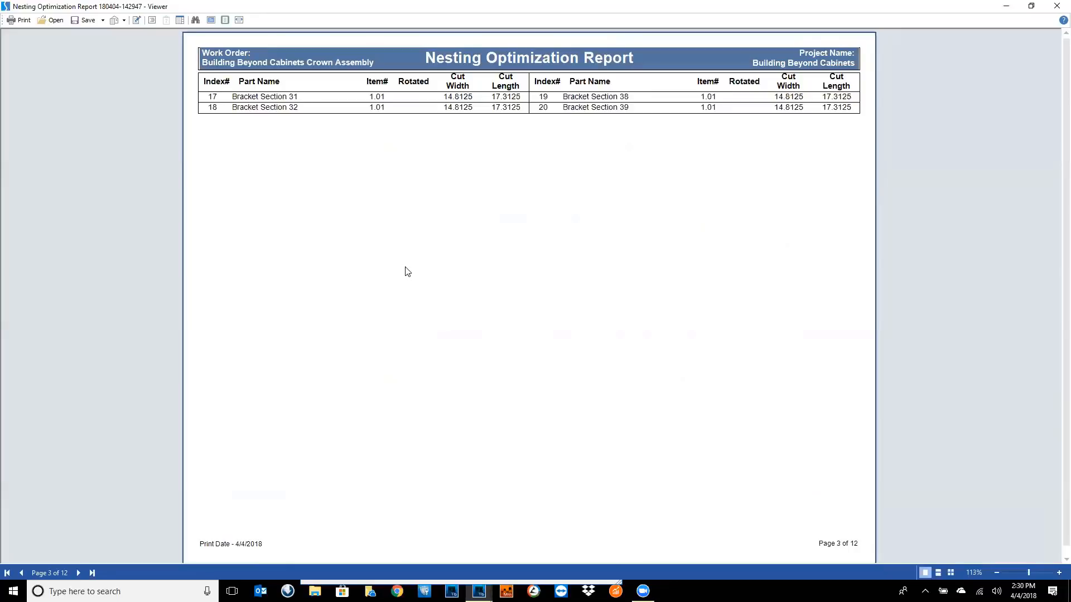
{"action": "scroll", "coordinate": [407, 270], "scroll_direction": "down", "scroll_amount": 3}
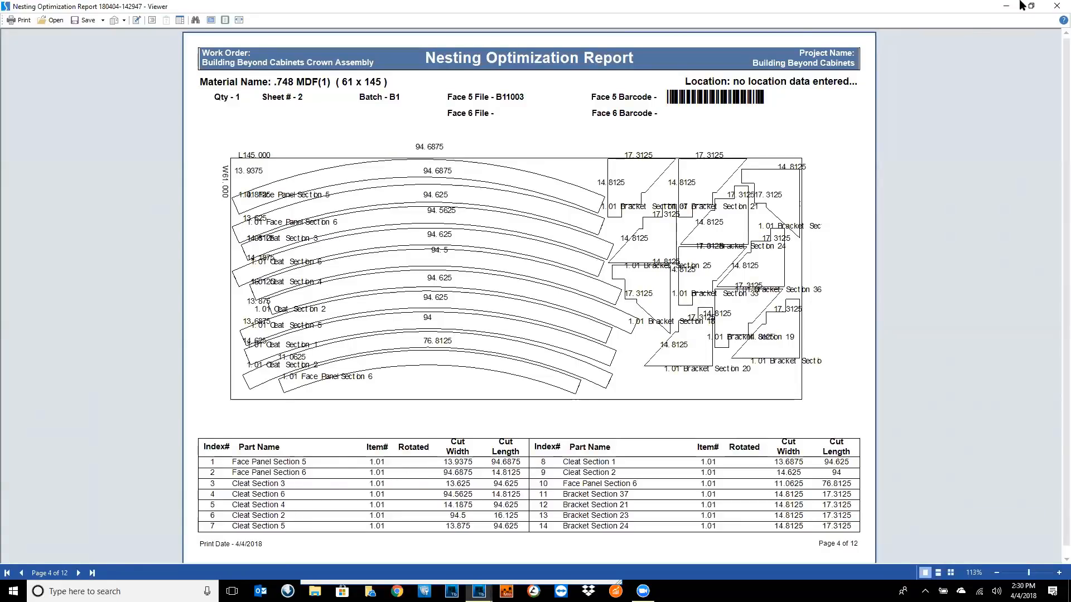
{"action": "left_click", "coordinate": [1057, 5]}
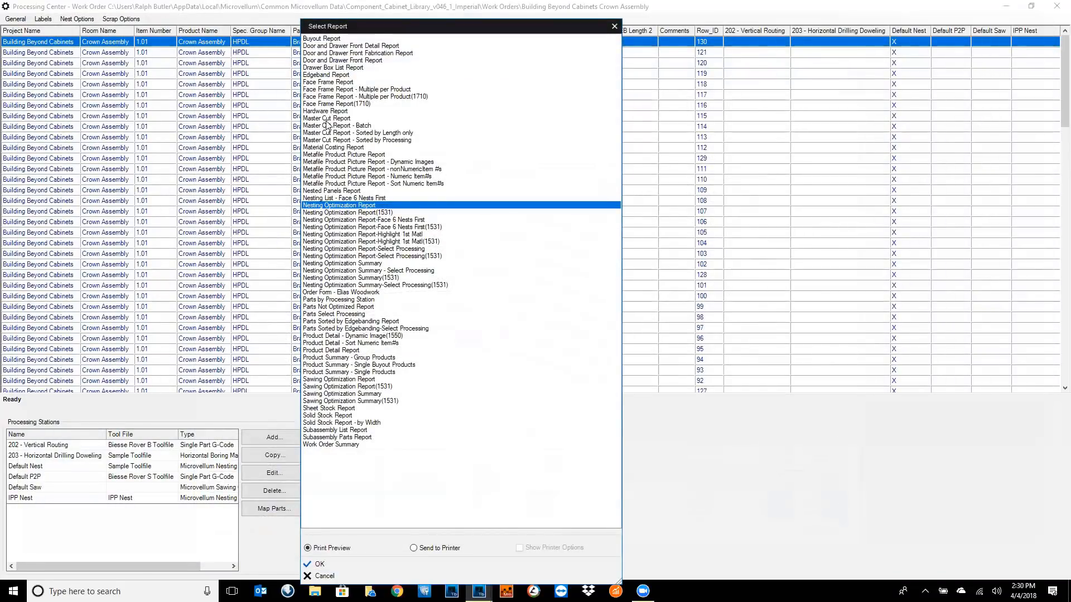
- Preview the Master Cut Report and the Nesting Optimization Summary for the work order, and leave the report selection
{"action": "left_click", "coordinate": [326, 119]}
{"action": "left_click", "coordinate": [333, 564]}
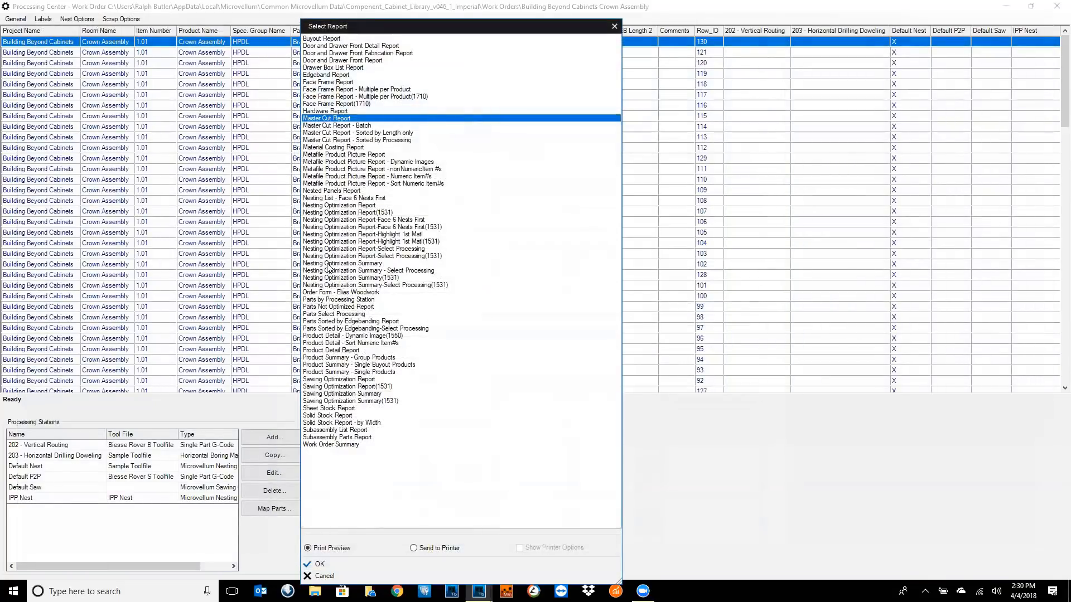
{"action": "left_click", "coordinate": [330, 263]}
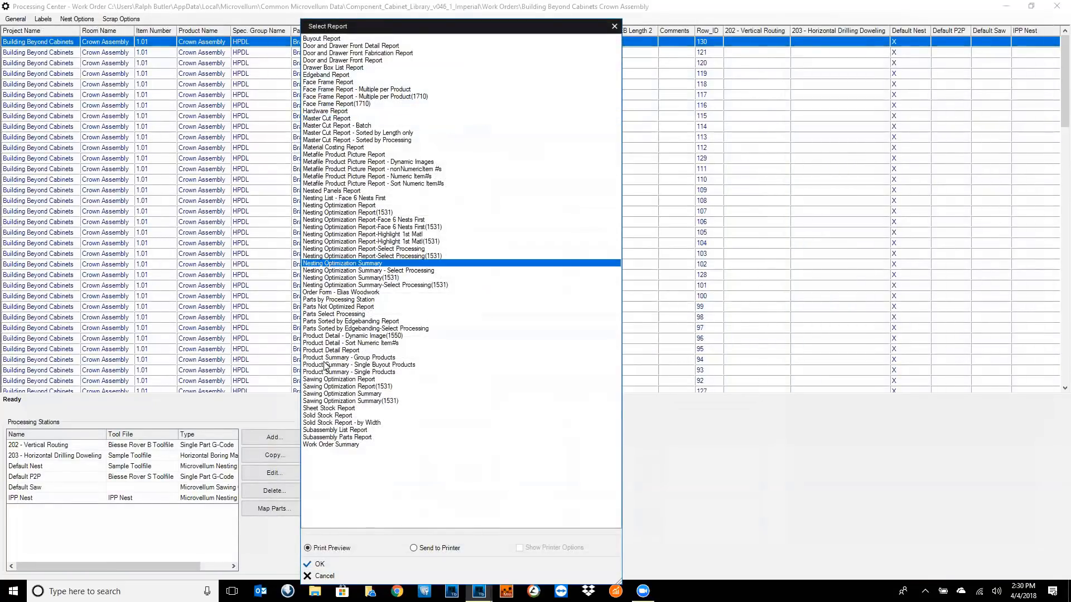
{"action": "left_click", "coordinate": [319, 564]}
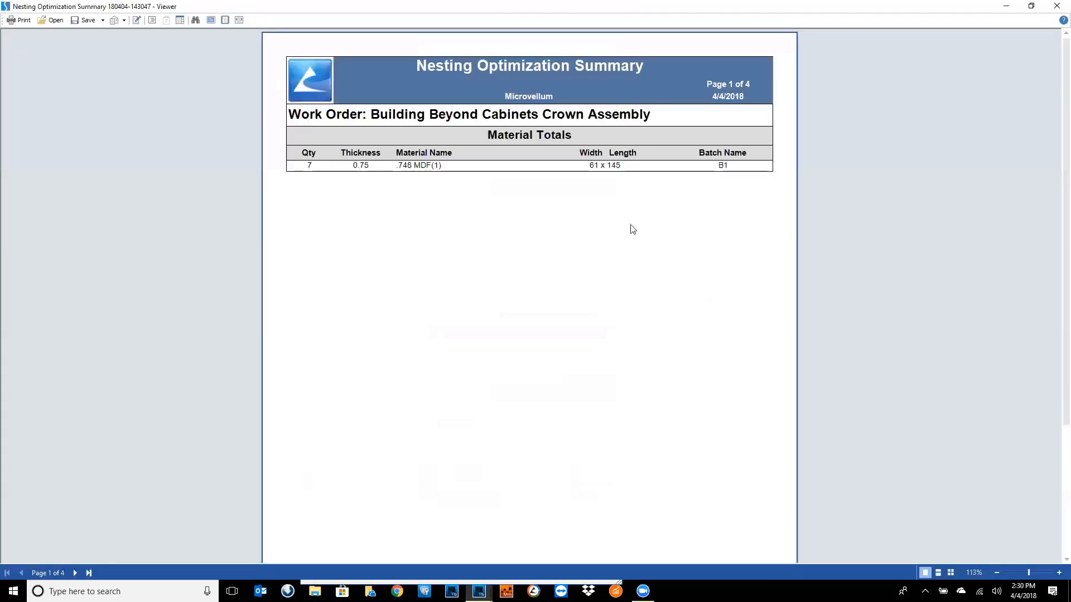
{"action": "left_click", "coordinate": [1057, 6]}
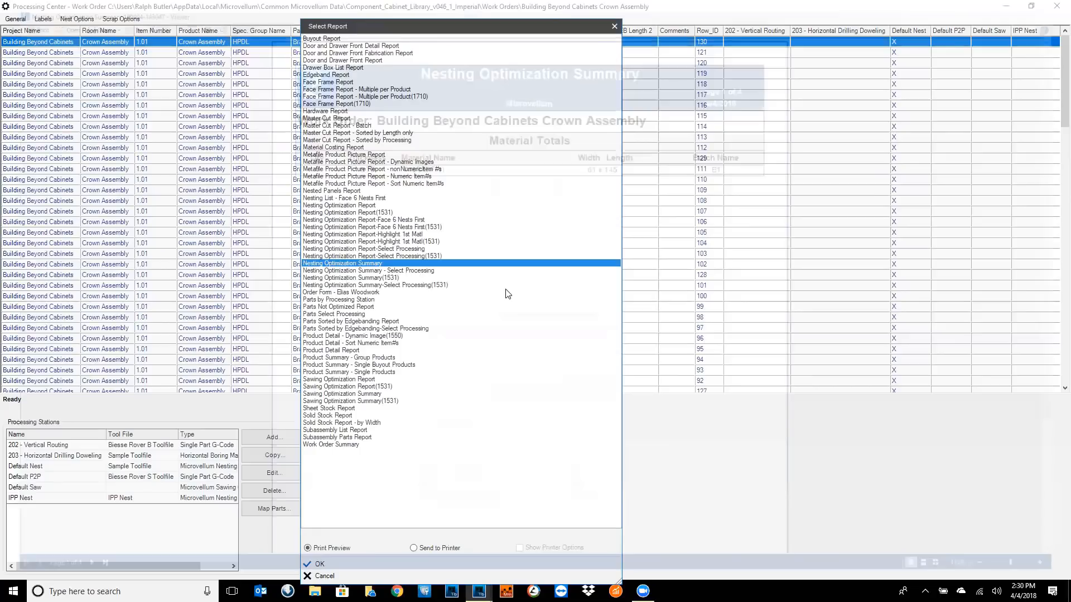
{"action": "left_click", "coordinate": [357, 577]}
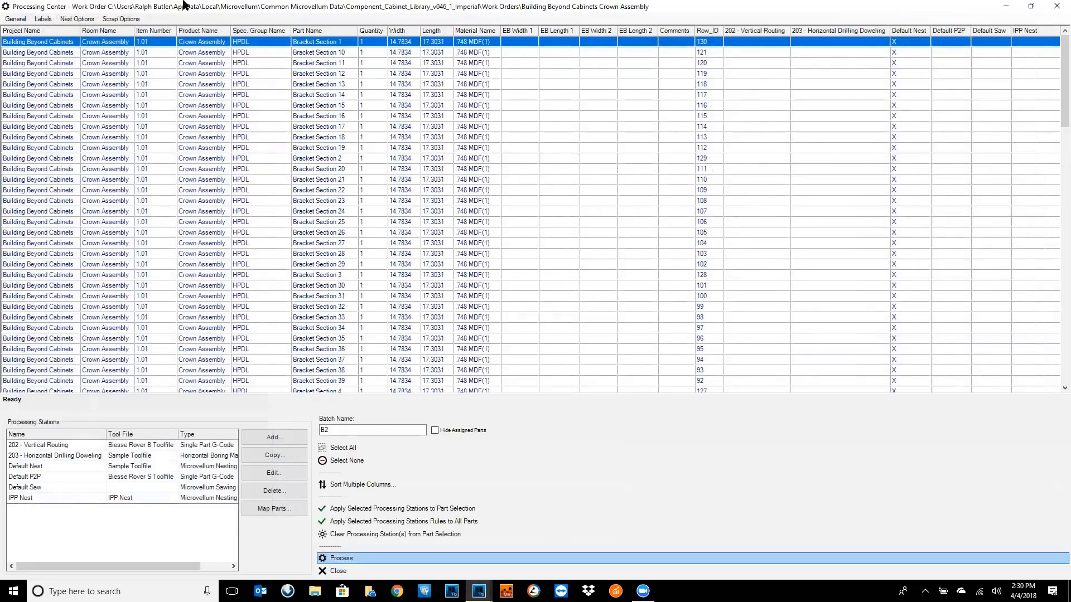
- Show the part label patterns, examine sheet B11003, and preview the label of Bracket Section 25 on it
{"action": "left_click", "coordinate": [43, 19]}
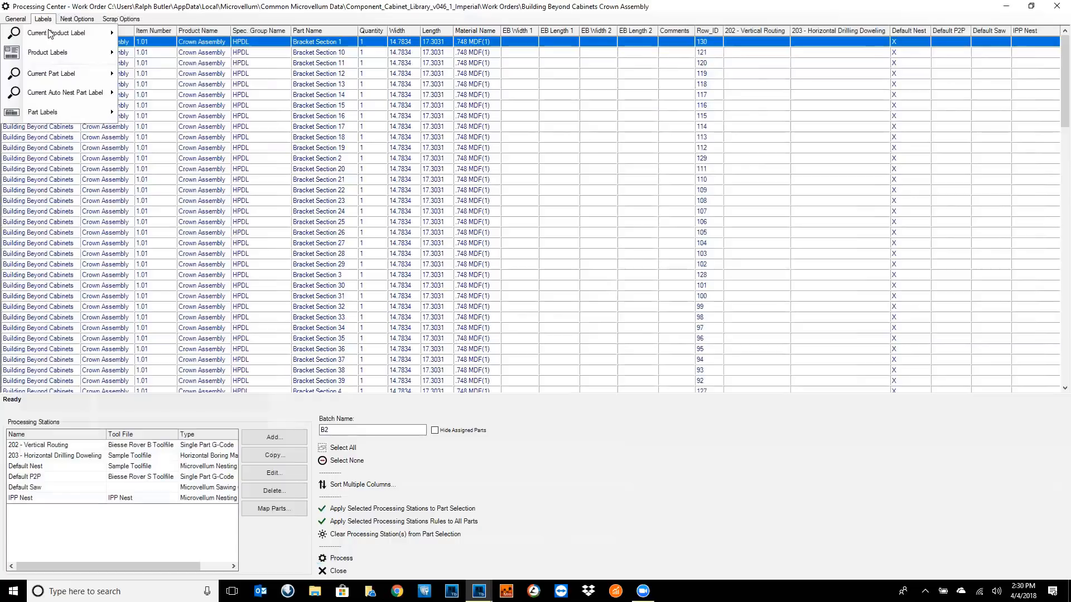
{"action": "mouse_move", "coordinate": [66, 115]}
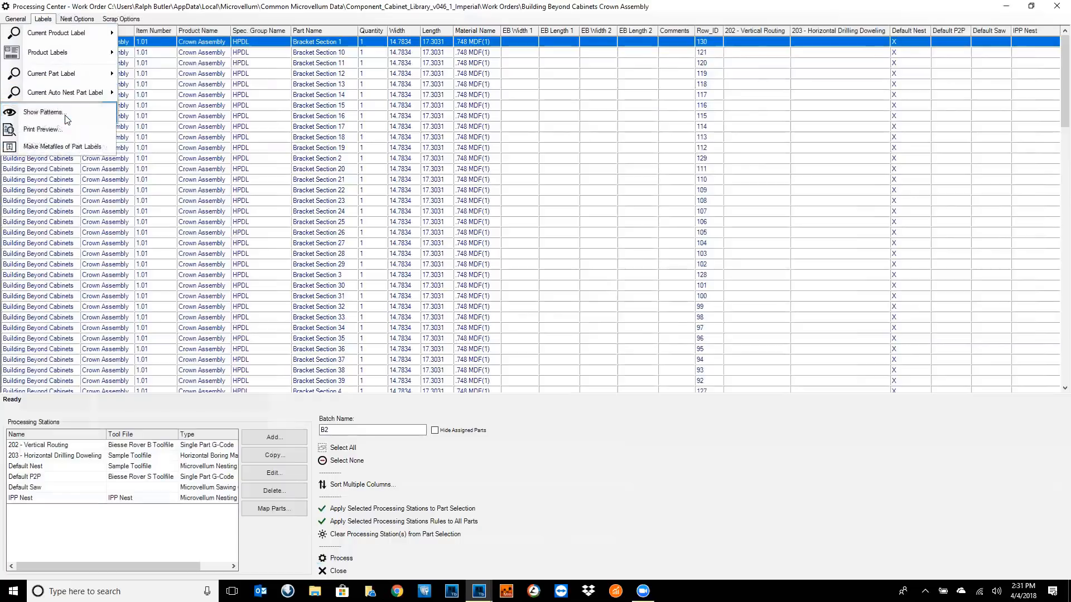
{"action": "left_click", "coordinate": [64, 113]}
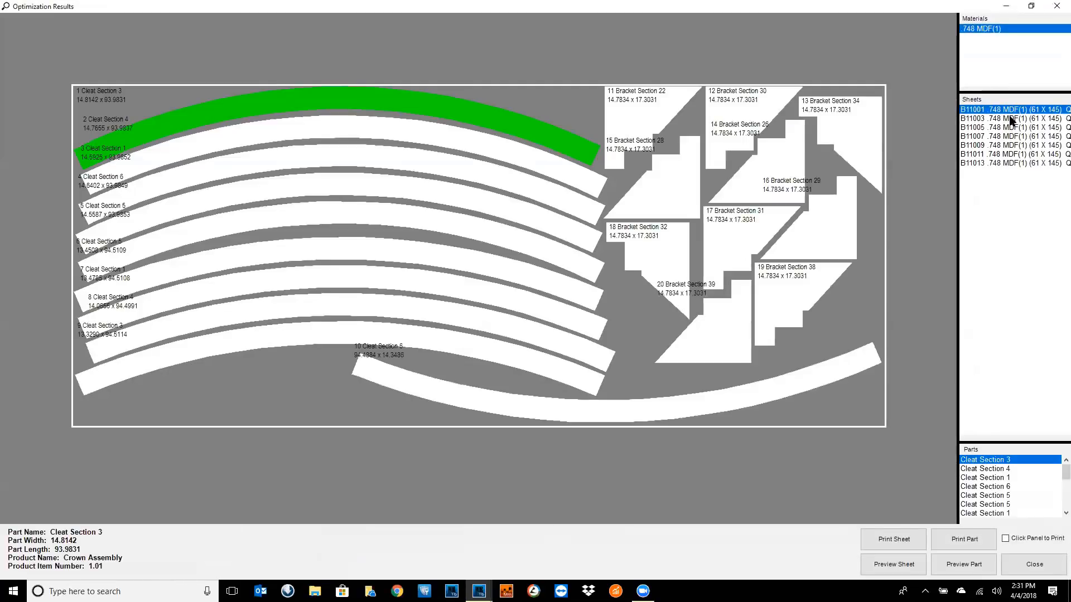
{"action": "left_click", "coordinate": [1010, 119]}
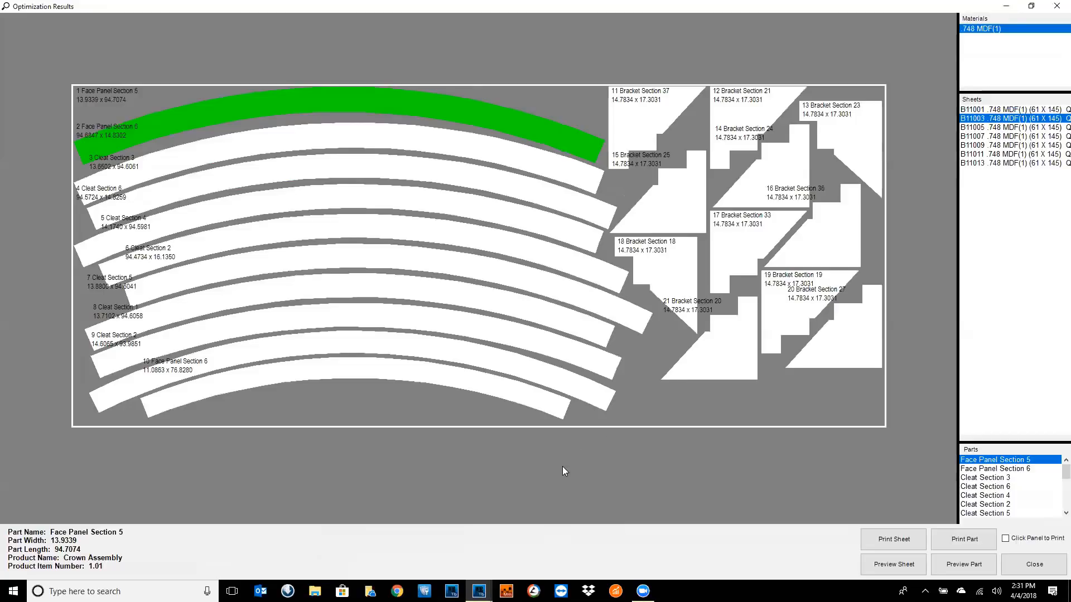
{"action": "left_click", "coordinate": [676, 207]}
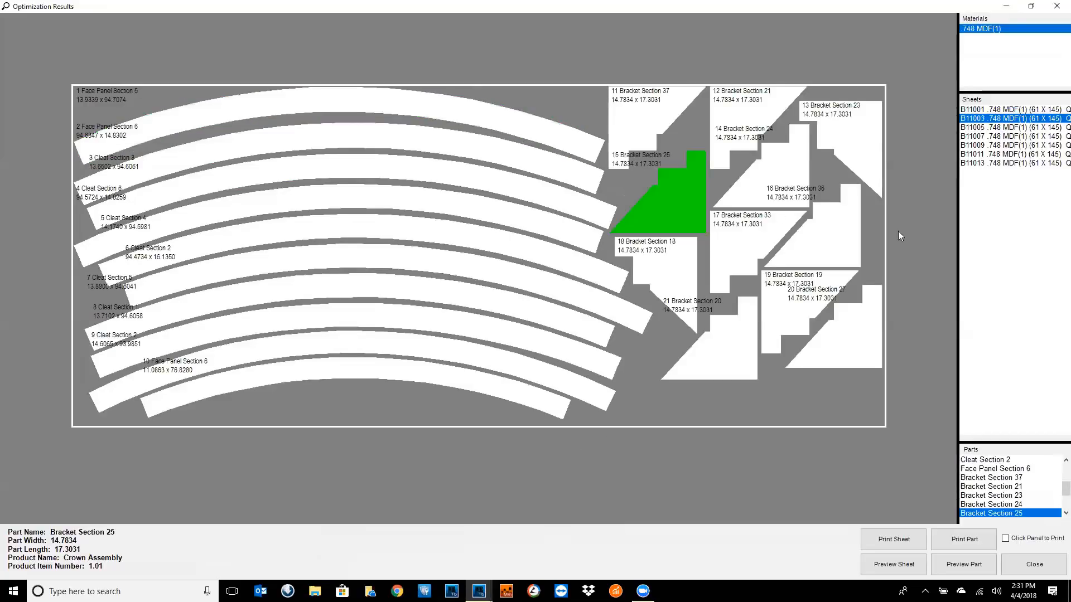
{"action": "left_click", "coordinate": [964, 564]}
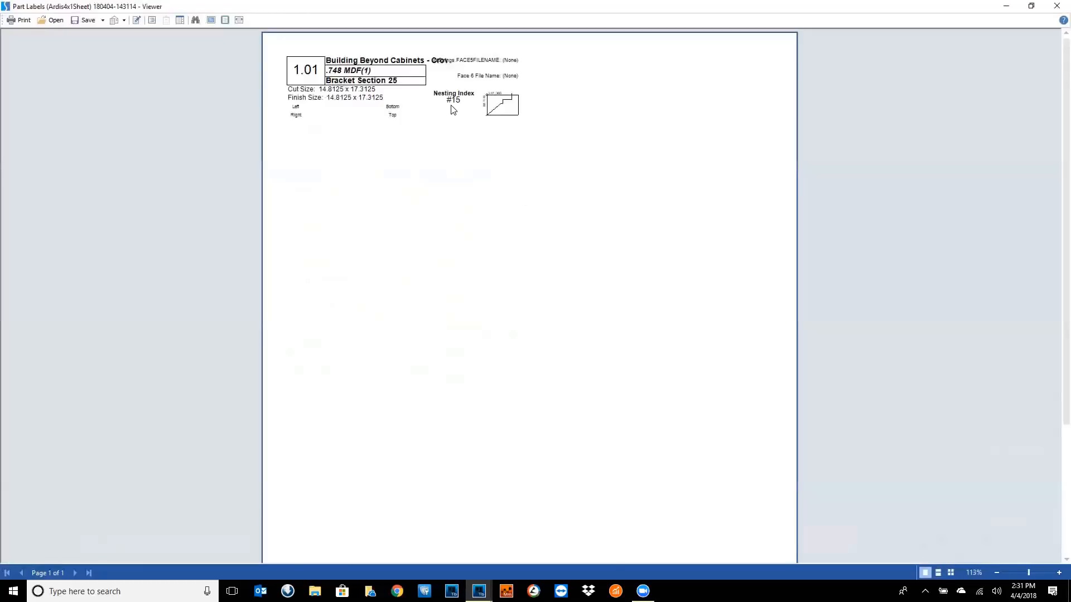
{"action": "left_click", "coordinate": [1057, 7]}
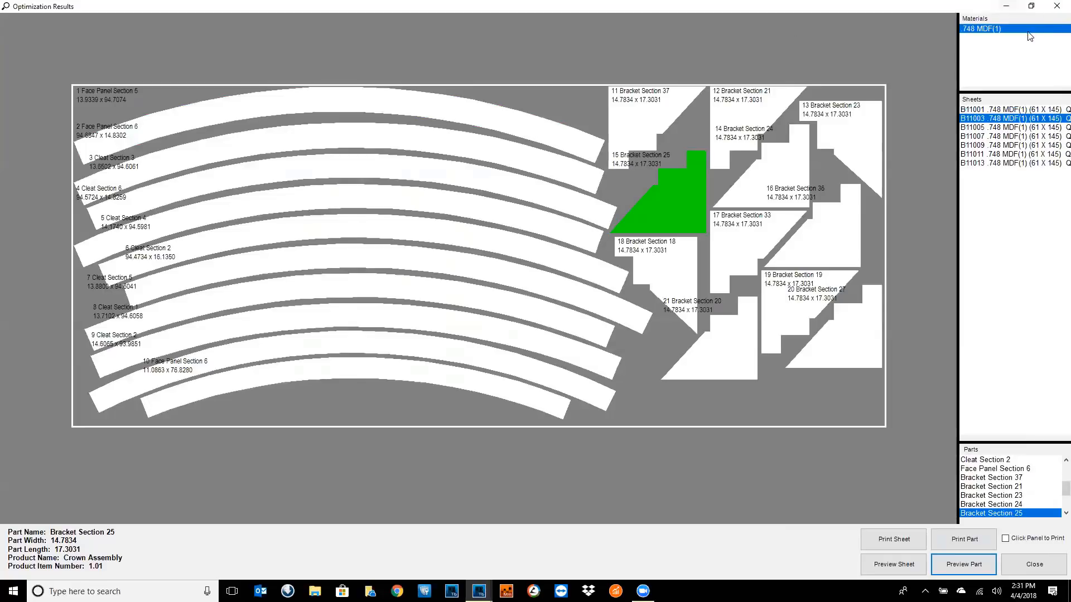
{"action": "left_click", "coordinate": [1056, 9]}
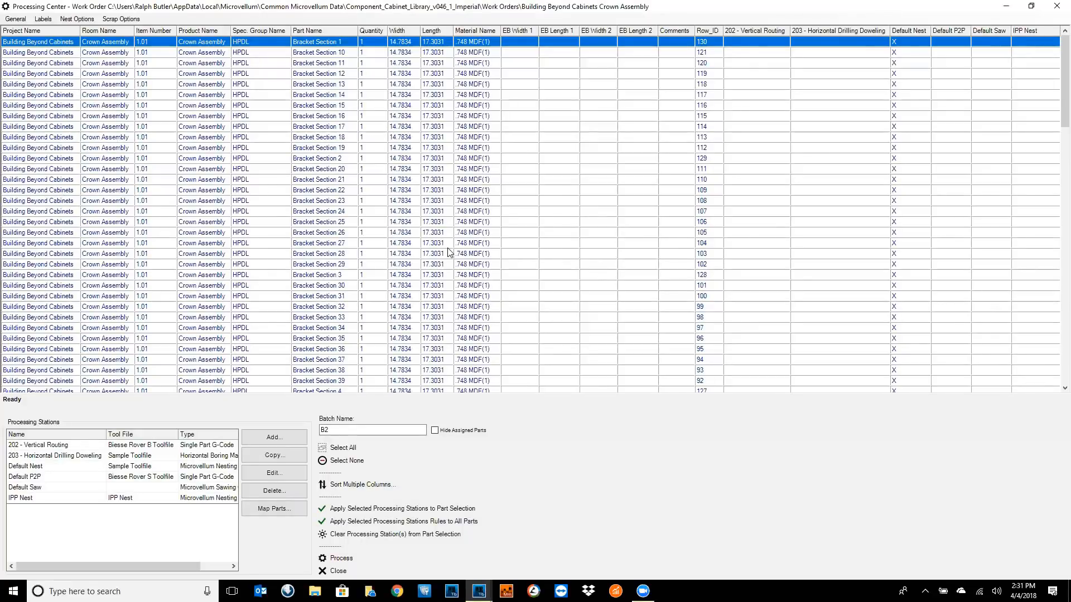
- Browse the work order folder into B1, Default Nest and _748 MDF(1), and select the file B11005.mtst
{"action": "left_click", "coordinate": [22, 21]}
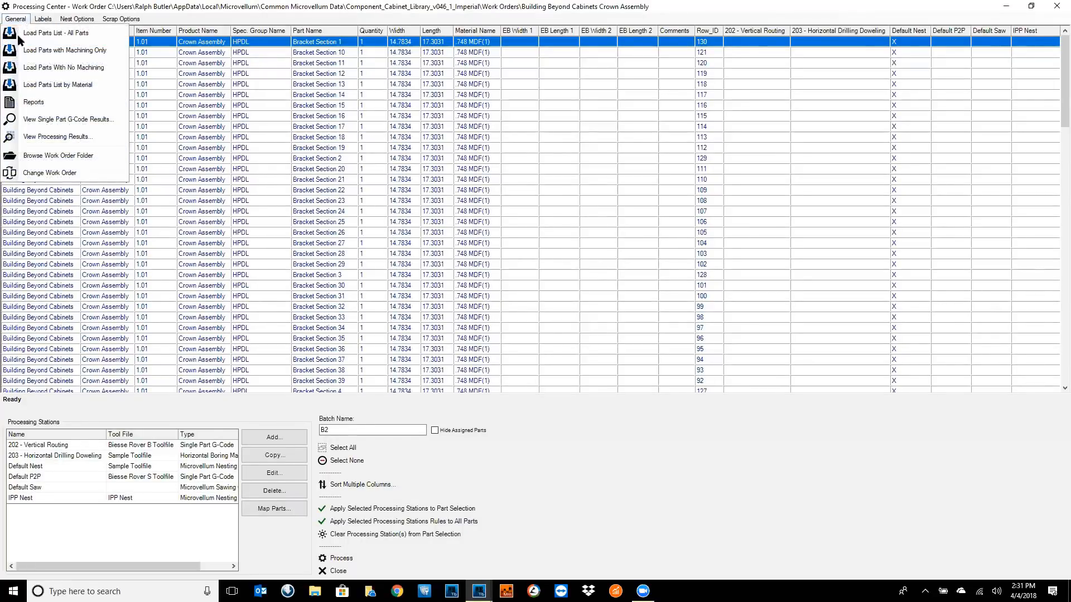
{"action": "left_click", "coordinate": [25, 156]}
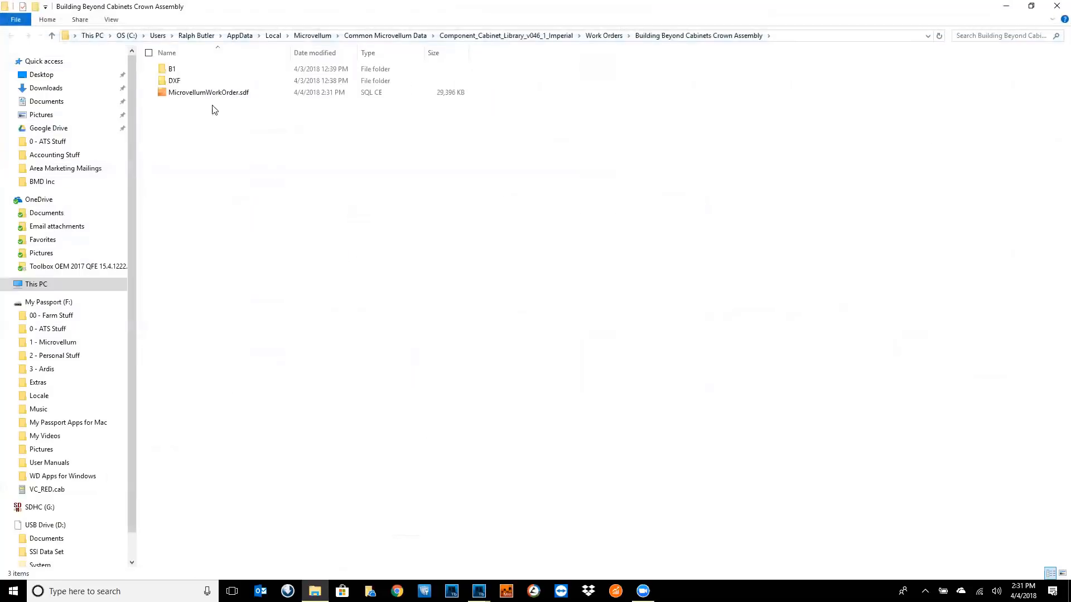
{"action": "left_click", "coordinate": [173, 70]}
{"action": "double_click", "coordinate": [174, 72]}
{"action": "double_click", "coordinate": [174, 72]}
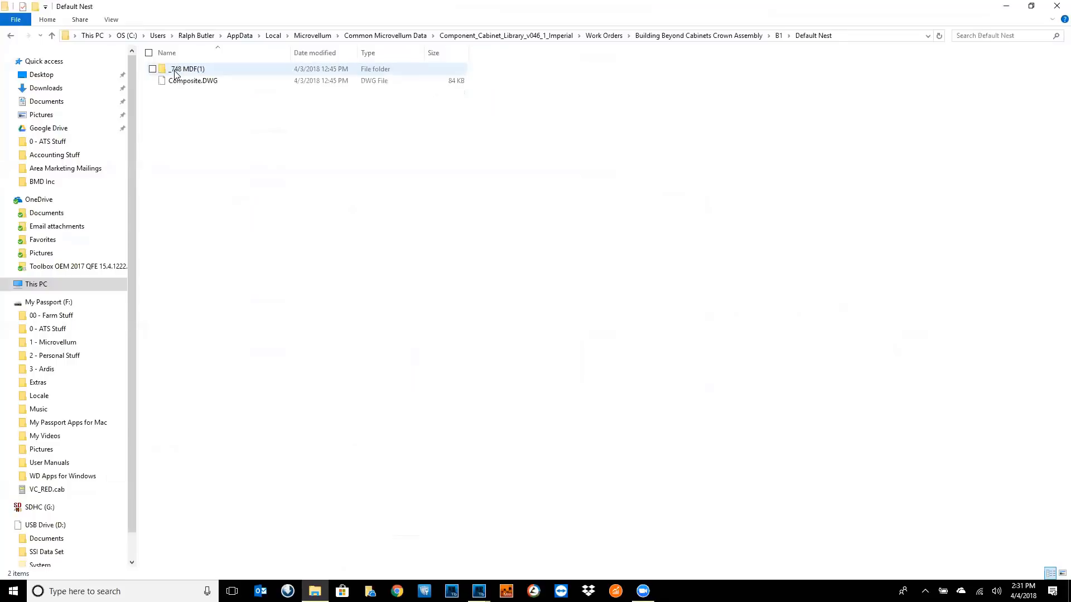
{"action": "double_click", "coordinate": [174, 71]}
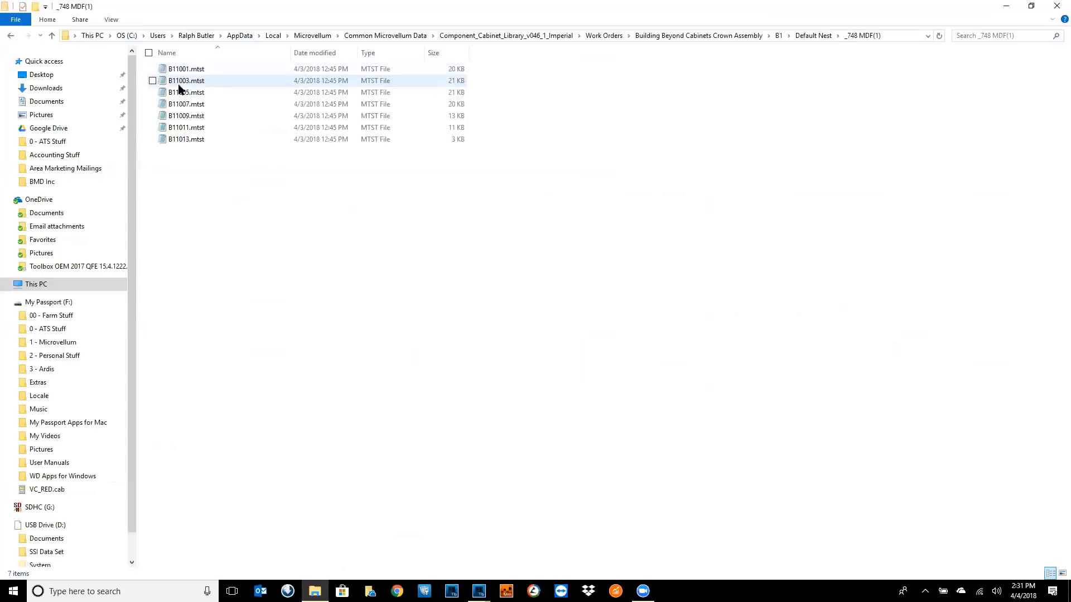
{"action": "left_click", "coordinate": [178, 94]}
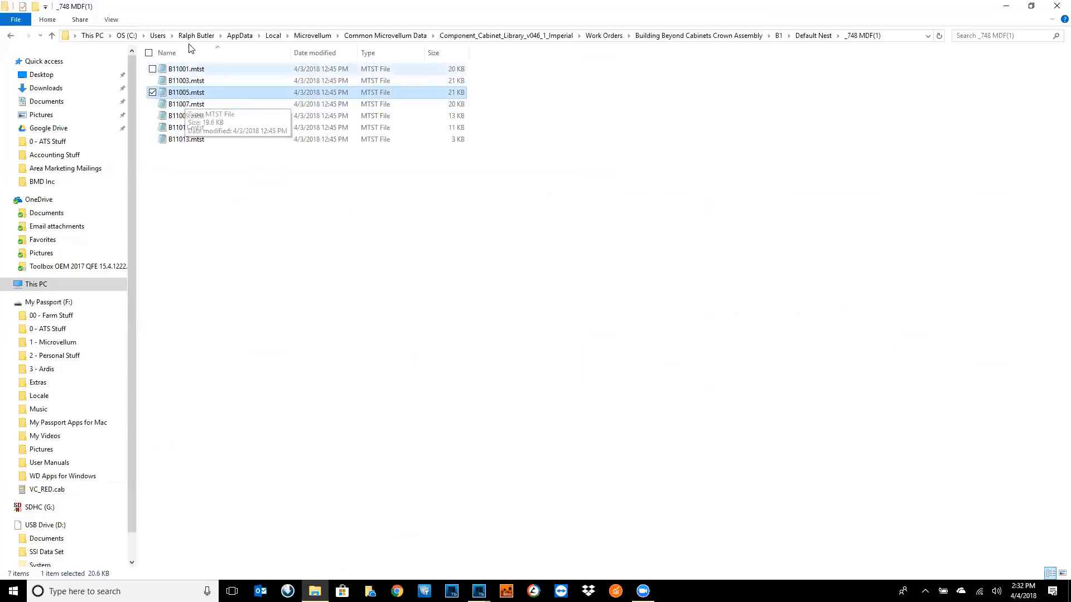
- Open Composite.DWG from the Default Nest folder and examine the nested parts on panel B11001
{"action": "left_click", "coordinate": [14, 38]}
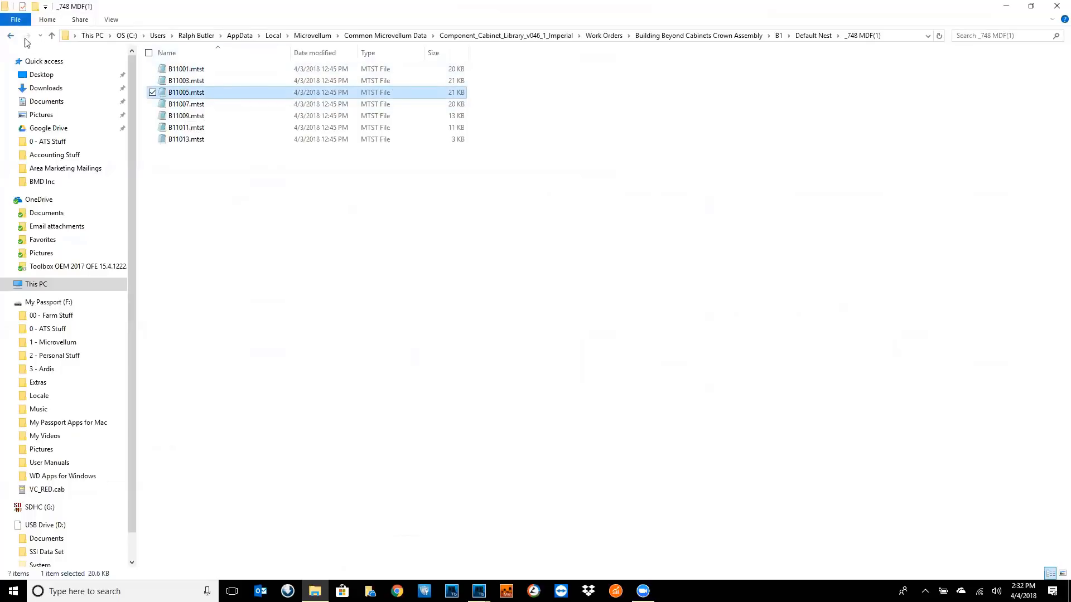
{"action": "left_click", "coordinate": [212, 82]}
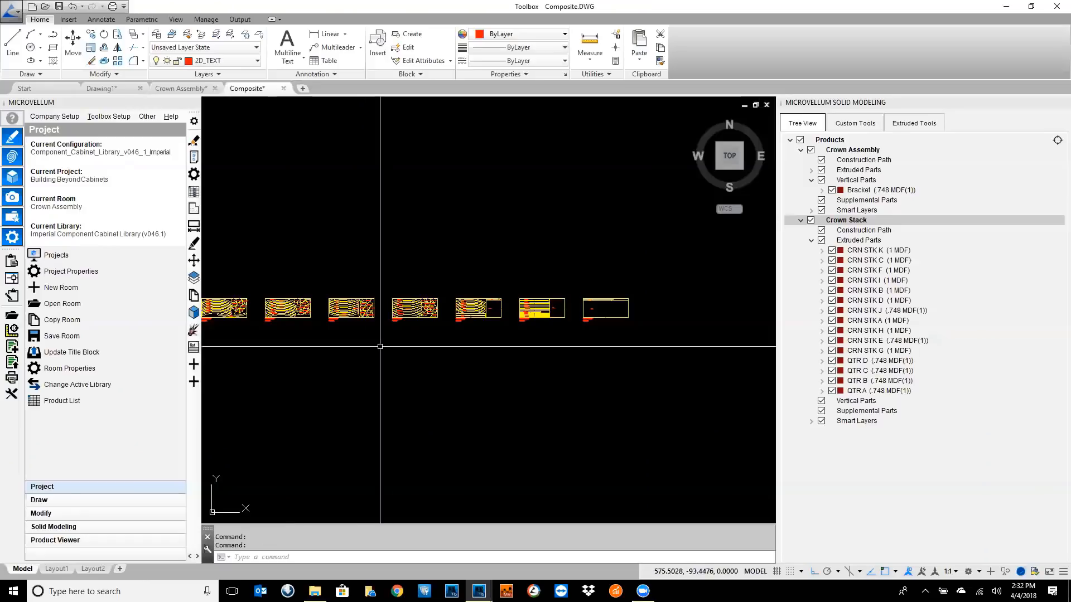
{"action": "middle_click_drag", "start_coordinate": [372, 354], "coordinate": [403, 353]}
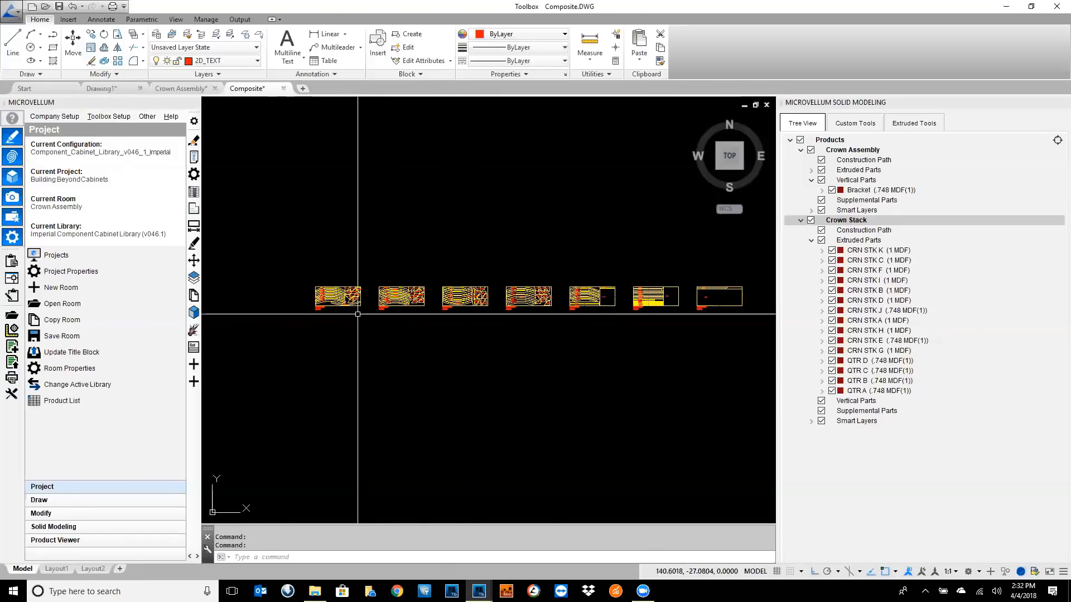
{"action": "scroll", "coordinate": [334, 304], "scroll_direction": "up", "scroll_amount": 10}
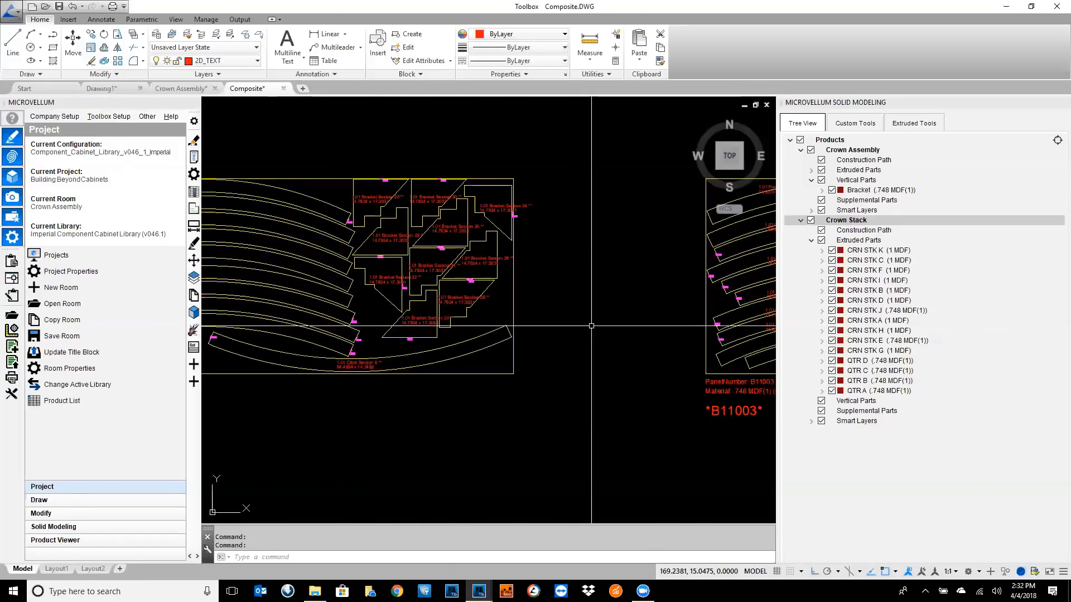
{"action": "middle_click_drag", "start_coordinate": [442, 297], "coordinate": [643, 293]}
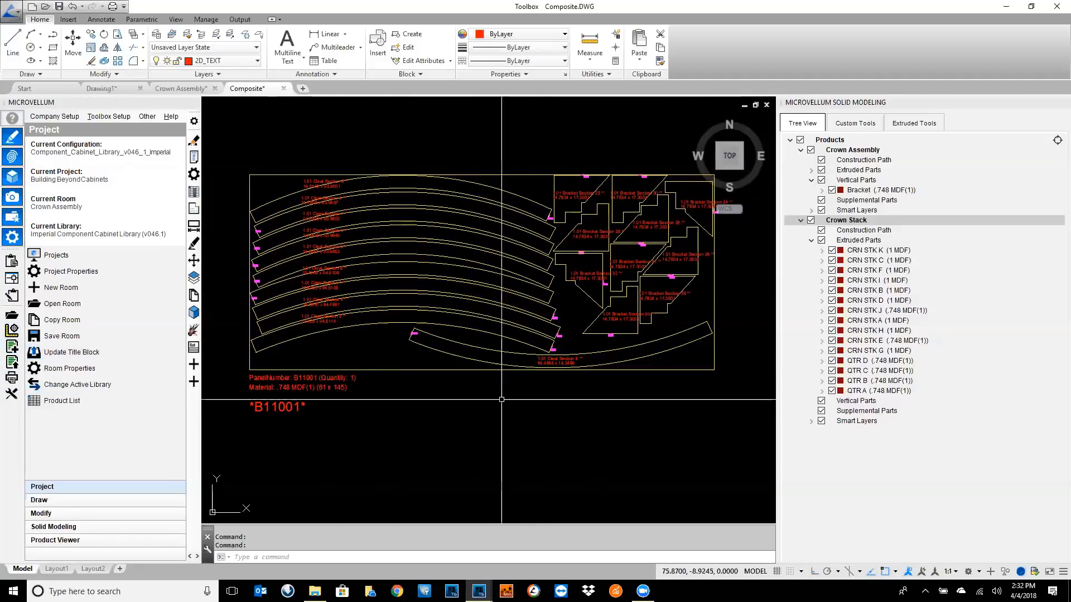
{"action": "scroll", "coordinate": [505, 407], "scroll_direction": "down", "scroll_amount": 6}
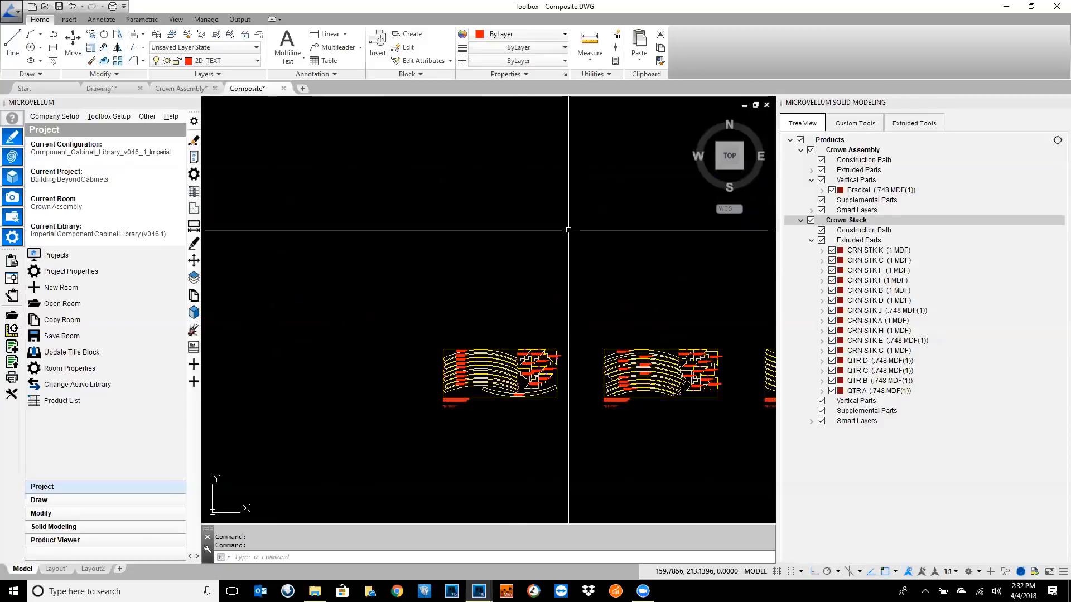
- Close the Composite drawing without saving changes, and close the Processing Center
{"action": "type", "text": "close"}
{"action": "key", "text": "Return"}
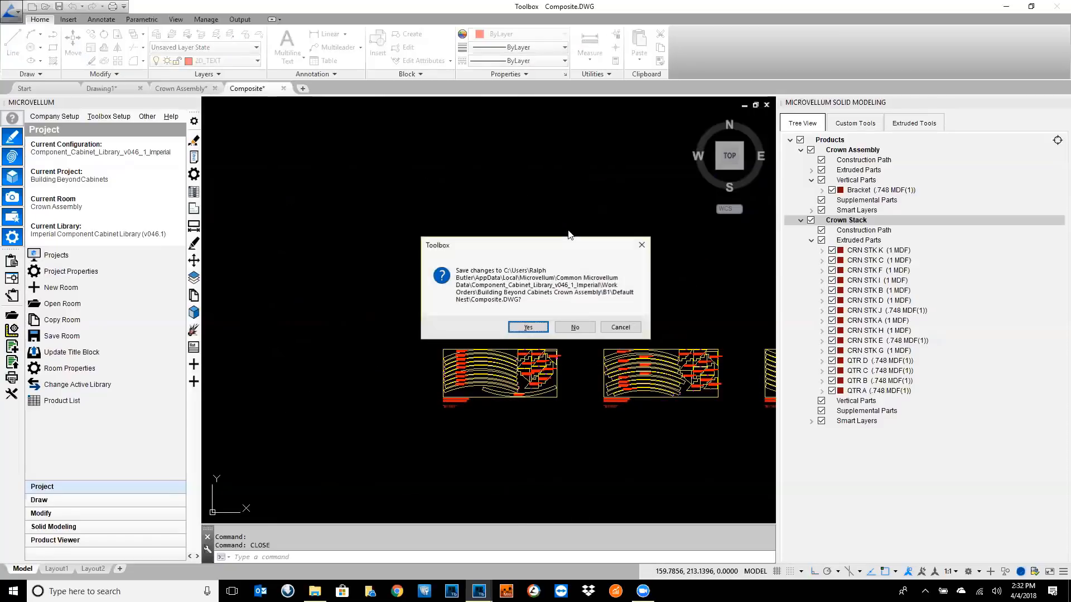
{"action": "key", "text": "Tab"}
{"action": "key", "text": "Return"}
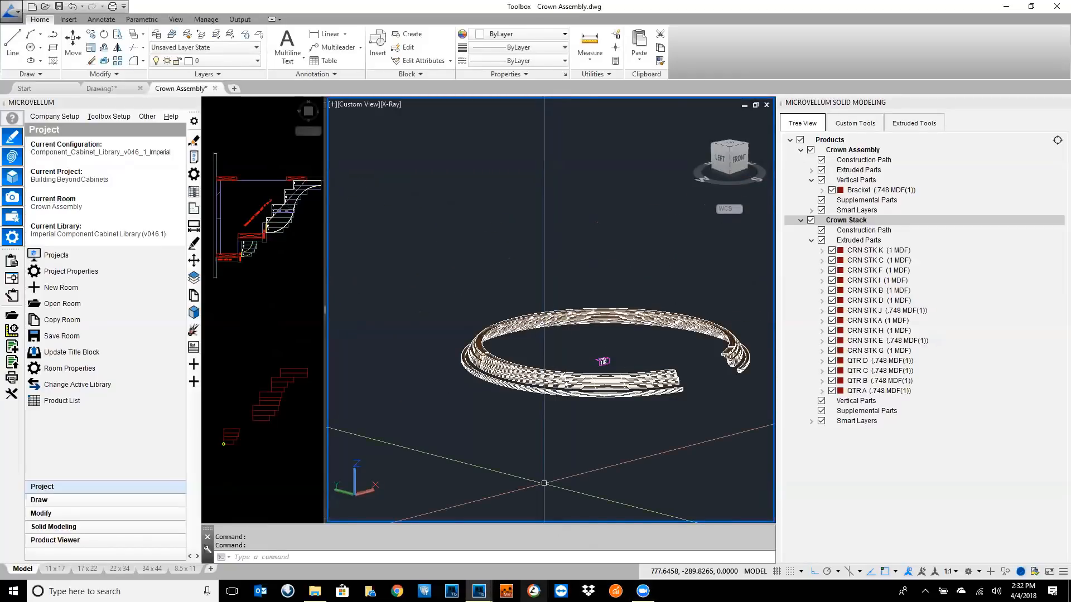
{"action": "mouse_move", "coordinate": [479, 591]}
{"action": "left_click", "coordinate": [600, 554]}
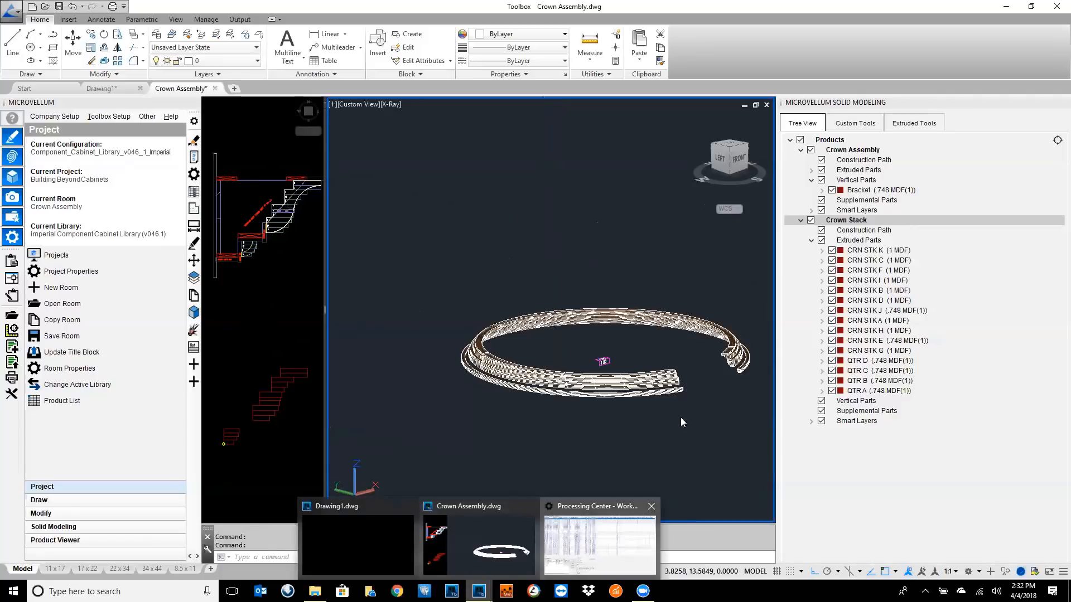
{"action": "left_click", "coordinate": [1056, 7]}
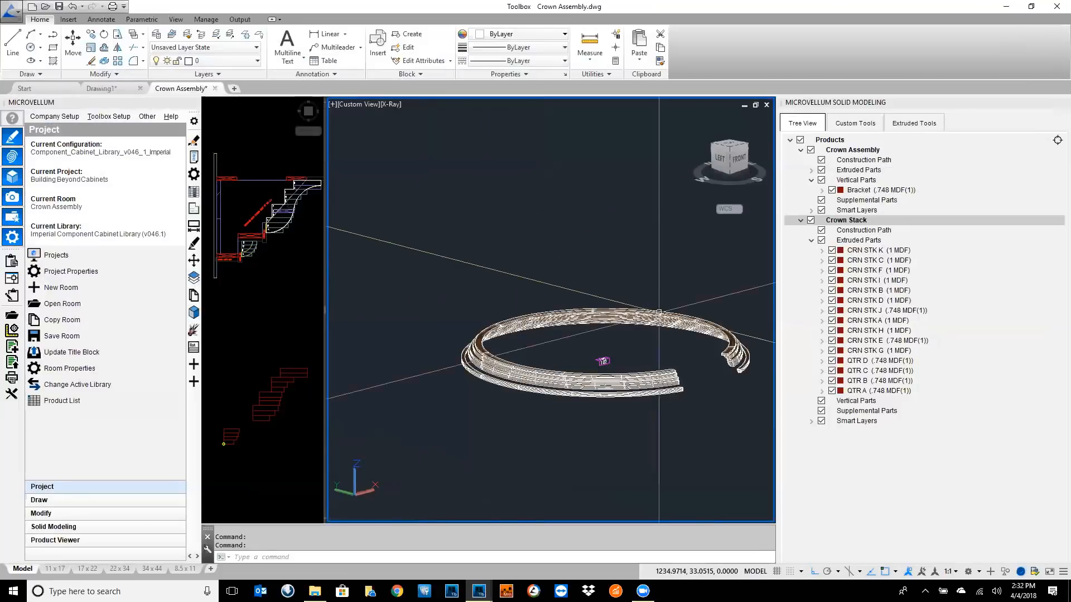
- Choose the existing work order Building Beyond Cabinets Crown Form Stack for editing
{"action": "scroll", "coordinate": [473, 316], "scroll_direction": "down", "scroll_amount": 3}
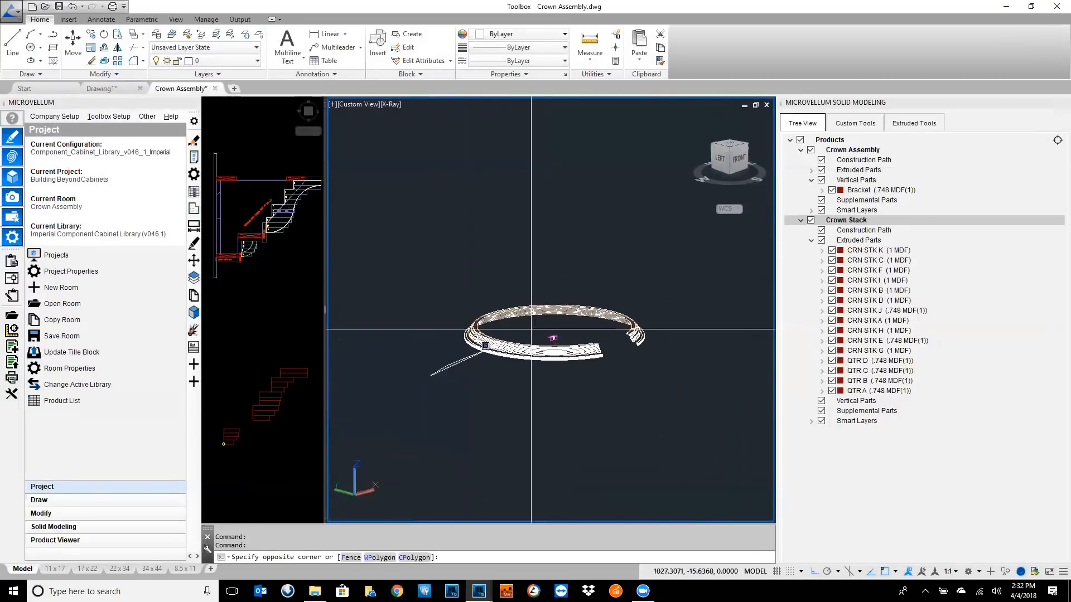
{"action": "middle_click_drag", "start_coordinate": [407, 358], "coordinate": [649, 146]}
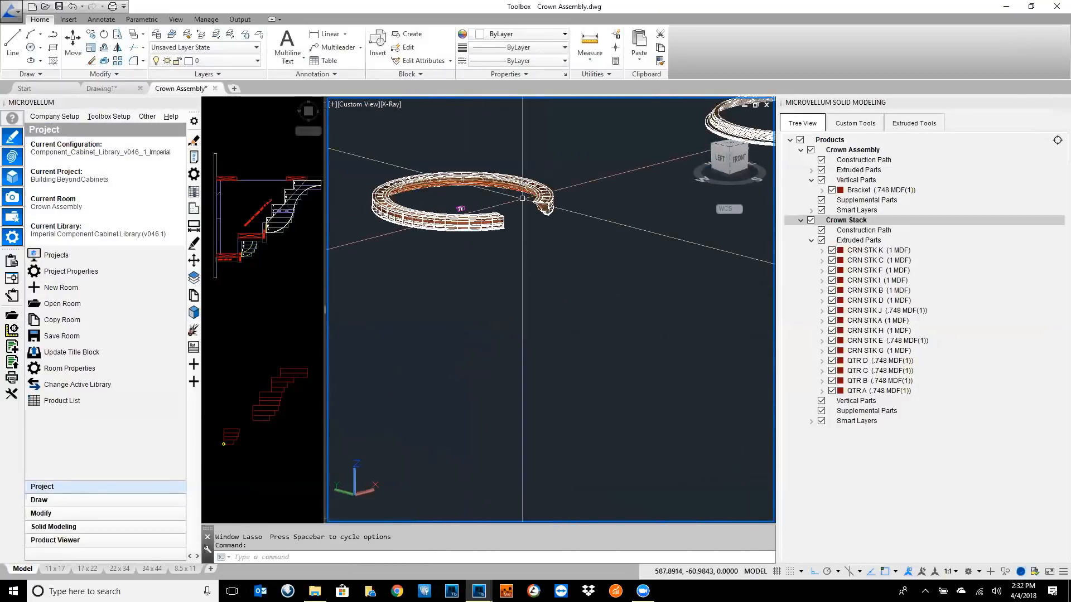
{"action": "middle_click_drag", "start_coordinate": [556, 226], "coordinate": [570, 267]}
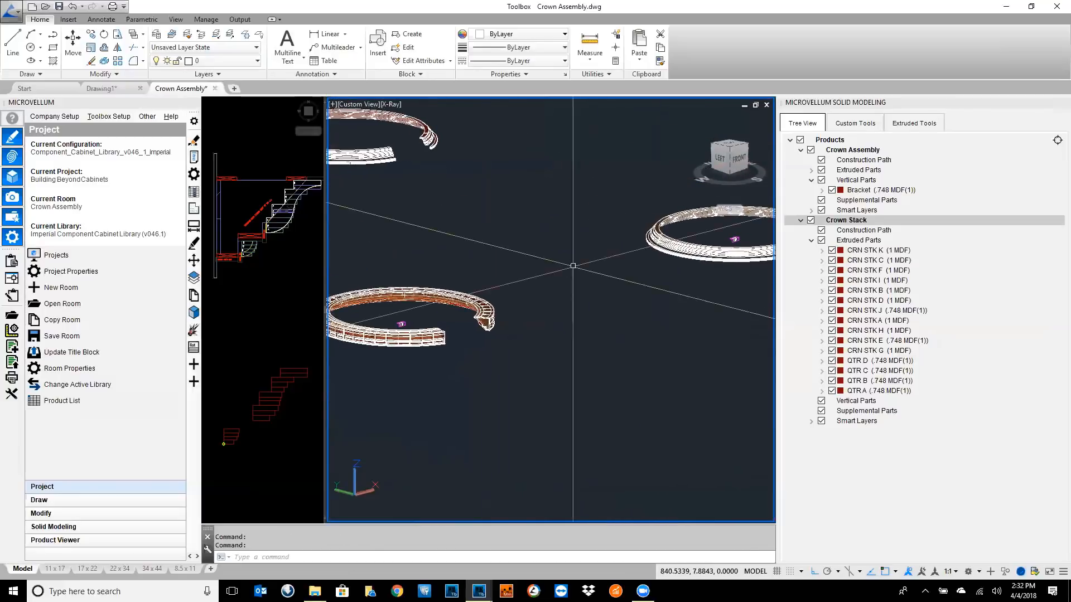
{"action": "left_click", "coordinate": [12, 295]}
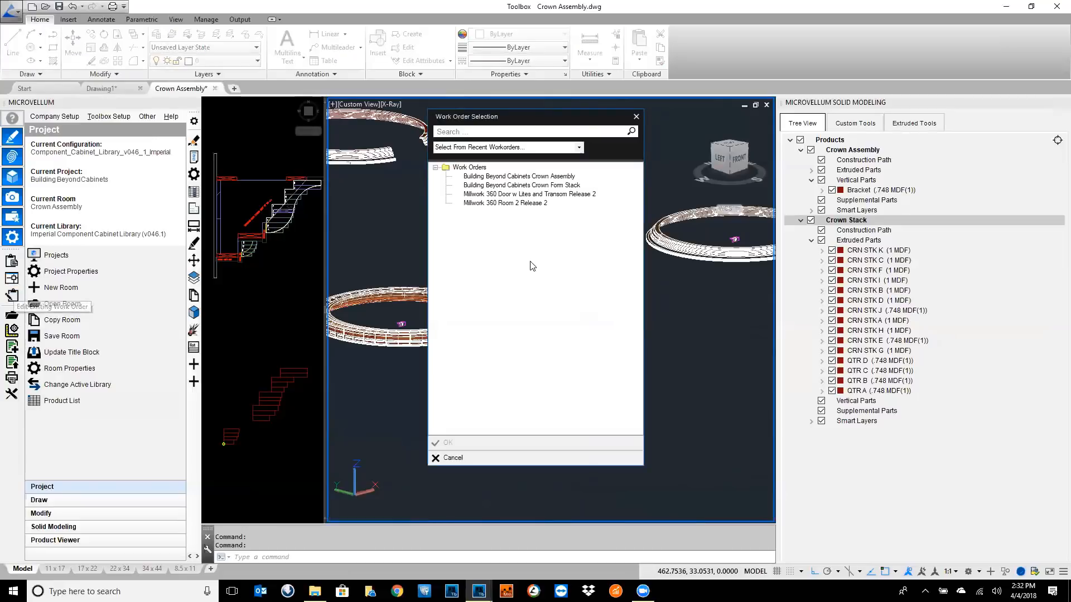
{"action": "left_click", "coordinate": [545, 186]}
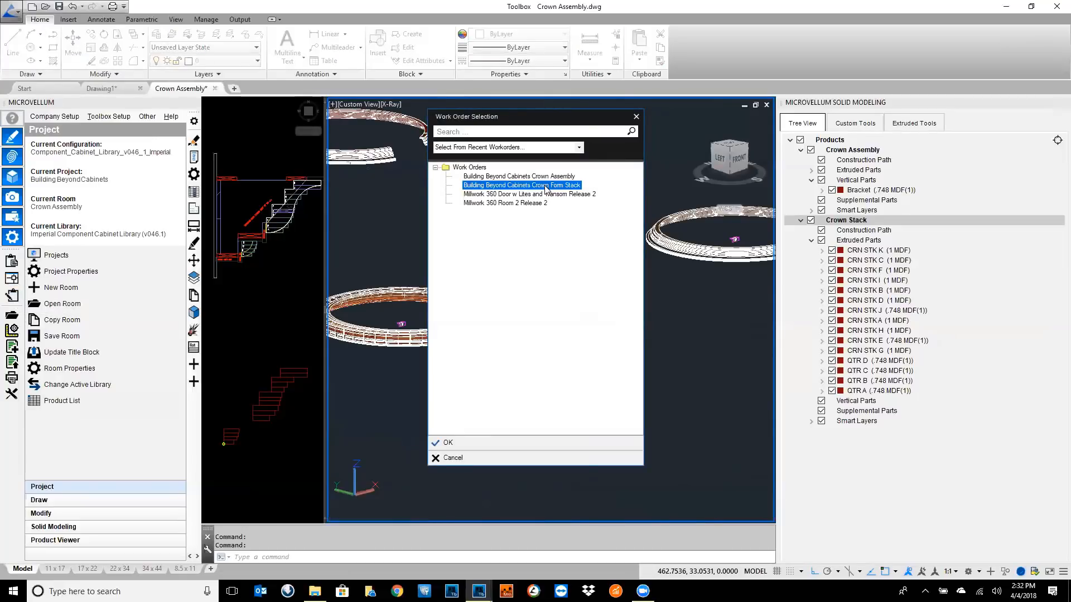
{"action": "left_click", "coordinate": [460, 448]}
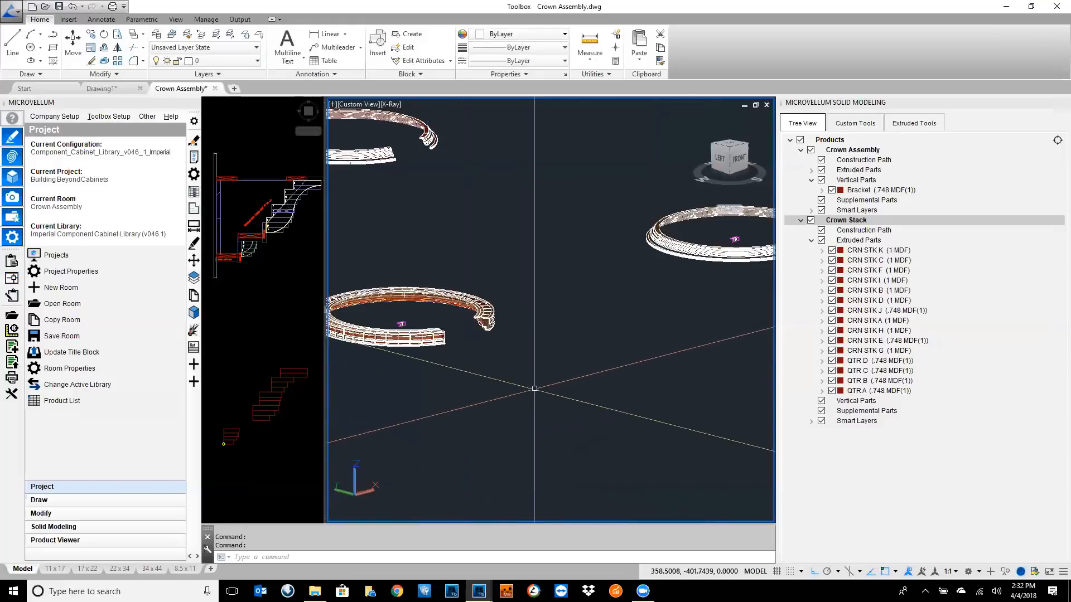
- Erase the frontmost crown ring product in the 3D view with the Microvellum erase command
{"action": "scroll", "coordinate": [534, 386], "scroll_direction": "down", "scroll_amount": 2}
{"action": "middle_click_drag", "start_coordinate": [542, 386], "coordinate": [625, 395]}
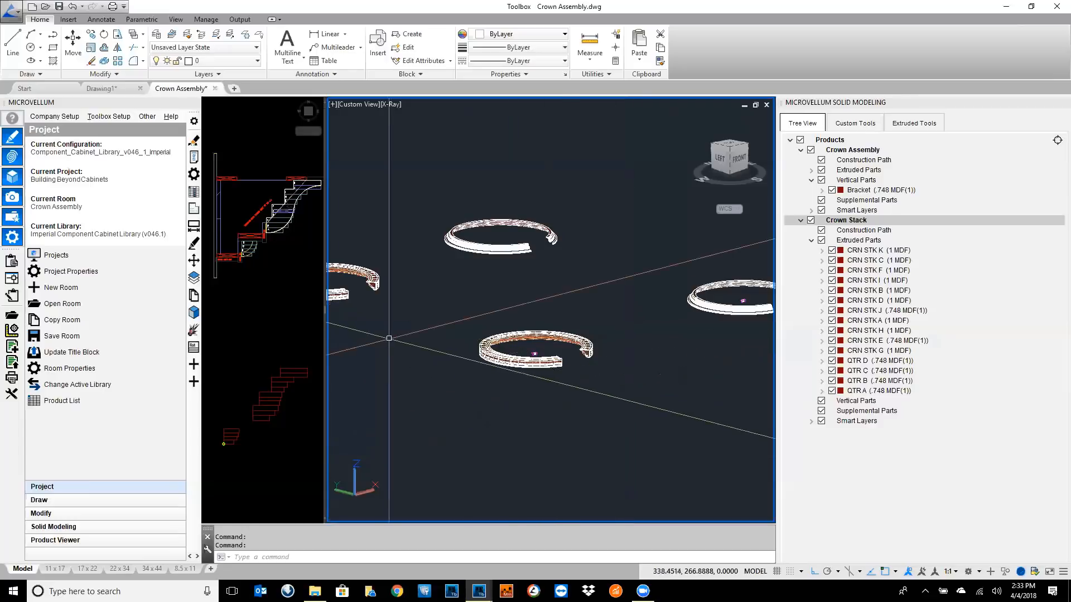
{"action": "middle_click_drag", "start_coordinate": [387, 340], "coordinate": [498, 382]}
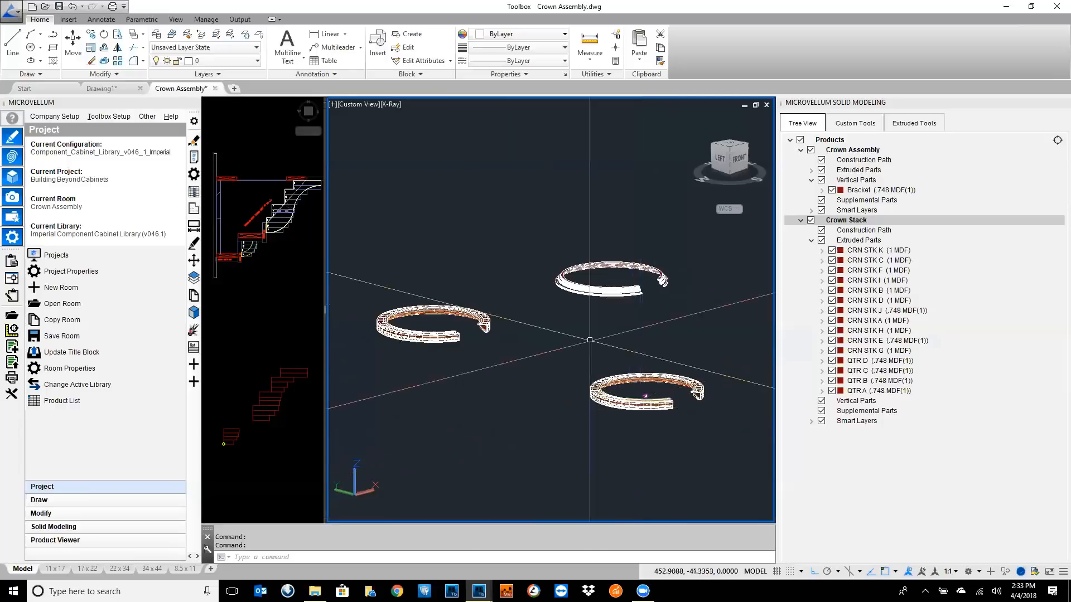
{"action": "left_click", "coordinate": [194, 141]}
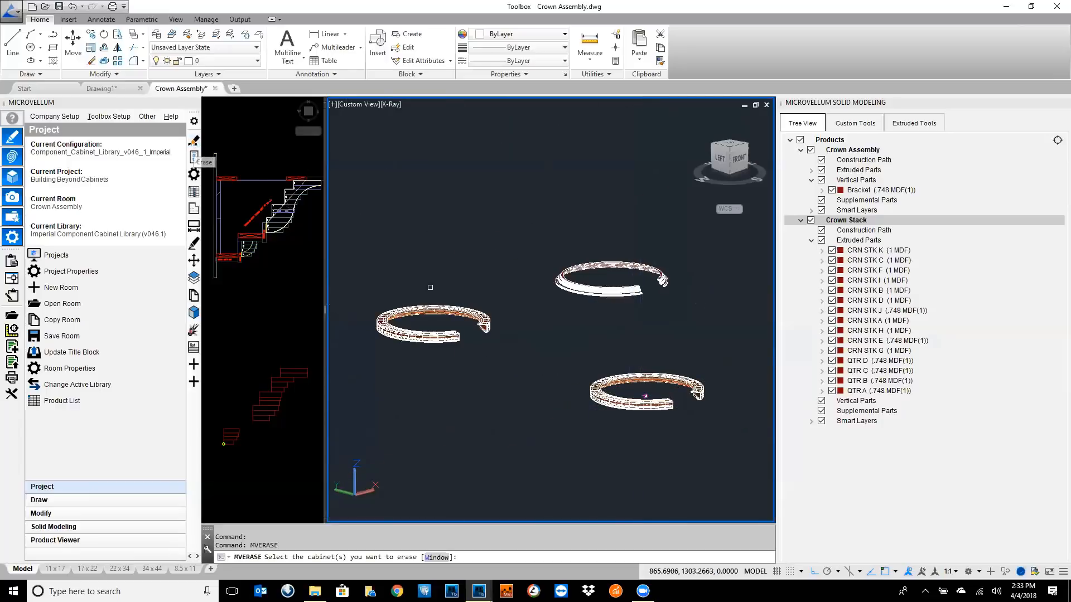
{"action": "left_click", "coordinate": [646, 397]}
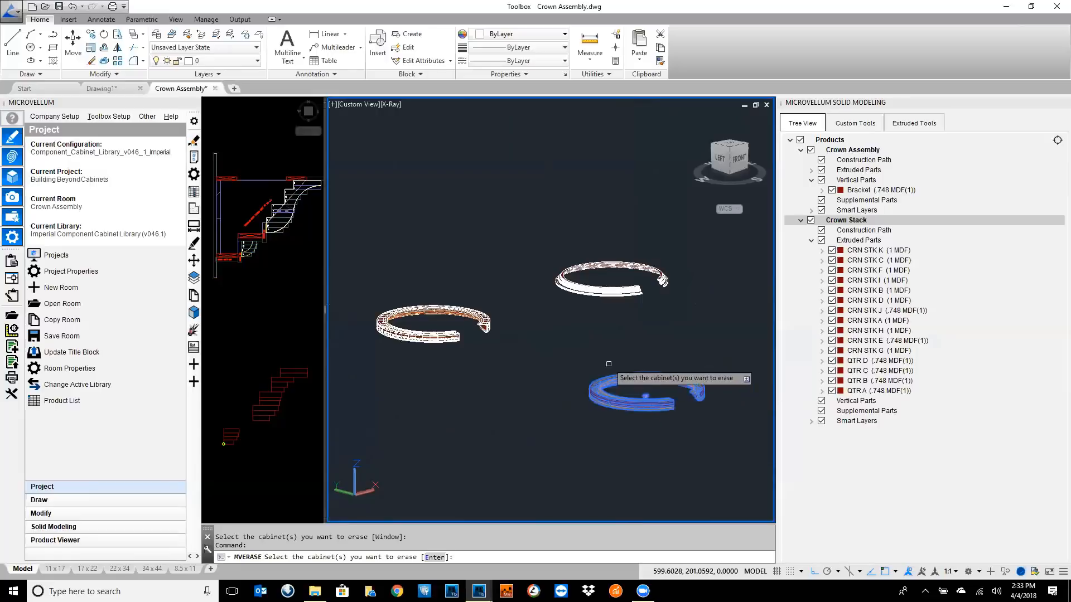
{"action": "key", "text": "Return"}
{"action": "left_click", "coordinate": [544, 314]}
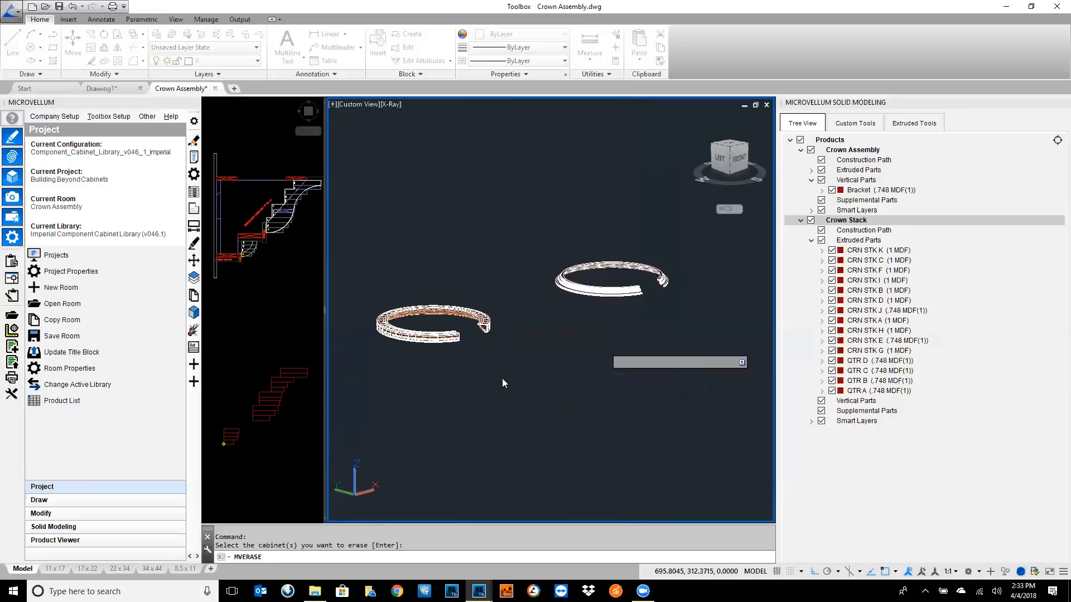
- Stretch the end vertex of the remaining crown assembly's construction path about 3 inches in negative X, and proceed with recalculating its sections
{"action": "scroll", "coordinate": [466, 344], "scroll_direction": "up", "scroll_amount": 10}
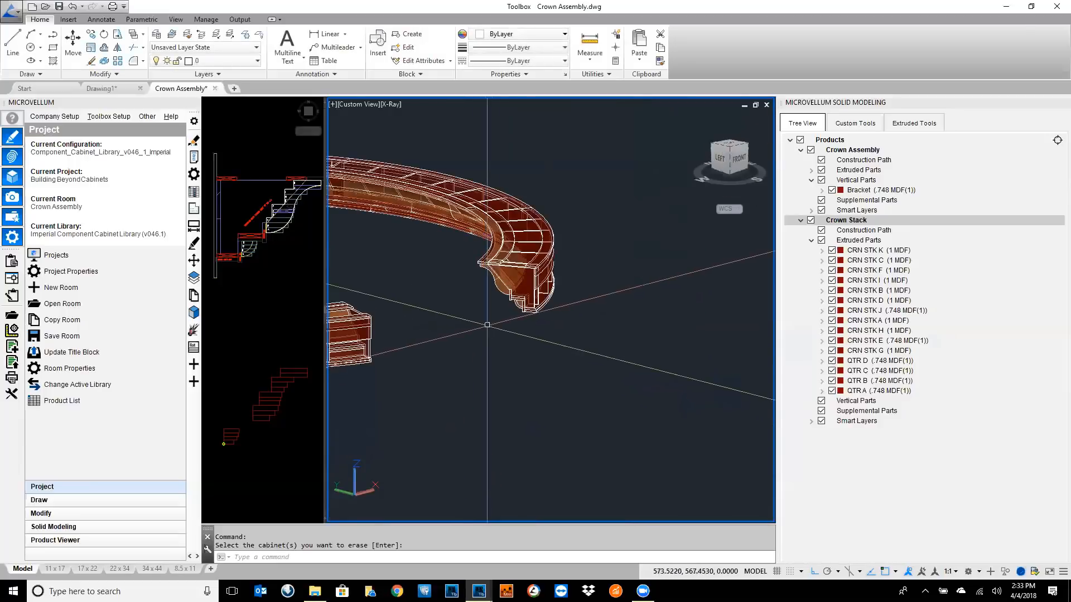
{"action": "scroll", "coordinate": [527, 333], "scroll_direction": "up", "scroll_amount": 5}
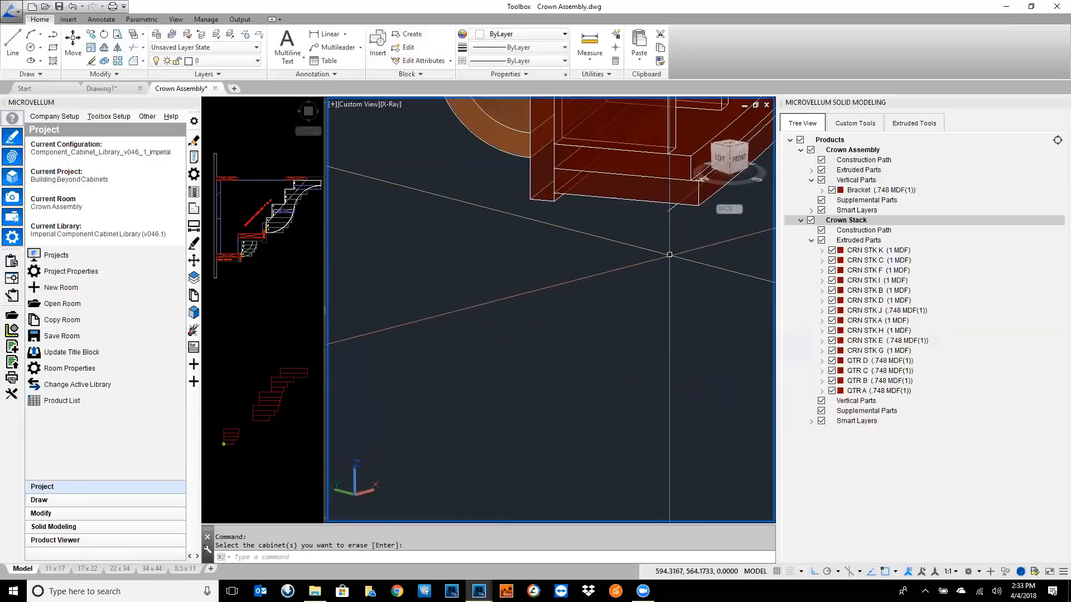
{"action": "left_click", "coordinate": [579, 279]}
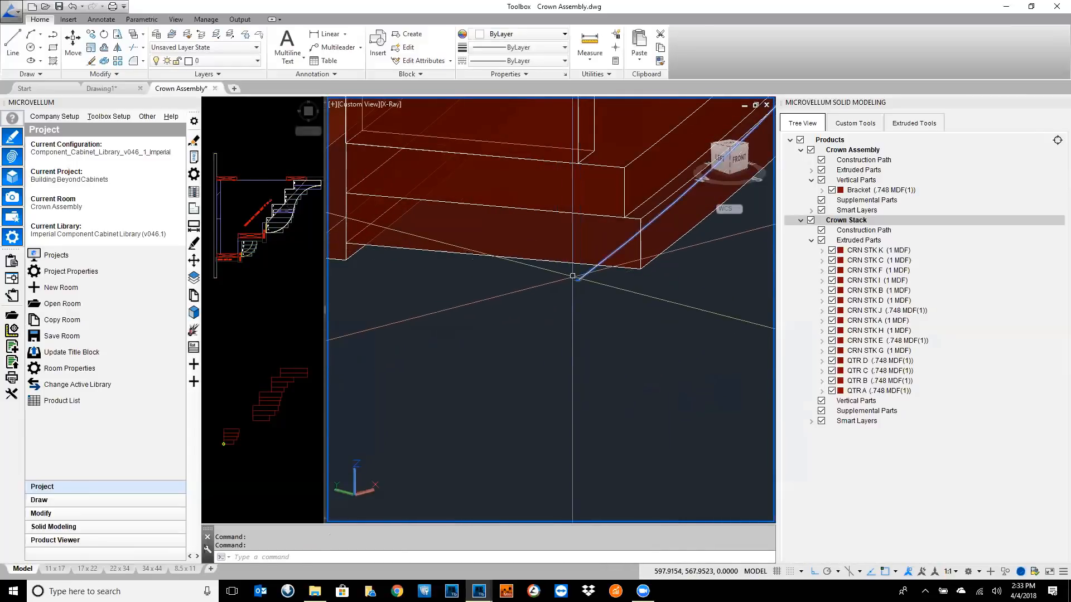
{"action": "mouse_move", "coordinate": [578, 282]}
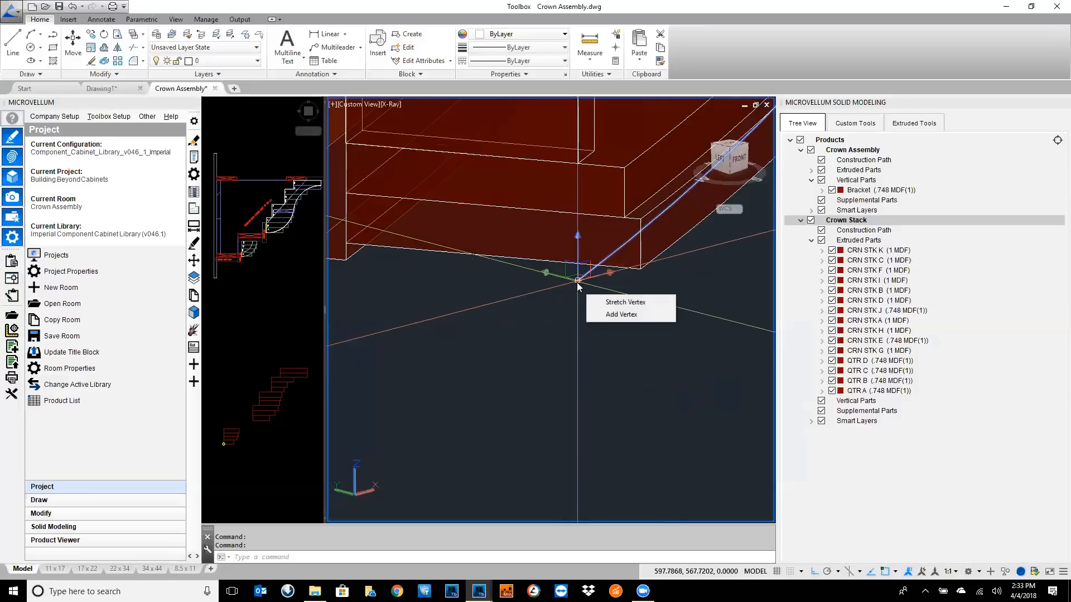
{"action": "left_click", "coordinate": [578, 281]}
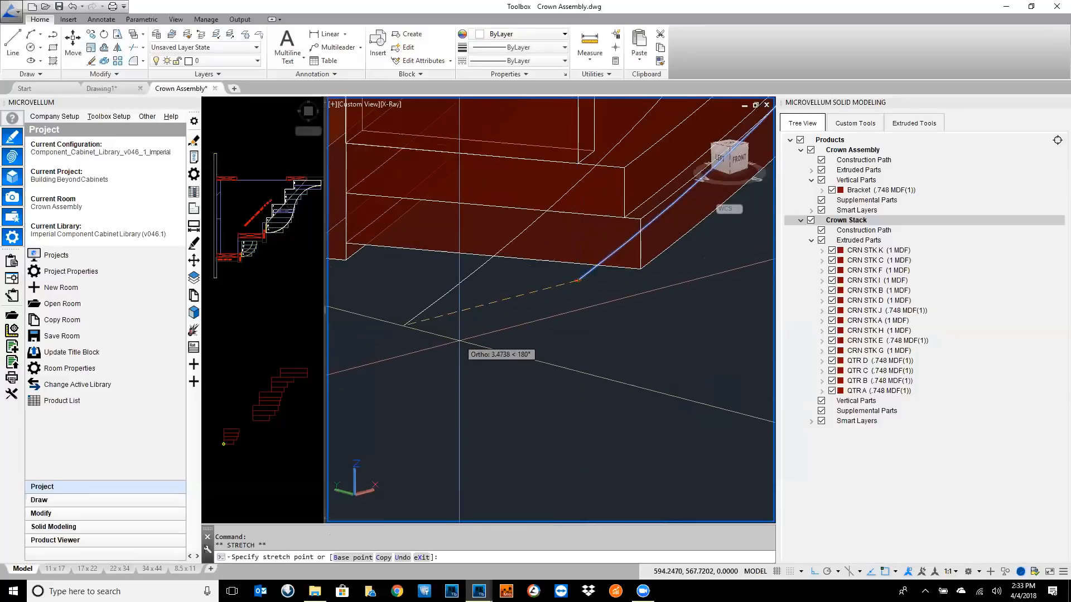
{"action": "left_click", "coordinate": [377, 306]}
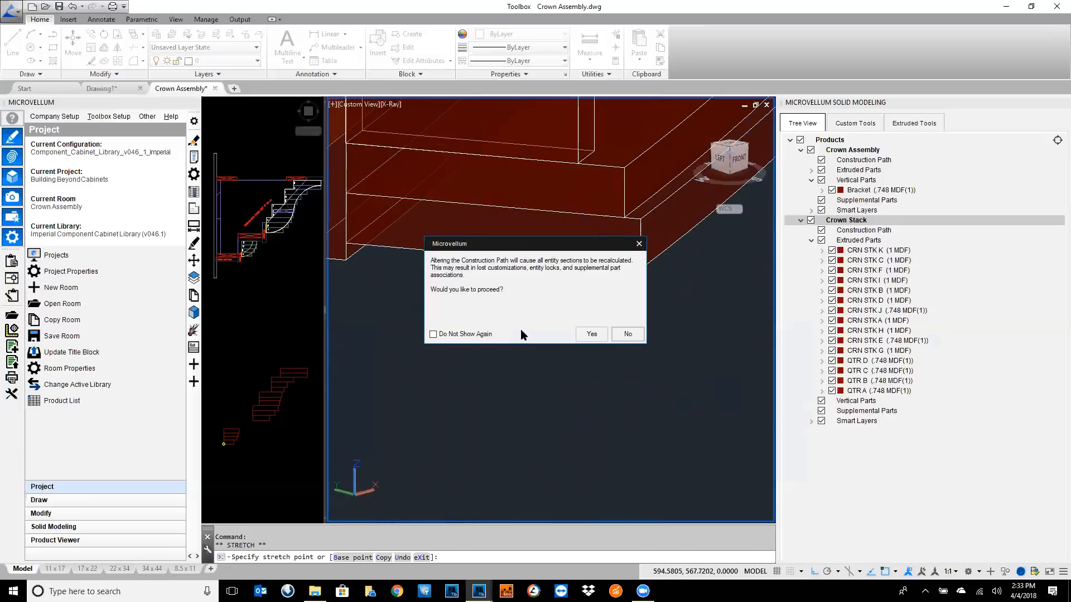
{"action": "left_click", "coordinate": [592, 334]}
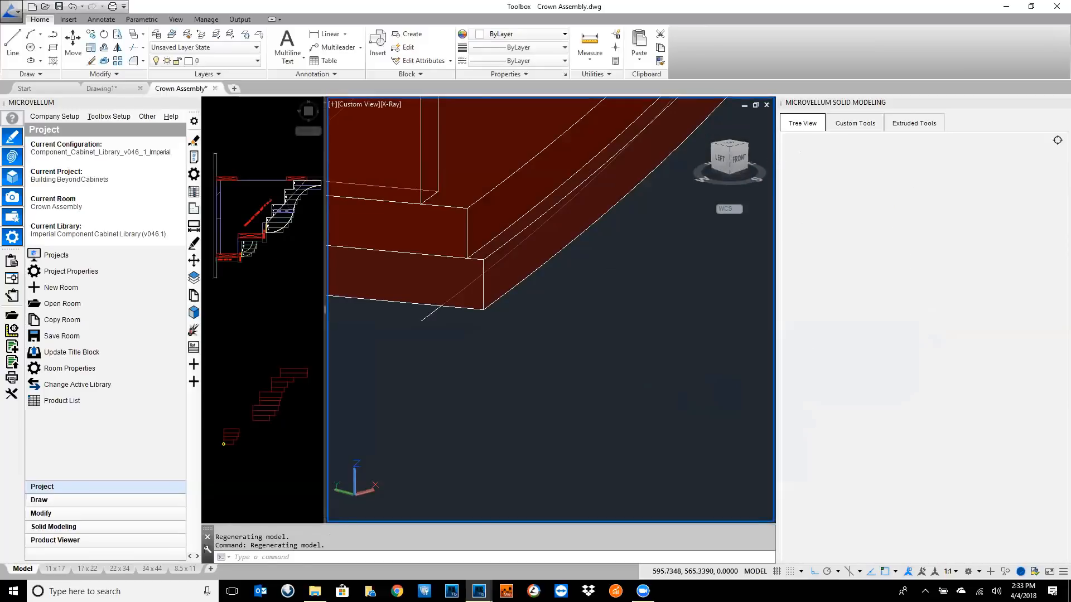
{"action": "scroll", "coordinate": [437, 378], "scroll_direction": "down", "scroll_amount": 13}
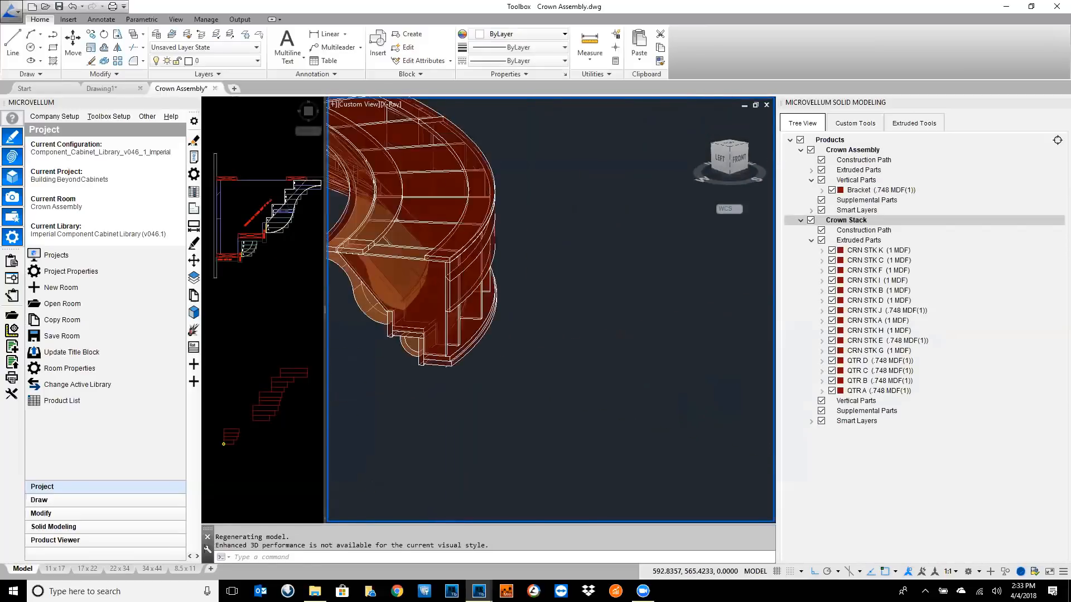
{"action": "middle_click_drag", "start_coordinate": [468, 377], "coordinate": [580, 371]}
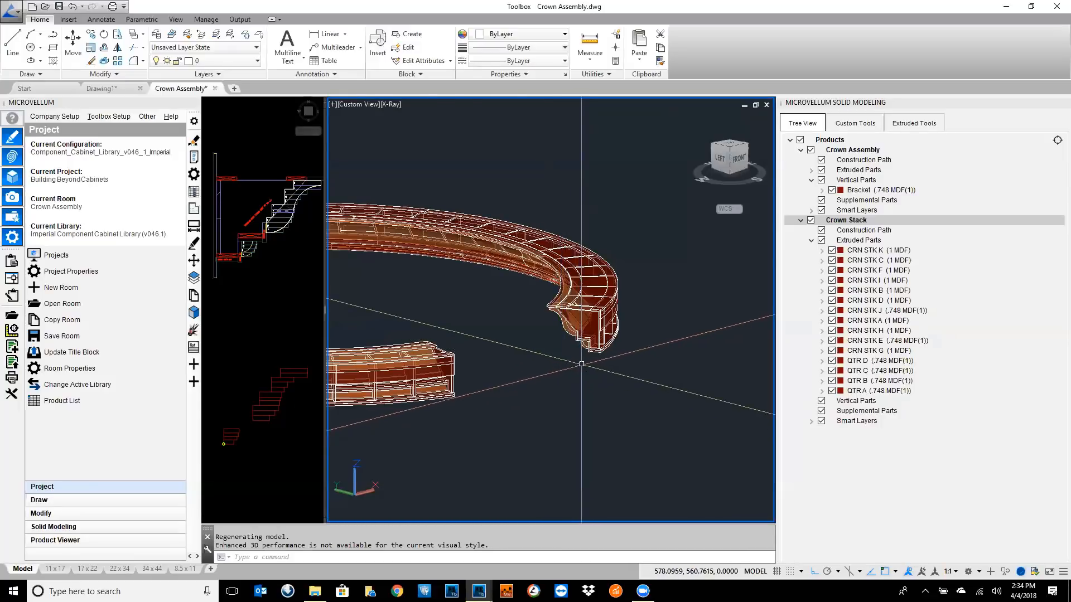
- Examine the open end of the curved crown assembly and the whole recalculated ring in the 3D view
{"action": "scroll", "coordinate": [585, 365], "scroll_direction": "up", "scroll_amount": 3}
{"action": "scroll", "coordinate": [694, 296], "scroll_direction": "up", "scroll_amount": 3}
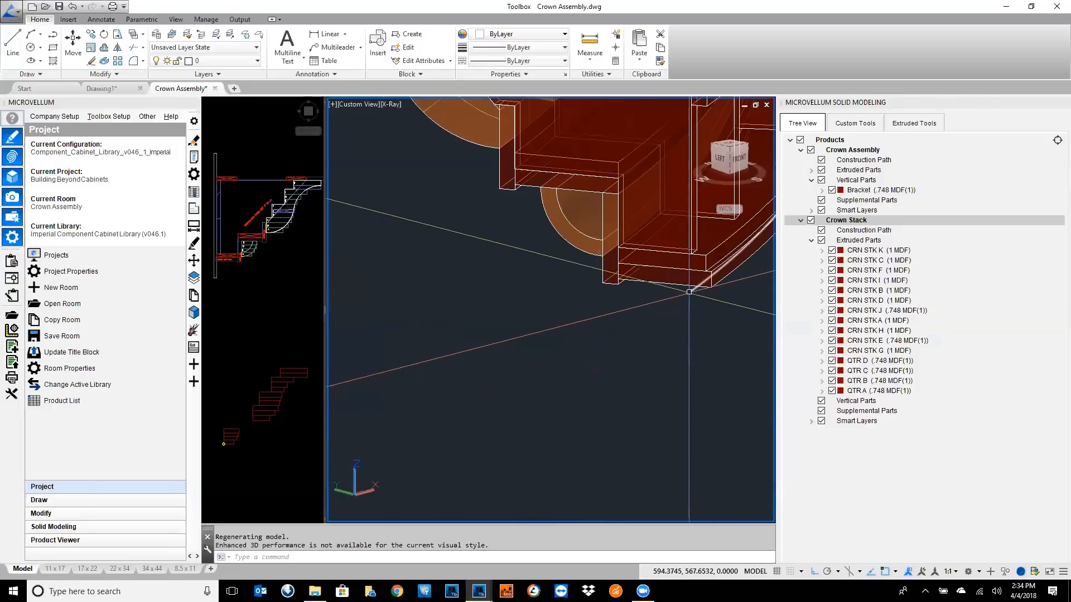
{"action": "scroll", "coordinate": [512, 358], "scroll_direction": "down", "scroll_amount": 3}
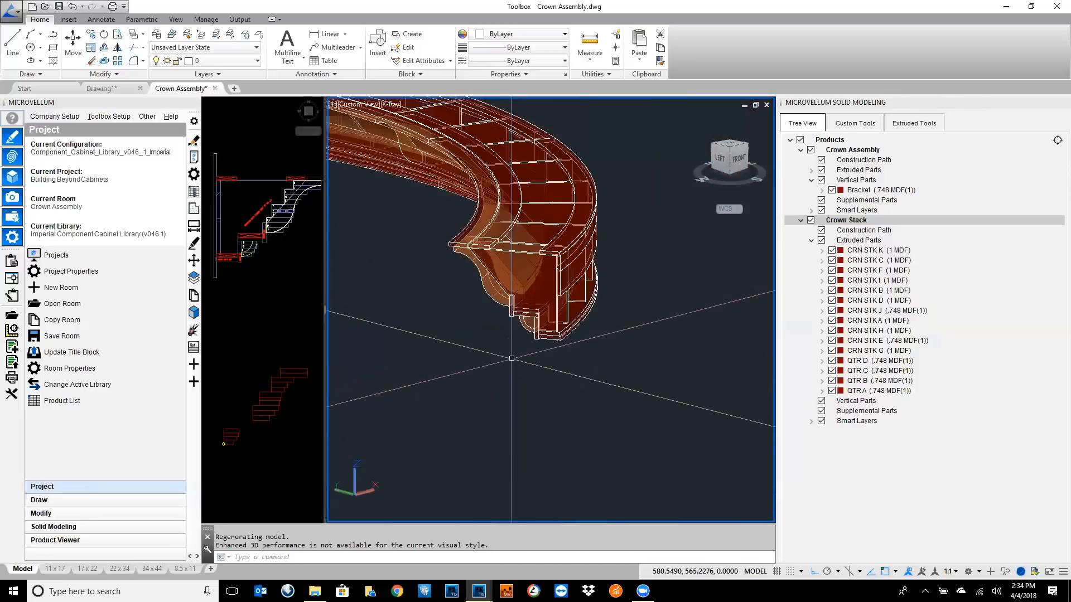
{"action": "scroll", "coordinate": [516, 358], "scroll_direction": "down", "scroll_amount": 4}
{"action": "middle_click_drag", "start_coordinate": [502, 374], "coordinate": [636, 385]}
{"action": "scroll", "coordinate": [635, 386], "scroll_direction": "down", "scroll_amount": 3}
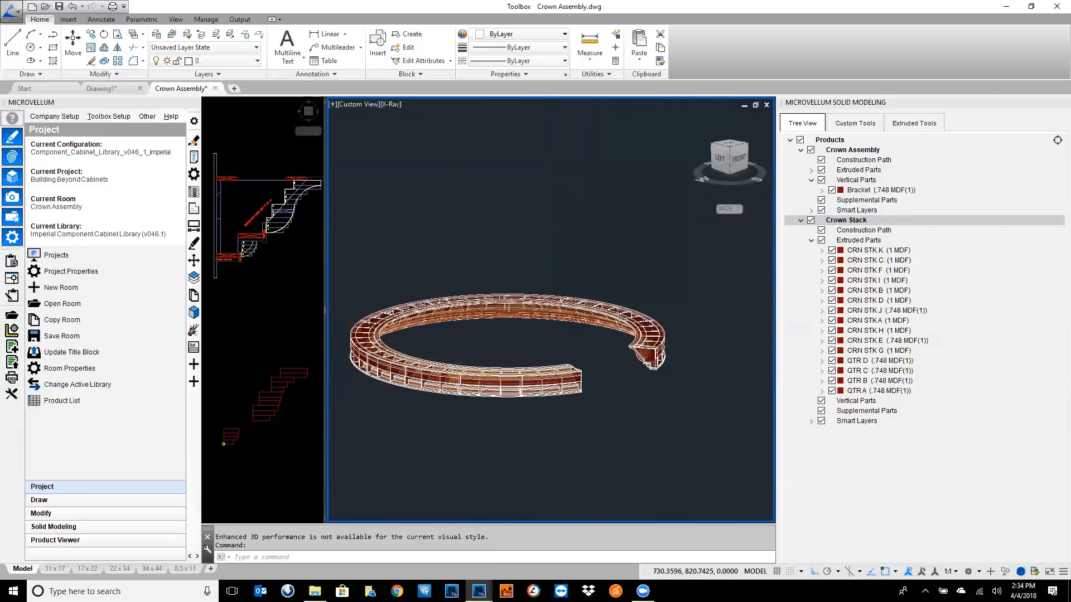
{"action": "scroll", "coordinate": [455, 324], "scroll_direction": "down", "scroll_amount": 2}
{"action": "middle_click_drag", "start_coordinate": [456, 266], "coordinate": [534, 290]}
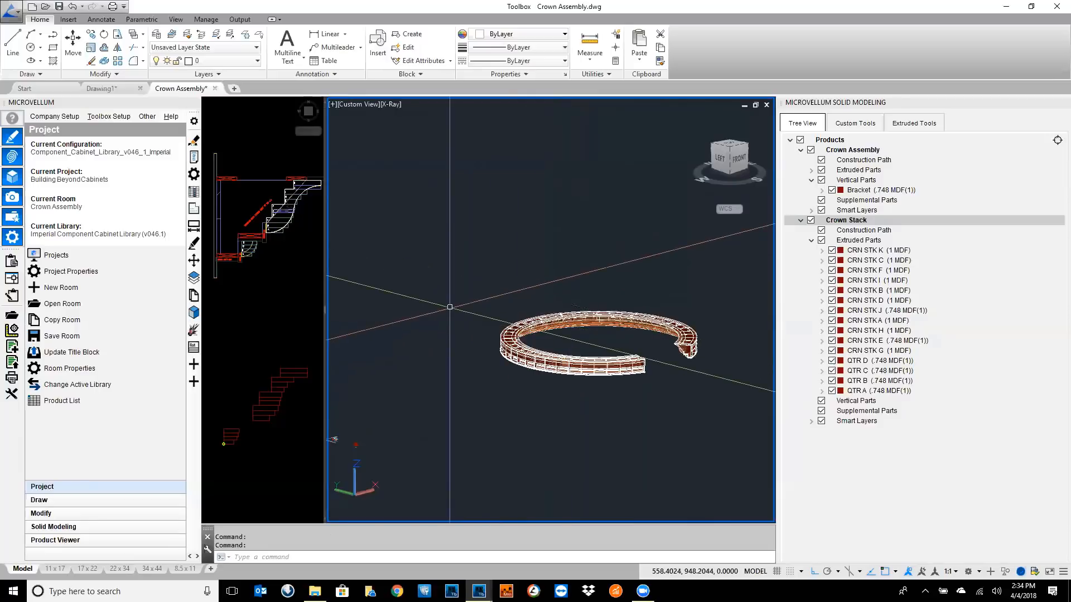
- Draw a small circle inside the bracket outline of the crown profile, and check the resulting holes along the 3D ring
{"action": "left_click", "coordinate": [283, 336]}
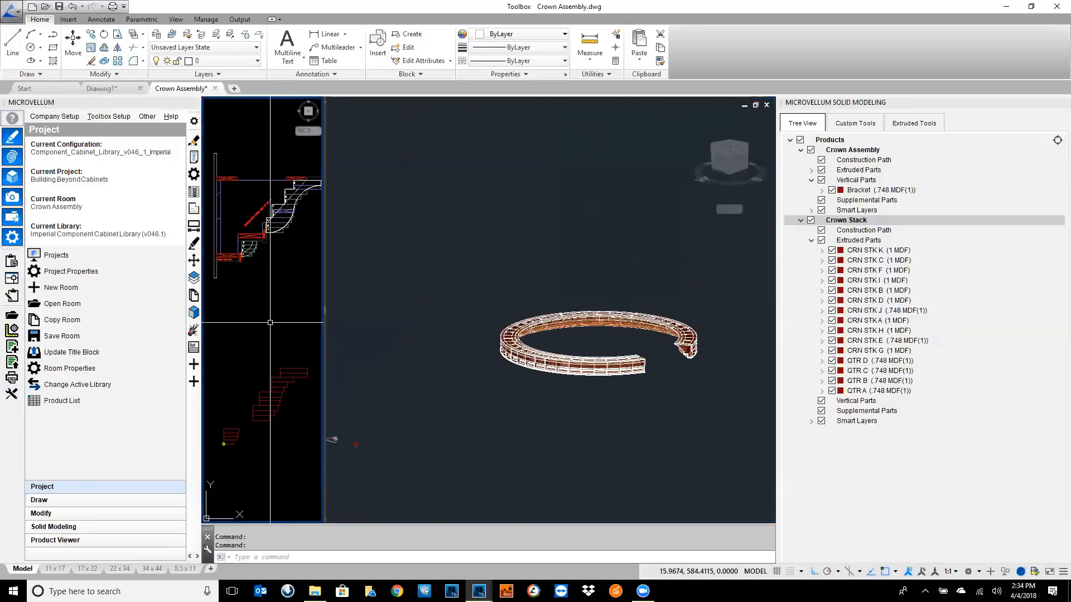
{"action": "middle_click_drag", "start_coordinate": [270, 325], "coordinate": [250, 504]}
{"action": "middle_click_drag", "start_coordinate": [247, 259], "coordinate": [270, 375]}
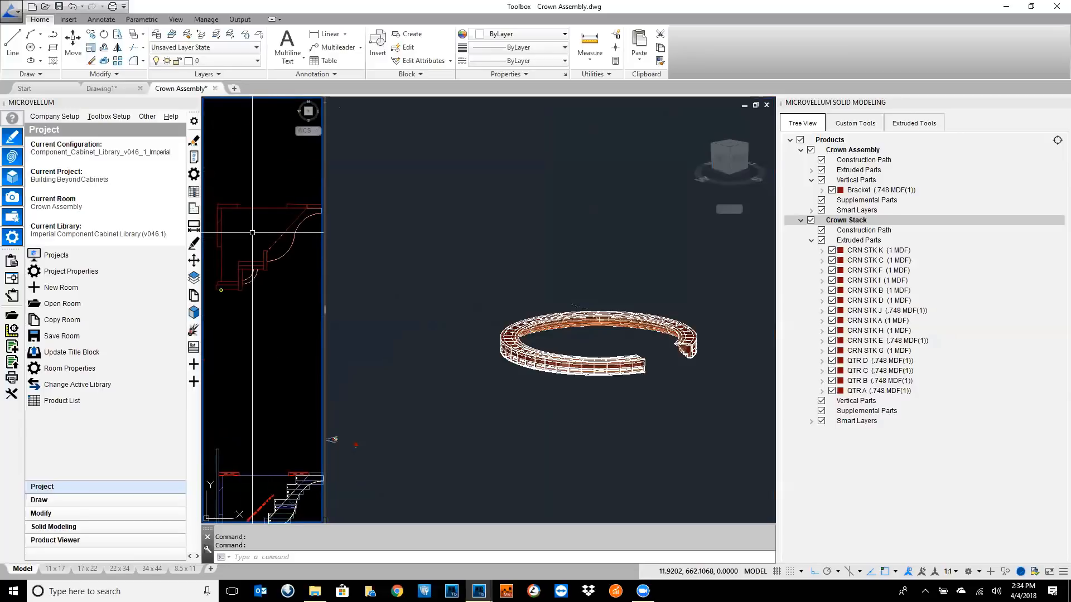
{"action": "type", "text": "c"}
{"action": "key", "text": "Return"}
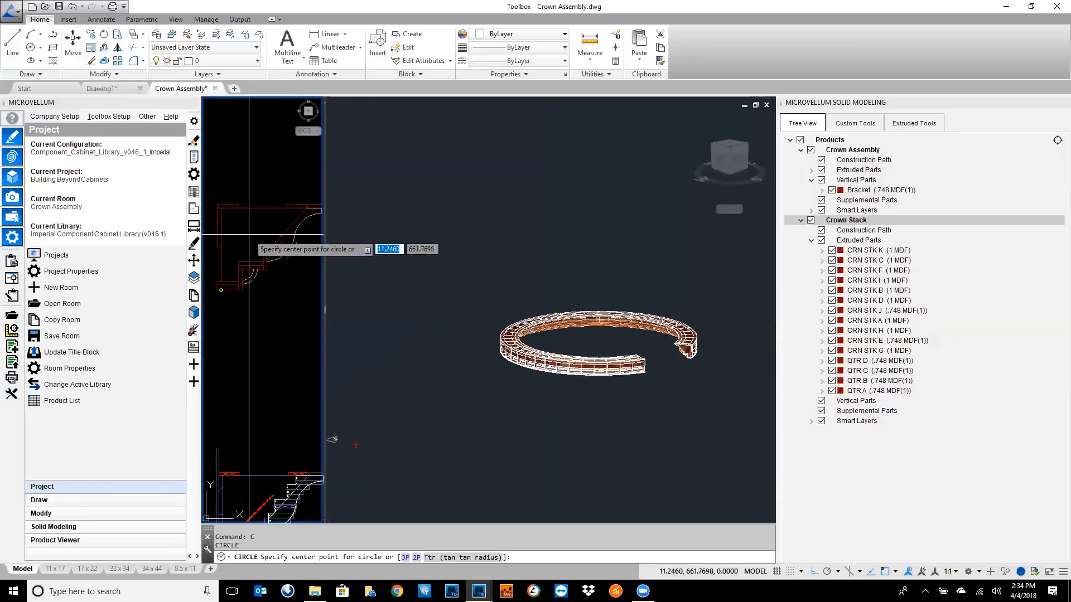
{"action": "left_click", "coordinate": [249, 235]}
{"action": "left_click", "coordinate": [244, 231]}
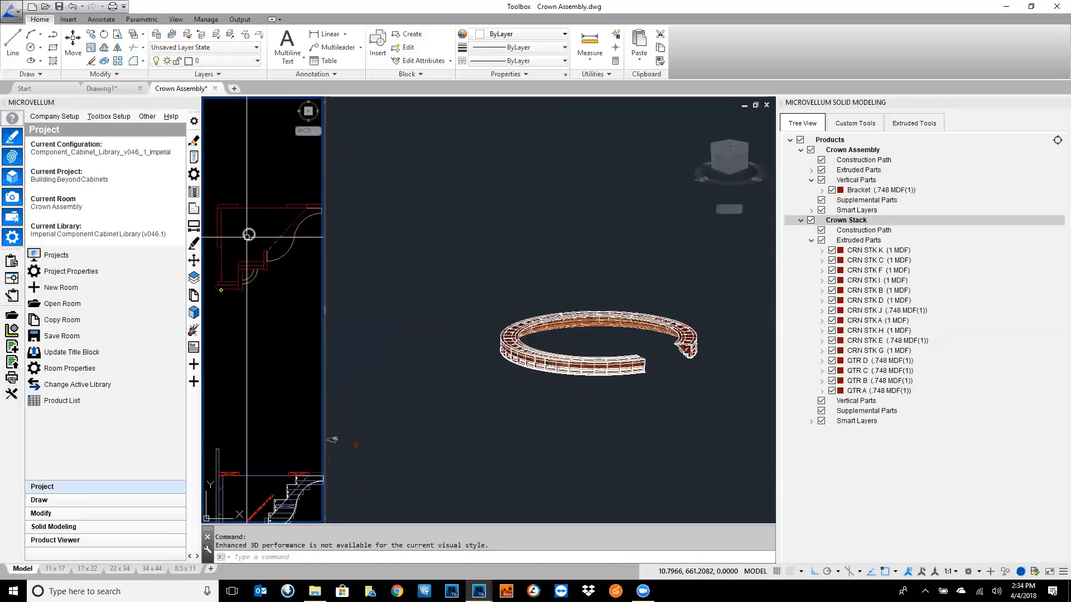
{"action": "left_click", "coordinate": [694, 389]}
{"action": "scroll", "coordinate": [694, 389], "scroll_direction": "up", "scroll_amount": 8}
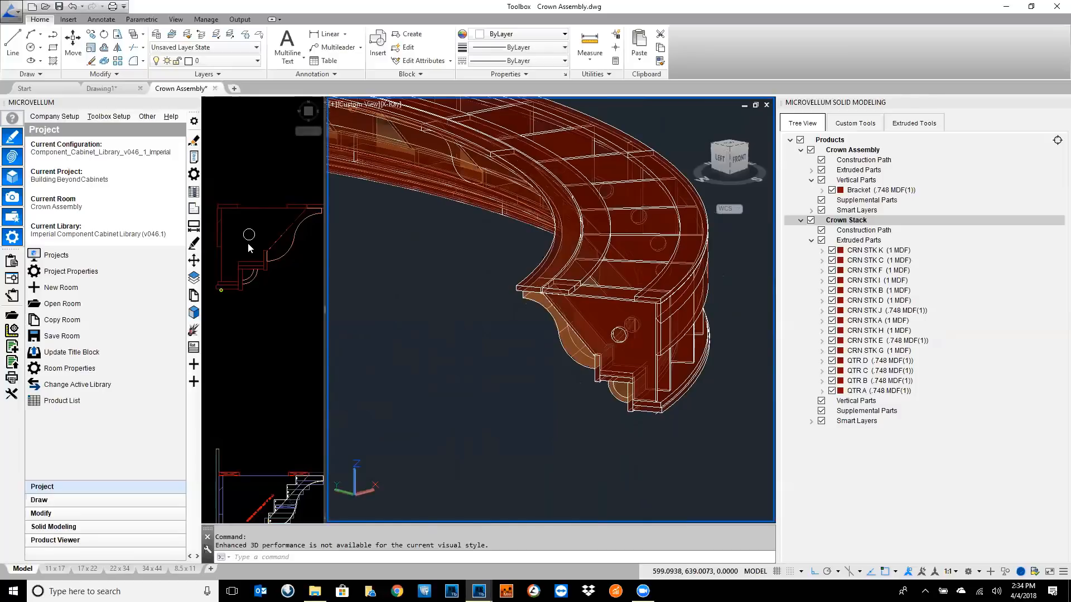
{"action": "scroll", "coordinate": [514, 425], "scroll_direction": "down", "scroll_amount": 2}
{"action": "scroll", "coordinate": [514, 425], "scroll_direction": "down", "scroll_amount": 3}
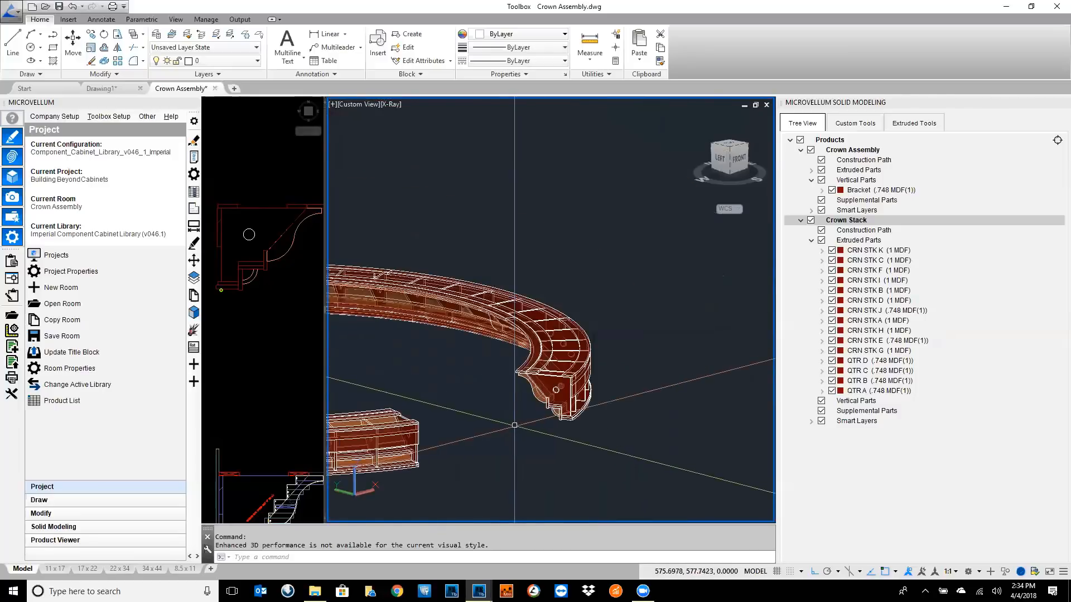
{"action": "middle_click_drag", "start_coordinate": [509, 438], "coordinate": [573, 432]}
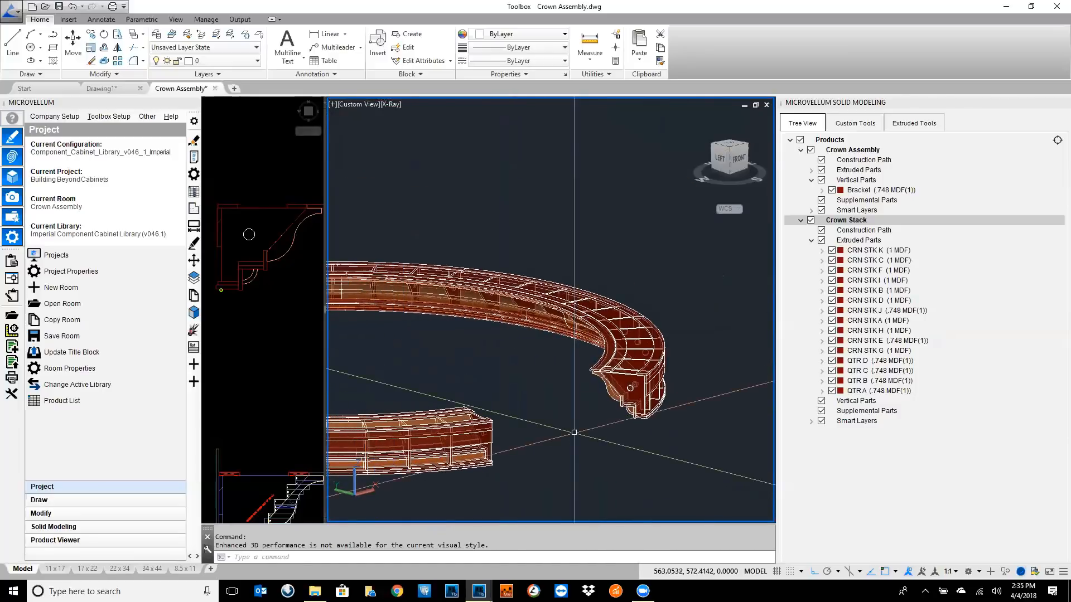
{"action": "middle_click_drag", "start_coordinate": [227, 304], "coordinate": [255, 305]}
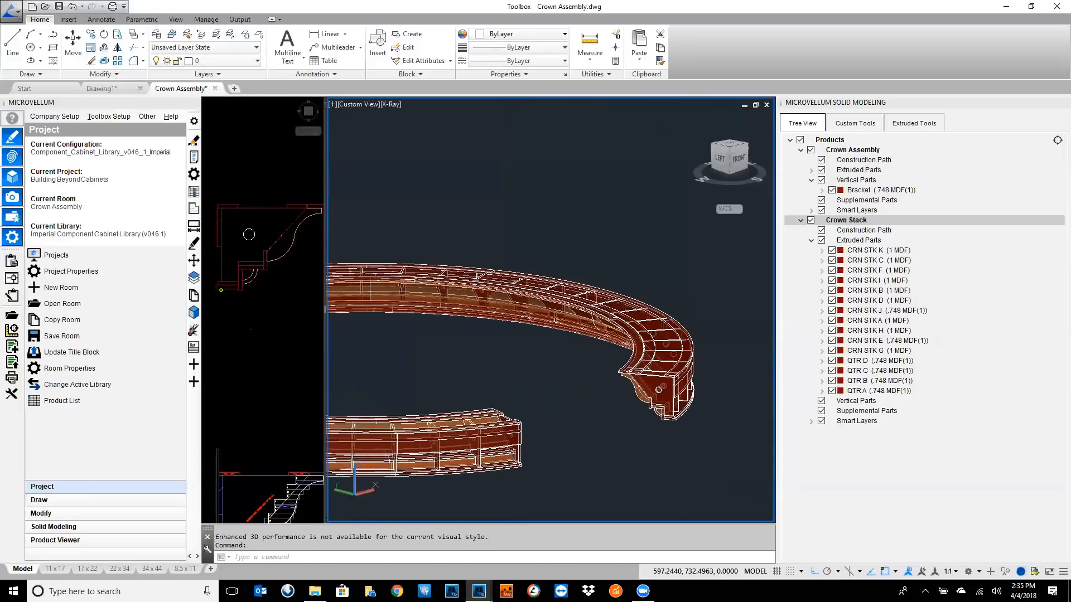
- Stretch the inner end of the horizontal strip on top of the crown profile about 1 inch in positive X
{"action": "left_click", "coordinate": [256, 305]}
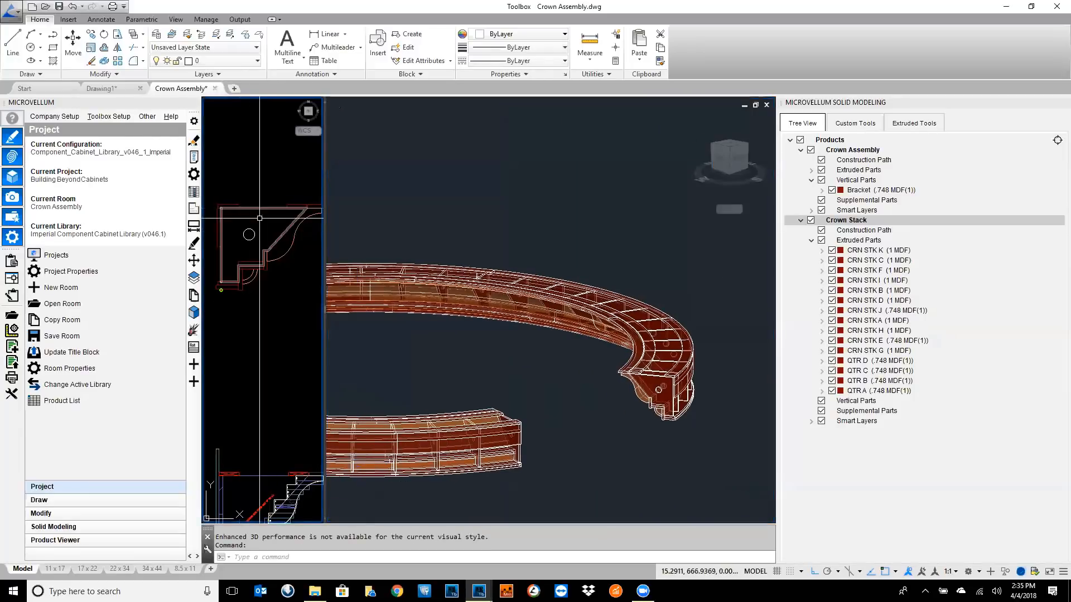
{"action": "scroll", "coordinate": [264, 297], "scroll_direction": "up", "scroll_amount": 2}
{"action": "middle_click_drag", "start_coordinate": [245, 237], "coordinate": [295, 290]}
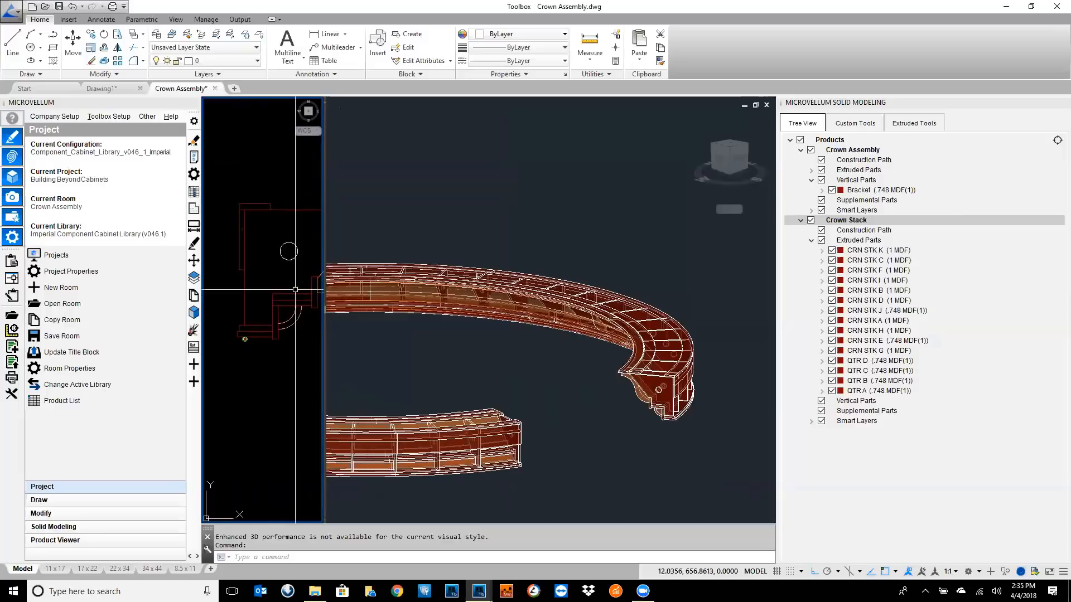
{"action": "scroll", "coordinate": [275, 196], "scroll_direction": "up", "scroll_amount": 2}
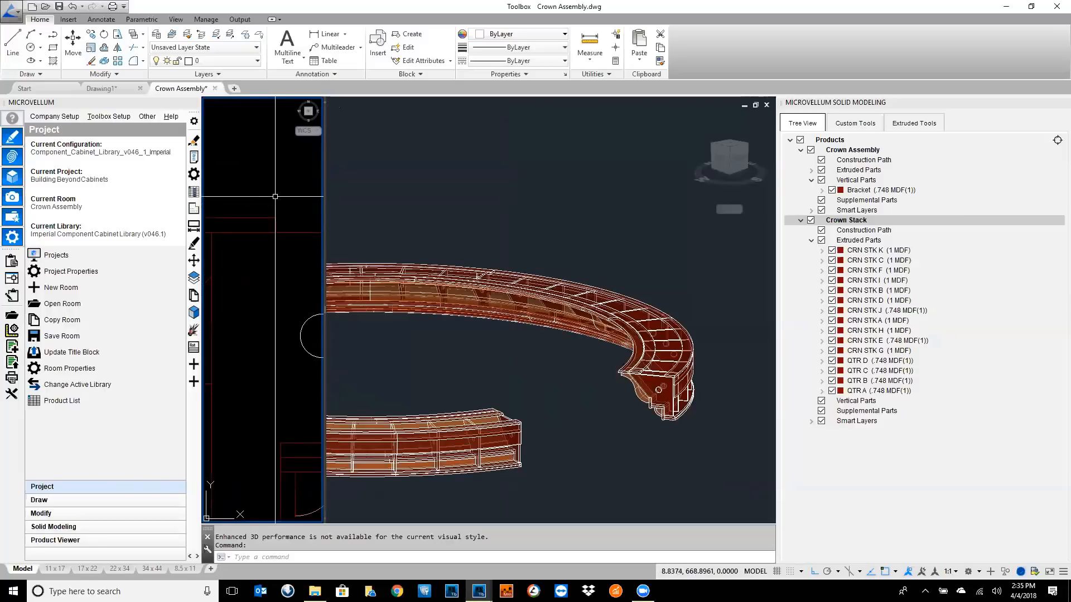
{"action": "key", "text": "Return"}
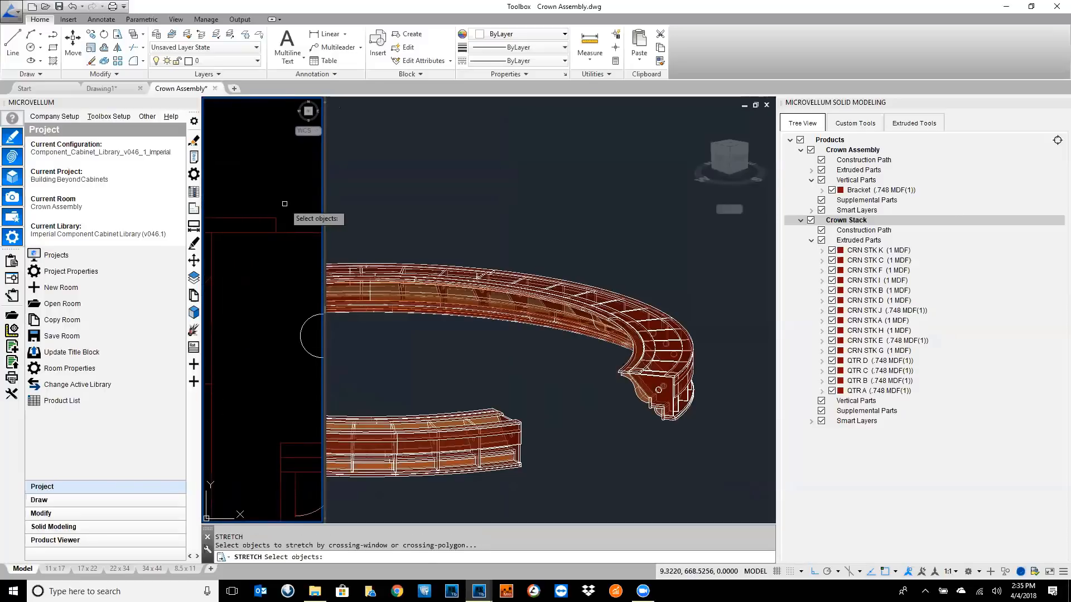
{"action": "left_click", "coordinate": [287, 212]}
{"action": "left_click", "coordinate": [264, 238]}
{"action": "key", "text": "Return"}
{"action": "left_click", "coordinate": [255, 260]}
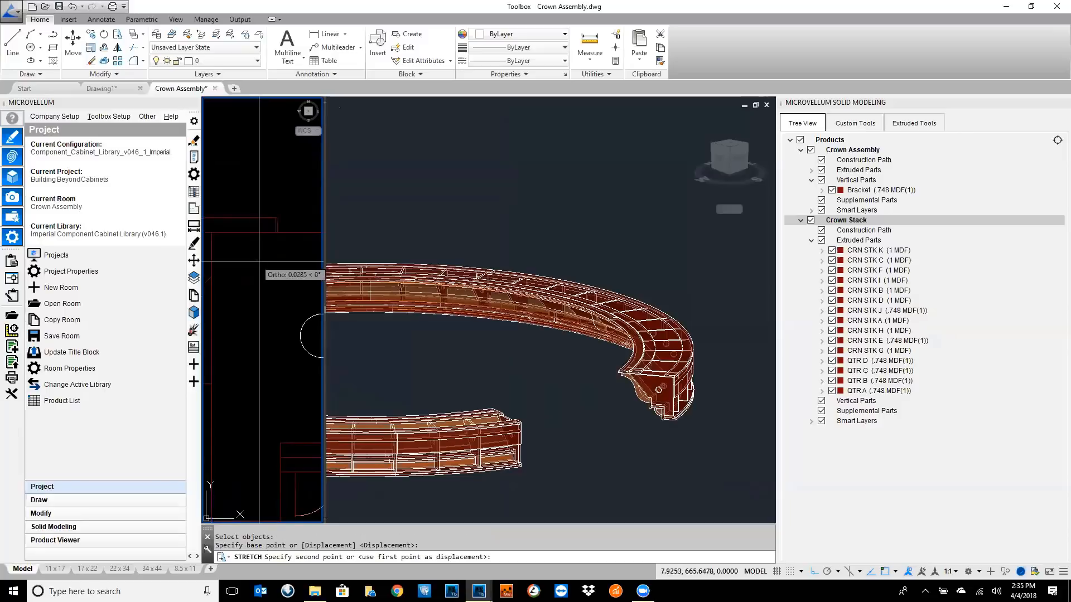
{"action": "left_click", "coordinate": [278, 262]}
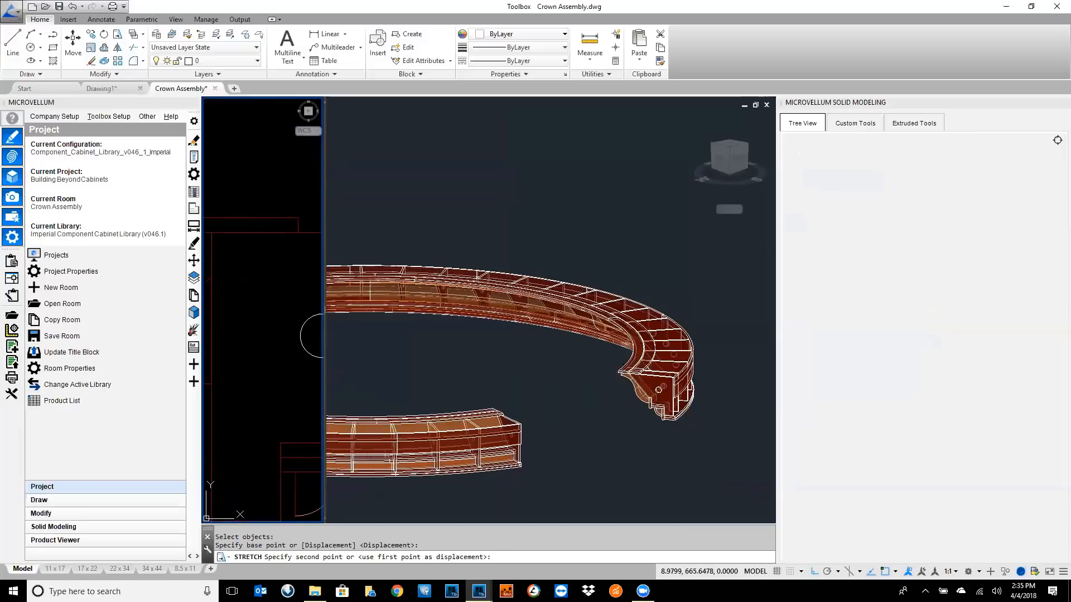
- Check the updated crown ring in the 3D view and save the Crown Assembly drawing
{"action": "left_click", "coordinate": [636, 447]}
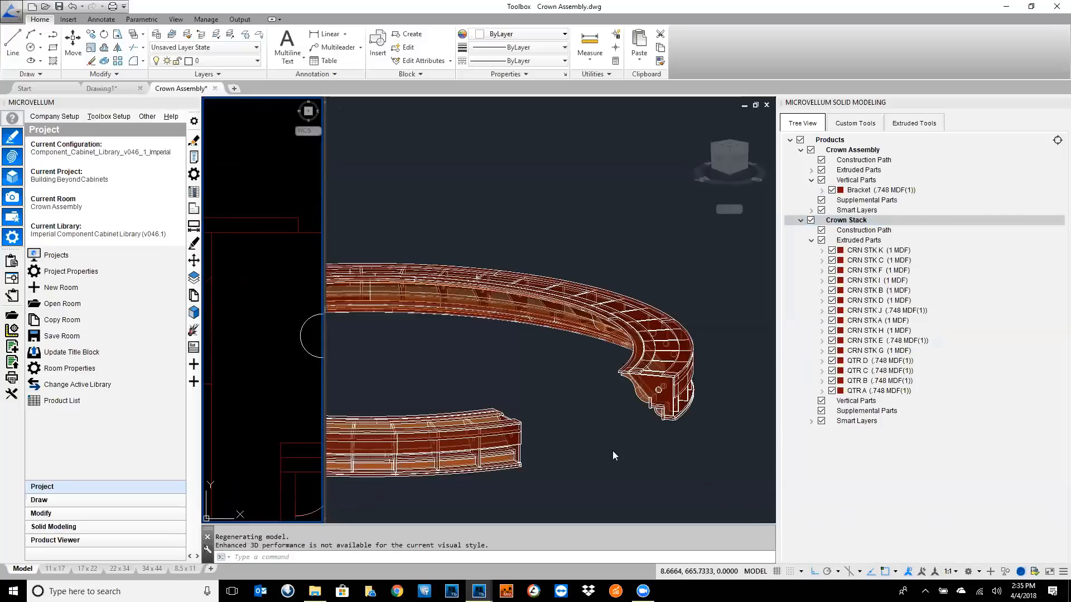
{"action": "left_click", "coordinate": [680, 464]}
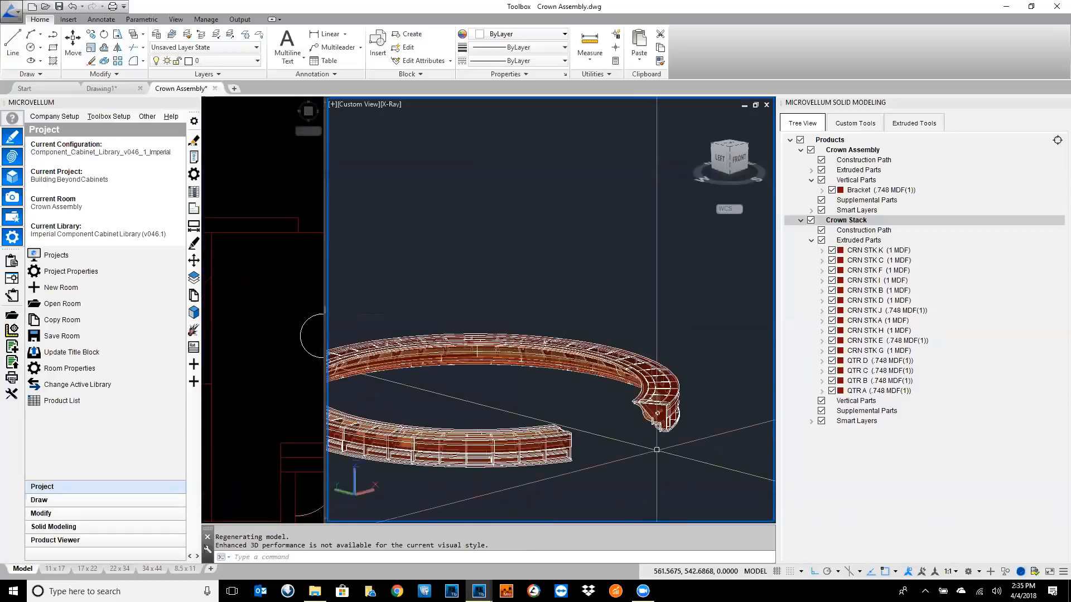
{"action": "scroll", "coordinate": [656, 449], "scroll_direction": "down", "scroll_amount": 5}
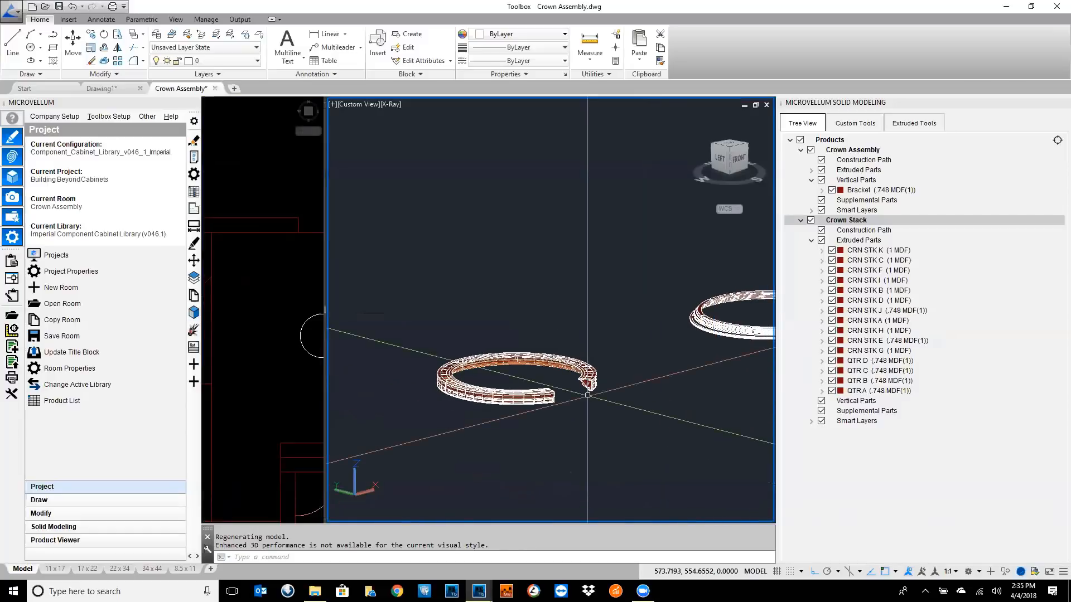
{"action": "key", "text": "ctrl+s"}
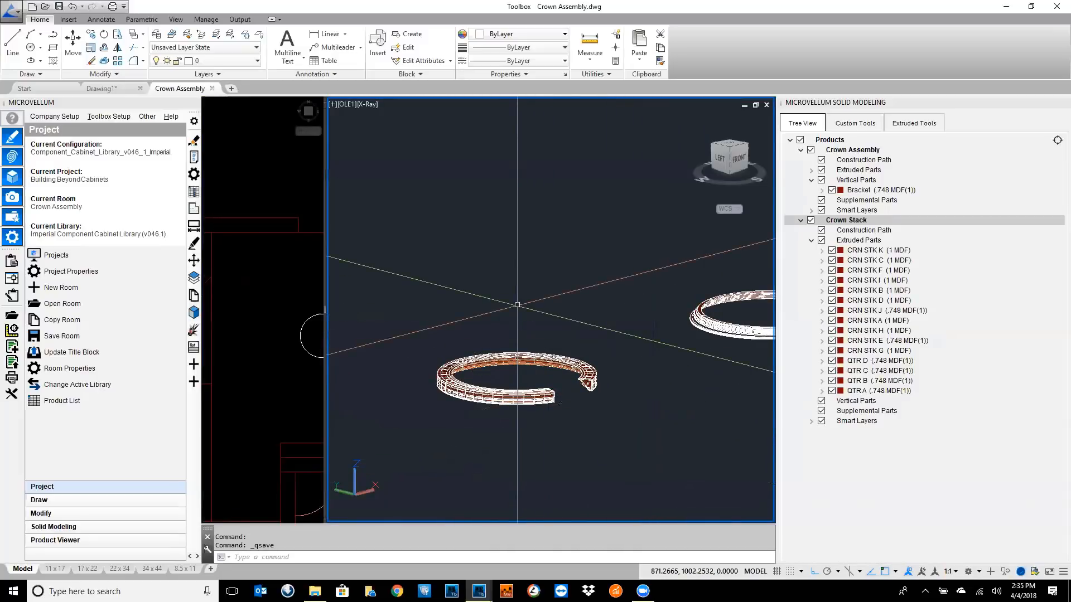
{"action": "scroll", "coordinate": [592, 389], "scroll_direction": "up", "scroll_amount": 4}
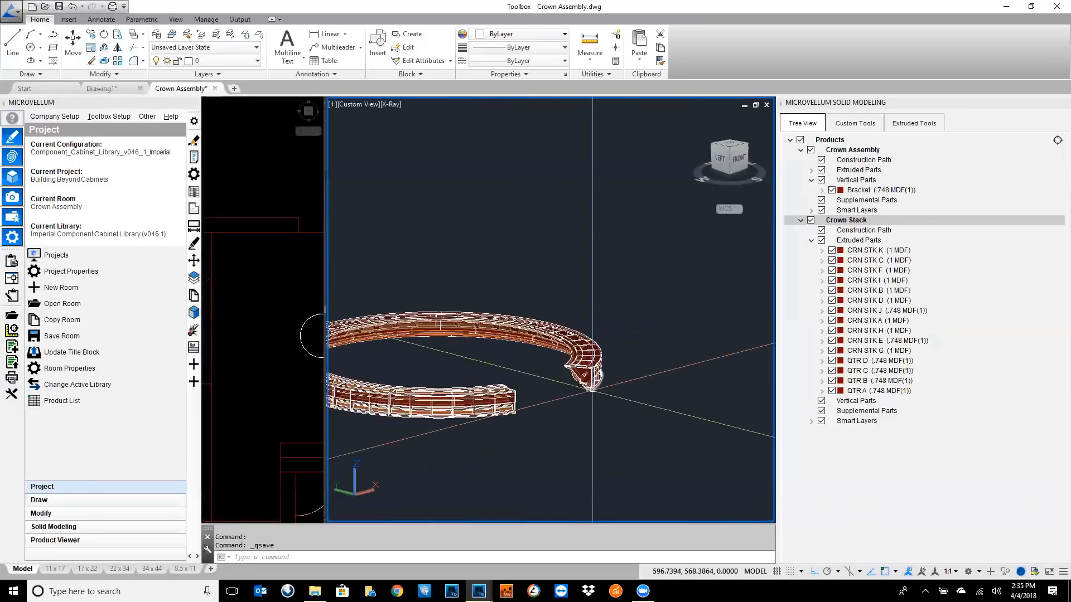
- Examine the curved crown stack ring and its open ends in the 3D view
{"action": "mouse_move", "coordinate": [592, 389]}
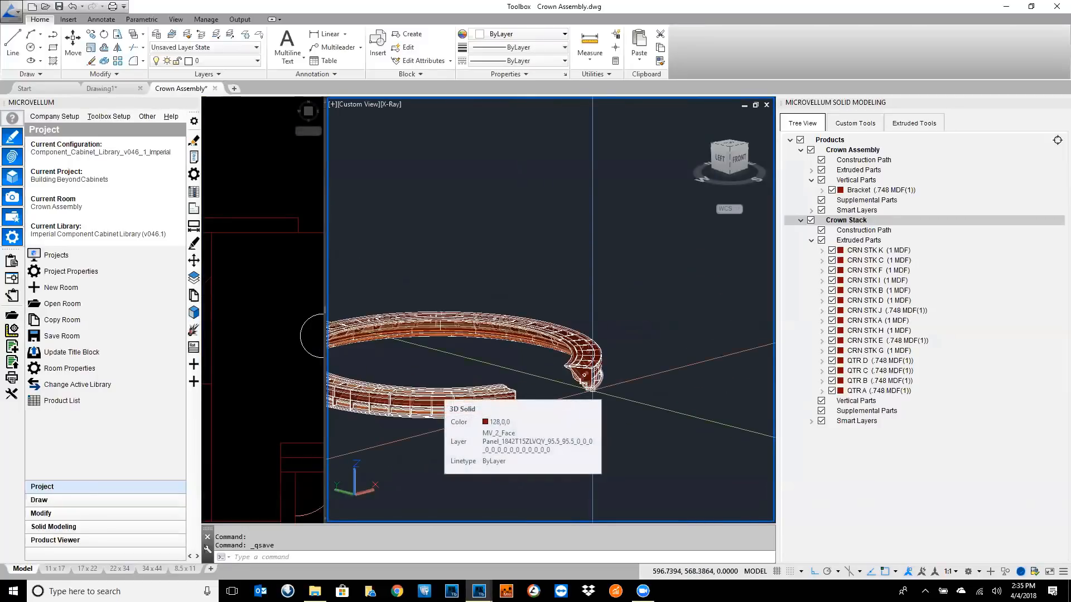
{"action": "middle_click_drag", "start_coordinate": [519, 366], "coordinate": [587, 381], "text": "shift"}
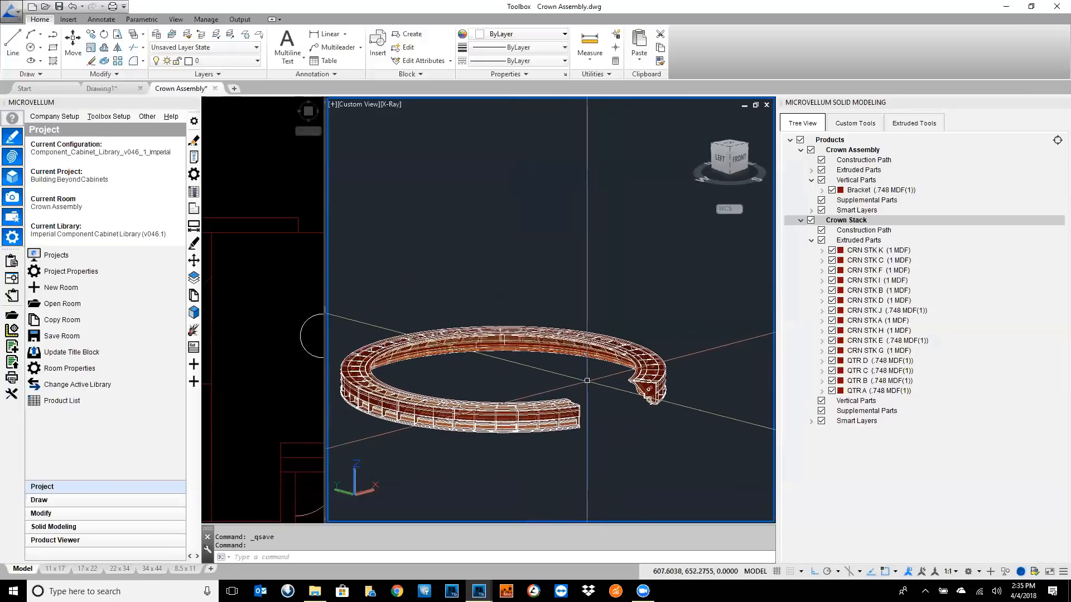
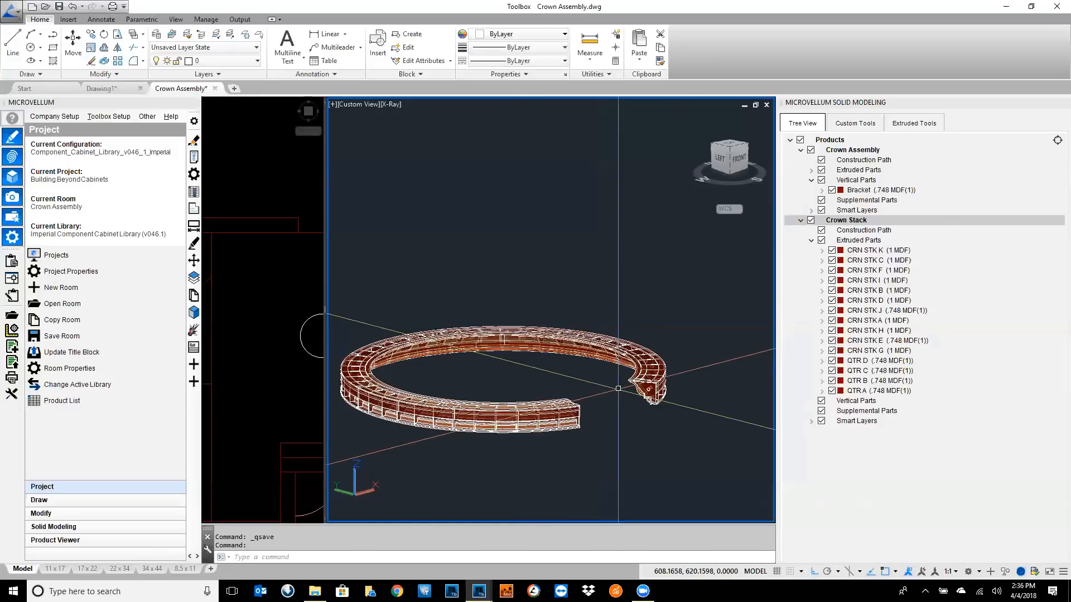
{"action": "scroll", "coordinate": [605, 393], "scroll_direction": "up", "scroll_amount": 3}
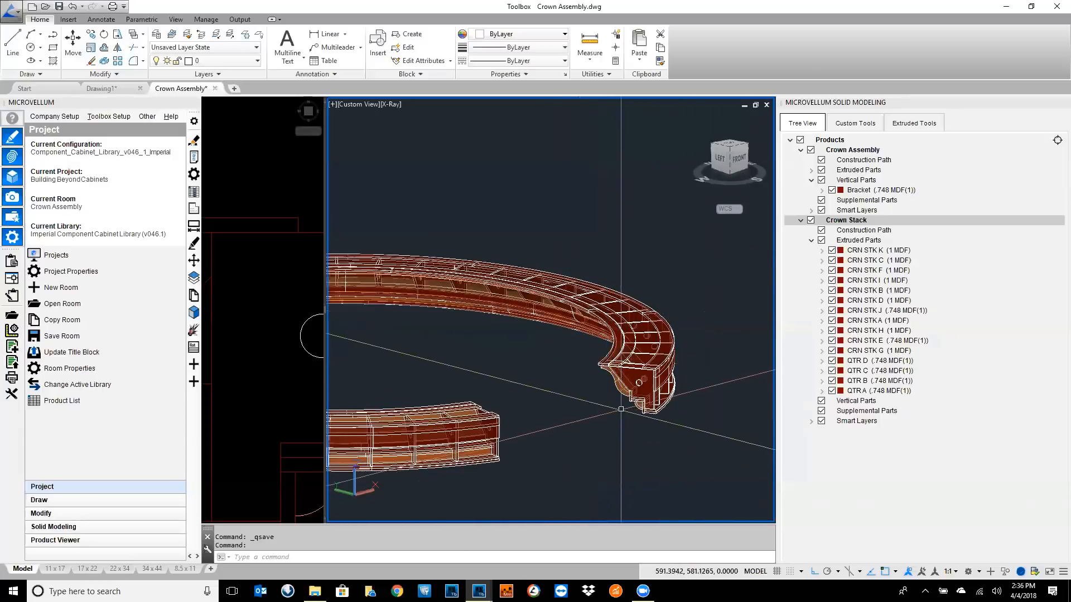
{"action": "scroll", "coordinate": [548, 357], "scroll_direction": "down", "scroll_amount": 3}
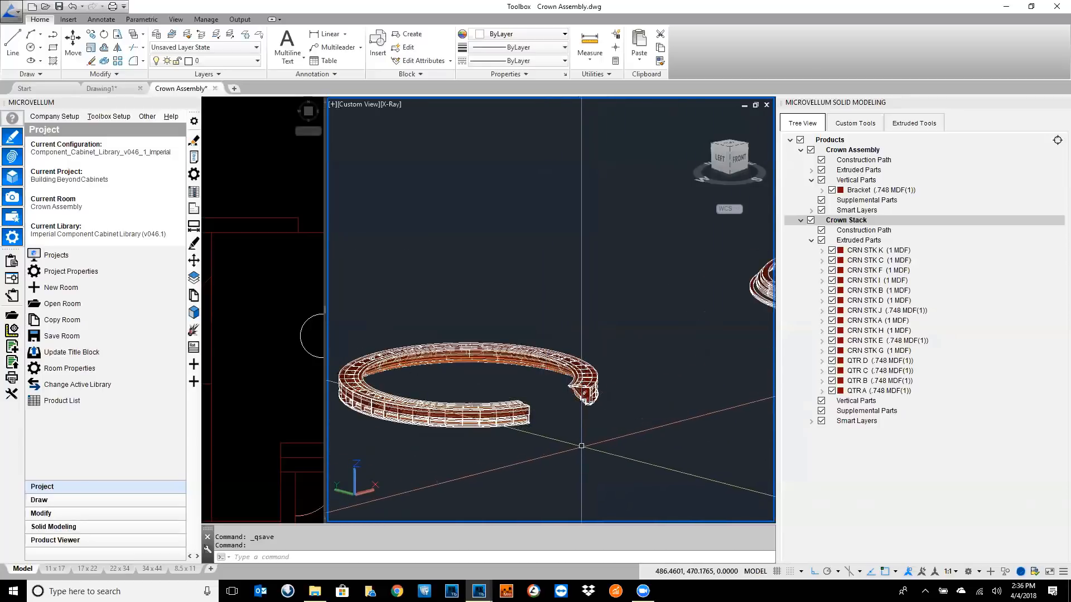
{"action": "scroll", "coordinate": [582, 446], "scroll_direction": "down", "scroll_amount": 2}
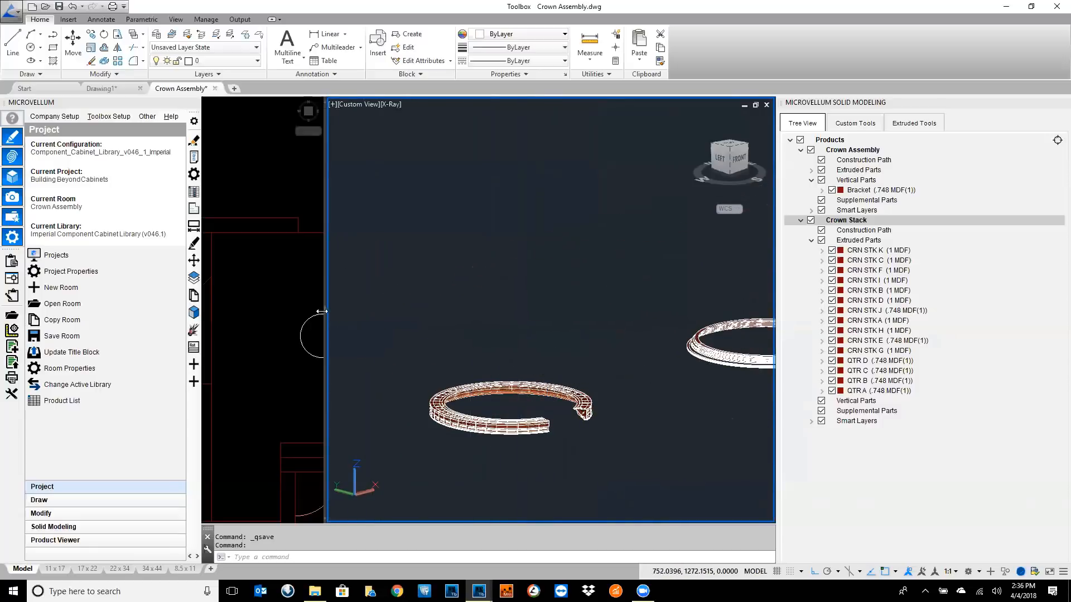
- Widen the 2D plan viewport beside the 3D view and bring the crown section drawings into sight
{"action": "left_click_drag", "start_coordinate": [324, 310], "coordinate": [391, 310]}
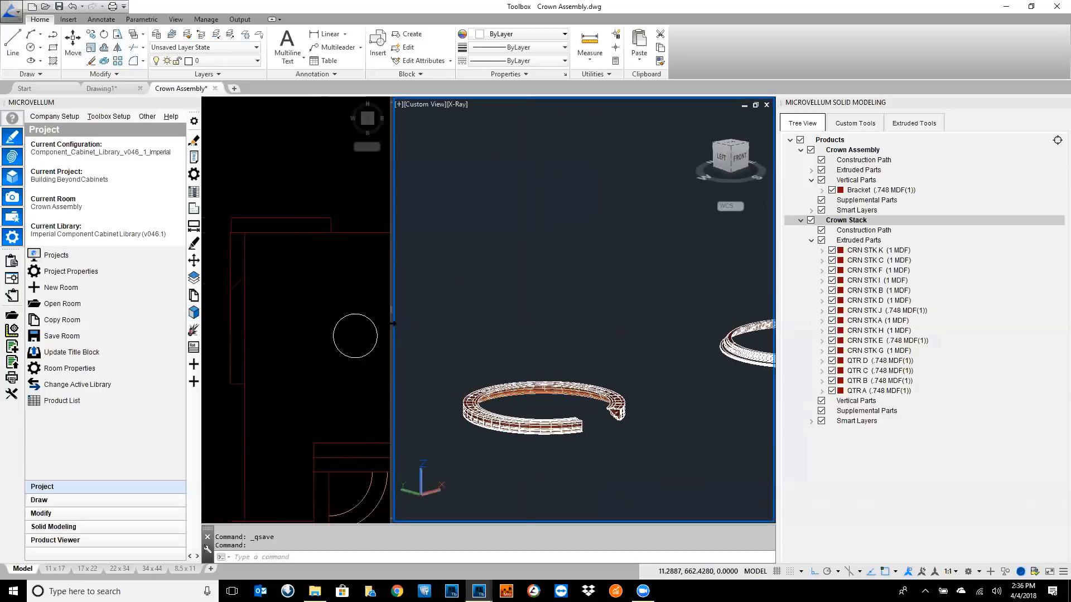
{"action": "left_click", "coordinate": [327, 361]}
{"action": "scroll", "coordinate": [327, 363], "scroll_direction": "down", "scroll_amount": 8}
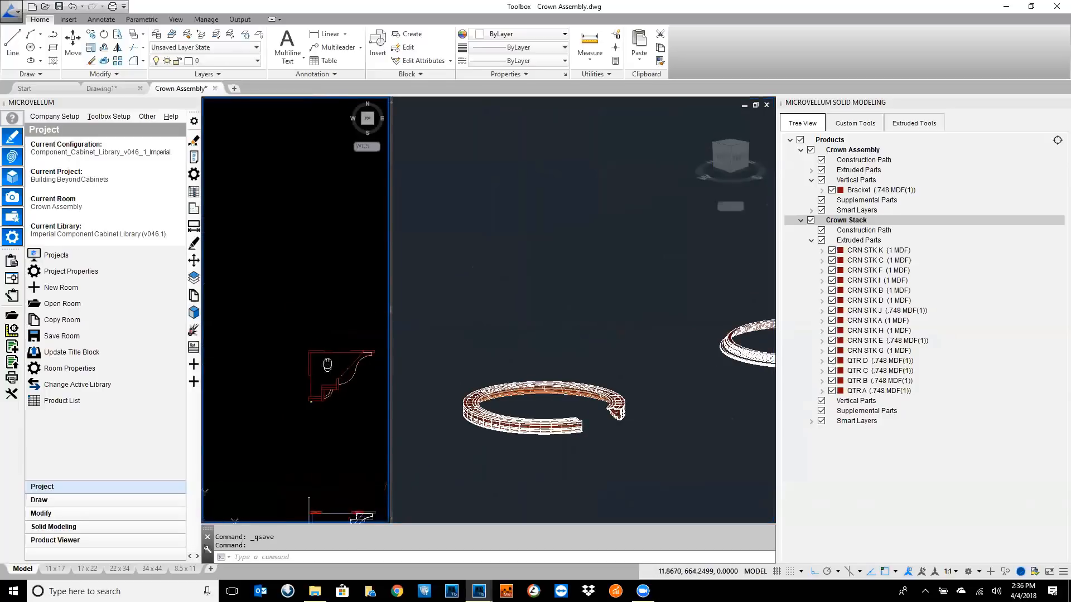
{"action": "mouse_move", "coordinate": [331, 362]}
{"action": "middle_mouse_down"}
{"action": "mouse_move", "coordinate": [293, 273]}
{"action": "mouse_move", "coordinate": [296, 250]}
{"action": "middle_mouse_up"}
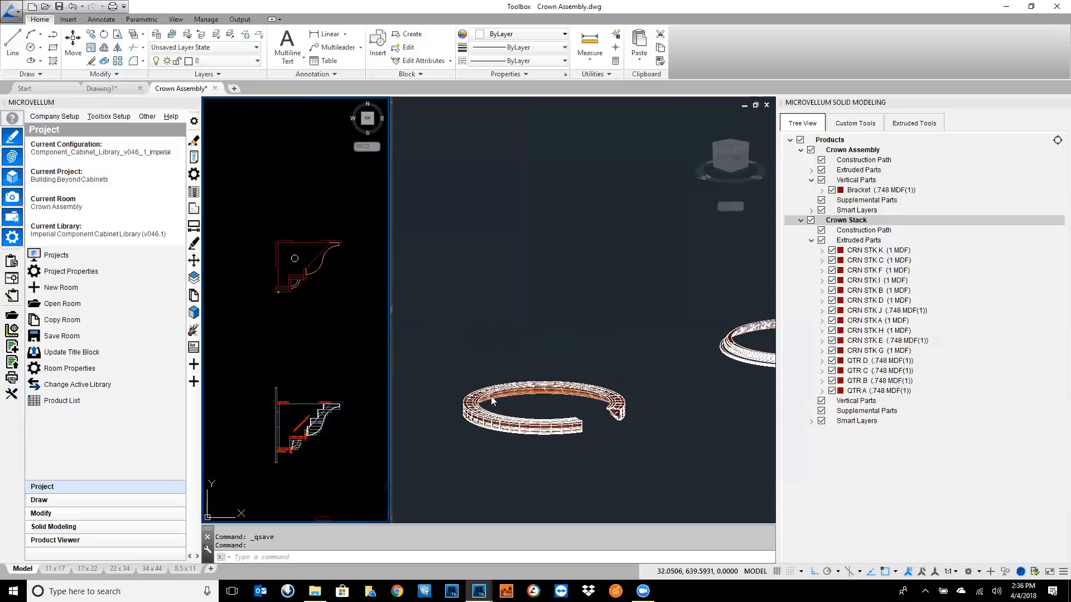
- Compare the 2D crown sections and the stepped layer profiles below them with the 3D crown ring
{"action": "left_click", "coordinate": [623, 433]}
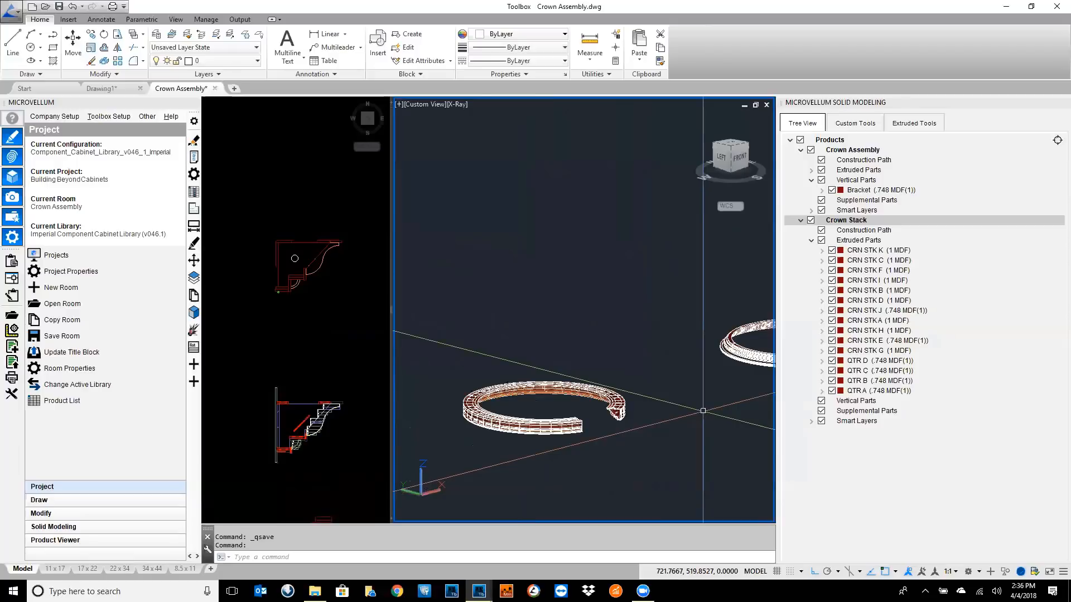
{"action": "left_click", "coordinate": [299, 312]}
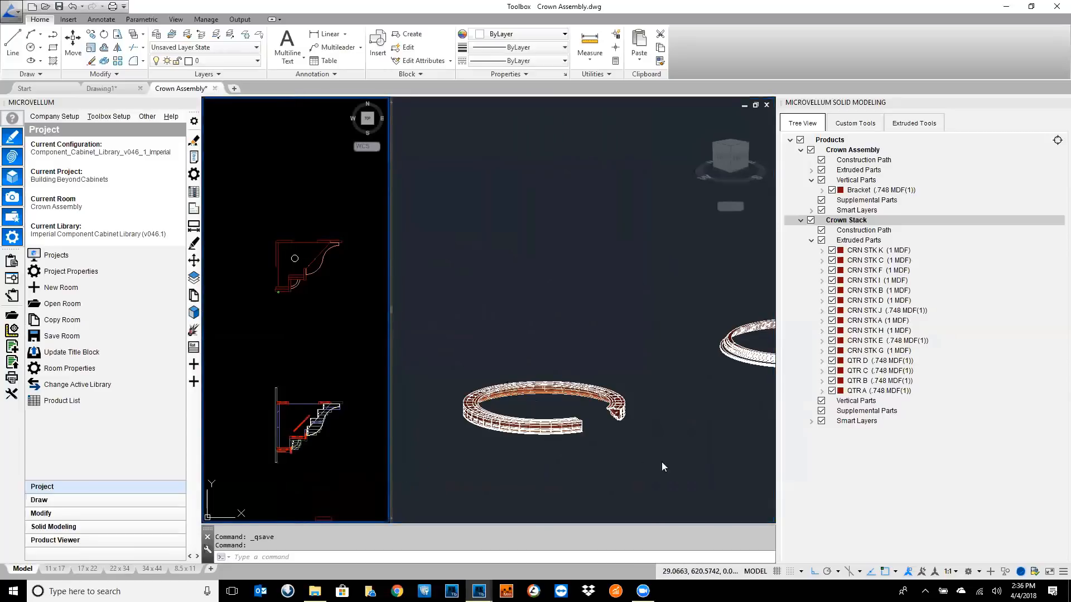
{"action": "scroll", "coordinate": [615, 421], "scroll_direction": "up", "scroll_amount": 2}
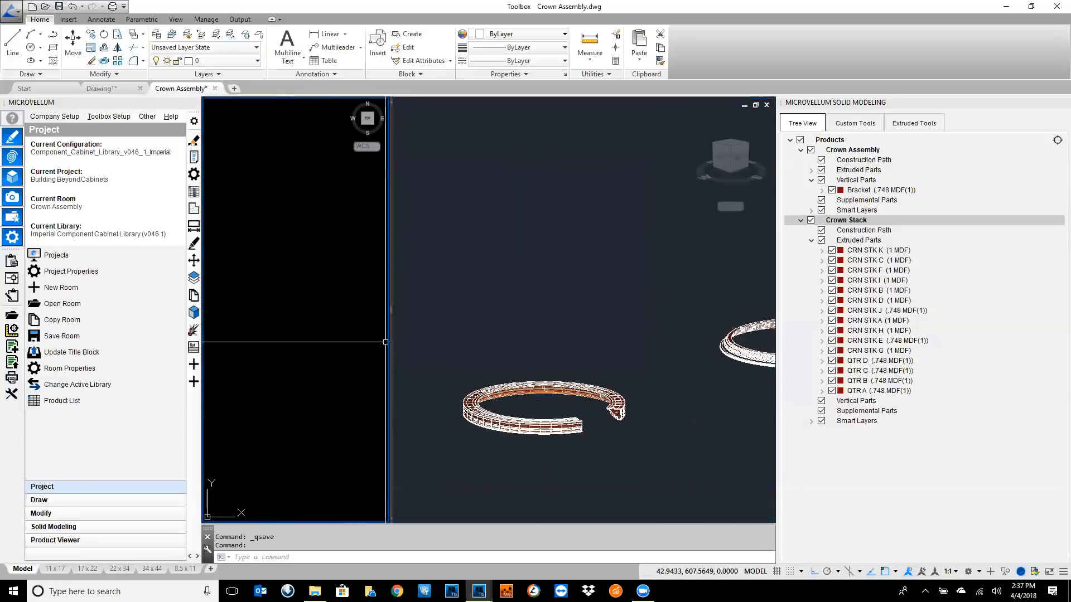
{"action": "scroll", "coordinate": [582, 451], "scroll_direction": "down", "scroll_amount": 2}
{"action": "left_click", "coordinate": [618, 441]}
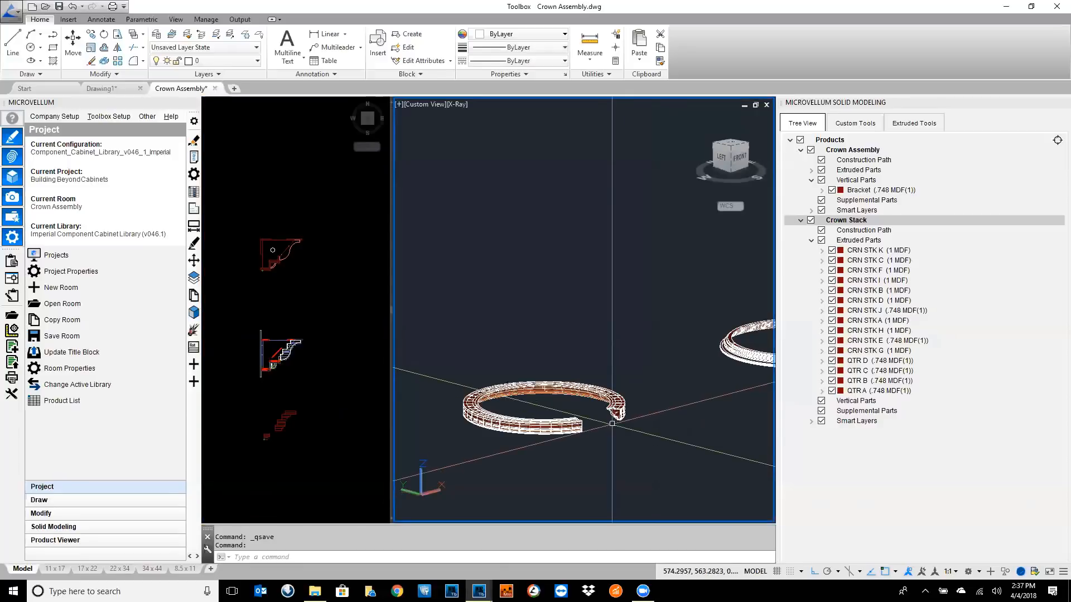
{"action": "scroll", "coordinate": [615, 421], "scroll_direction": "up", "scroll_amount": 3}
{"action": "left_click", "coordinate": [286, 429]}
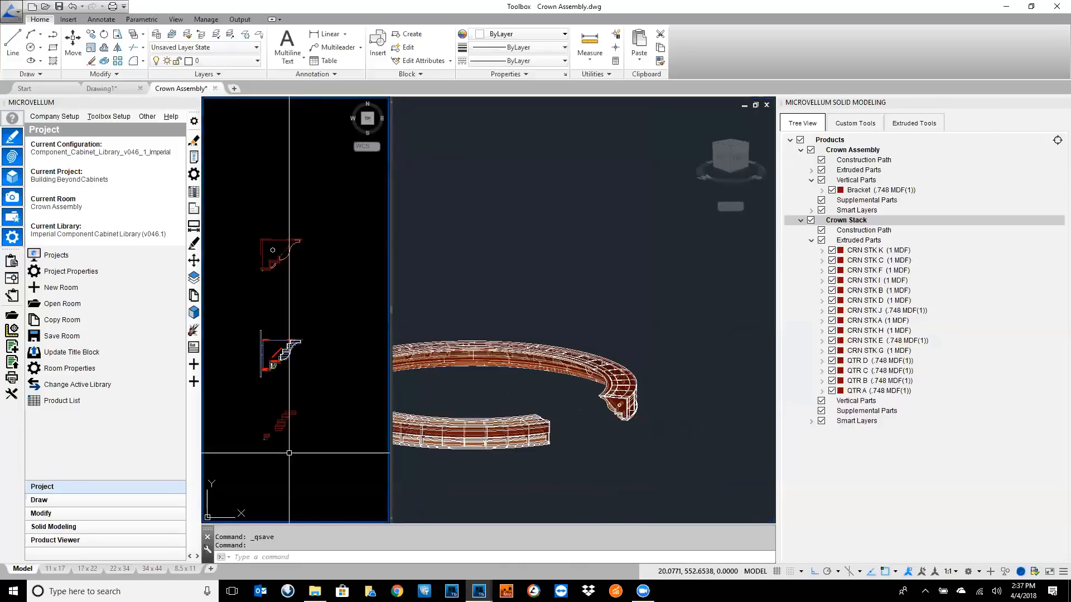
{"action": "scroll", "coordinate": [281, 413], "scroll_direction": "up", "scroll_amount": 4}
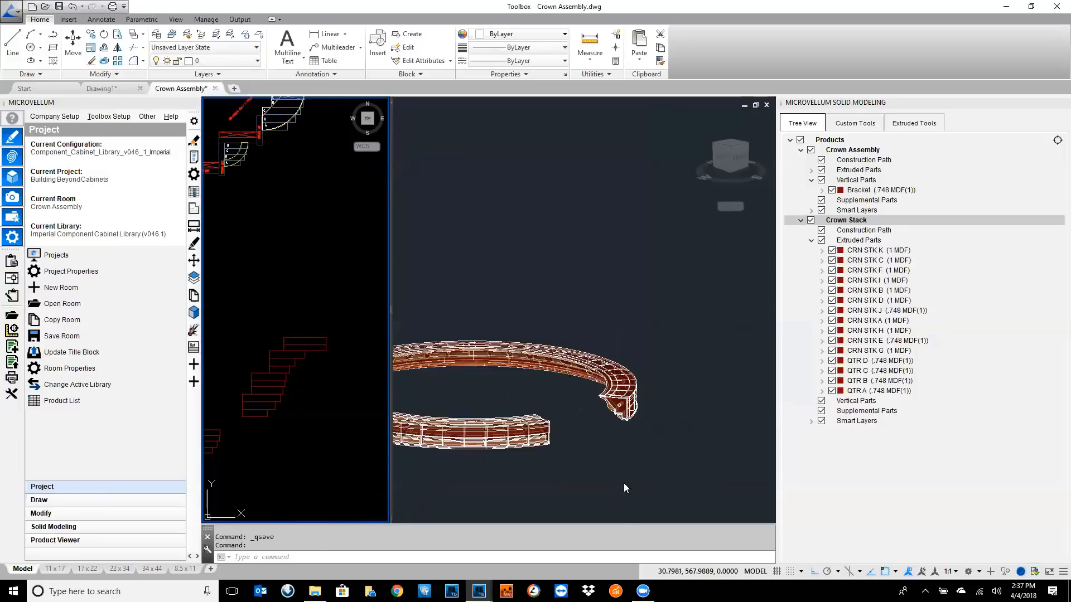
{"action": "left_click", "coordinate": [461, 244]}
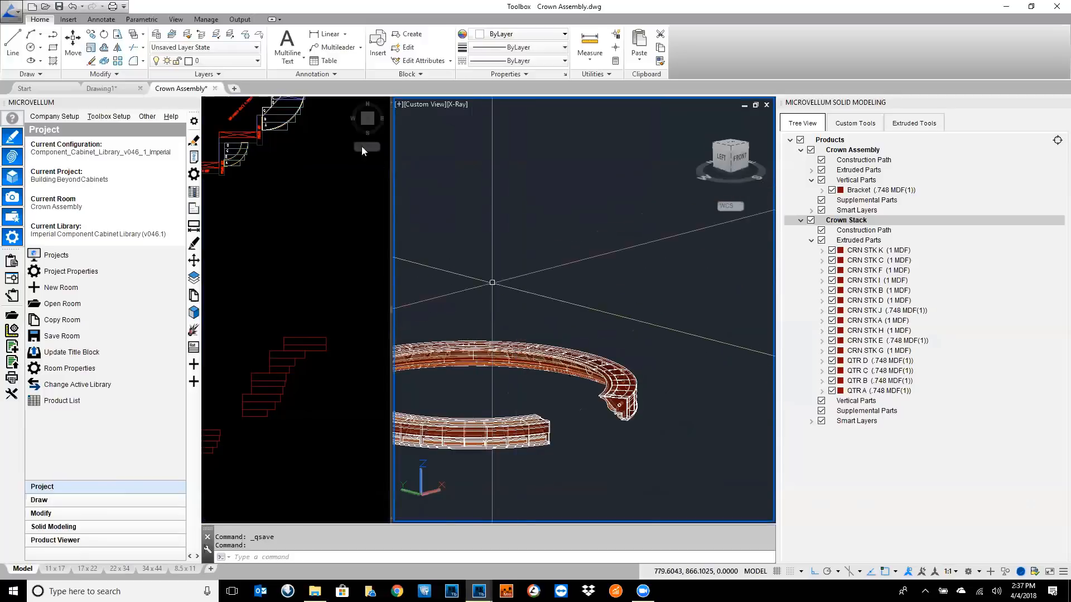
- Open the drawing COURTROOM 214 3D.dwg from the Desktop
{"action": "left_click", "coordinate": [46, 7]}
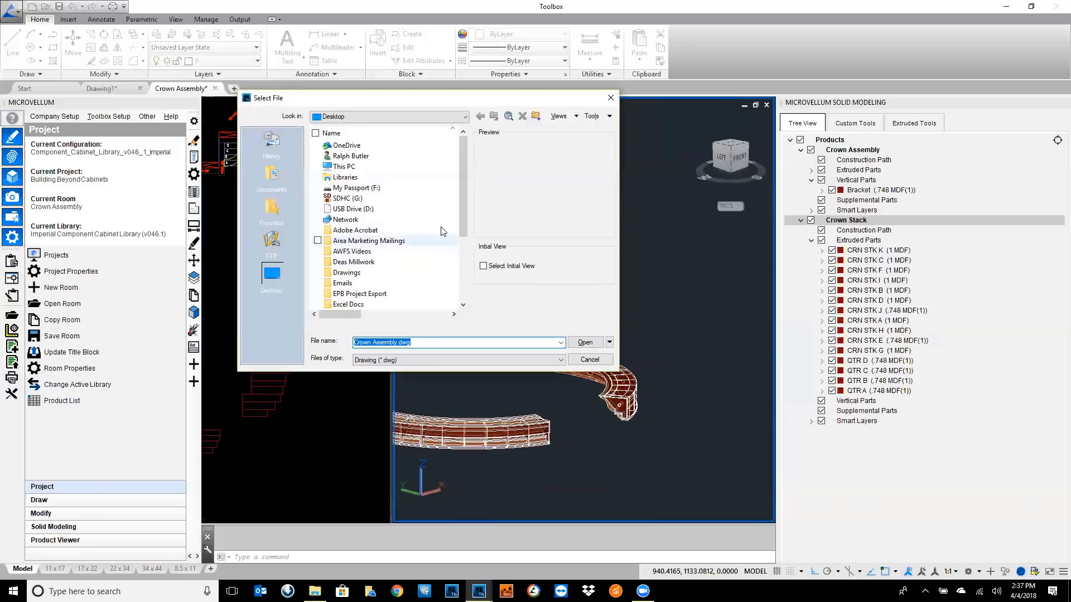
{"action": "left_click_drag", "start_coordinate": [463, 223], "coordinate": [441, 300]}
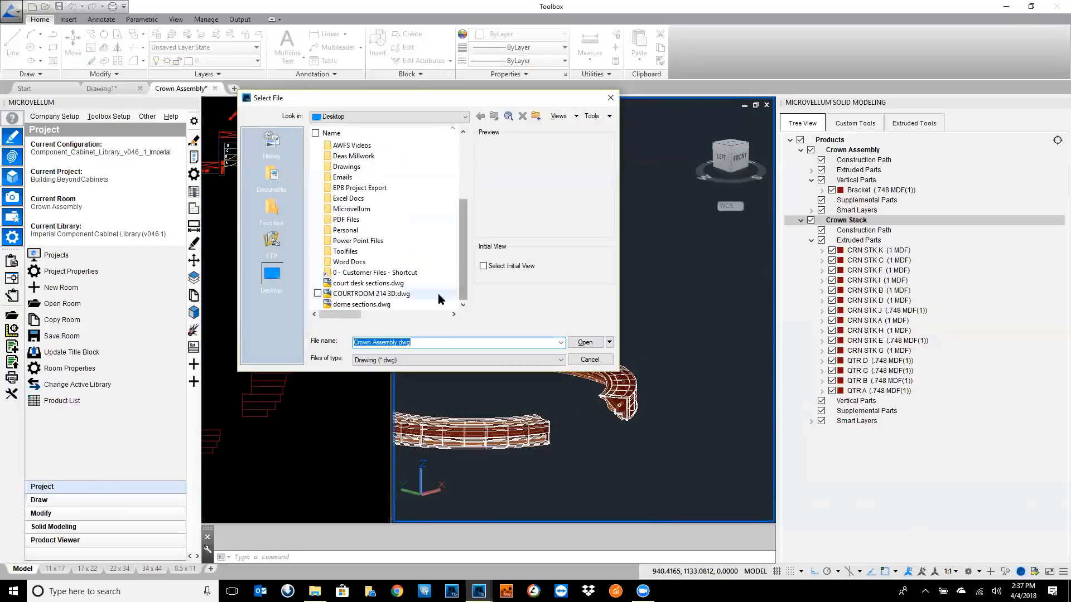
{"action": "left_click", "coordinate": [389, 296]}
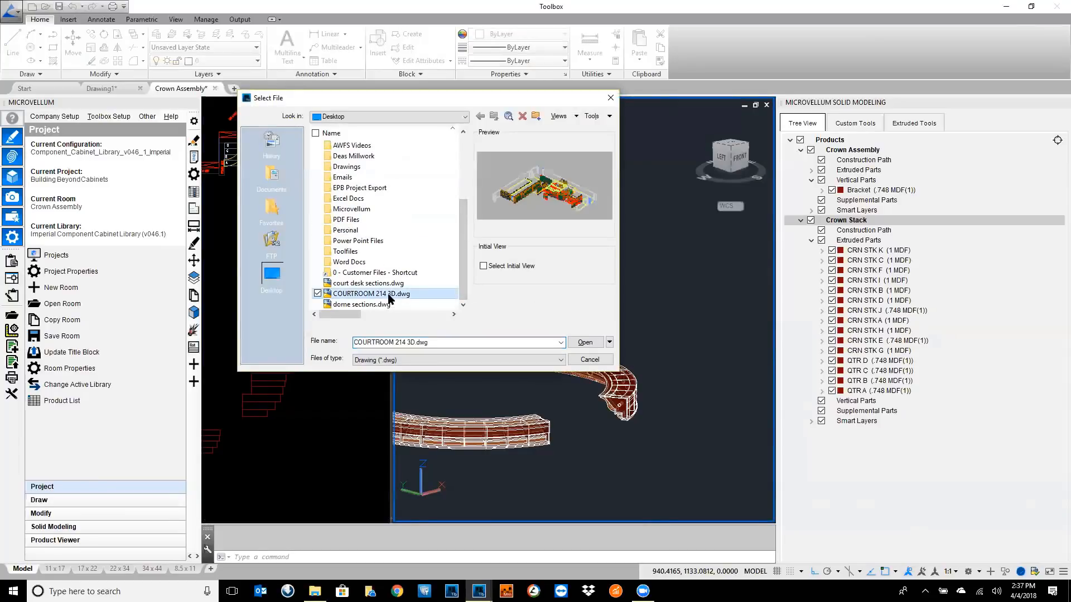
{"action": "left_click", "coordinate": [588, 342]}
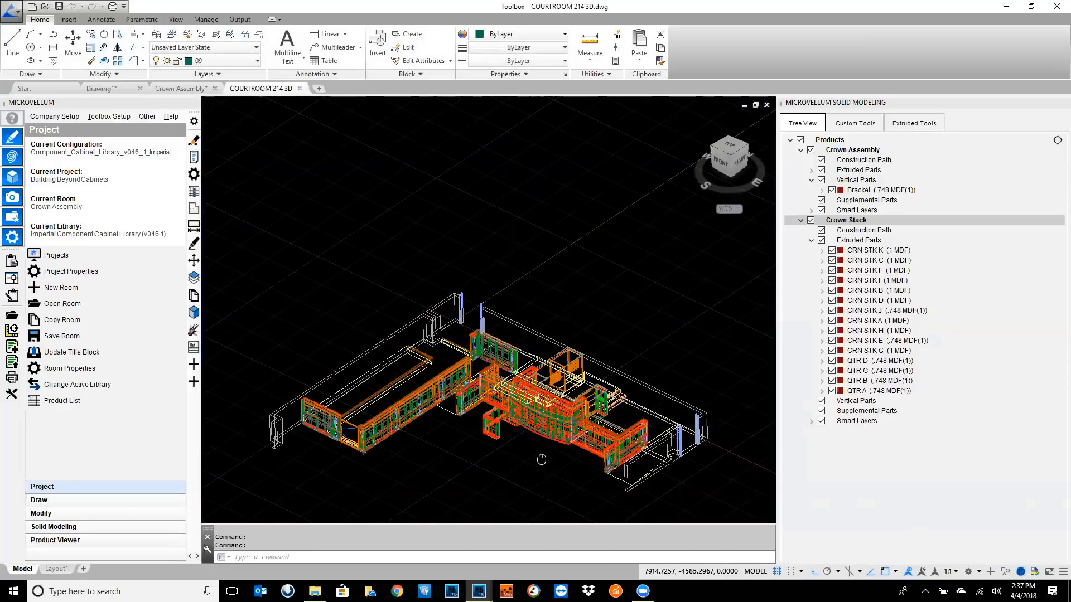
- Examine the courtroom model's curved bench, its corner panelling and the adjoining walls up close and as a whole
{"action": "middle_click_drag", "start_coordinate": [539, 453], "coordinate": [522, 372]}
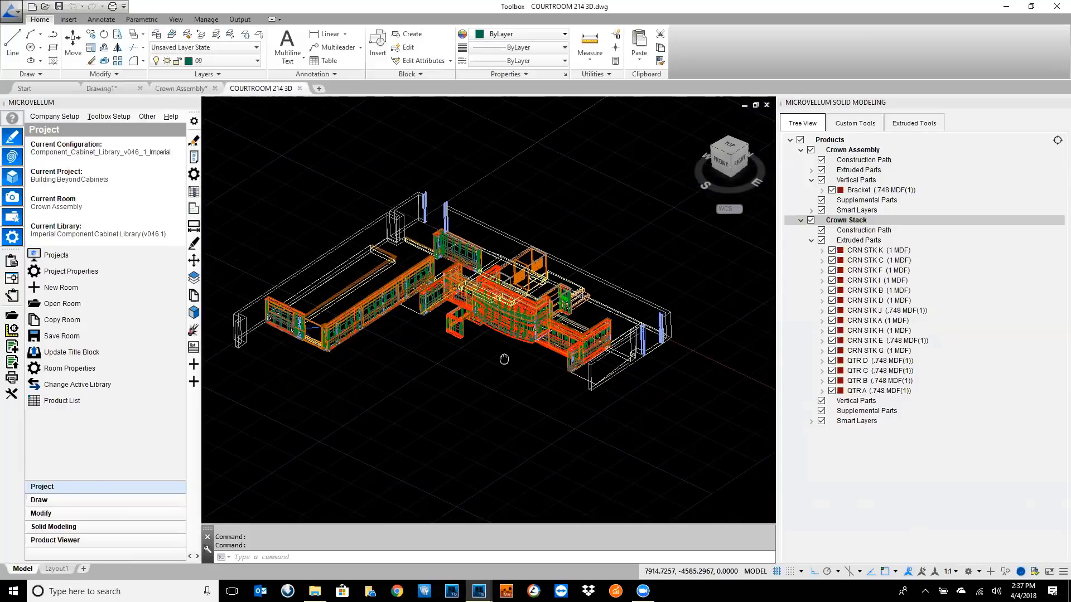
{"action": "scroll", "coordinate": [576, 399], "scroll_direction": "up", "scroll_amount": 2}
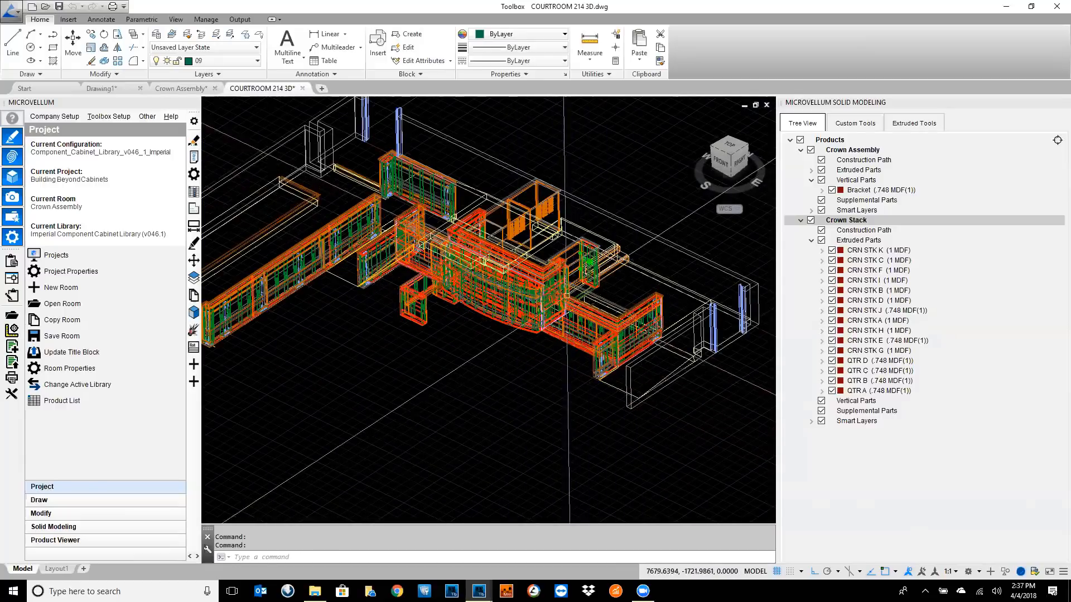
{"action": "middle_click_drag", "start_coordinate": [326, 328], "coordinate": [376, 347]}
{"action": "scroll", "coordinate": [655, 337], "scroll_direction": "up", "scroll_amount": 2}
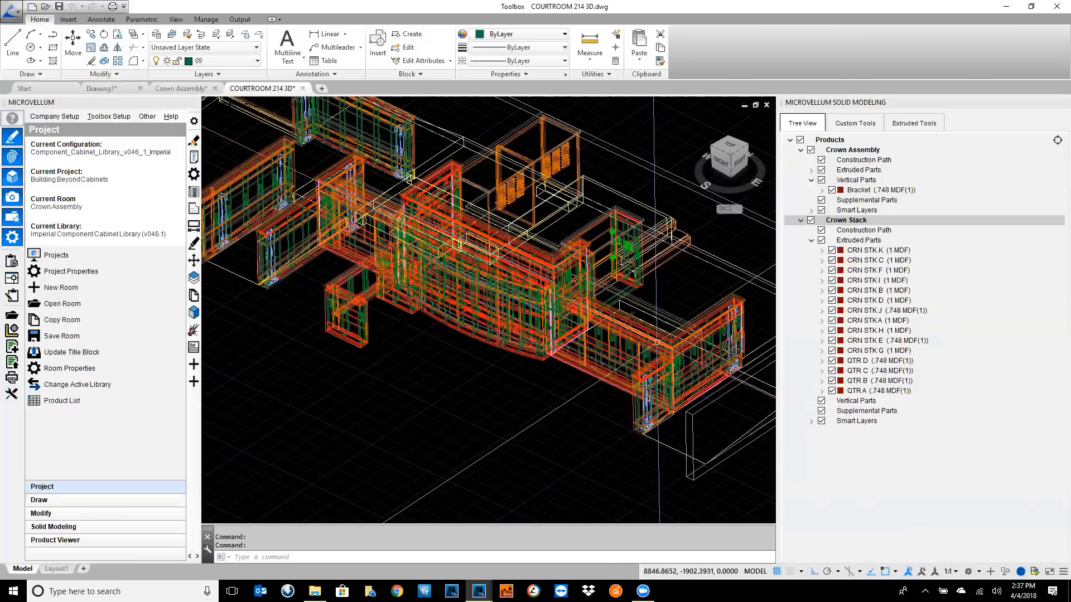
{"action": "scroll", "coordinate": [657, 341], "scroll_direction": "up", "scroll_amount": 2}
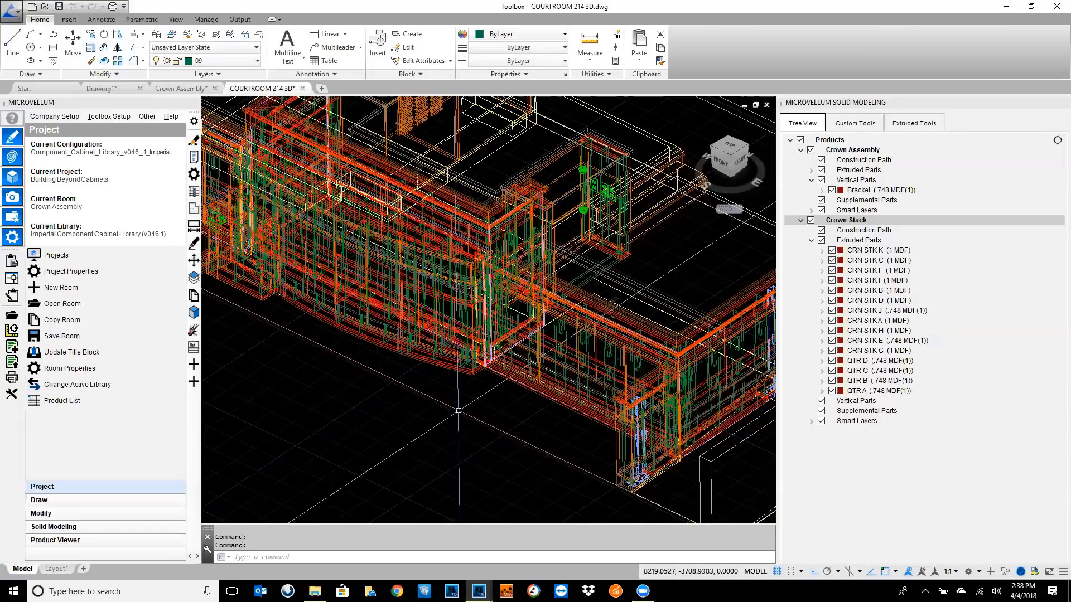
{"action": "scroll", "coordinate": [446, 406], "scroll_direction": "down", "scroll_amount": 5}
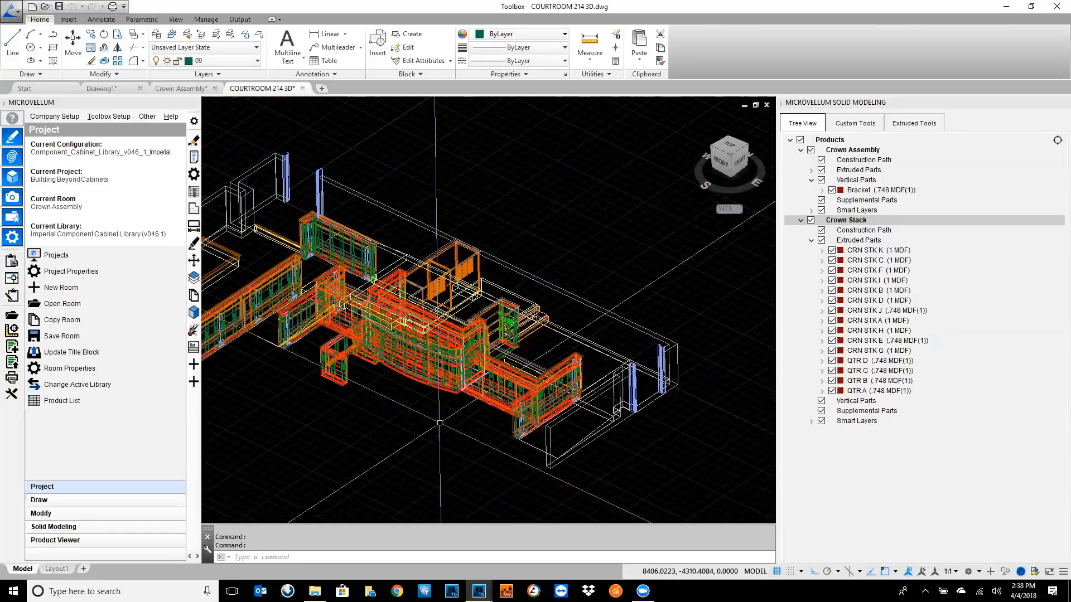
{"action": "scroll", "coordinate": [491, 424], "scroll_direction": "up", "scroll_amount": 3}
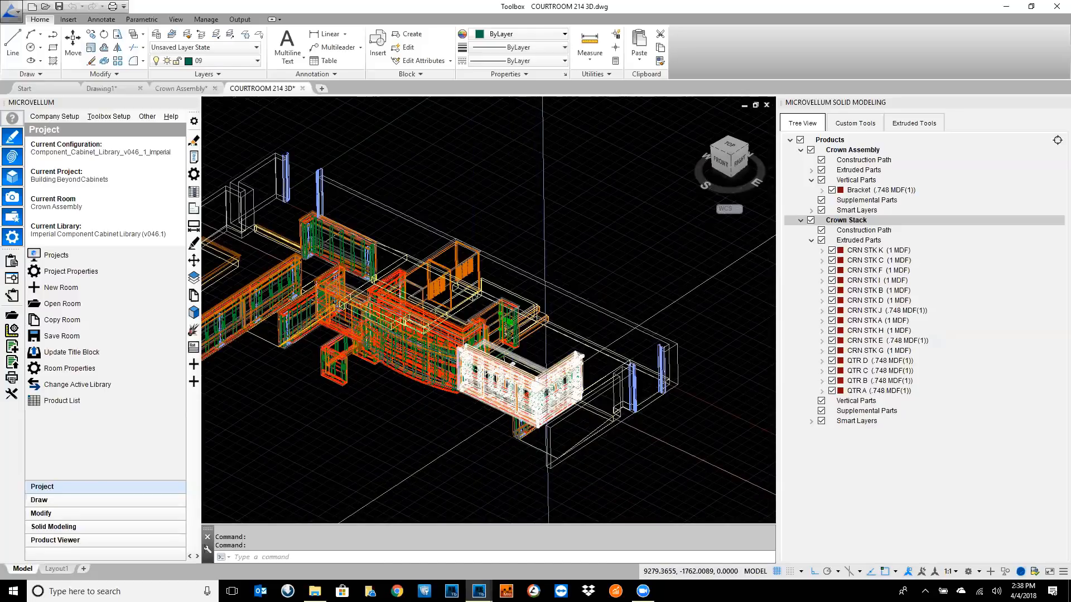
{"action": "scroll", "coordinate": [547, 385], "scroll_direction": "up", "scroll_amount": 3}
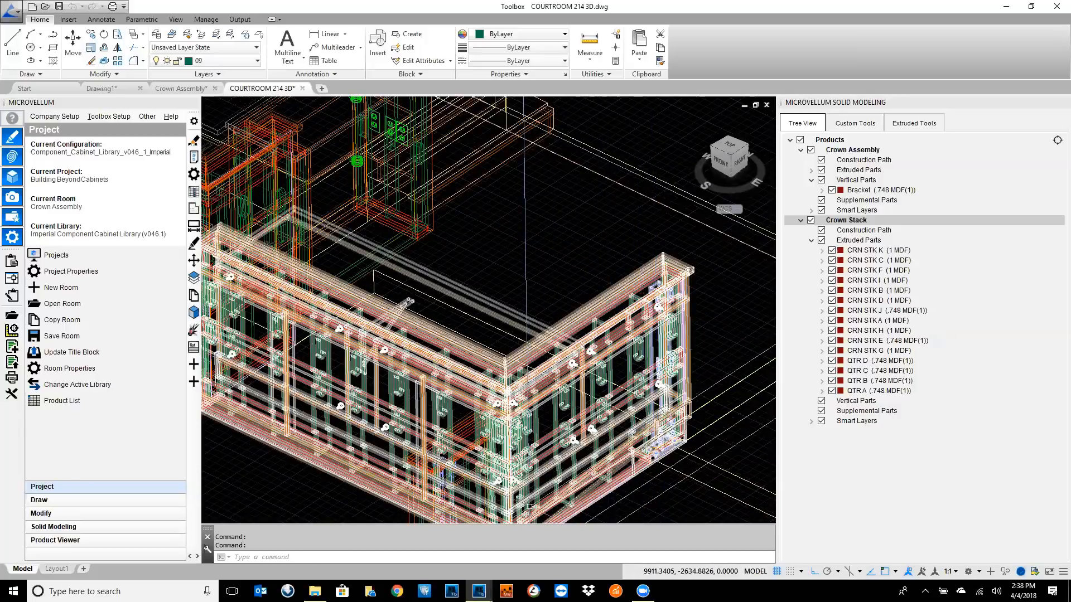
{"action": "scroll", "coordinate": [484, 495], "scroll_direction": "down", "scroll_amount": 5}
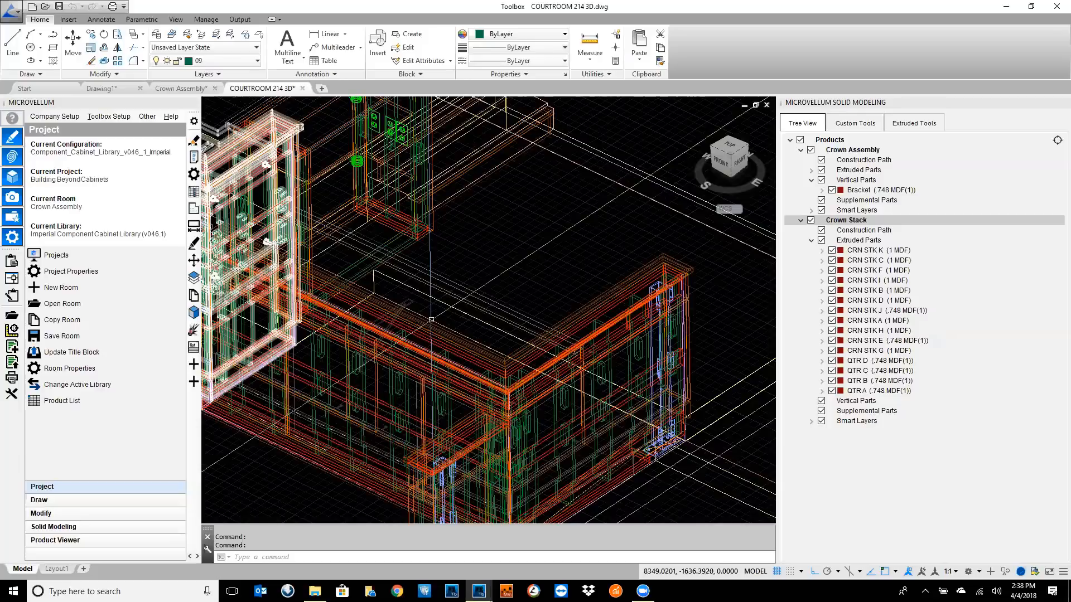
{"action": "scroll", "coordinate": [382, 395], "scroll_direction": "down", "scroll_amount": 3}
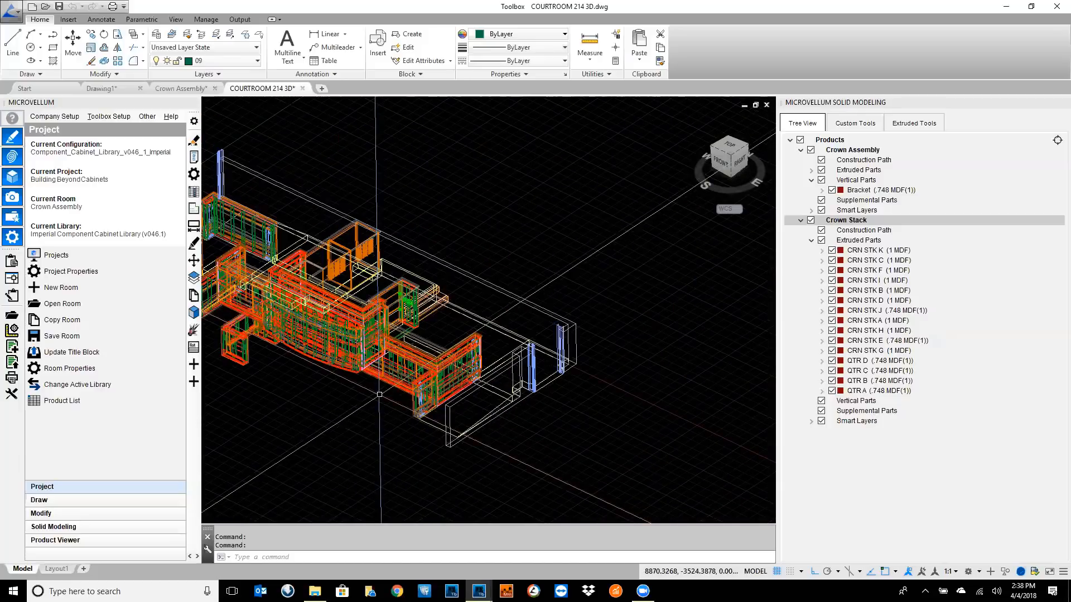
{"action": "middle_click_drag", "start_coordinate": [382, 395], "coordinate": [498, 377]}
{"action": "scroll", "coordinate": [517, 368], "scroll_direction": "up", "scroll_amount": 3}
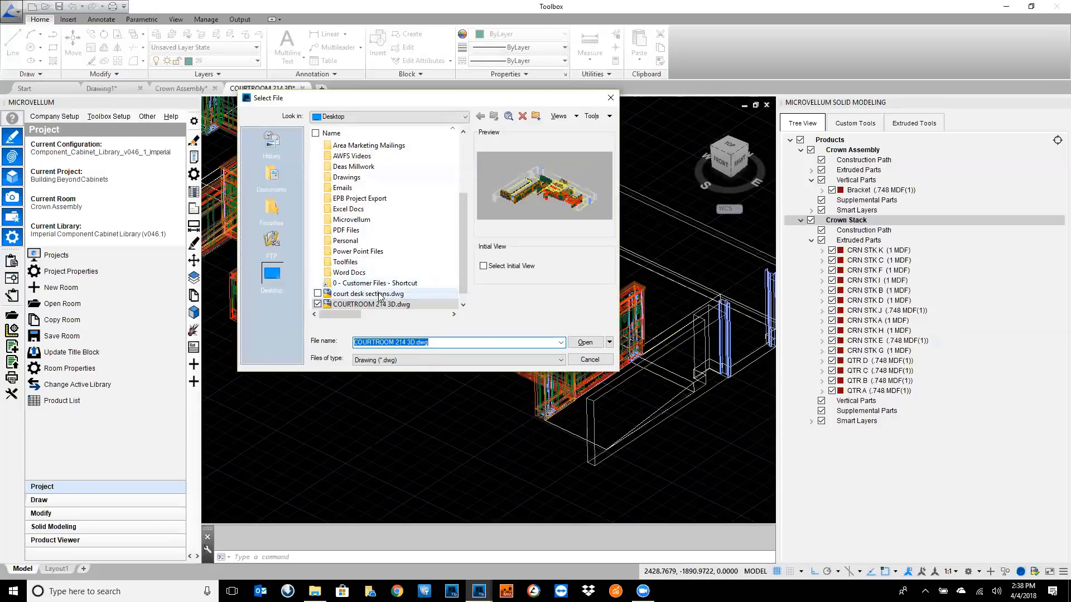
- Open the drawing court desk sections.dwg from the Desktop
{"action": "left_click", "coordinate": [380, 295]}
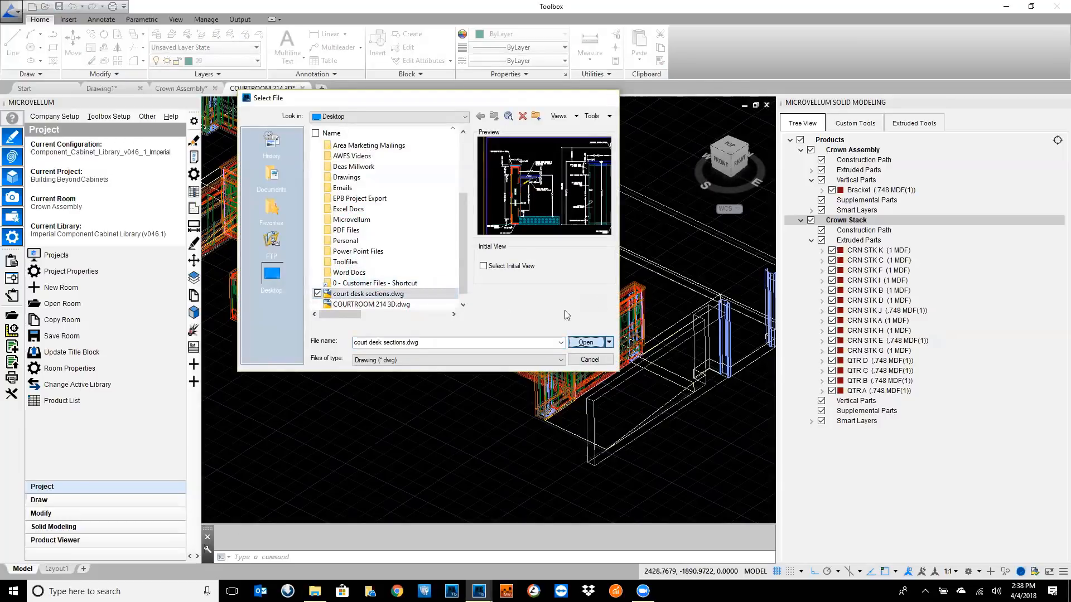
{"action": "left_click", "coordinate": [586, 342]}
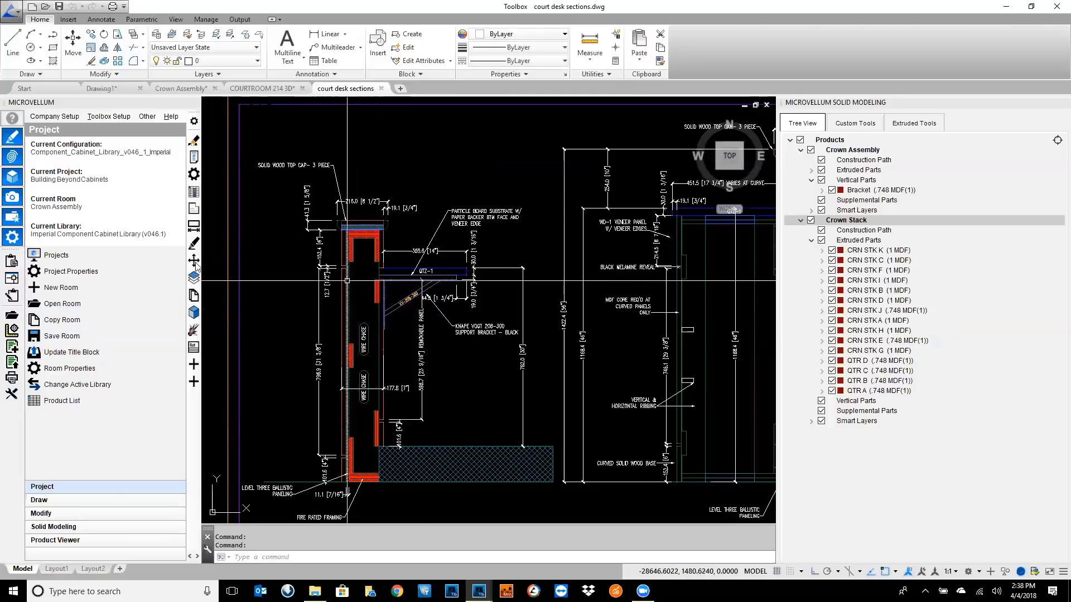
- Open the room Courtroom Witness Counter from the Building Beyond Cabinets project
{"action": "left_click", "coordinate": [62, 304]}
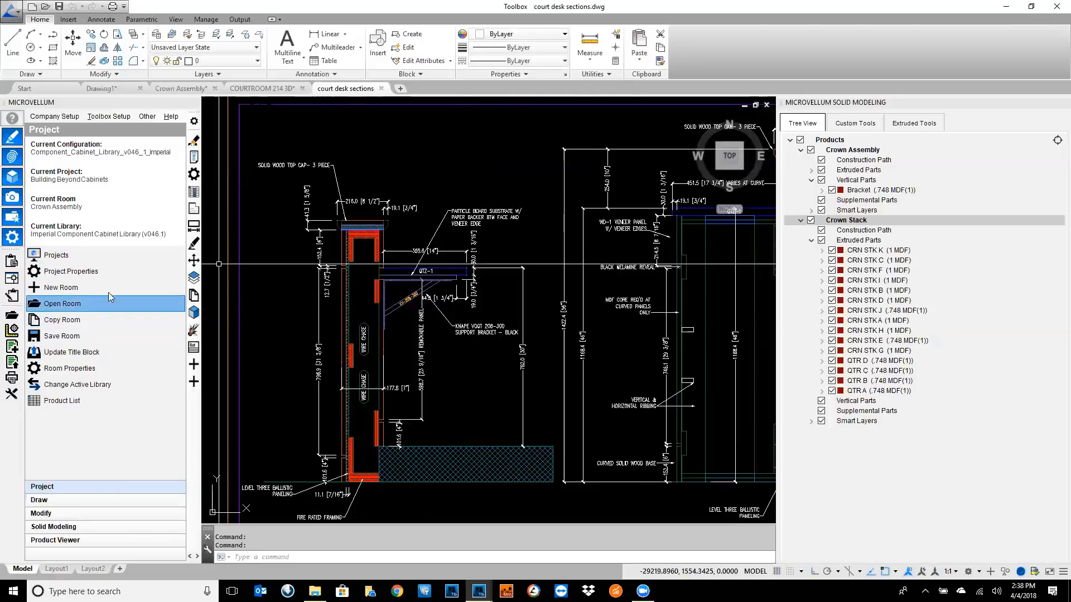
{"action": "left_click", "coordinate": [424, 157]}
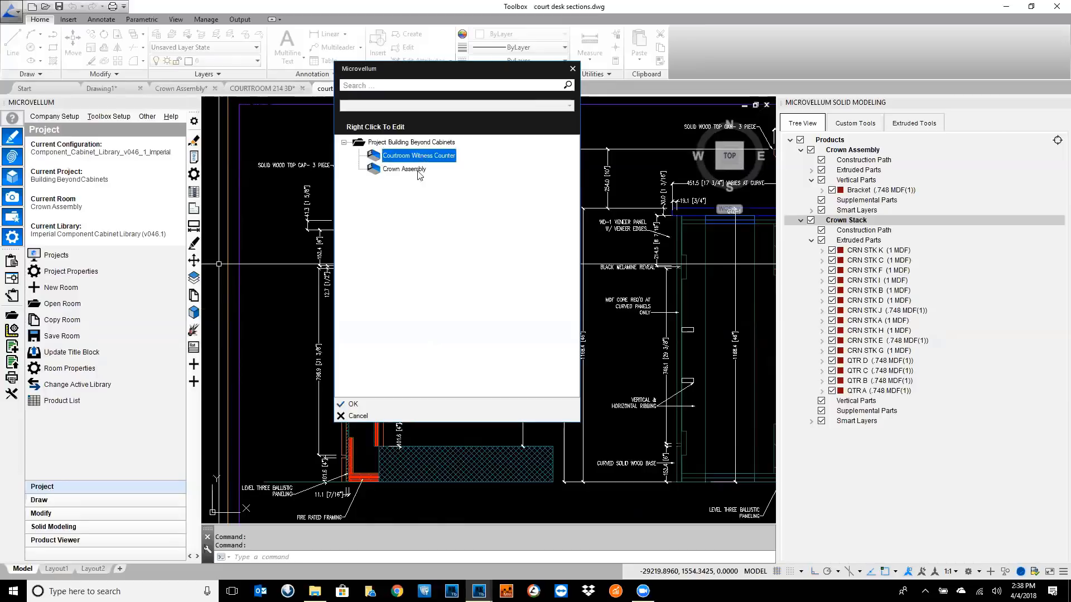
{"action": "left_click", "coordinate": [365, 402]}
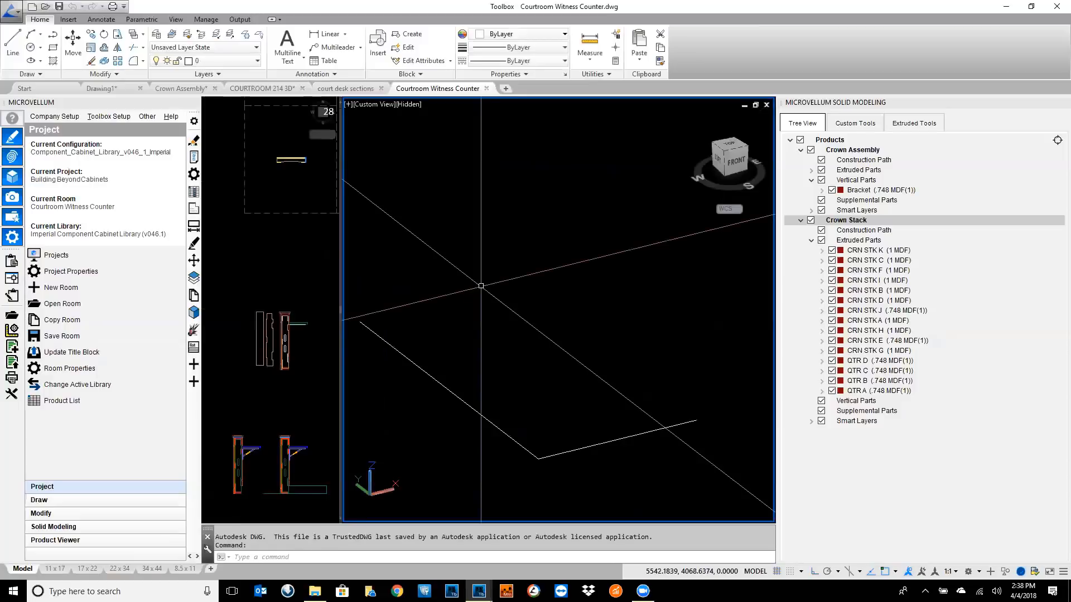
- Widen the plan viewport to about half of the drawing area beside the 3D view
{"action": "middle_click_drag", "start_coordinate": [295, 399], "coordinate": [277, 331]}
{"action": "left_click_drag", "start_coordinate": [340, 308], "coordinate": [500, 308]}
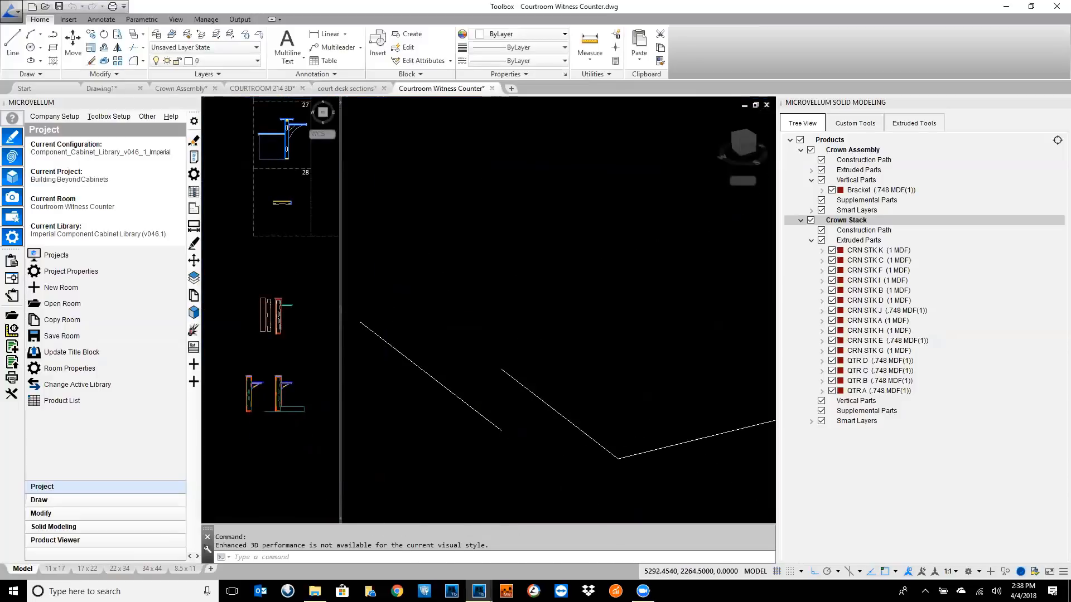
- Examine the detailed counter wall section, including its blocking, slots and the KV-208-300 support bracket
{"action": "scroll", "coordinate": [363, 390], "scroll_direction": "up", "scroll_amount": 6}
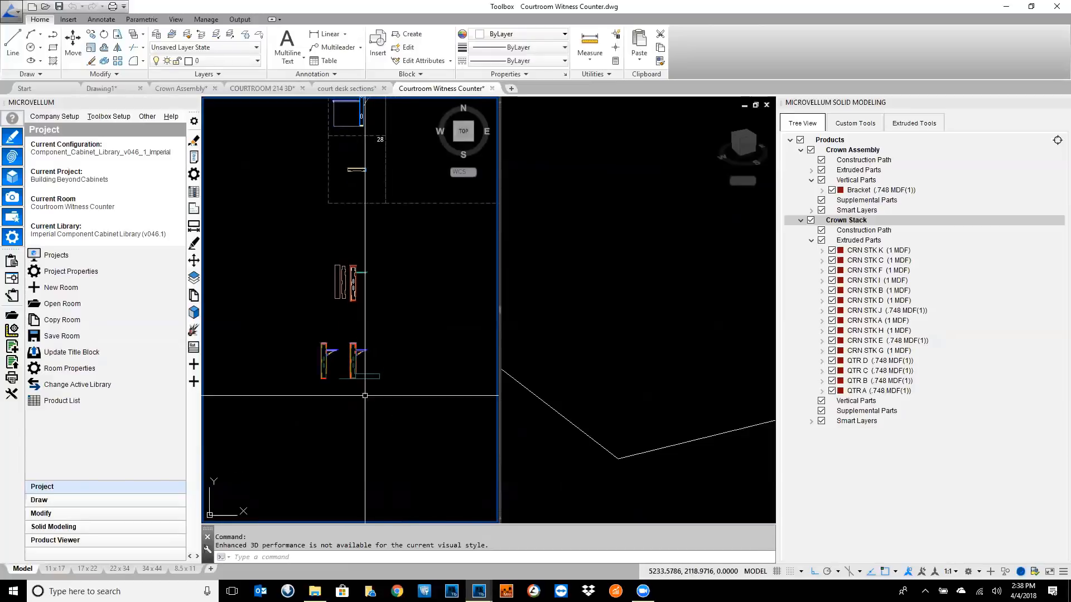
{"action": "scroll", "coordinate": [363, 329], "scroll_direction": "up", "scroll_amount": 2}
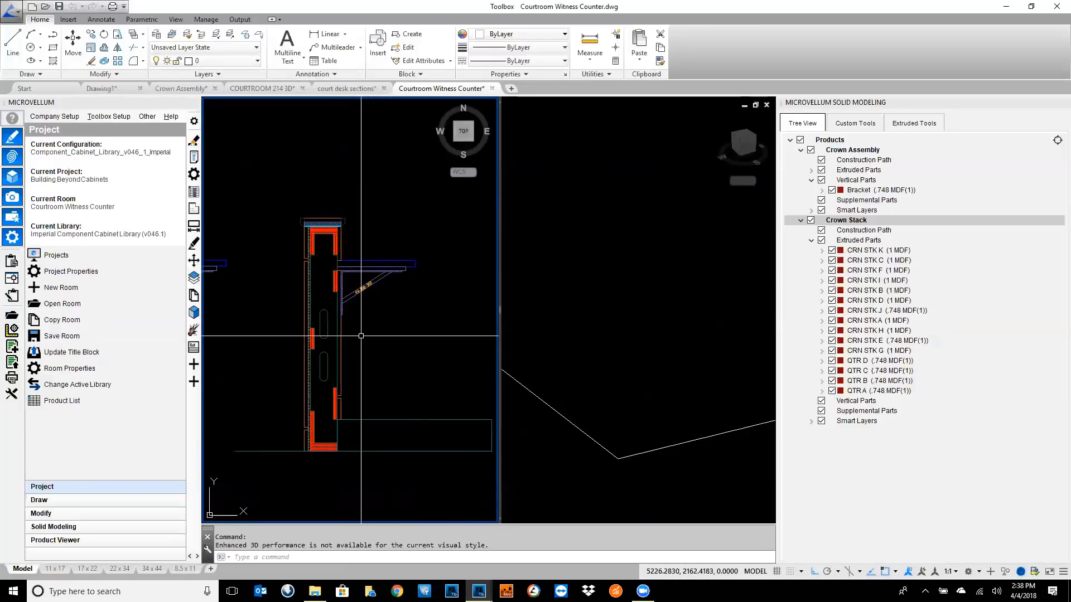
{"action": "scroll", "coordinate": [330, 316], "scroll_direction": "up", "scroll_amount": 5}
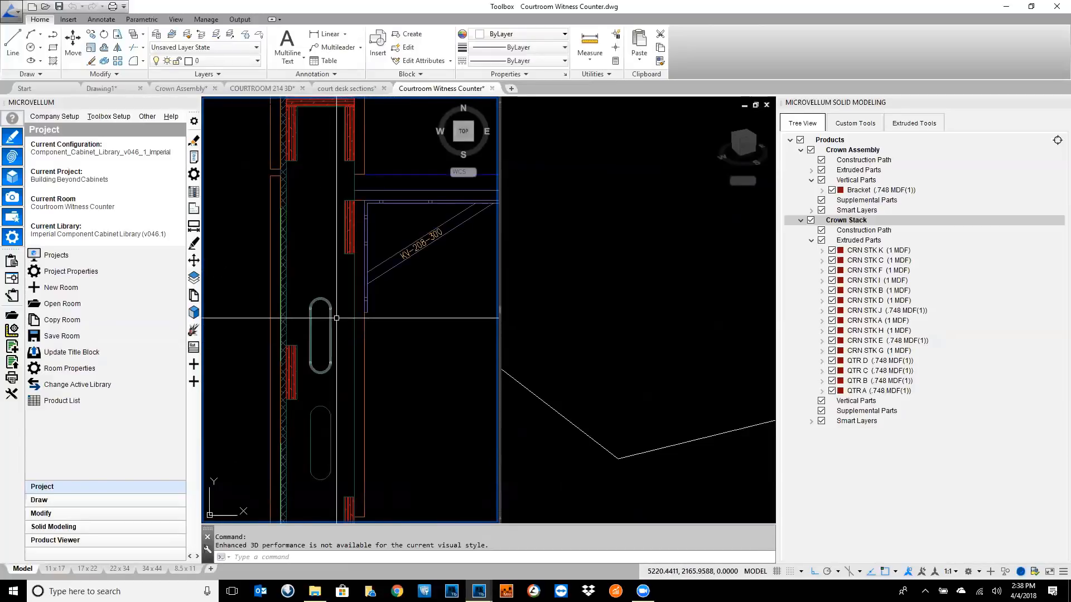
{"action": "scroll", "coordinate": [337, 301], "scroll_direction": "down", "scroll_amount": 5}
{"action": "scroll", "coordinate": [369, 276], "scroll_direction": "up", "scroll_amount": 3}
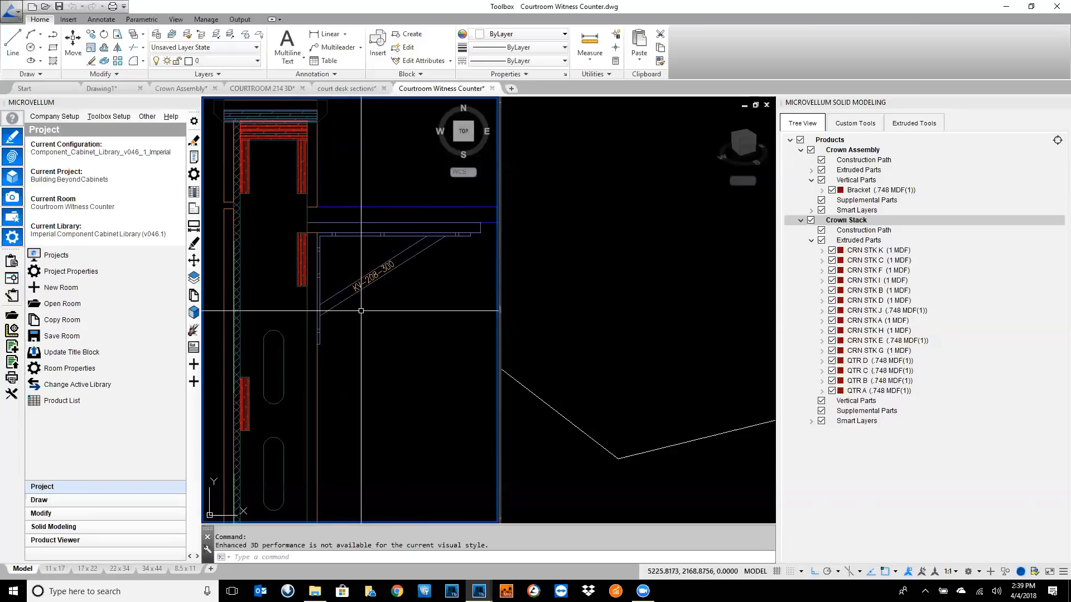
{"action": "left_click", "coordinate": [342, 289]}
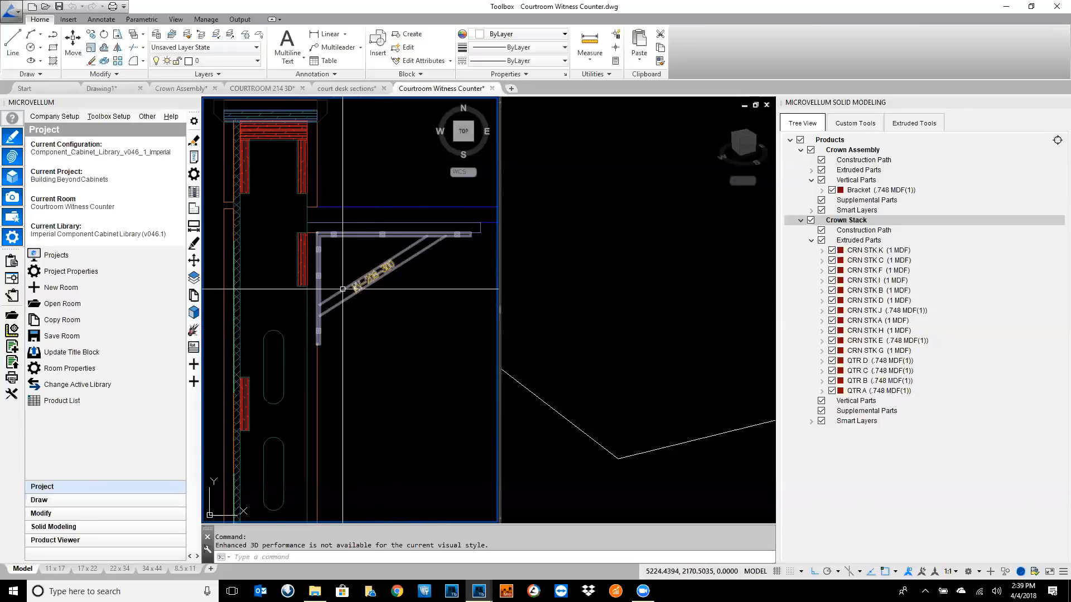
{"action": "key", "text": "Escape"}
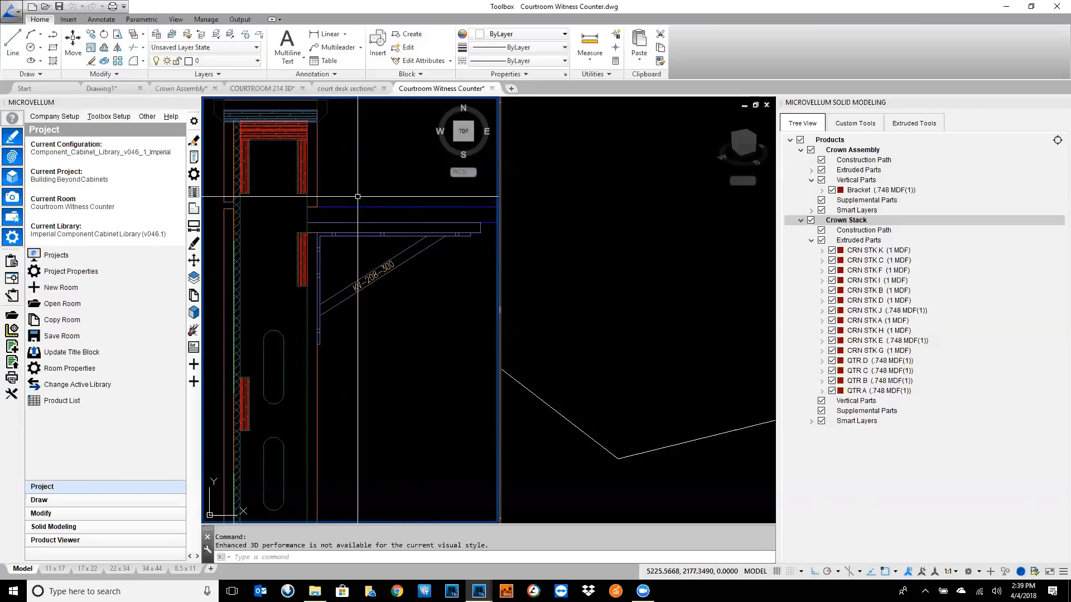
{"action": "scroll", "coordinate": [367, 349], "scroll_direction": "down", "scroll_amount": 5}
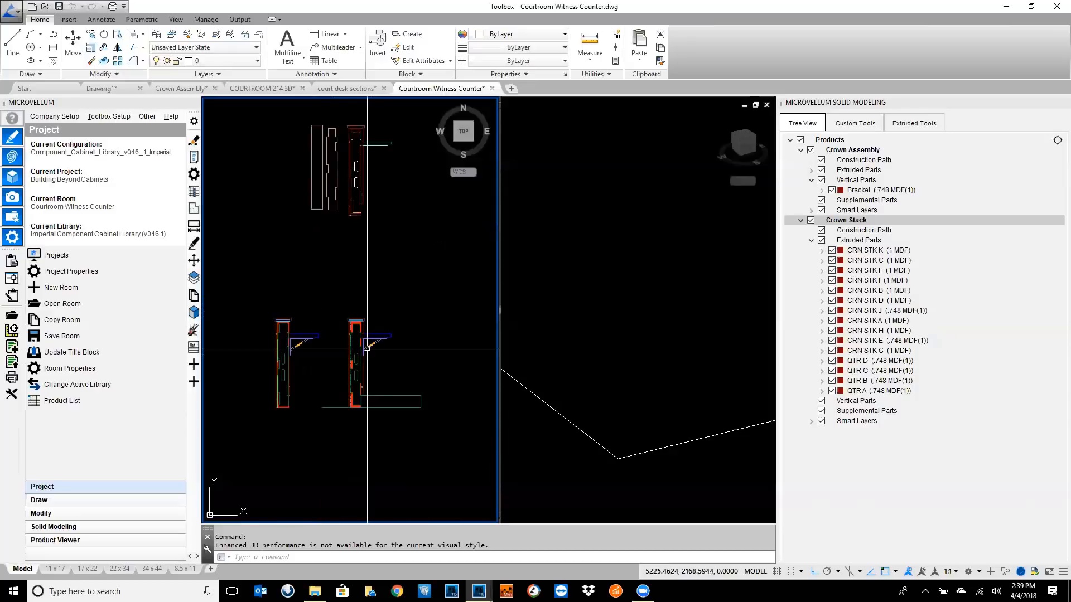
{"action": "middle_click_drag", "start_coordinate": [367, 348], "coordinate": [362, 405]}
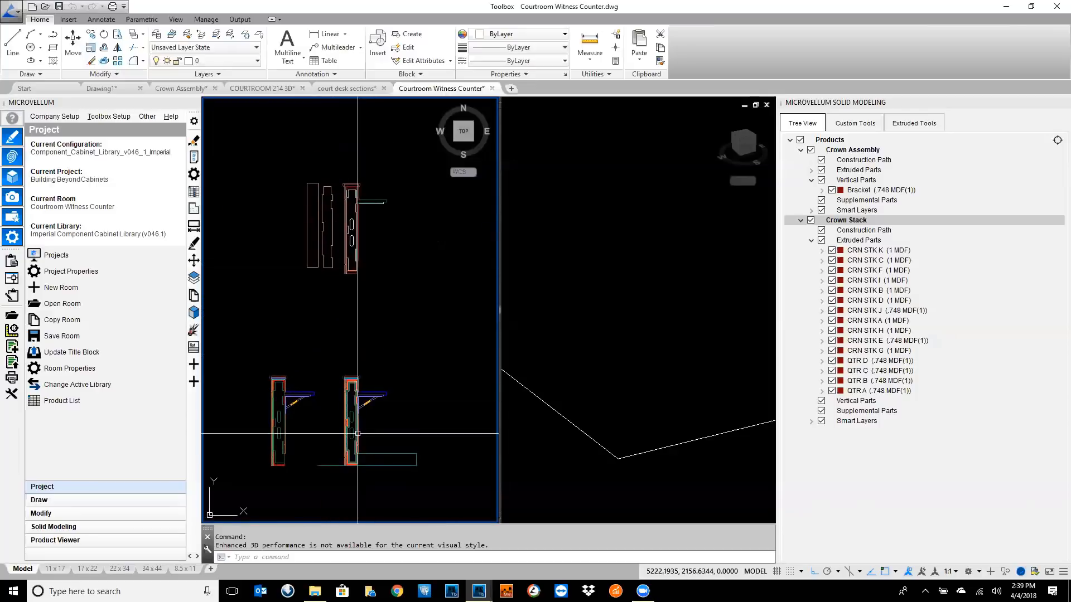
- Examine the simplified counter section above the detailed ones, focusing on its slotted rib and the panel joint near its base
{"action": "scroll", "coordinate": [346, 275], "scroll_direction": "up", "scroll_amount": 5}
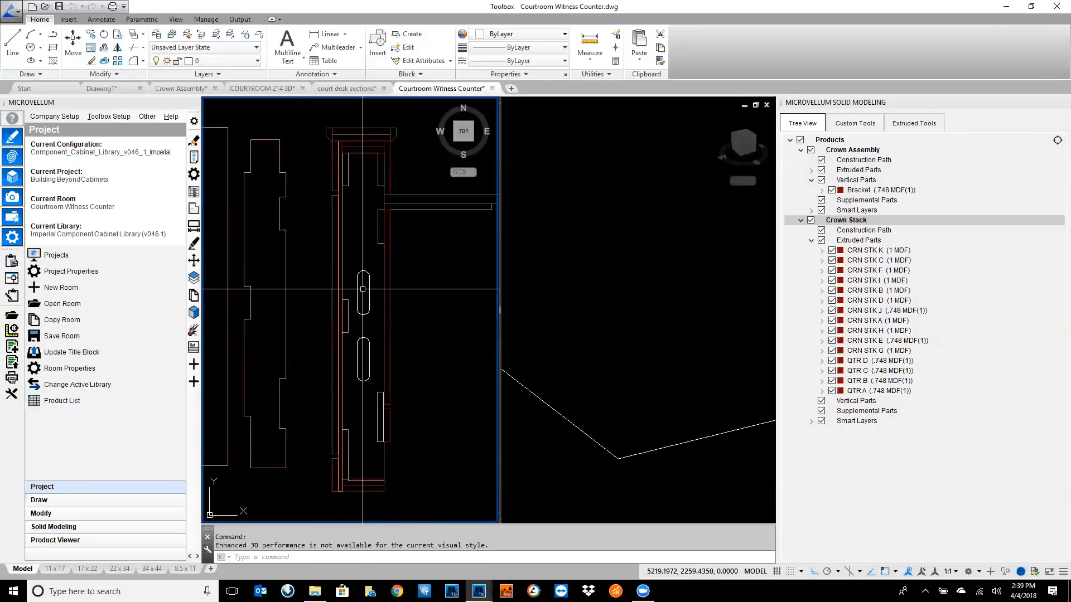
{"action": "scroll", "coordinate": [346, 369], "scroll_direction": "down", "scroll_amount": 5}
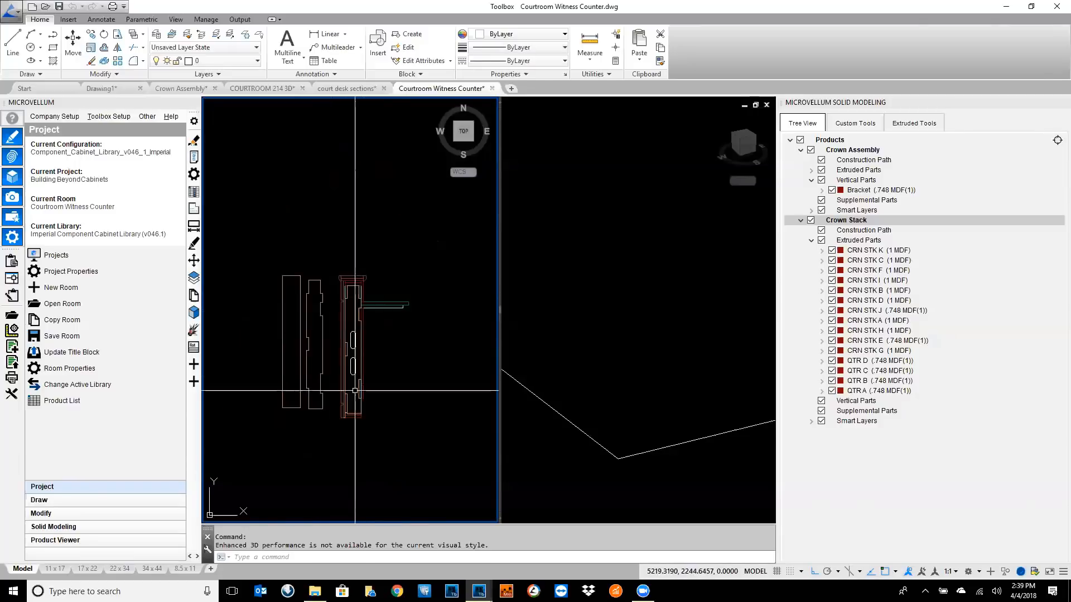
{"action": "middle_click_drag", "start_coordinate": [357, 394], "coordinate": [320, 224]}
{"action": "middle_click_drag", "start_coordinate": [315, 294], "coordinate": [317, 322]}
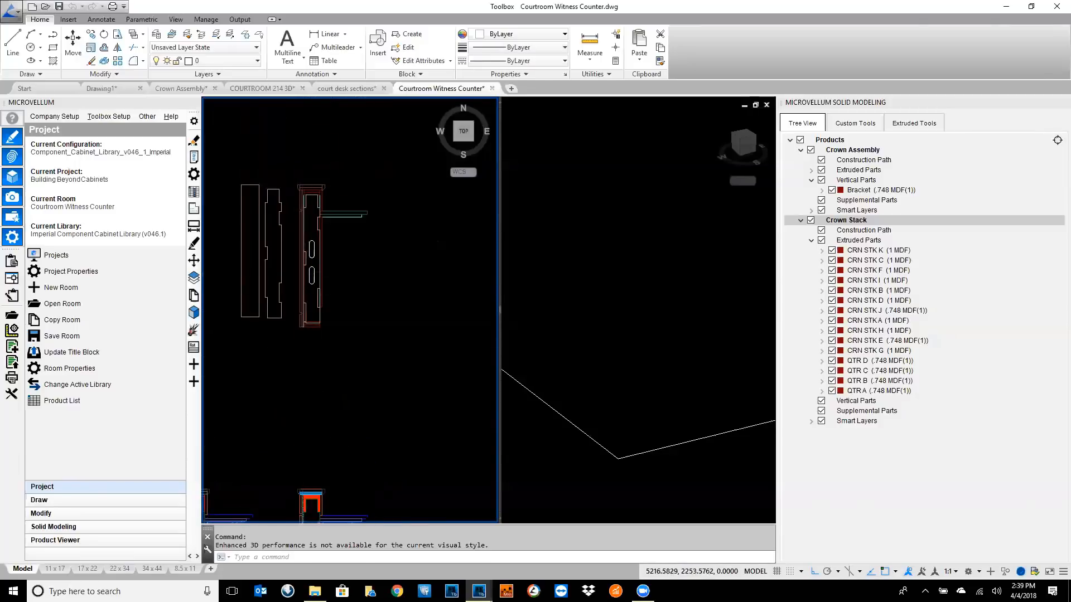
{"action": "scroll", "coordinate": [356, 285], "scroll_direction": "up", "scroll_amount": 4}
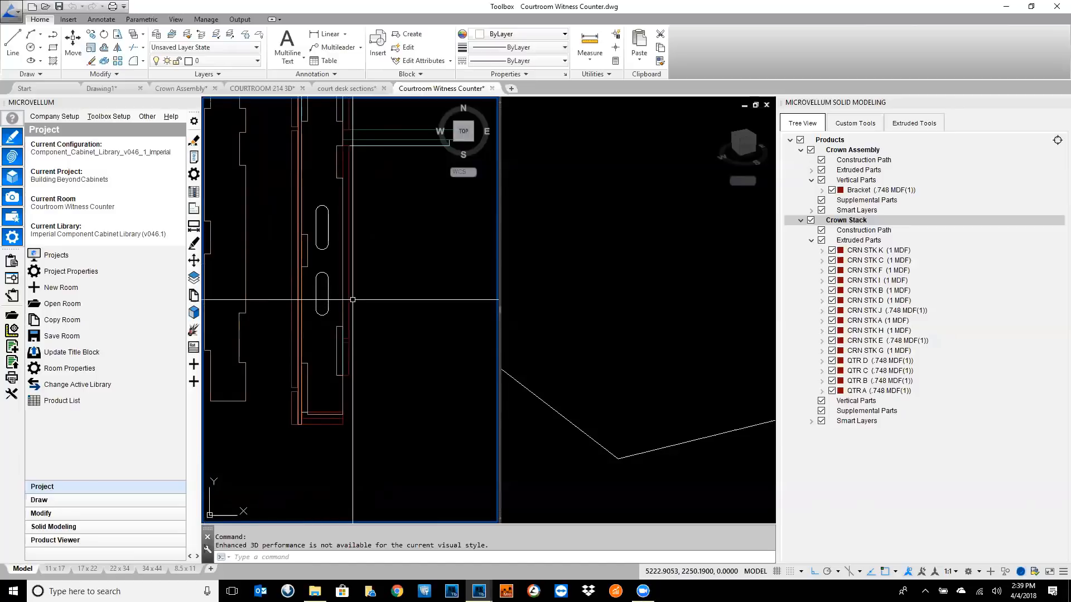
{"action": "middle_click_drag", "start_coordinate": [352, 300], "coordinate": [419, 383]}
{"action": "scroll", "coordinate": [362, 459], "scroll_direction": "up", "scroll_amount": 2}
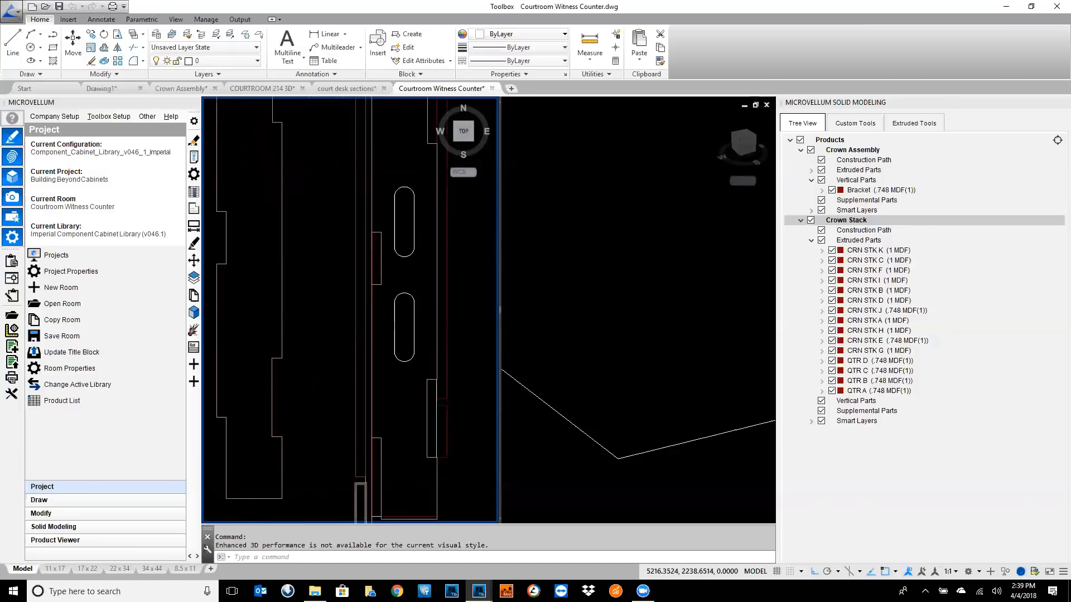
{"action": "scroll", "coordinate": [370, 487], "scroll_direction": "up", "scroll_amount": 4}
{"action": "scroll", "coordinate": [400, 479], "scroll_direction": "up", "scroll_amount": 4}
{"action": "middle_click_drag", "start_coordinate": [397, 461], "coordinate": [445, 358]}
{"action": "scroll", "coordinate": [411, 387], "scroll_direction": "up", "scroll_amount": 2}
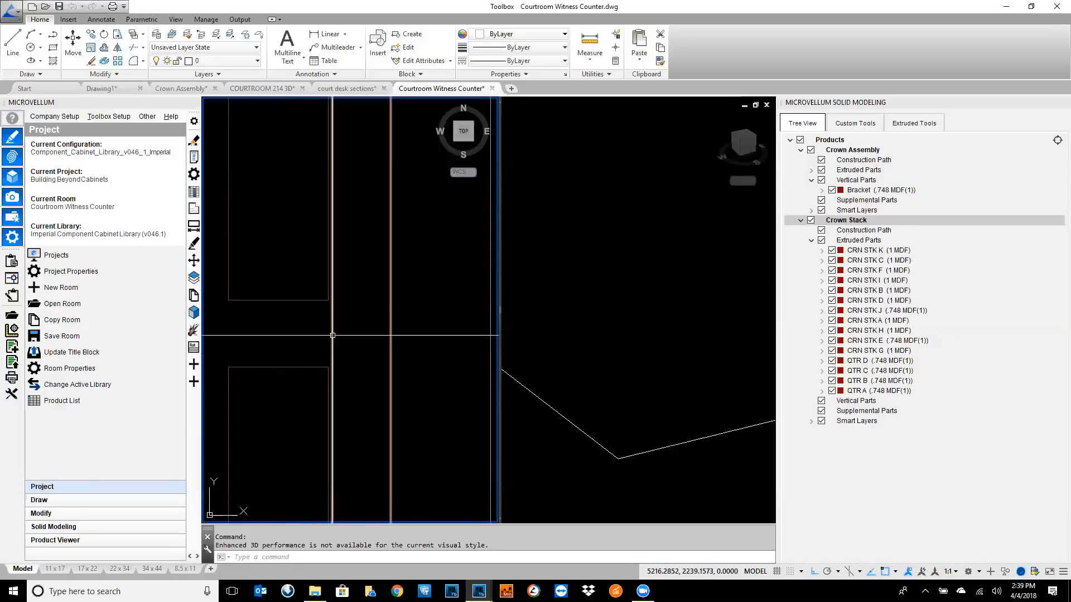
{"action": "scroll", "coordinate": [339, 339], "scroll_direction": "down", "scroll_amount": 8}
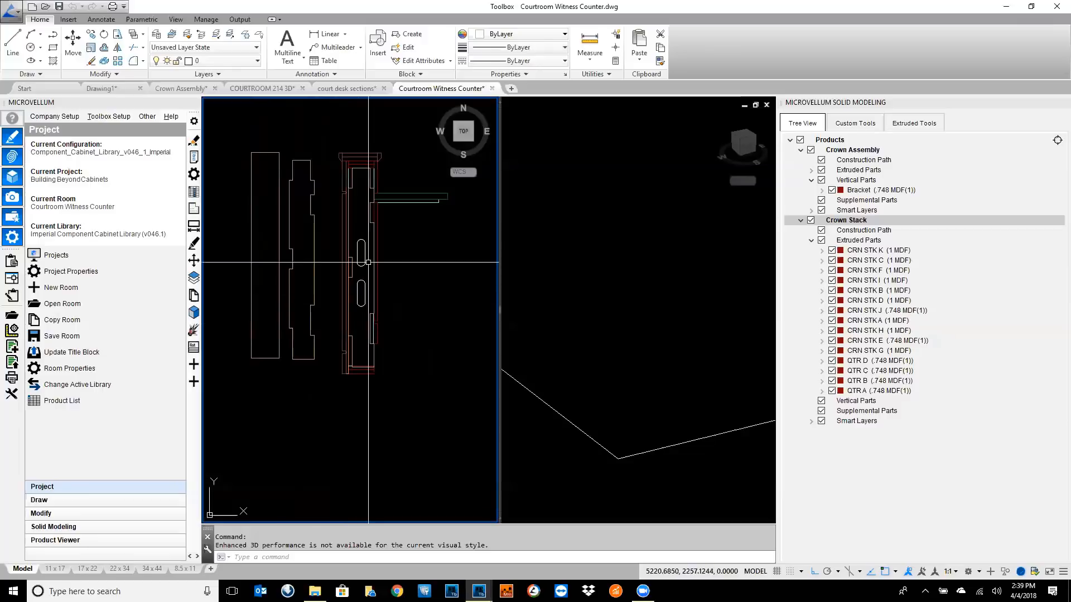
- Examine the simplified section's top cap, worktop connection, rib notches and base, and compare it with the neighbouring part outlines
{"action": "scroll", "coordinate": [371, 201], "scroll_direction": "up", "scroll_amount": 6}
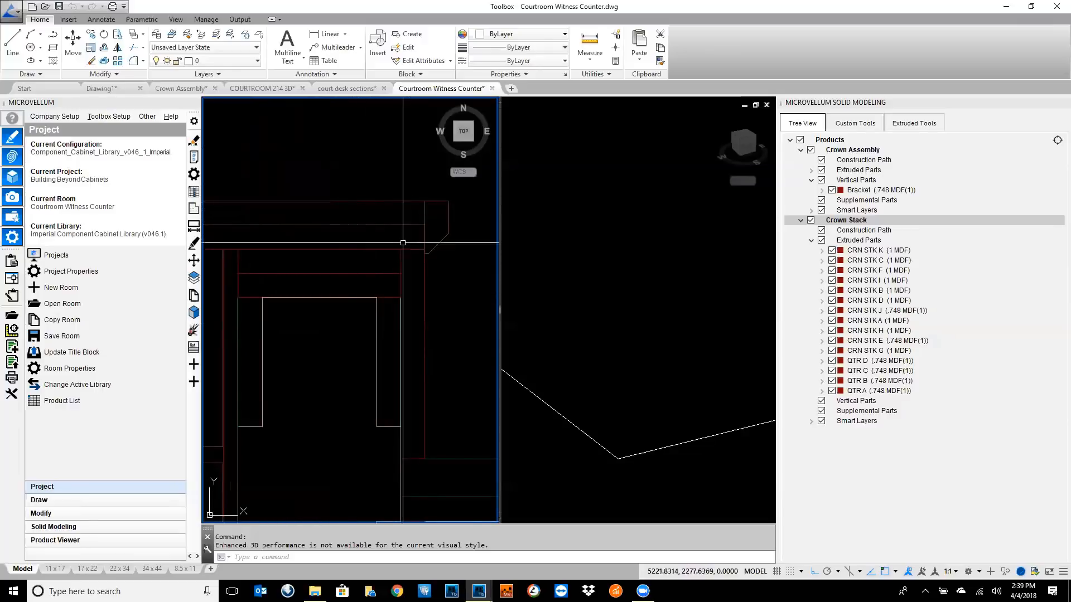
{"action": "scroll", "coordinate": [304, 329], "scroll_direction": "down", "scroll_amount": 2}
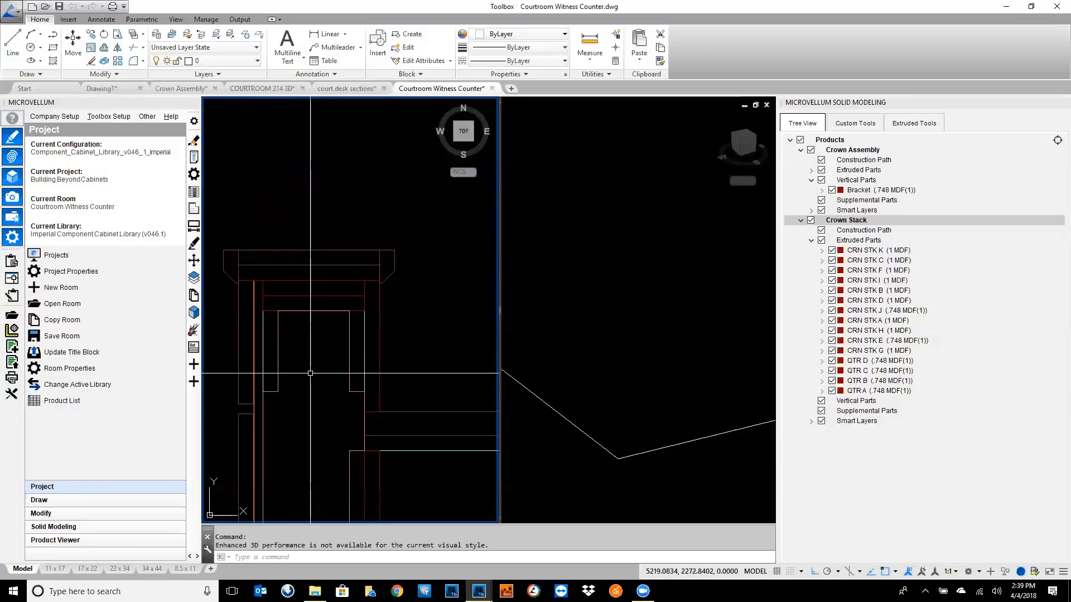
{"action": "scroll", "coordinate": [318, 387], "scroll_direction": "up", "scroll_amount": 6}
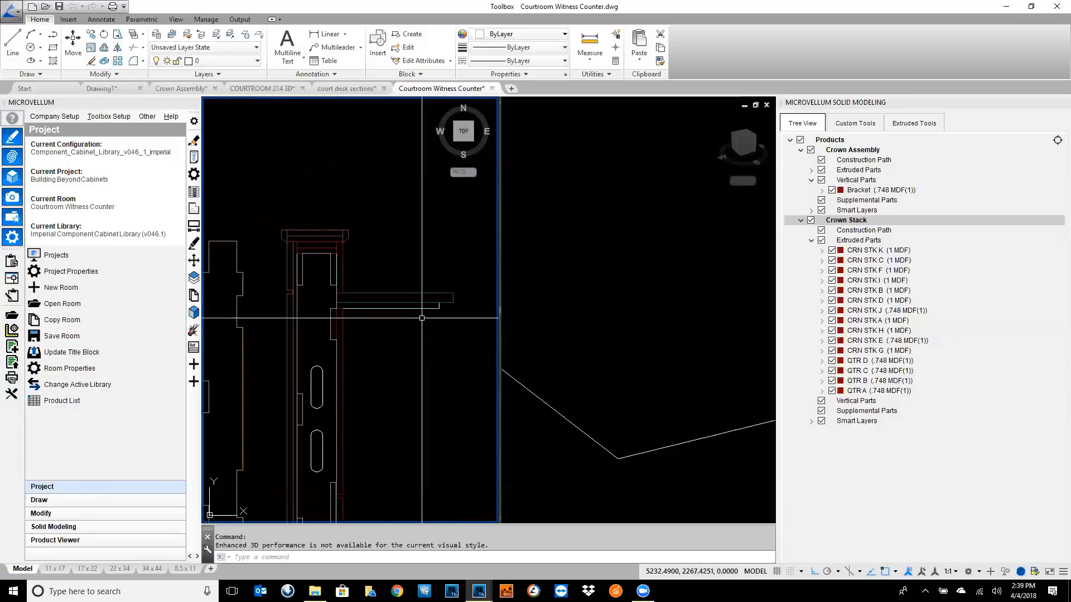
{"action": "scroll", "coordinate": [423, 313], "scroll_direction": "down", "scroll_amount": 4}
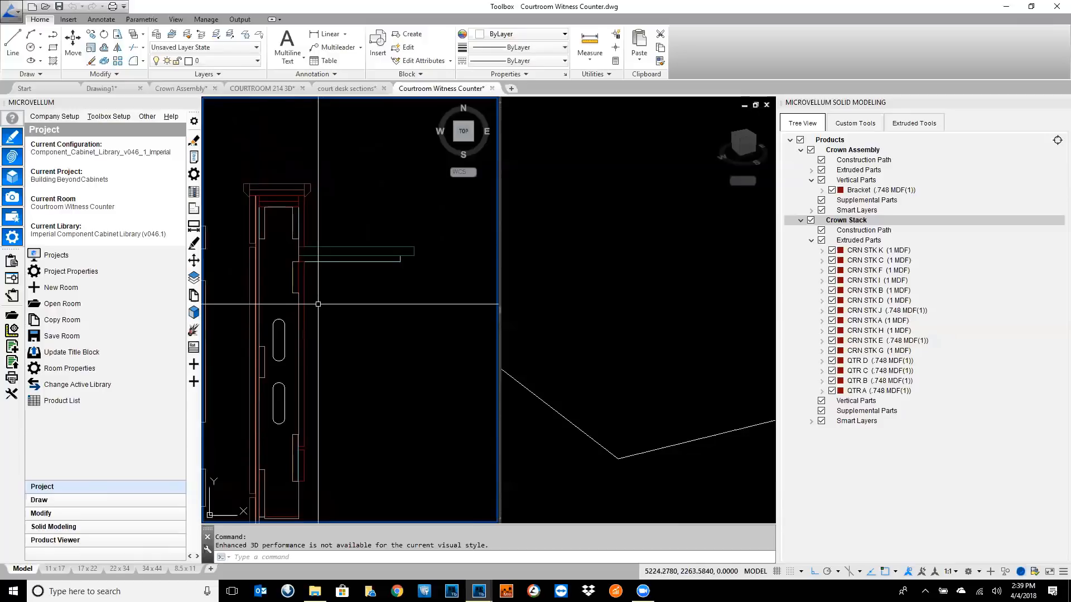
{"action": "scroll", "coordinate": [293, 283], "scroll_direction": "up", "scroll_amount": 4}
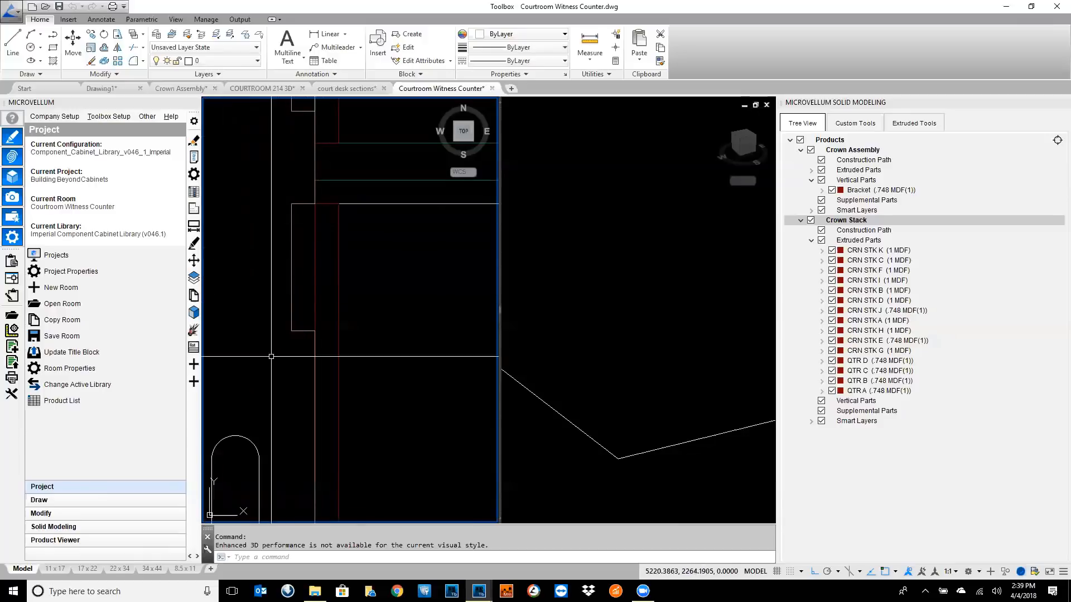
{"action": "scroll", "coordinate": [352, 360], "scroll_direction": "down", "scroll_amount": 3}
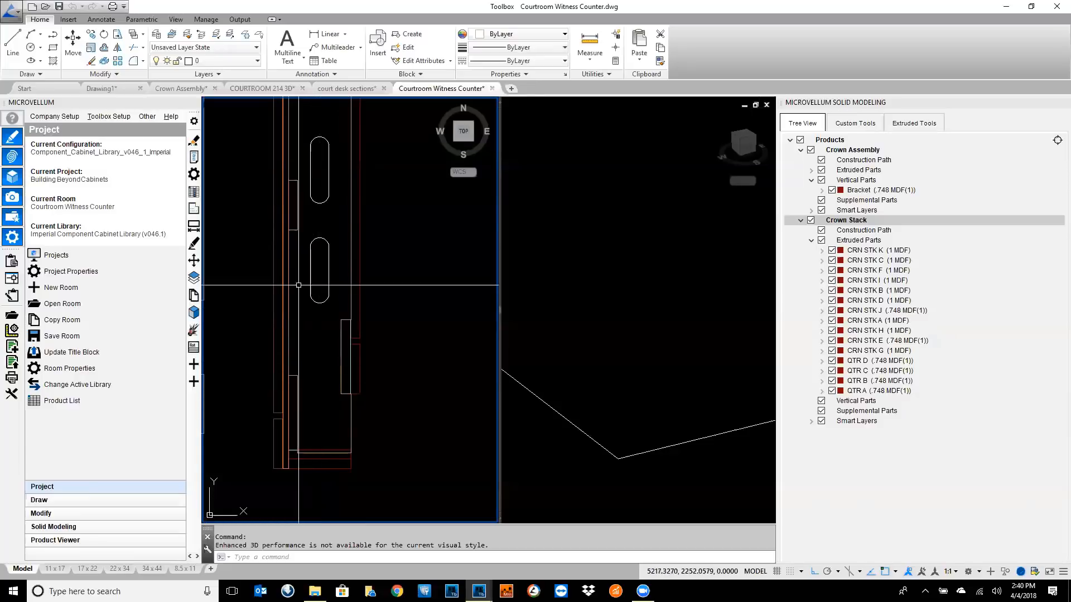
{"action": "scroll", "coordinate": [322, 381], "scroll_direction": "down", "scroll_amount": 3}
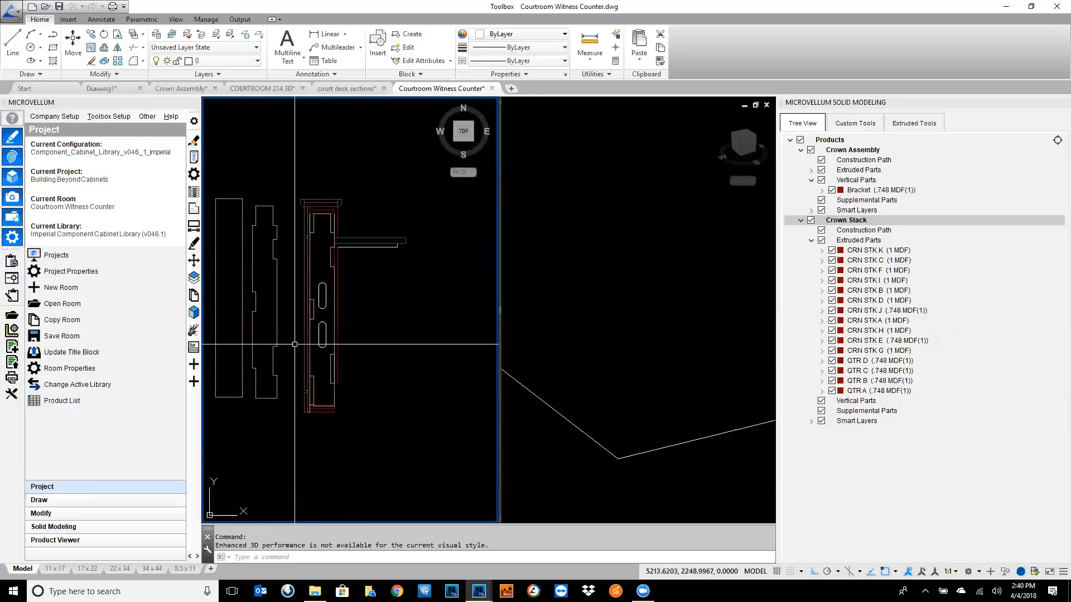
{"action": "middle_click_drag", "start_coordinate": [290, 334], "coordinate": [316, 348]}
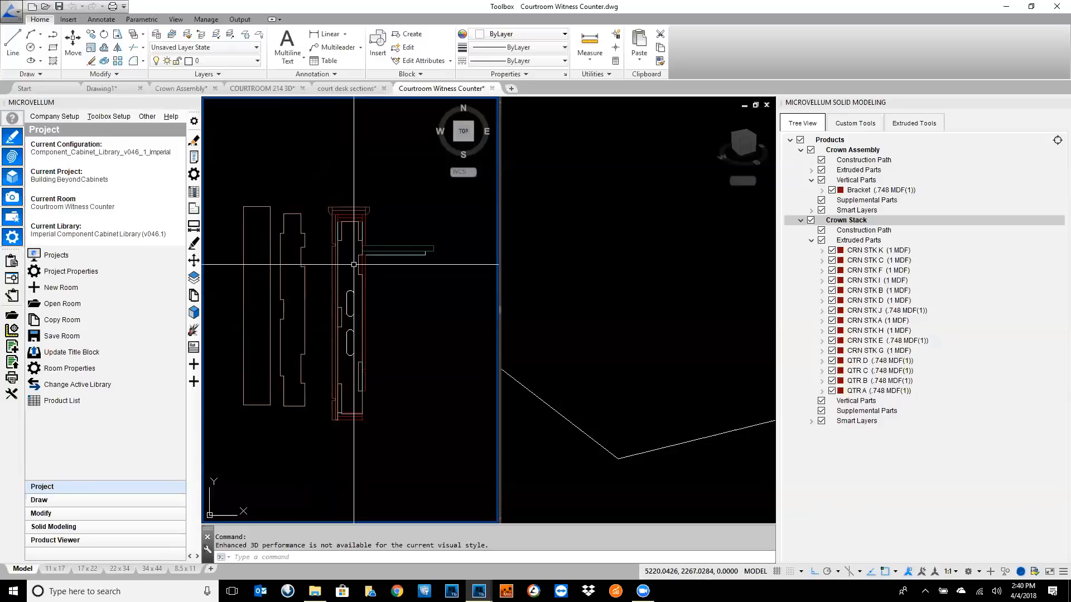
{"action": "scroll", "coordinate": [349, 310], "scroll_direction": "down", "scroll_amount": 2}
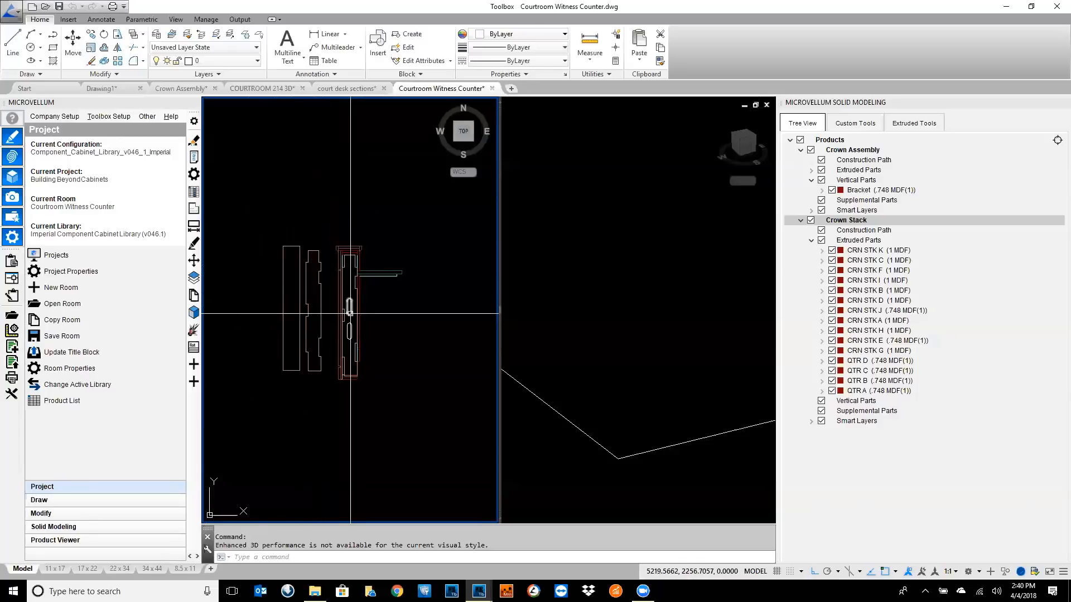
{"action": "scroll", "coordinate": [350, 316], "scroll_direction": "down", "scroll_amount": 2}
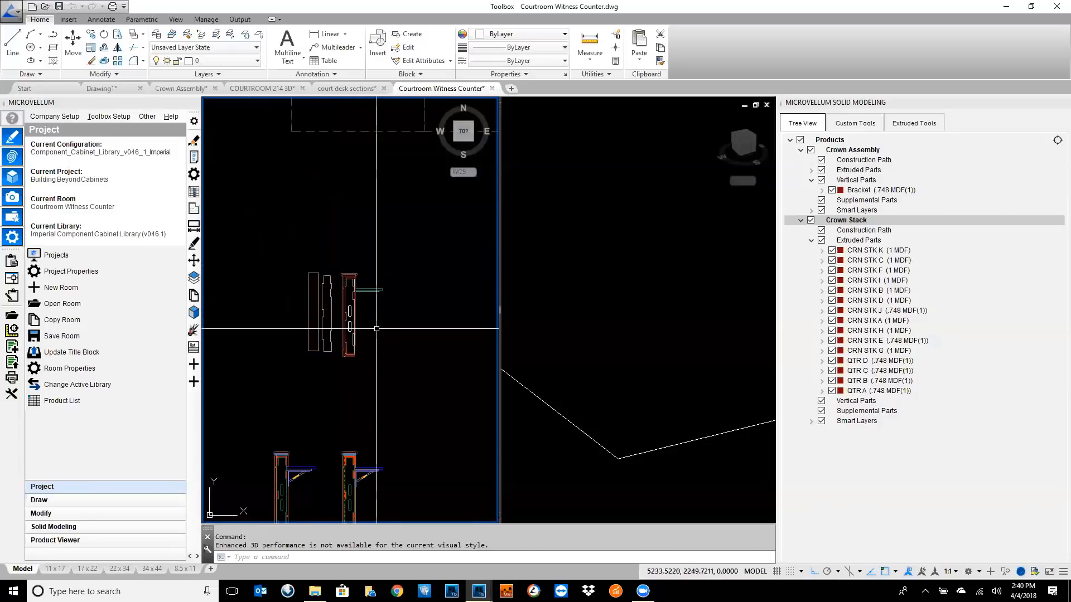
- Examine the numbered desk section catalogue, particularly sections 22 to 25, and the sample path shapes beside it
{"action": "scroll", "coordinate": [377, 329], "scroll_direction": "down", "scroll_amount": 4}
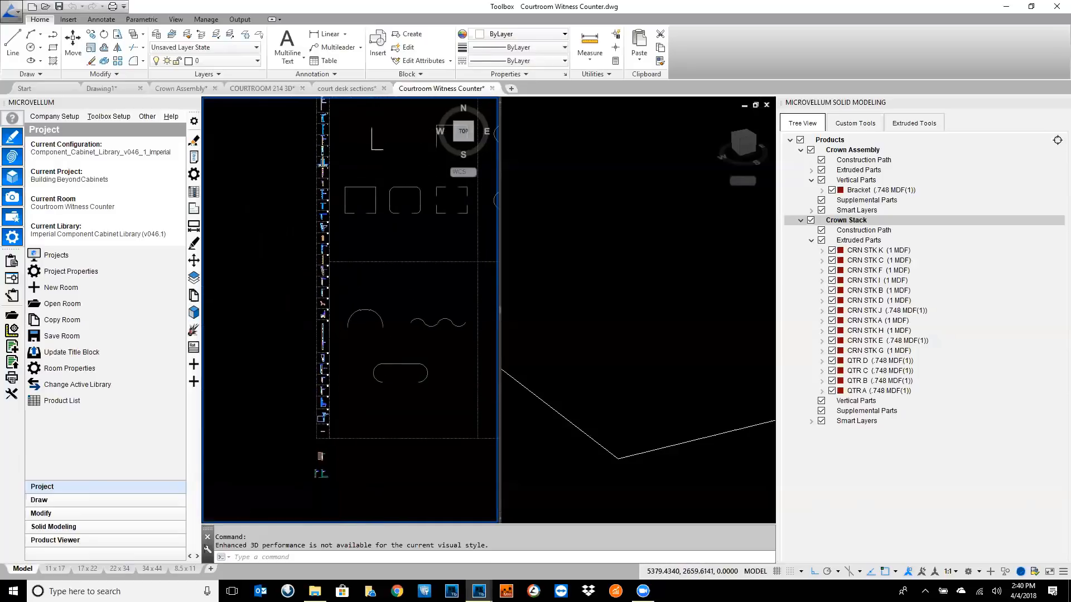
{"action": "scroll", "coordinate": [354, 383], "scroll_direction": "down", "scroll_amount": 2}
{"action": "middle_click_drag", "start_coordinate": [378, 340], "coordinate": [328, 363]}
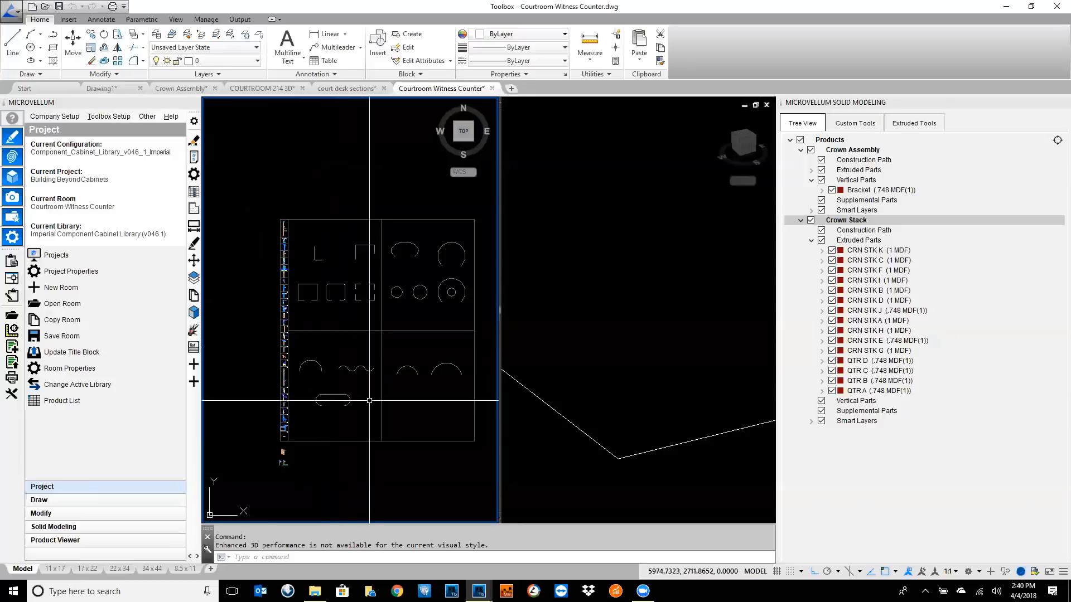
{"action": "scroll", "coordinate": [300, 408], "scroll_direction": "up", "scroll_amount": 4}
{"action": "scroll", "coordinate": [300, 408], "scroll_direction": "up", "scroll_amount": 5}
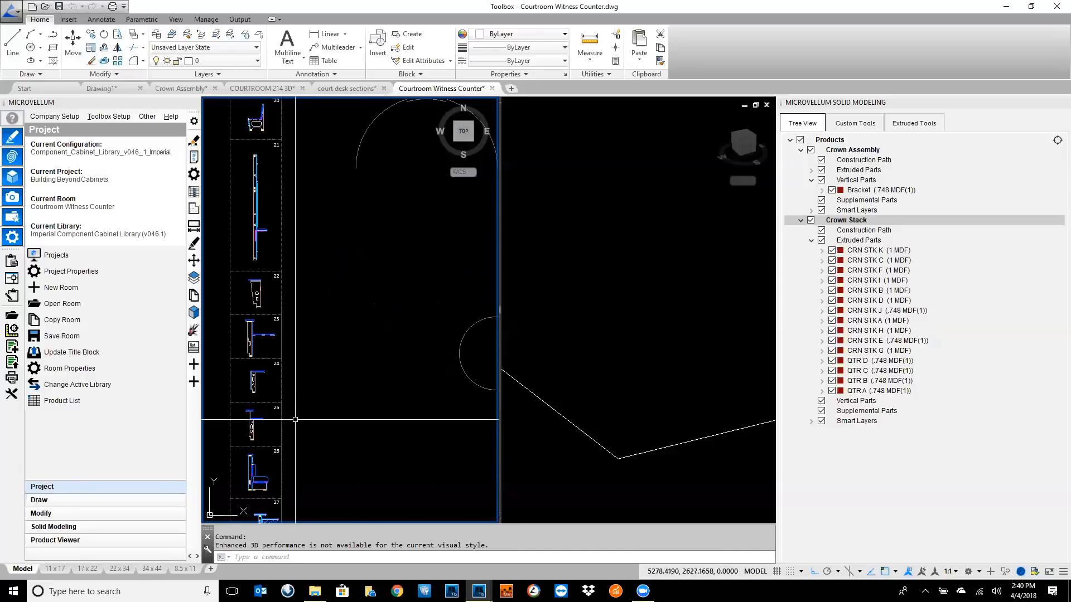
{"action": "middle_click_drag", "start_coordinate": [254, 344], "coordinate": [389, 332]}
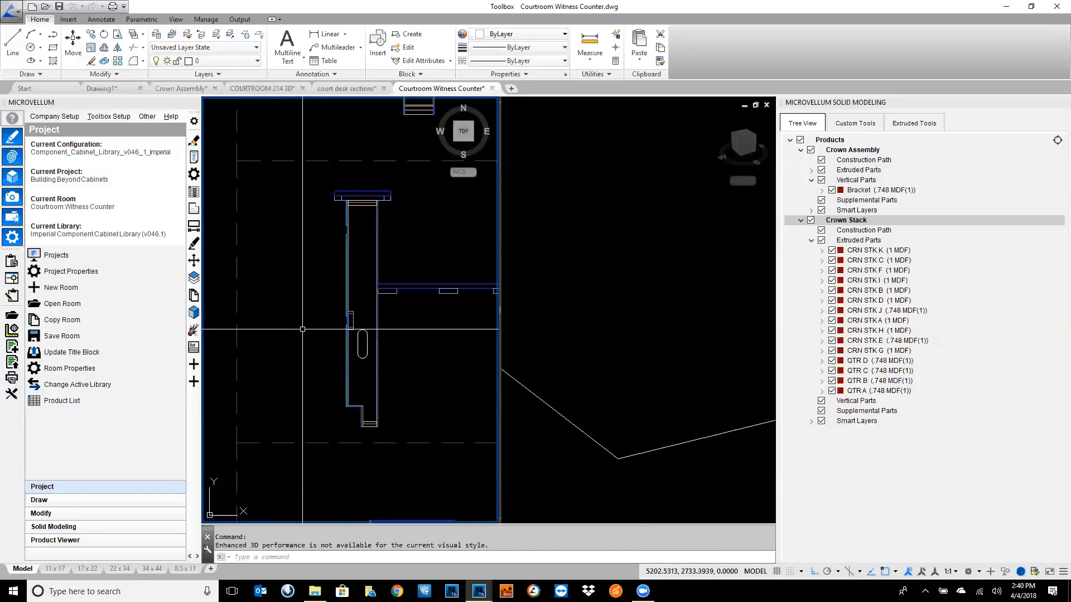
{"action": "scroll", "coordinate": [301, 327], "scroll_direction": "down", "scroll_amount": 2}
{"action": "scroll", "coordinate": [298, 349], "scroll_direction": "down", "scroll_amount": 2}
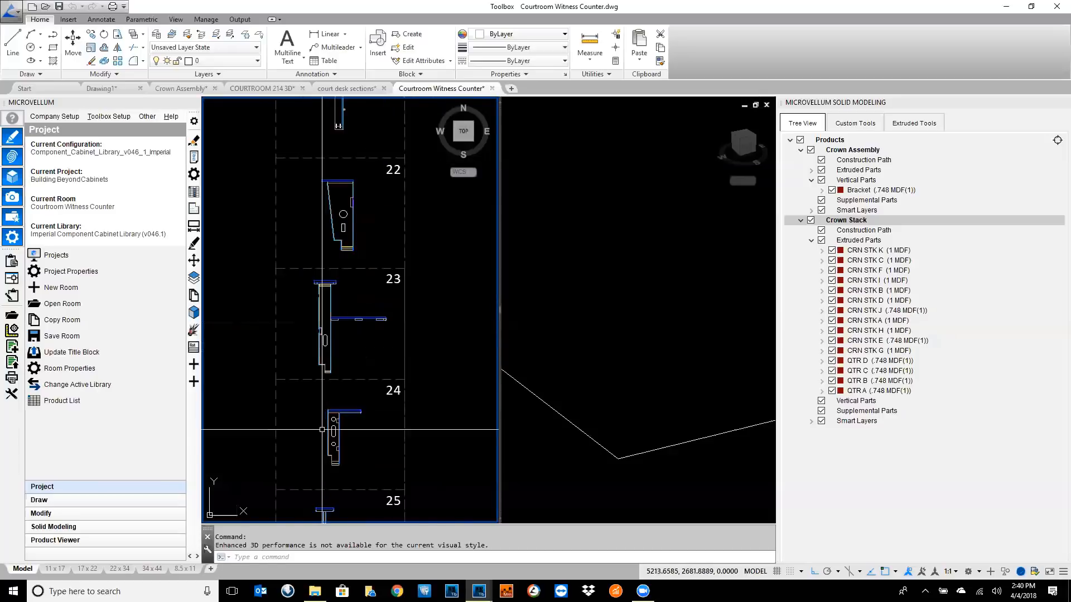
{"action": "middle_click_drag", "start_coordinate": [320, 432], "coordinate": [305, 351]}
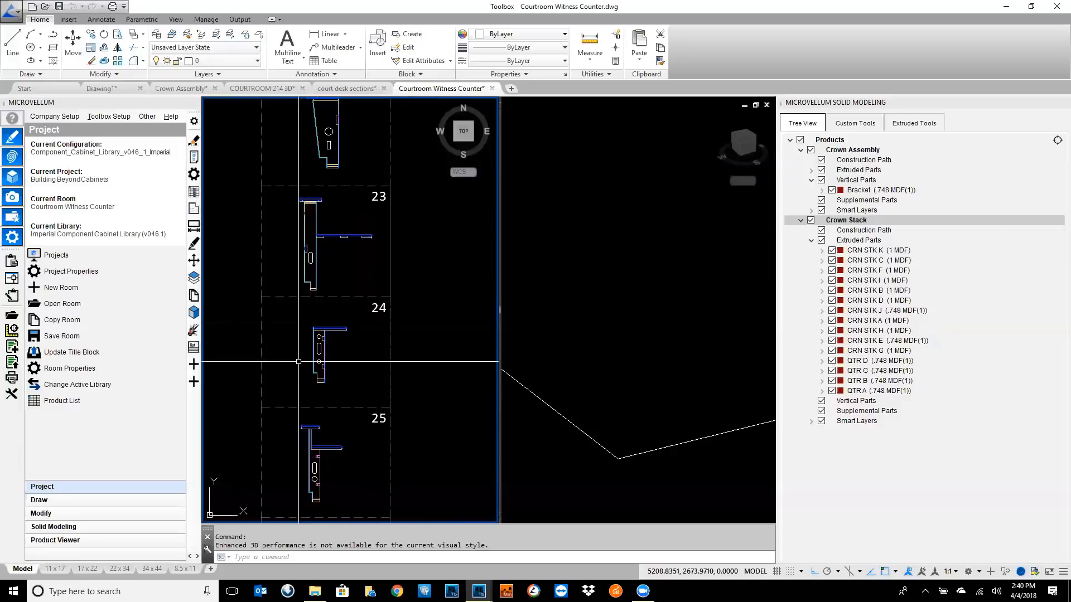
{"action": "scroll", "coordinate": [312, 409], "scroll_direction": "down", "scroll_amount": 7}
{"action": "middle_click_drag", "start_coordinate": [312, 409], "coordinate": [313, 290]}
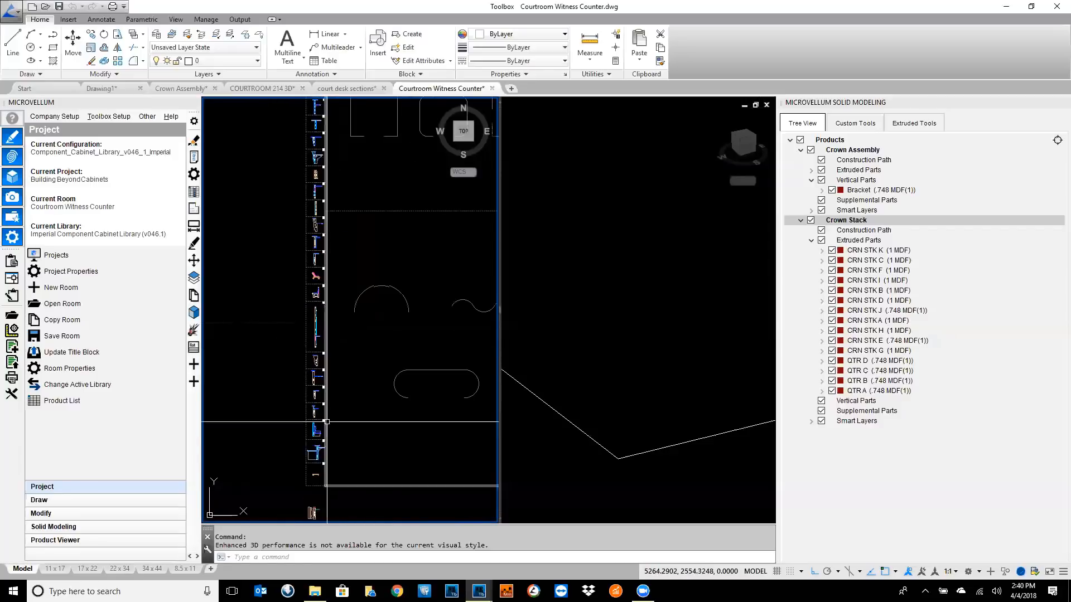
- Bring the simplified counter section and its two separate part outlines back into close view
{"action": "middle_click_drag", "start_coordinate": [305, 450], "coordinate": [299, 301]}
{"action": "scroll", "coordinate": [294, 359], "scroll_direction": "up", "scroll_amount": 5}
{"action": "scroll", "coordinate": [323, 433], "scroll_direction": "up", "scroll_amount": 4}
{"action": "scroll", "coordinate": [351, 386], "scroll_direction": "up", "scroll_amount": 4}
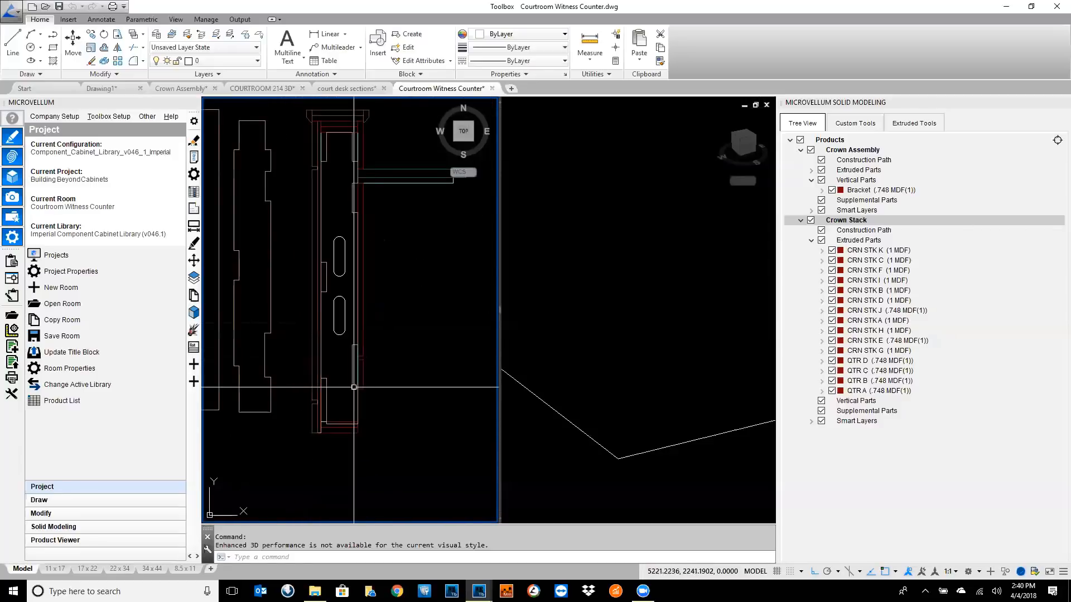
{"action": "scroll", "coordinate": [362, 366], "scroll_direction": "down", "scroll_amount": 2}
{"action": "middle_click_drag", "start_coordinate": [380, 363], "coordinate": [359, 394]}
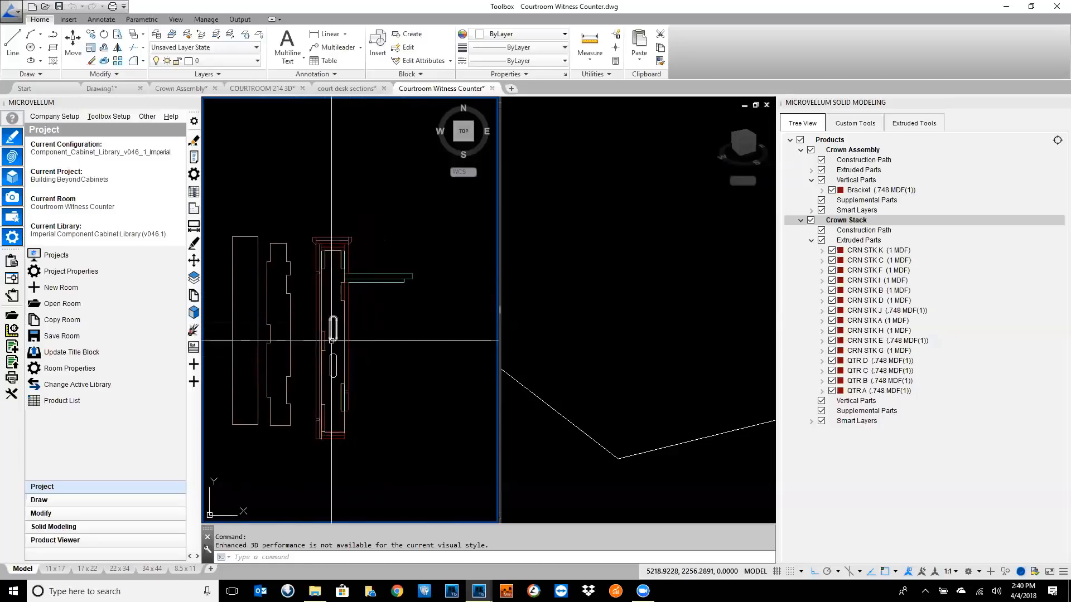
- Enlarge the 3D viewport around the bent construction path and reopen the solid modeling palette to refresh its product tree for this drawing
{"action": "scroll", "coordinate": [387, 362], "scroll_direction": "down", "scroll_amount": 2}
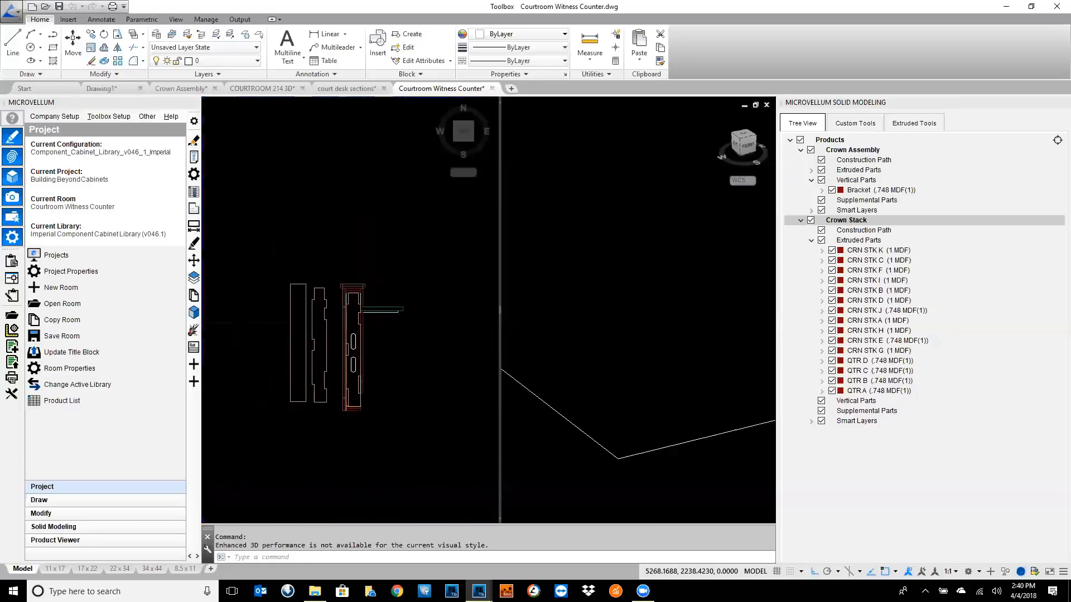
{"action": "left_click", "coordinate": [568, 434]}
{"action": "left_click_drag", "start_coordinate": [502, 307], "coordinate": [426, 308]}
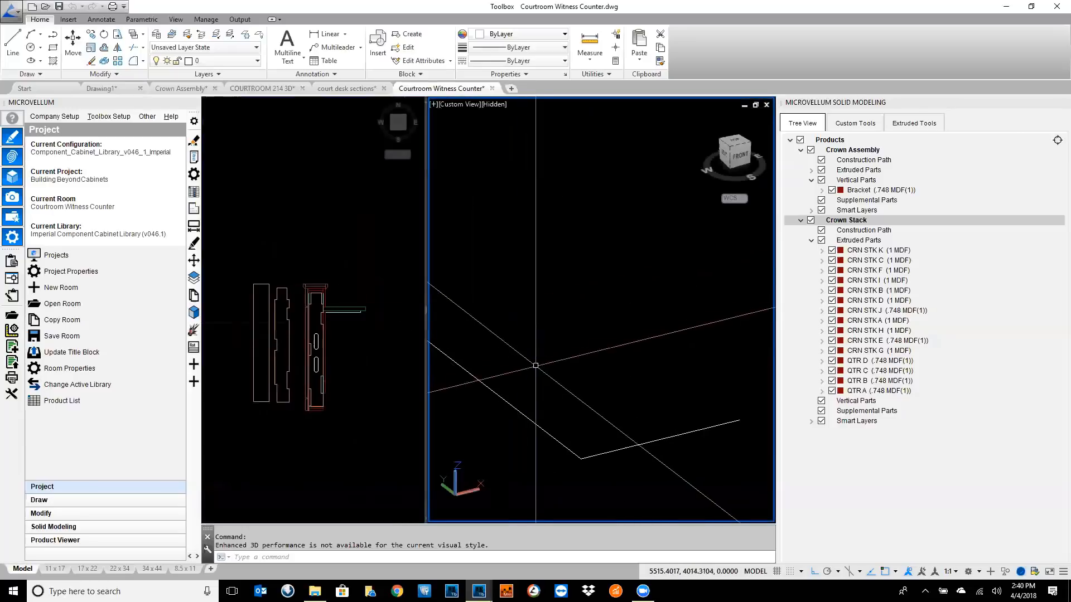
{"action": "middle_click_drag", "start_coordinate": [532, 367], "coordinate": [587, 375]}
{"action": "scroll", "coordinate": [564, 324], "scroll_direction": "down", "scroll_amount": 2}
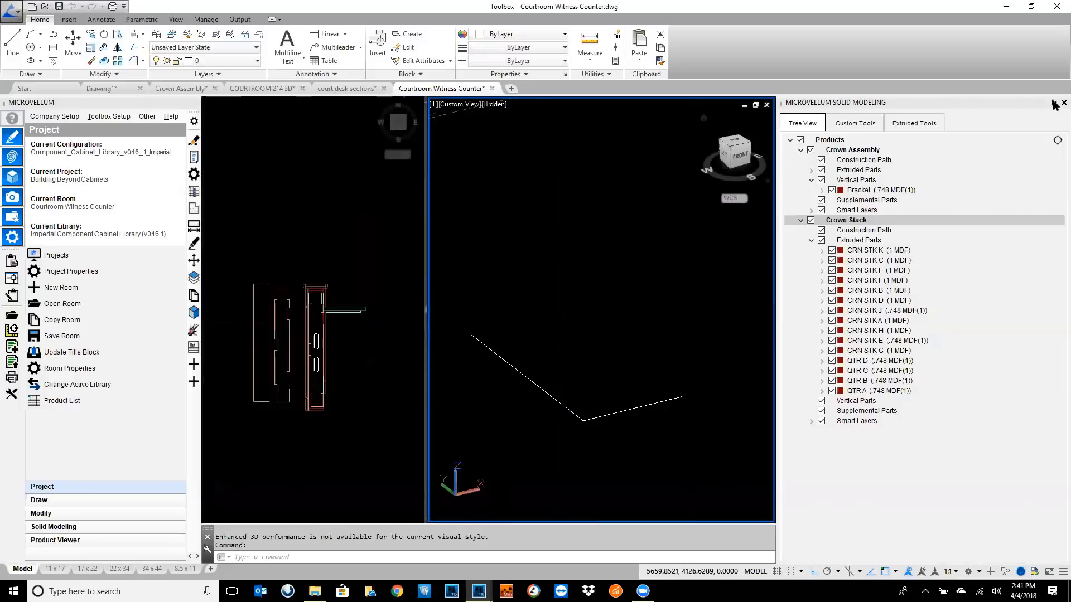
{"action": "left_click", "coordinate": [1063, 103]}
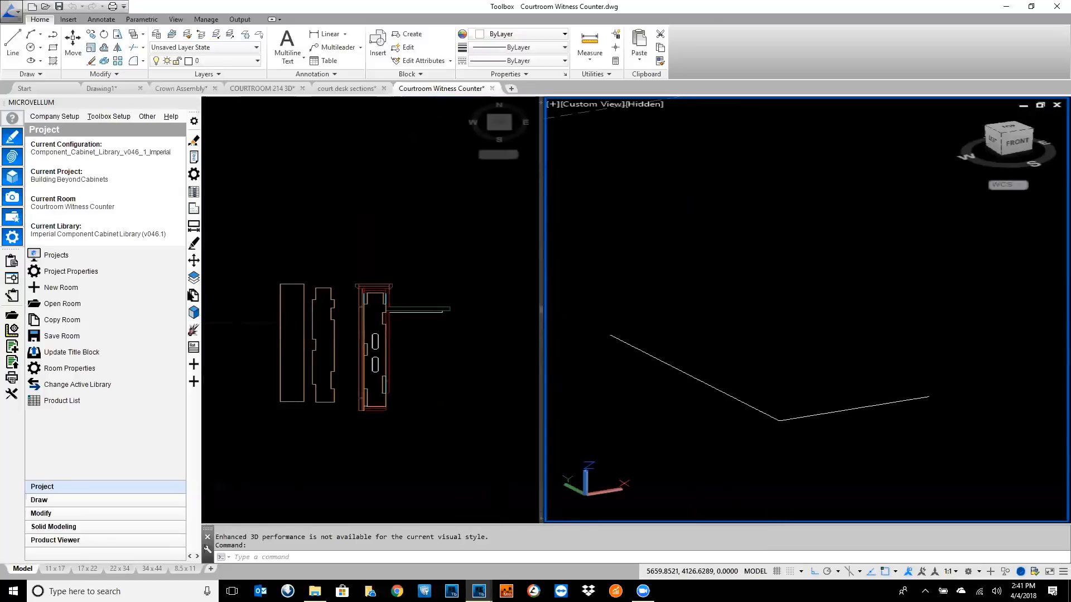
{"action": "left_click", "coordinate": [193, 314]}
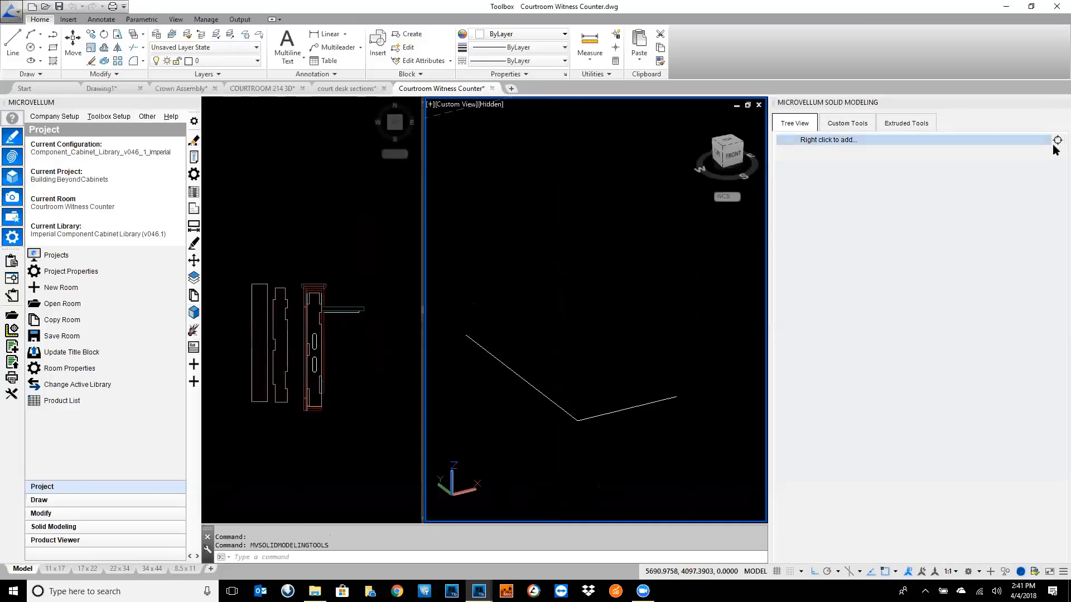
- Add an extruded product named Witness Stand of type Extruded_Product_Starter, using the bent polyline as its construction path
{"action": "right_click", "coordinate": [849, 144]}
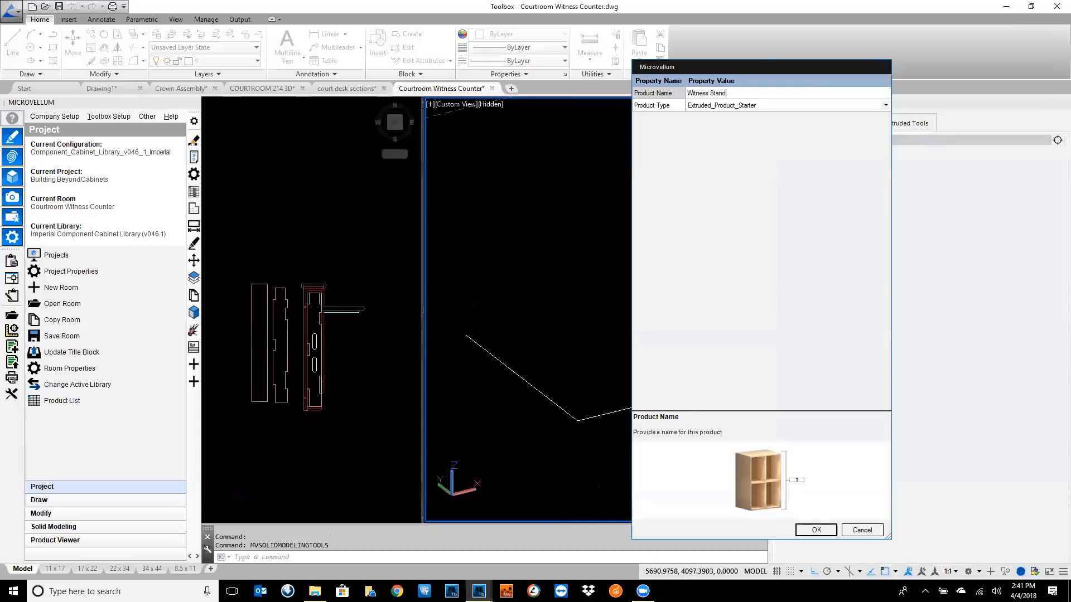
{"action": "left_click", "coordinate": [815, 530]}
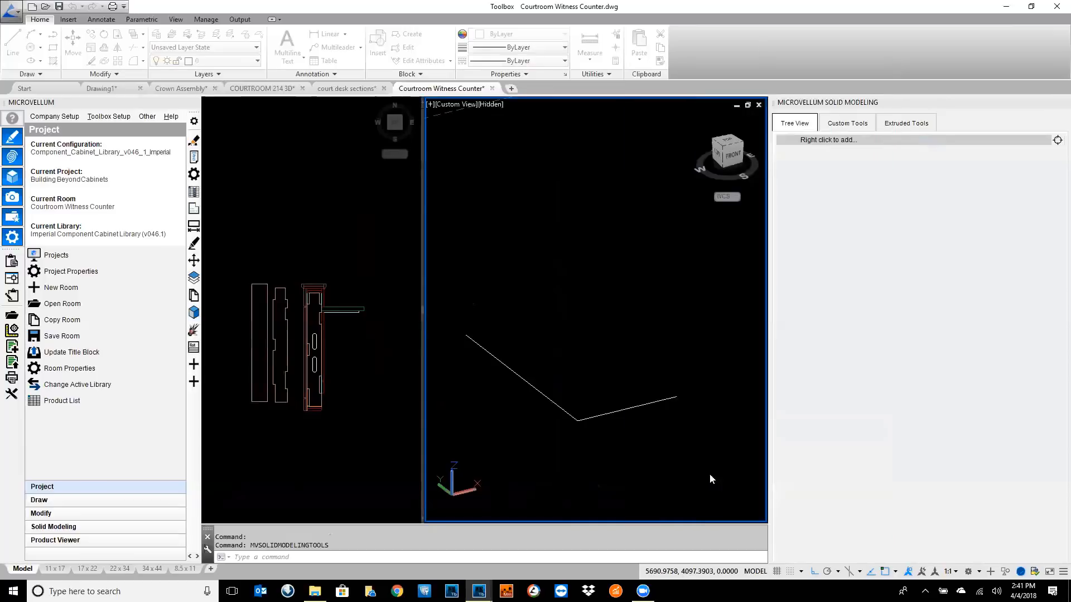
{"action": "left_click", "coordinate": [622, 412]}
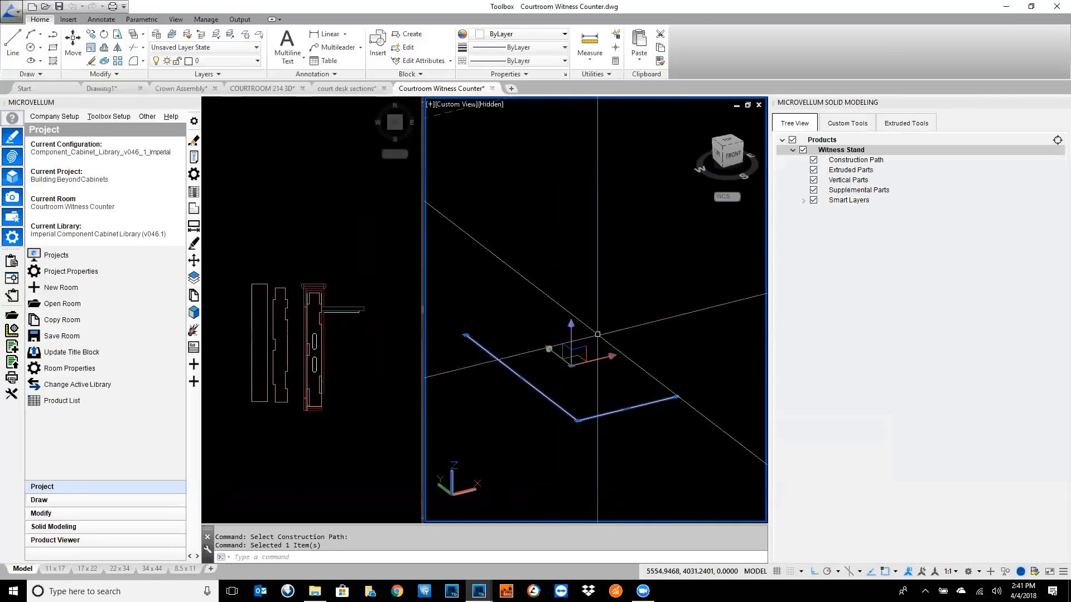
- Generate the Witness Stand's extruded parts and Stud .75 IN vertical parts from the simplified counter section, accepting the interior panel's chosen material thickness
{"action": "right_click", "coordinate": [857, 171]}
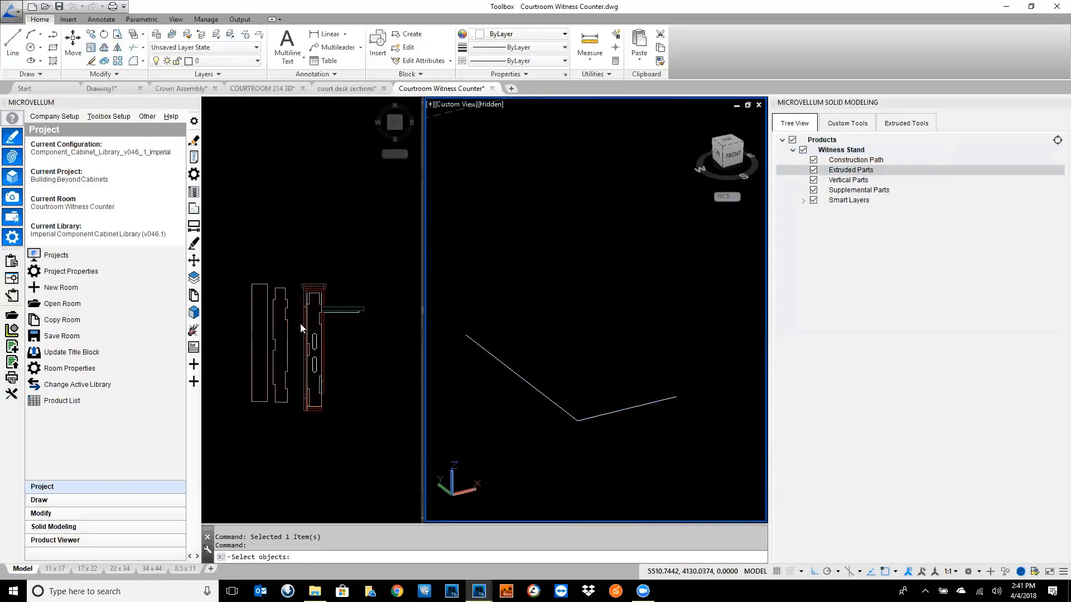
{"action": "left_click", "coordinate": [376, 275]}
{"action": "left_click", "coordinate": [377, 258]}
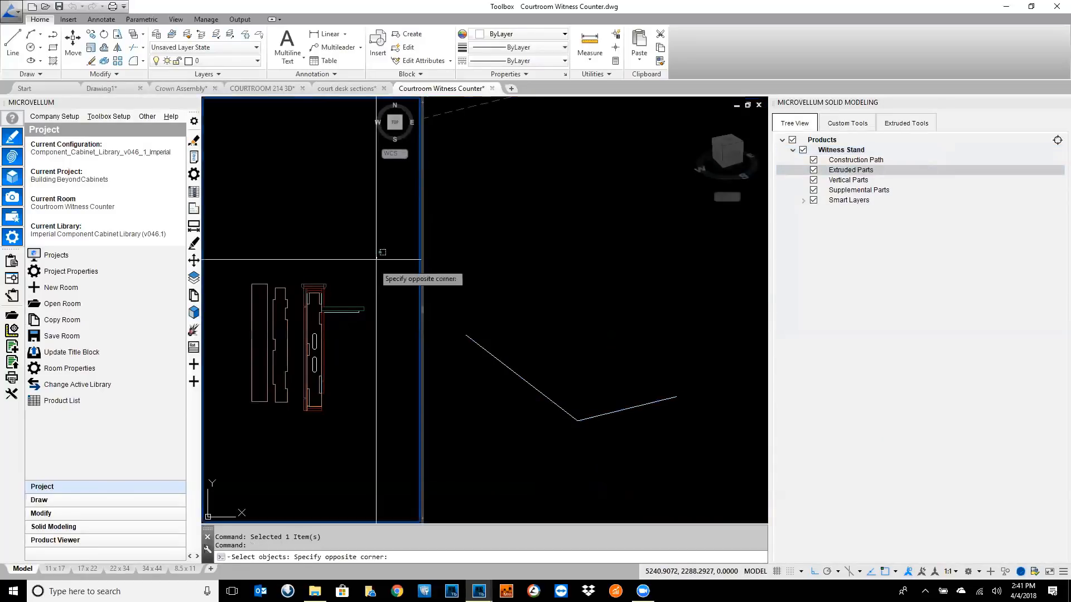
{"action": "left_click", "coordinate": [305, 436]}
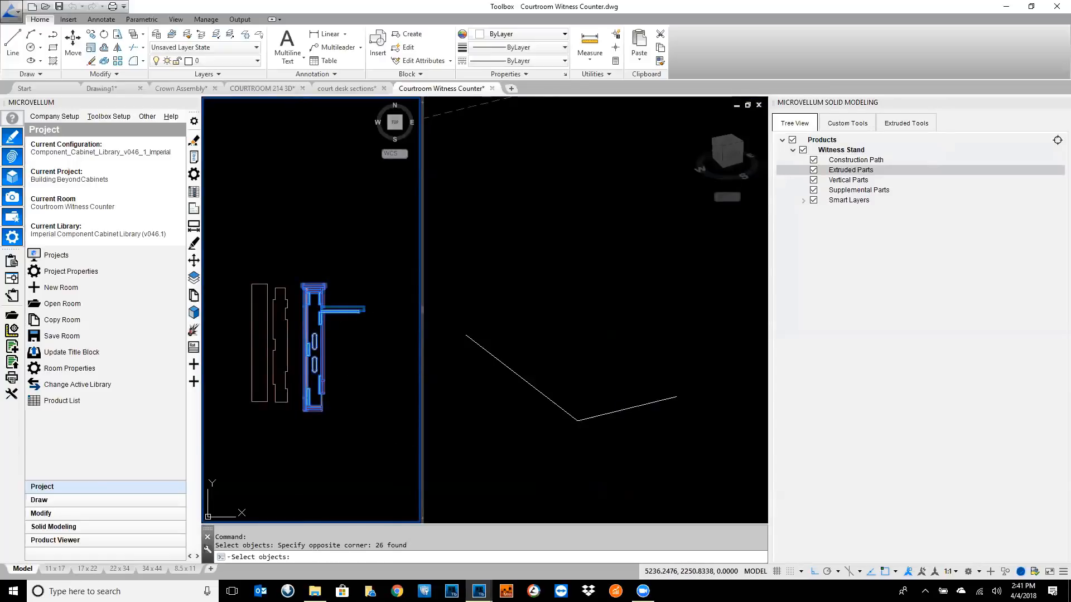
{"action": "key", "text": "Return"}
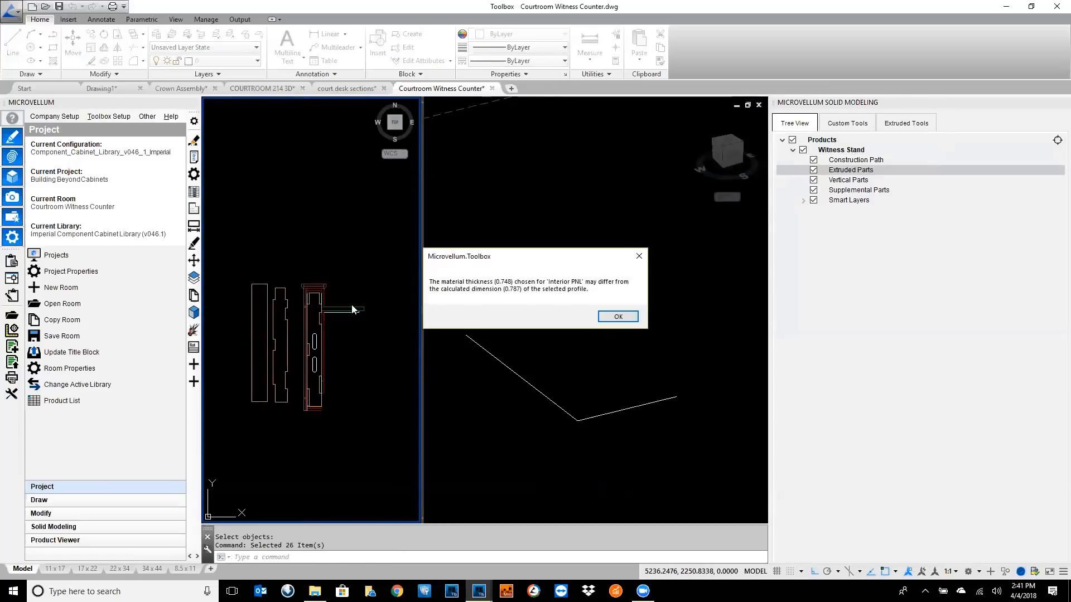
{"action": "left_click", "coordinate": [618, 316]}
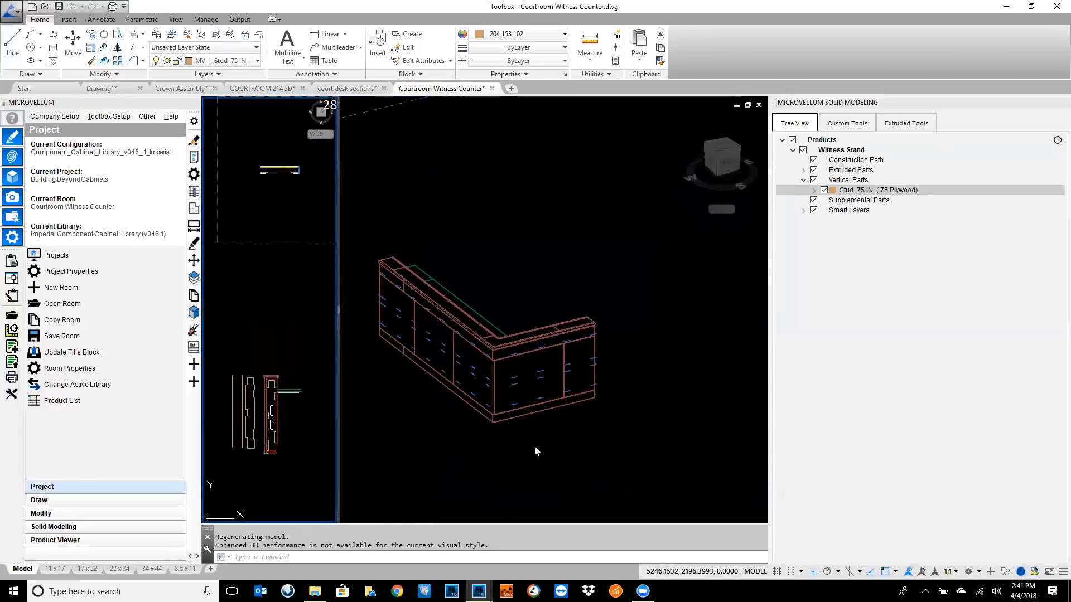
- Set the 3D viewport's visual style to X-Ray so the counter's internal parts show through
{"action": "left_click", "coordinate": [568, 453]}
{"action": "scroll", "coordinate": [521, 427], "scroll_direction": "up", "scroll_amount": 2}
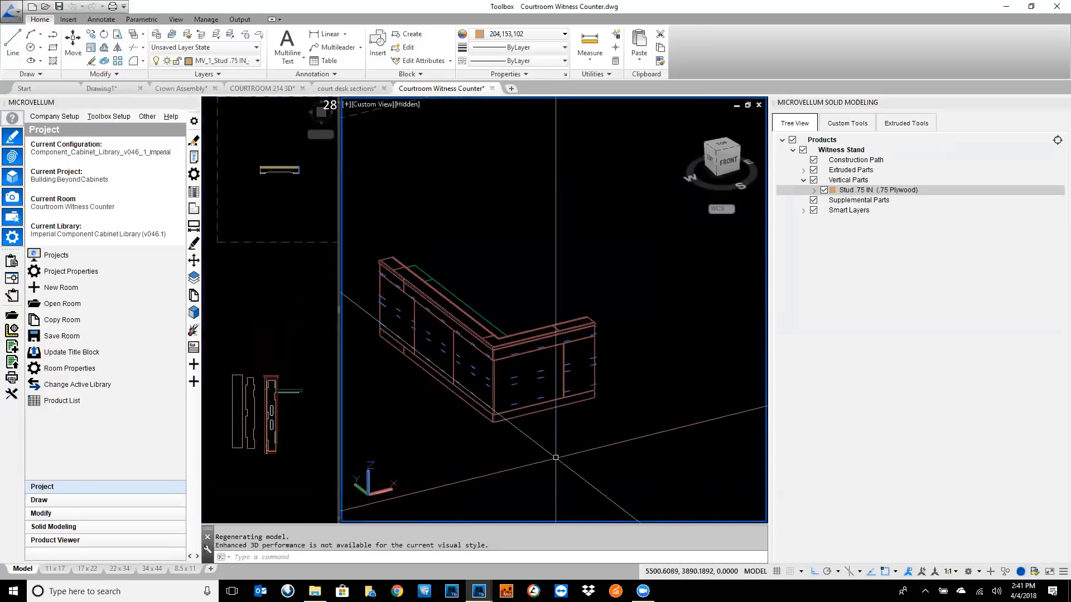
{"action": "type", "text": "v"}
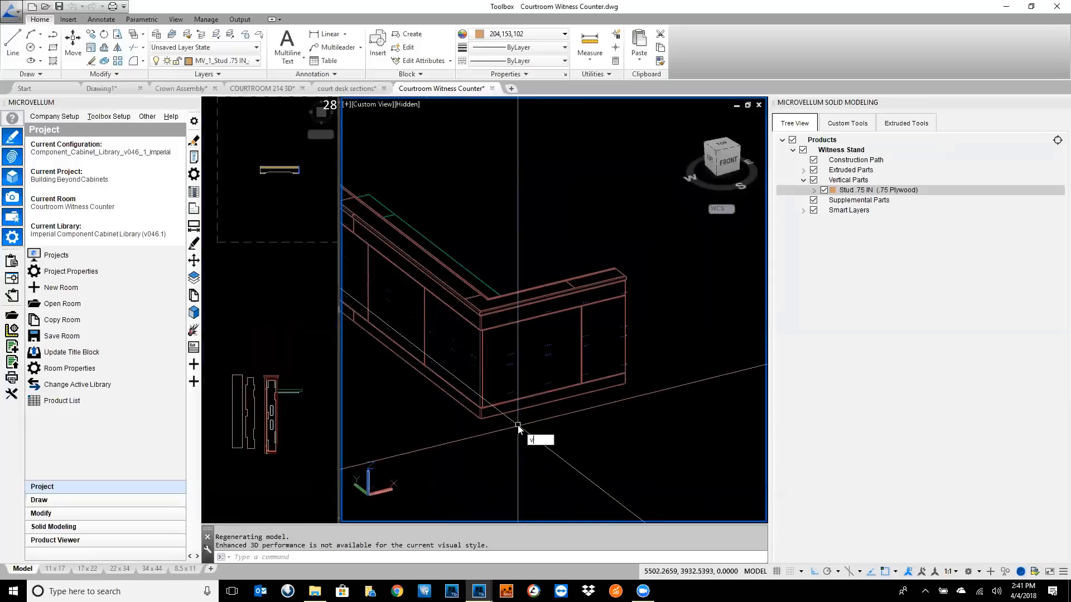
{"action": "type", "text": "s"}
{"action": "key", "text": "Return"}
{"action": "type", "text": "x"}
{"action": "key", "text": "Return"}
{"action": "scroll", "coordinate": [518, 422], "scroll_direction": "down", "scroll_amount": 3}
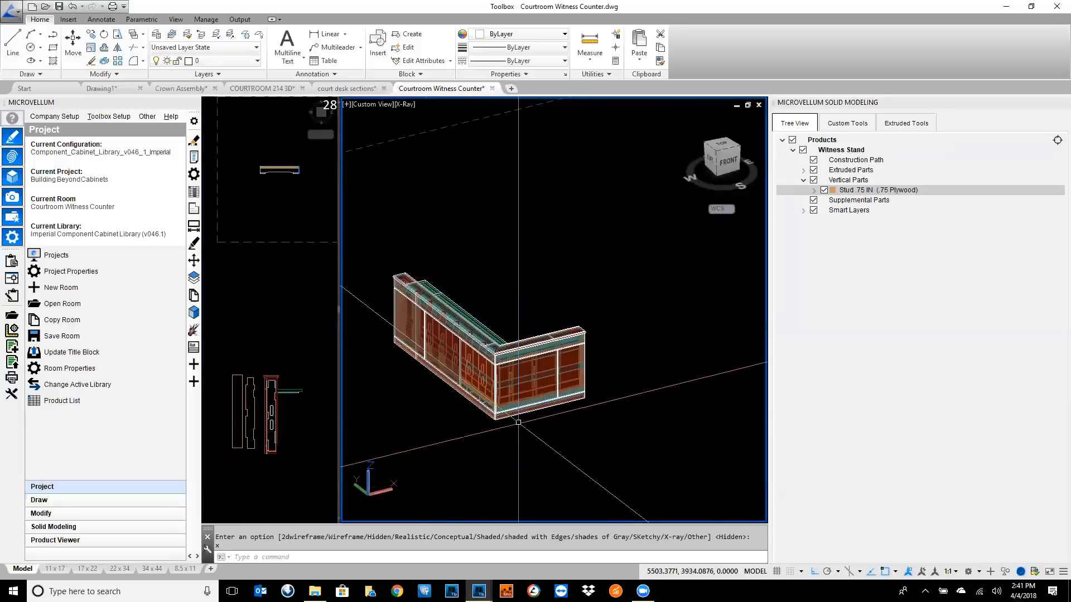
- Examine the staggered top cap joints around the counter's corner, then look through the custom tools and the extruded tools
{"action": "scroll", "coordinate": [577, 417], "scroll_direction": "up", "scroll_amount": 2}
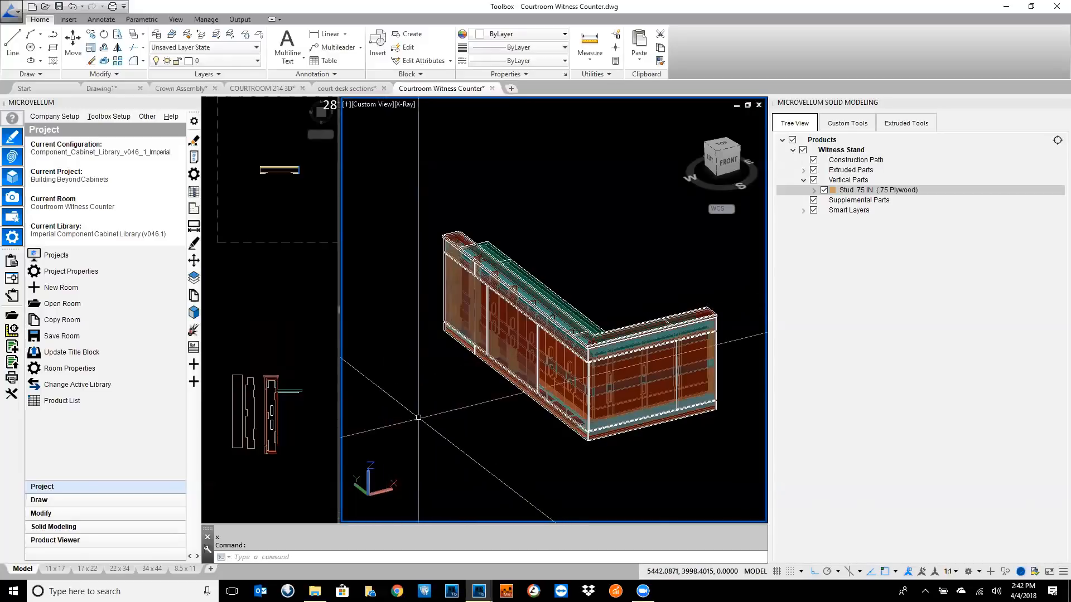
{"action": "scroll", "coordinate": [620, 307], "scroll_direction": "up", "scroll_amount": 6}
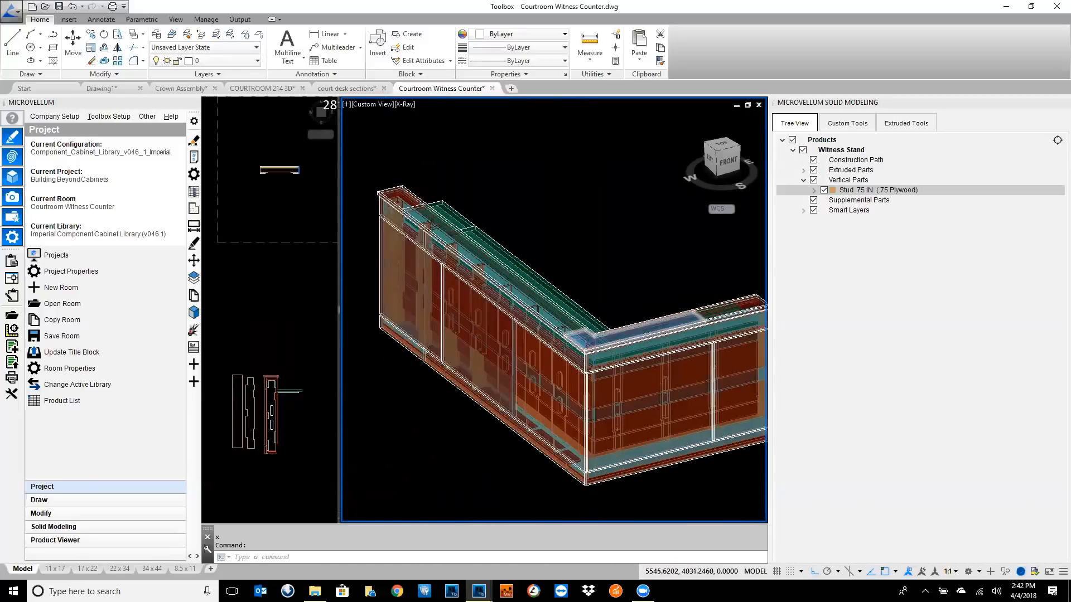
{"action": "scroll", "coordinate": [620, 307], "scroll_direction": "down", "scroll_amount": 3}
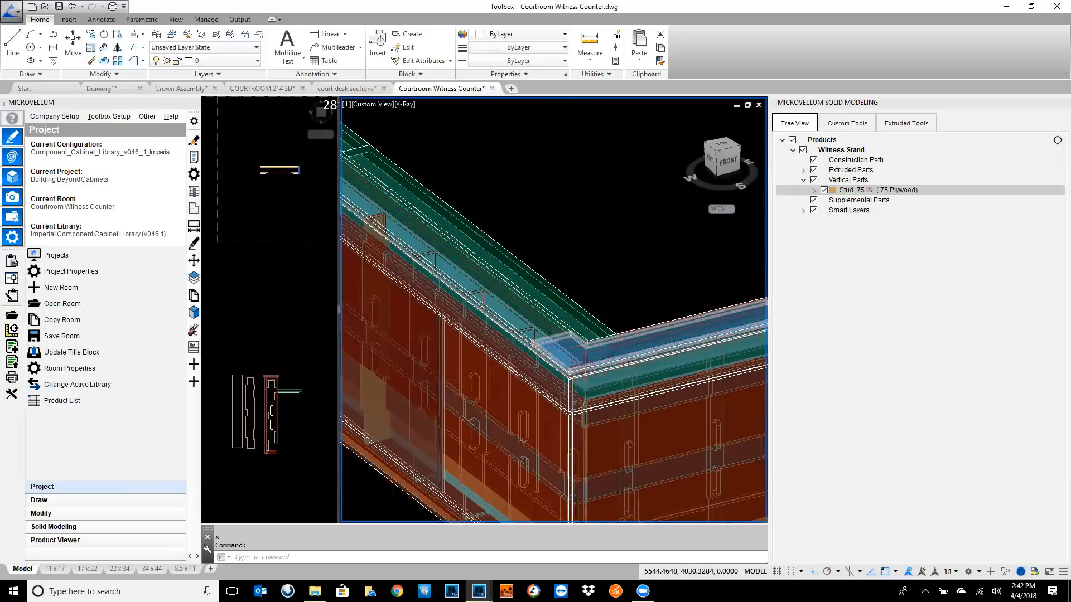
{"action": "scroll", "coordinate": [583, 335], "scroll_direction": "down", "scroll_amount": 4}
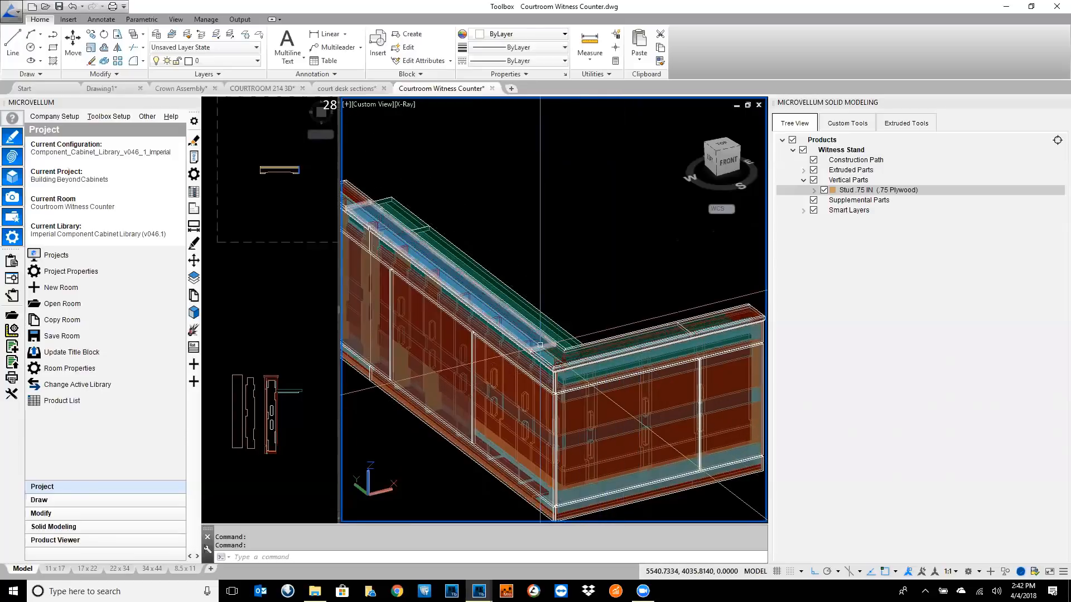
{"action": "mouse_move", "coordinate": [540, 345]}
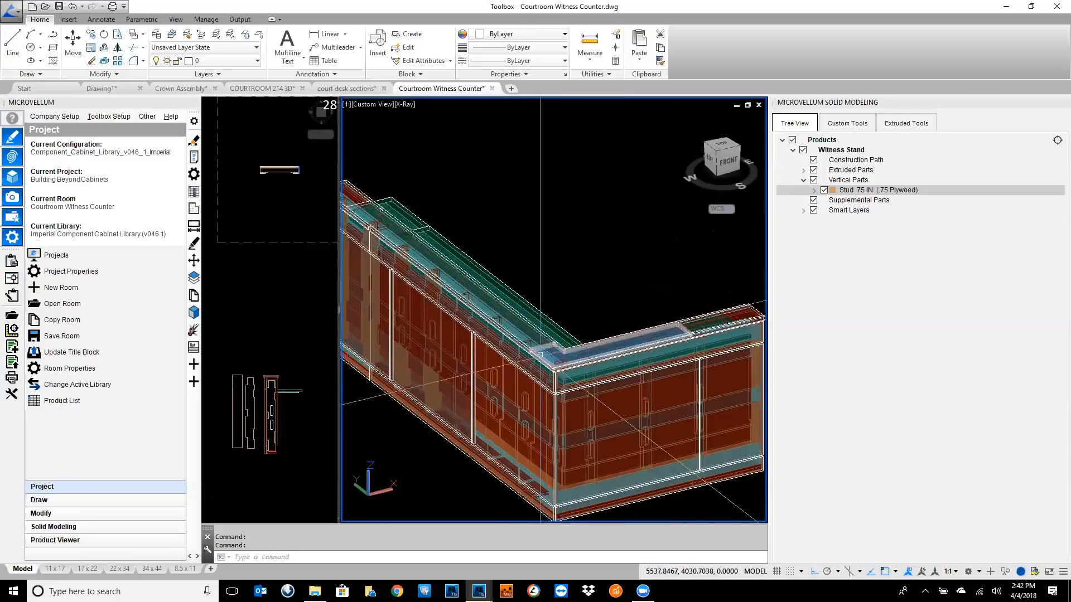
{"action": "scroll", "coordinate": [538, 354], "scroll_direction": "up", "scroll_amount": 2}
{"action": "scroll", "coordinate": [538, 354], "scroll_direction": "up", "scroll_amount": 1}
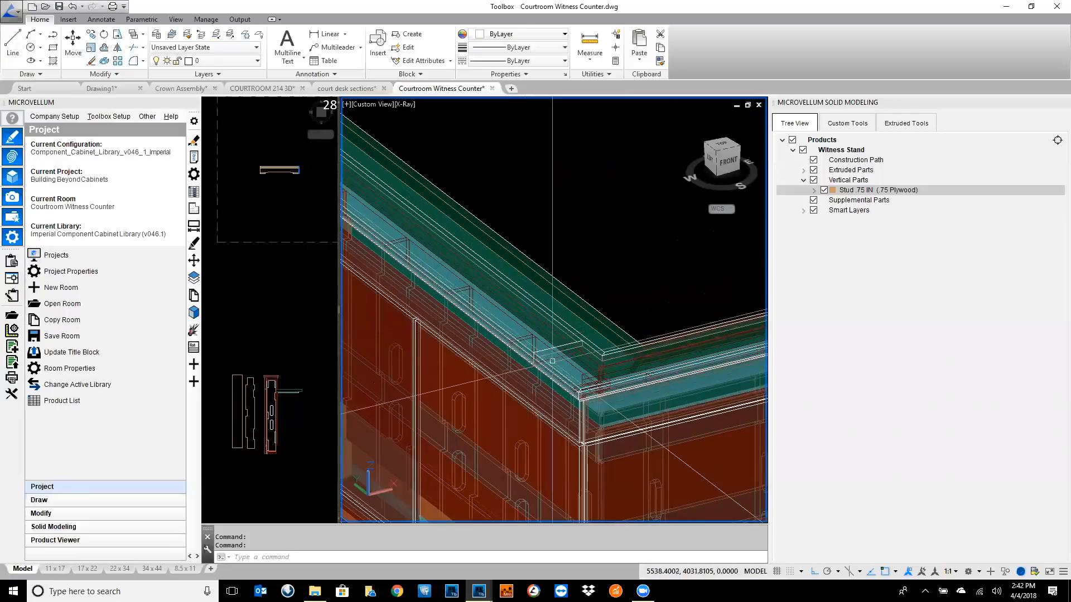
{"action": "left_click", "coordinate": [848, 123]}
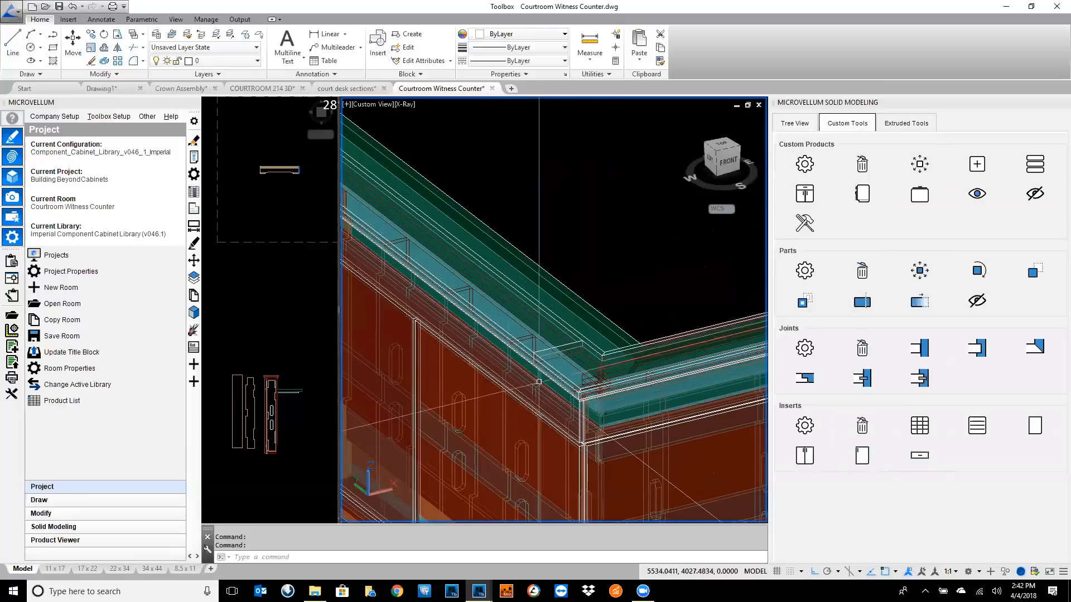
{"action": "left_click", "coordinate": [906, 124]}
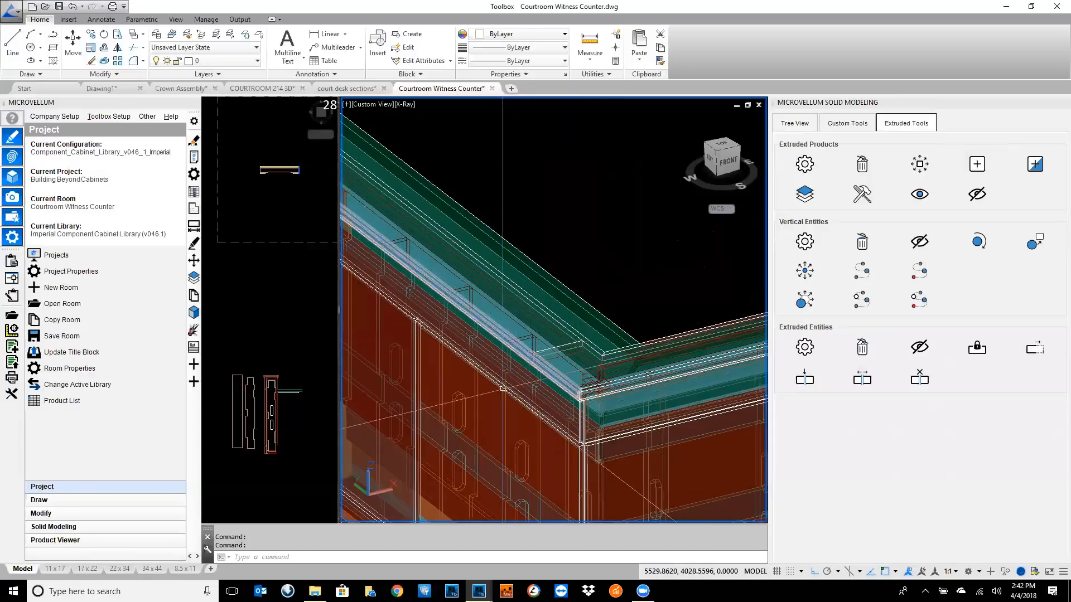
- Examine the counter's front panels, base joints, end studs and worktop side from several angles
{"action": "middle_click_drag", "start_coordinate": [492, 371], "coordinate": [488, 293]}
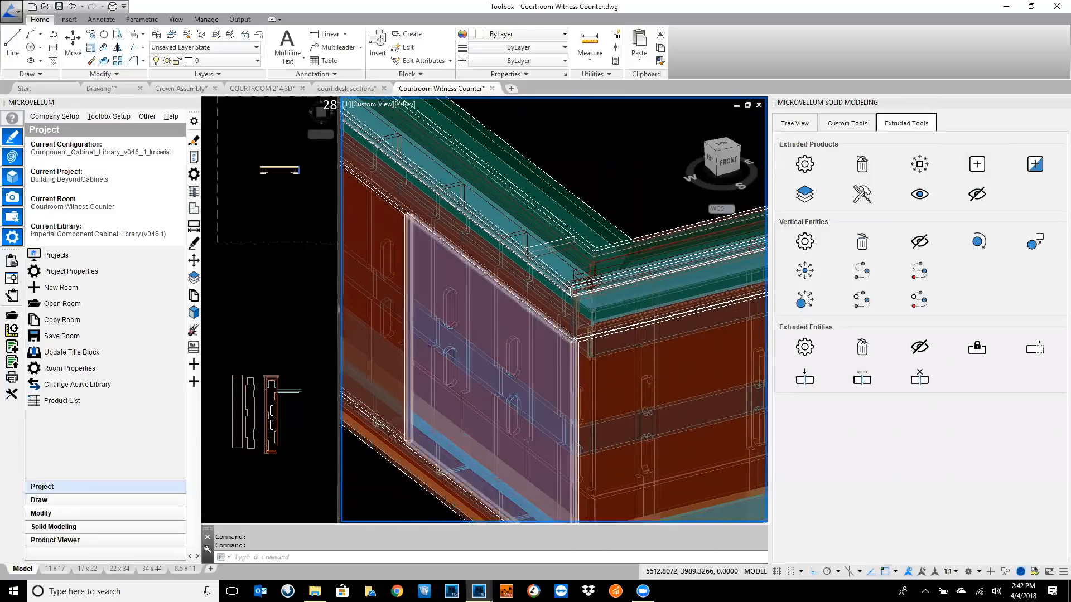
{"action": "scroll", "coordinate": [536, 418], "scroll_direction": "down", "scroll_amount": 2}
{"action": "middle_click_drag", "start_coordinate": [536, 418], "coordinate": [545, 347]}
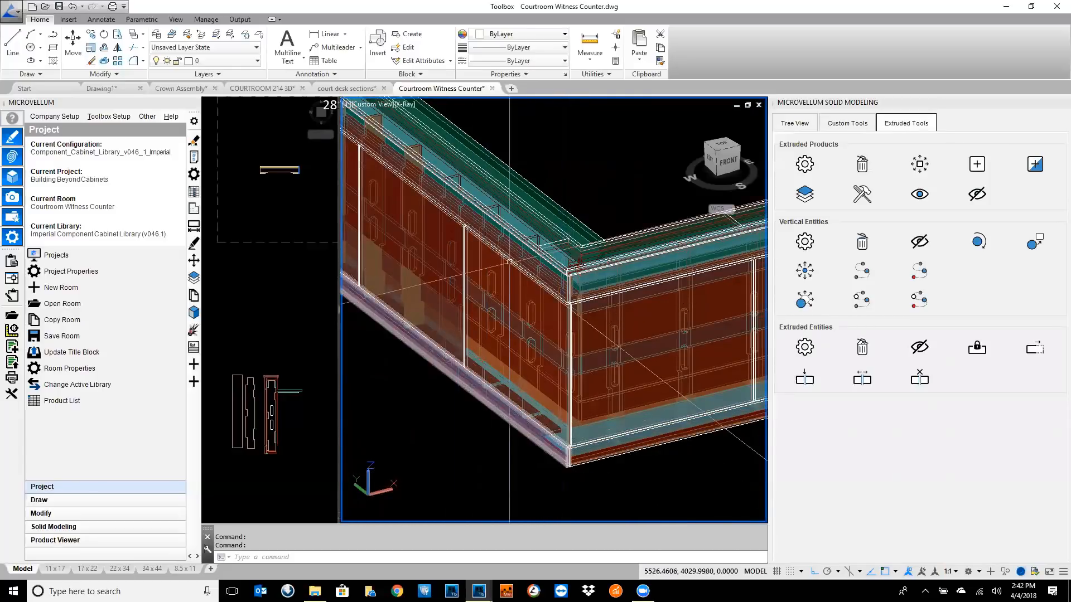
{"action": "left_click_drag", "start_coordinate": [550, 289], "coordinate": [378, 274]}
{"action": "middle_click_drag", "start_coordinate": [378, 274], "coordinate": [328, 274], "text": "shift"}
{"action": "middle_click_drag", "start_coordinate": [691, 384], "coordinate": [433, 377]}
{"action": "scroll", "coordinate": [566, 375], "scroll_direction": "up", "scroll_amount": 6}
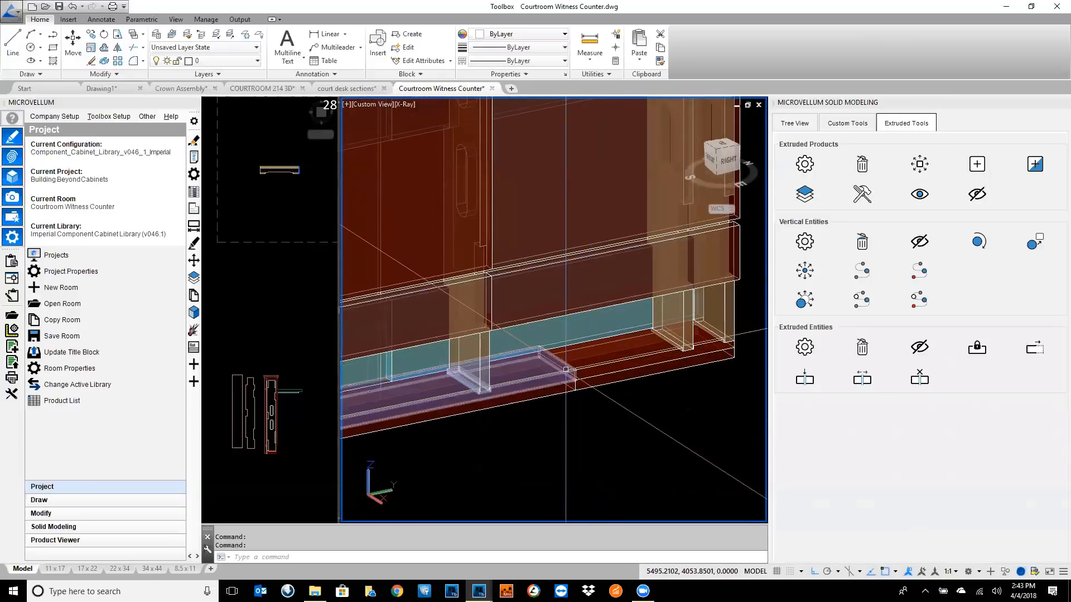
{"action": "scroll", "coordinate": [591, 310], "scroll_direction": "down", "scroll_amount": 3}
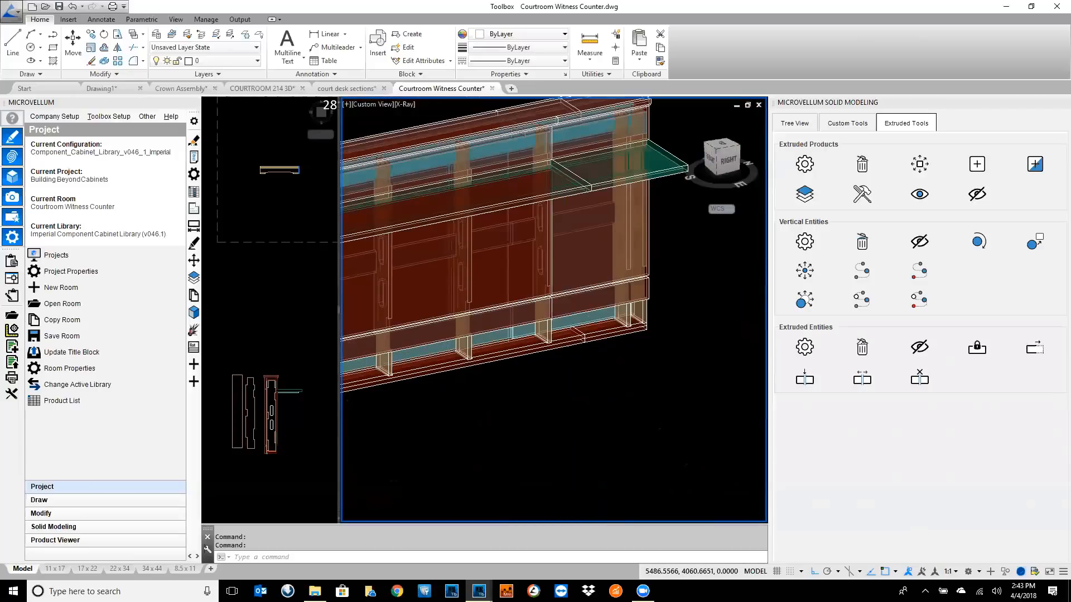
{"action": "scroll", "coordinate": [576, 310], "scroll_direction": "up", "scroll_amount": 4}
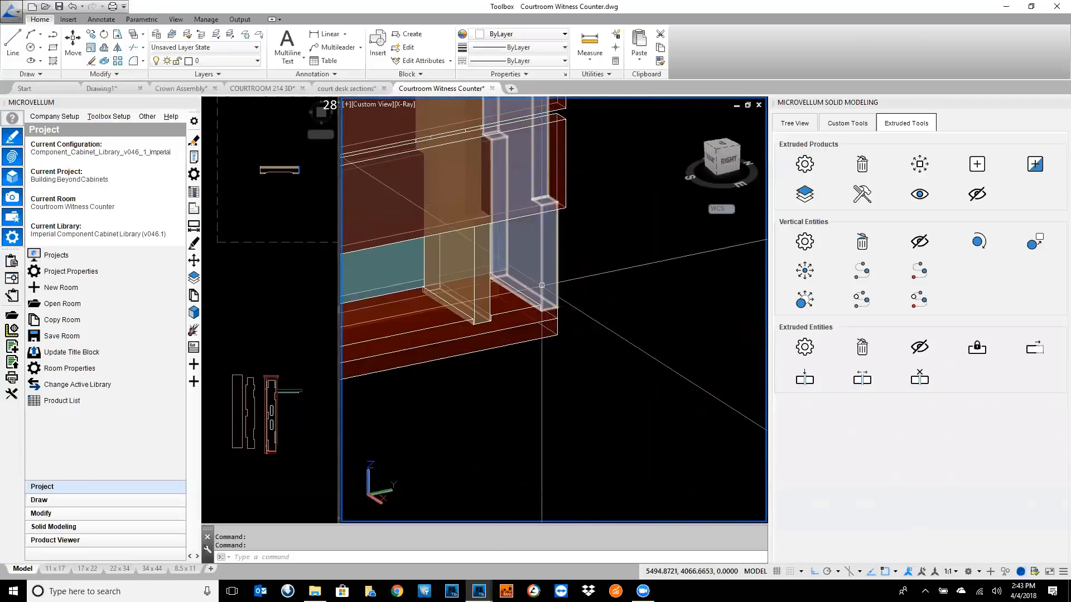
{"action": "scroll", "coordinate": [504, 301], "scroll_direction": "down", "scroll_amount": 6}
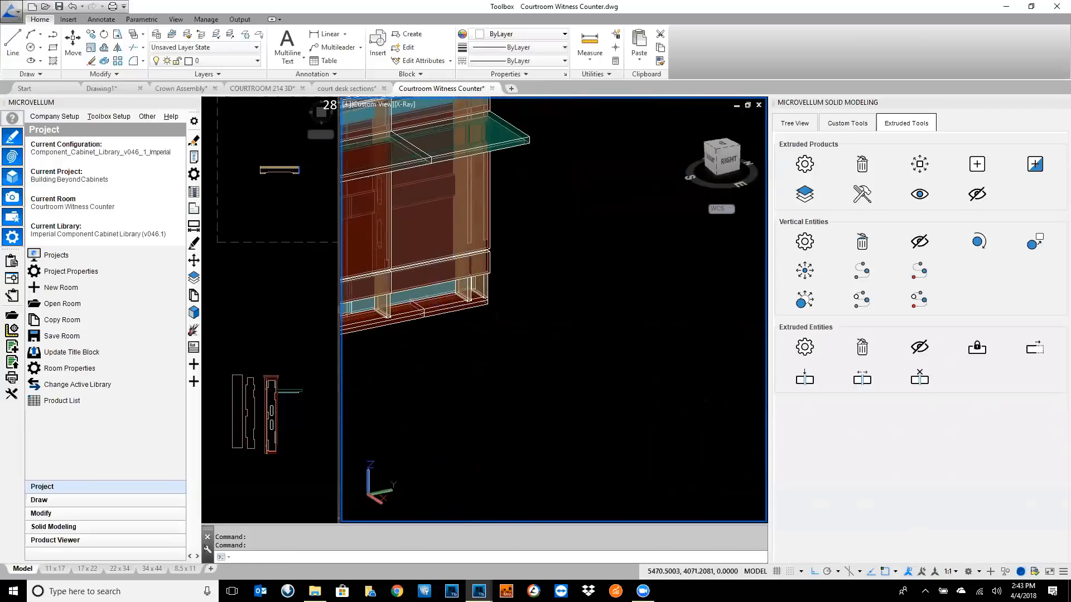
{"action": "middle_click_drag", "start_coordinate": [360, 180], "coordinate": [468, 340]}
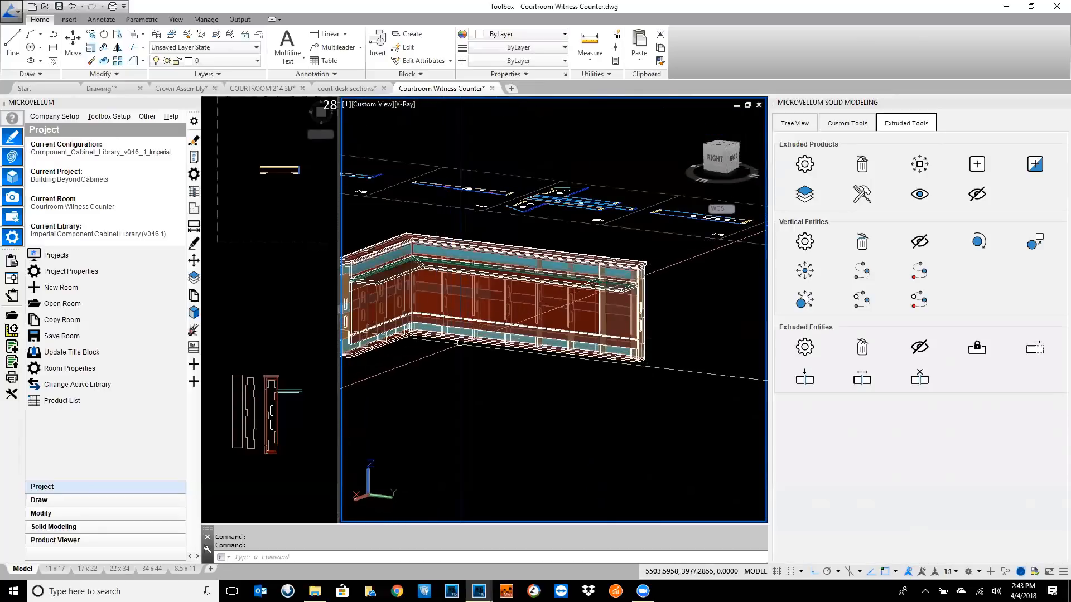
{"action": "scroll", "coordinate": [460, 343], "scroll_direction": "down", "scroll_amount": 2}
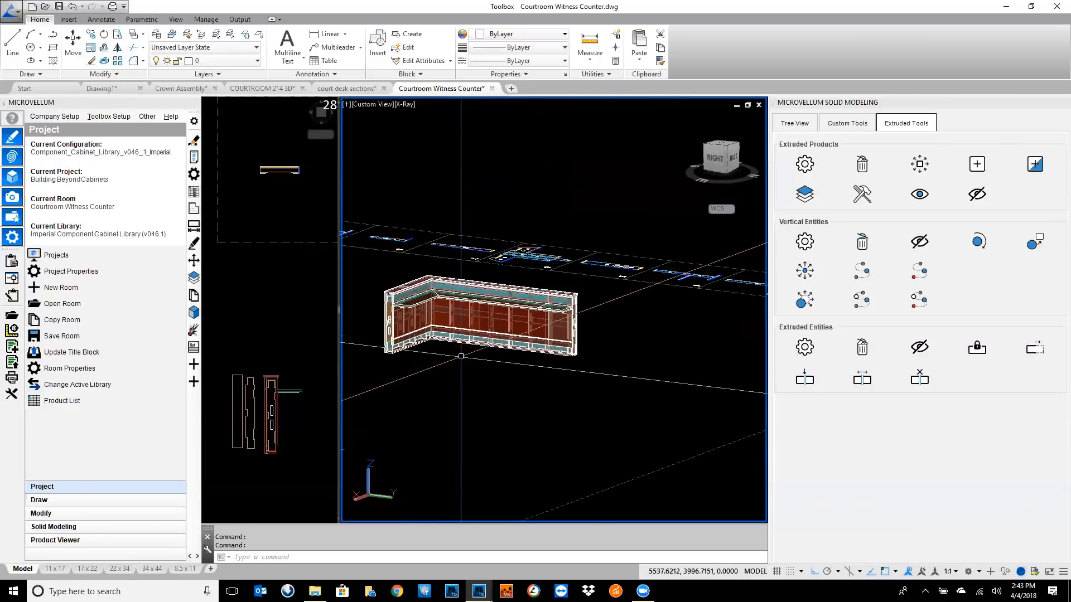
- Switch the 3D viewport to a southwest view and bring the whole counter back into sight
{"action": "type", "text": "sw"}
{"action": "key", "text": "Return"}
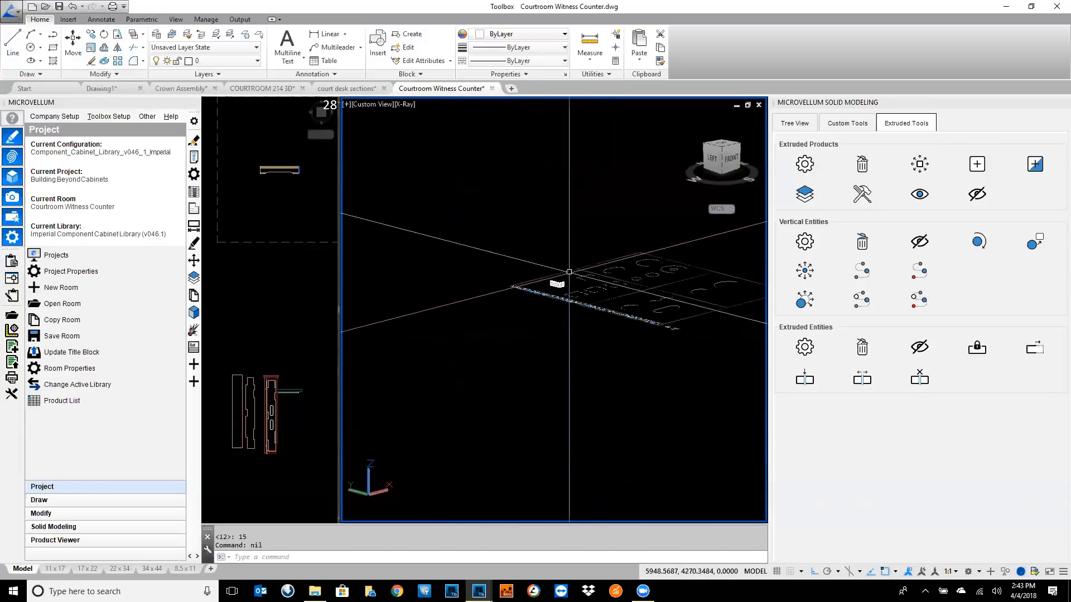
{"action": "scroll", "coordinate": [503, 324], "scroll_direction": "up", "scroll_amount": 5}
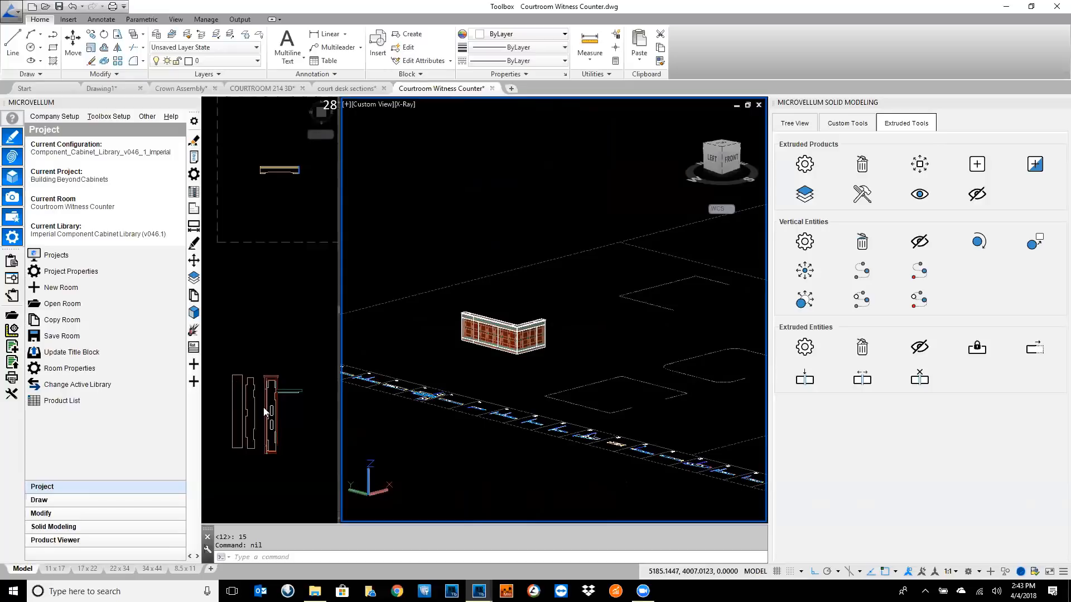
{"action": "scroll", "coordinate": [578, 315], "scroll_direction": "up", "scroll_amount": 3}
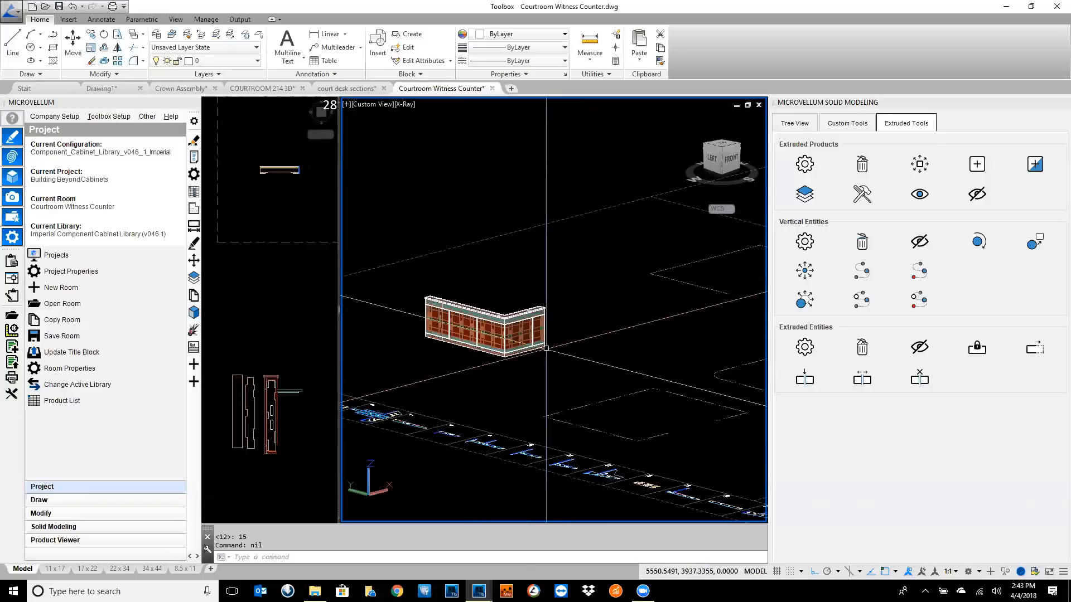
- Save the Witness Stand product with Save to Current Project and Draw In Current Drawing, saving the drawing before analysis
{"action": "left_click", "coordinate": [795, 123]}
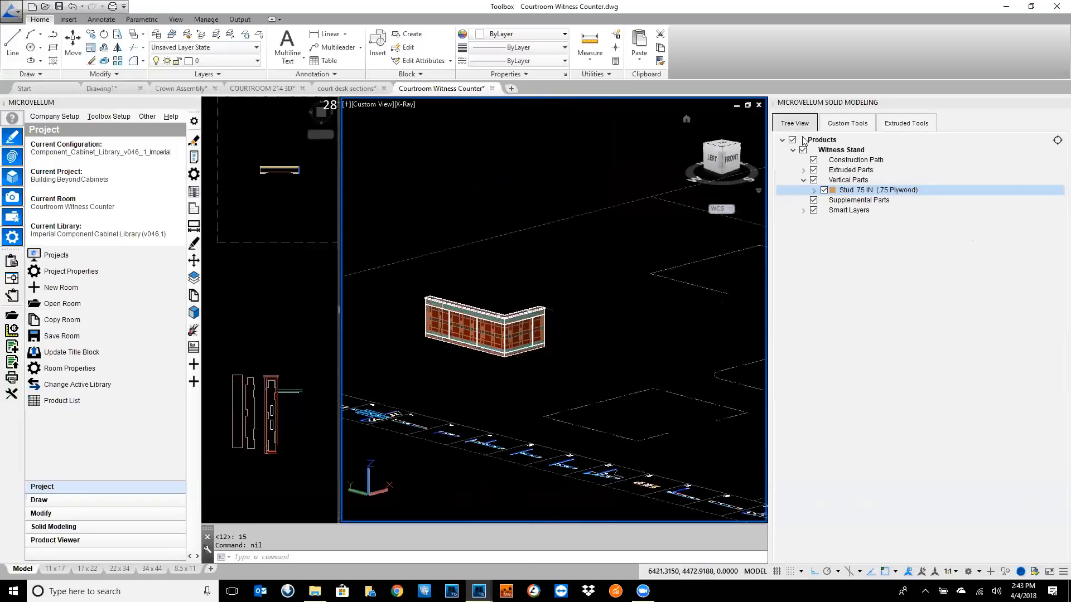
{"action": "left_click", "coordinate": [825, 150]}
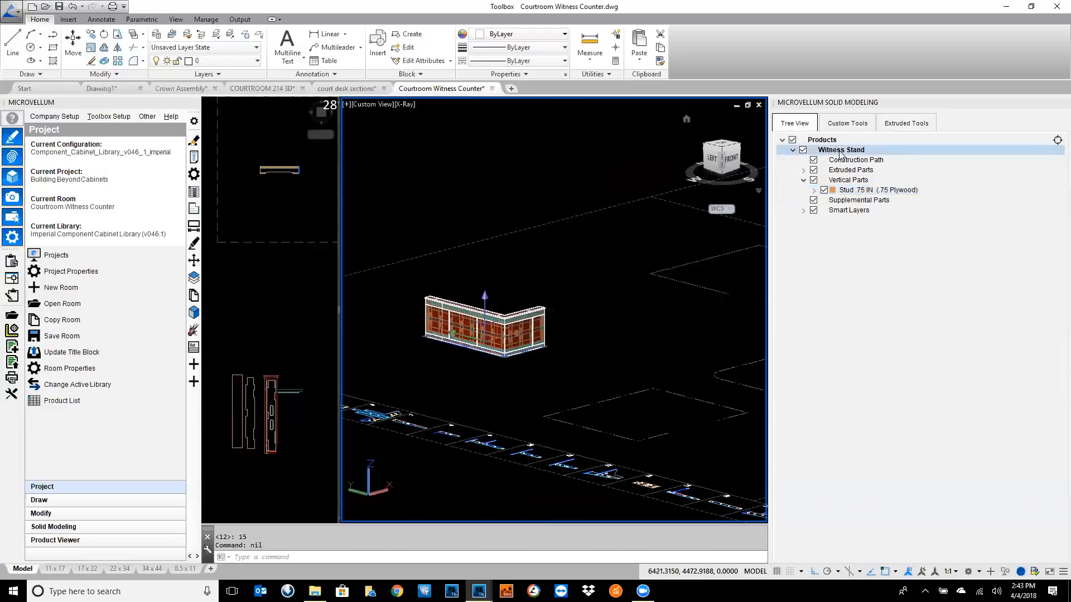
{"action": "right_click", "coordinate": [840, 154]}
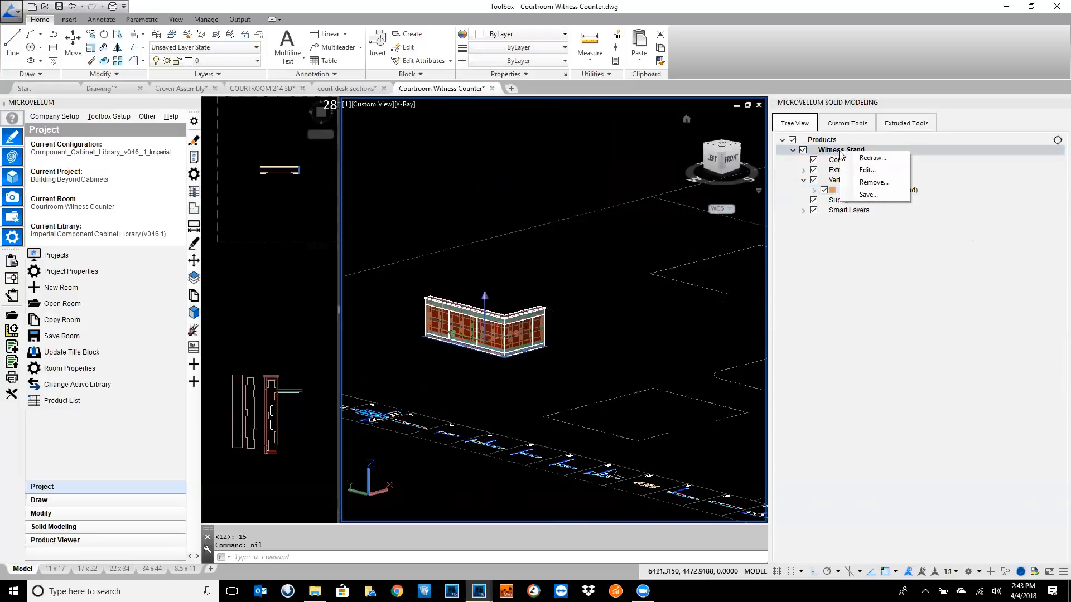
{"action": "left_click", "coordinate": [868, 194]}
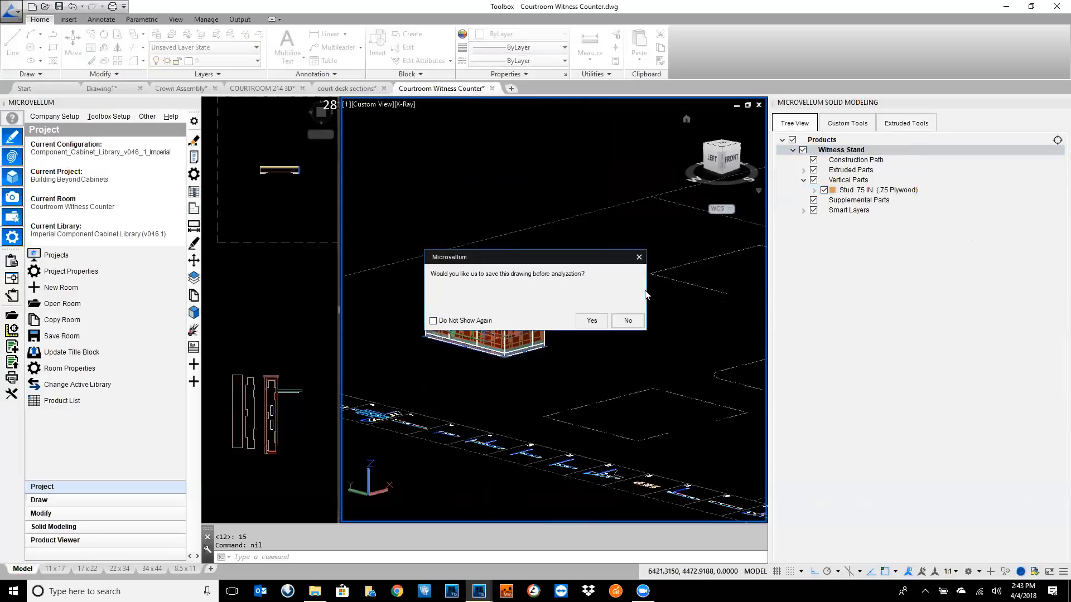
{"action": "left_click", "coordinate": [591, 322]}
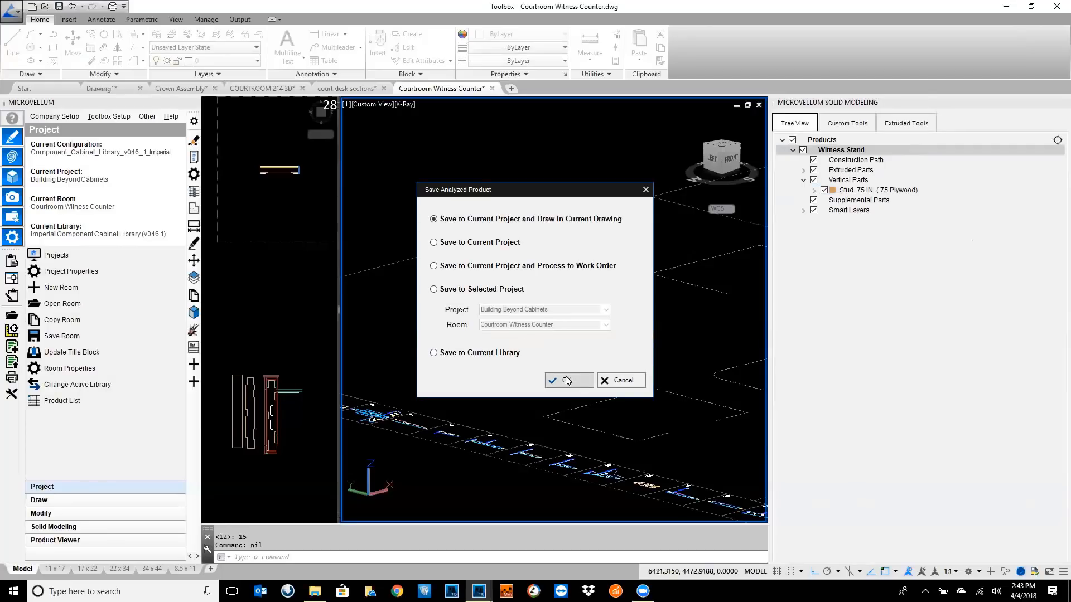
{"action": "left_click", "coordinate": [567, 381]}
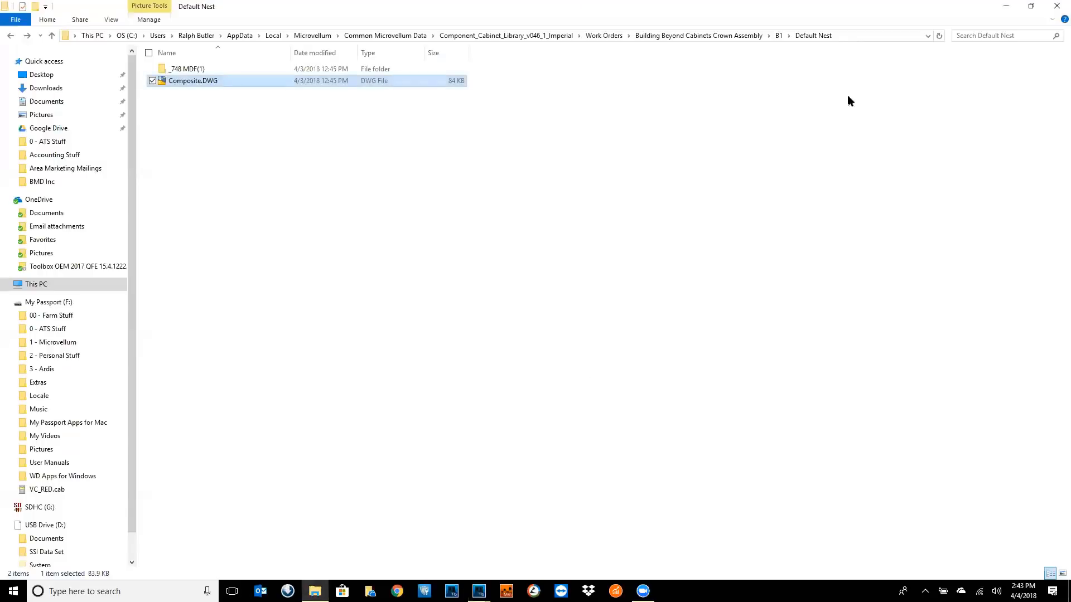
- Place the saved Witness Stand product in the empty area in front of the row of section drawings
{"action": "left_click", "coordinate": [1006, 6]}
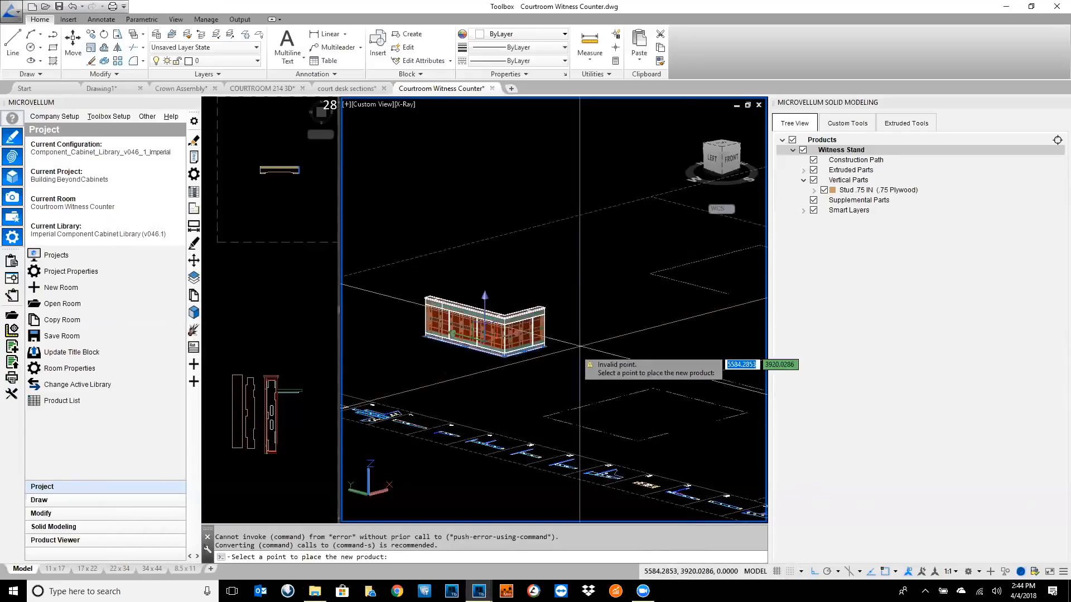
{"action": "scroll", "coordinate": [608, 441], "scroll_direction": "down", "scroll_amount": 2}
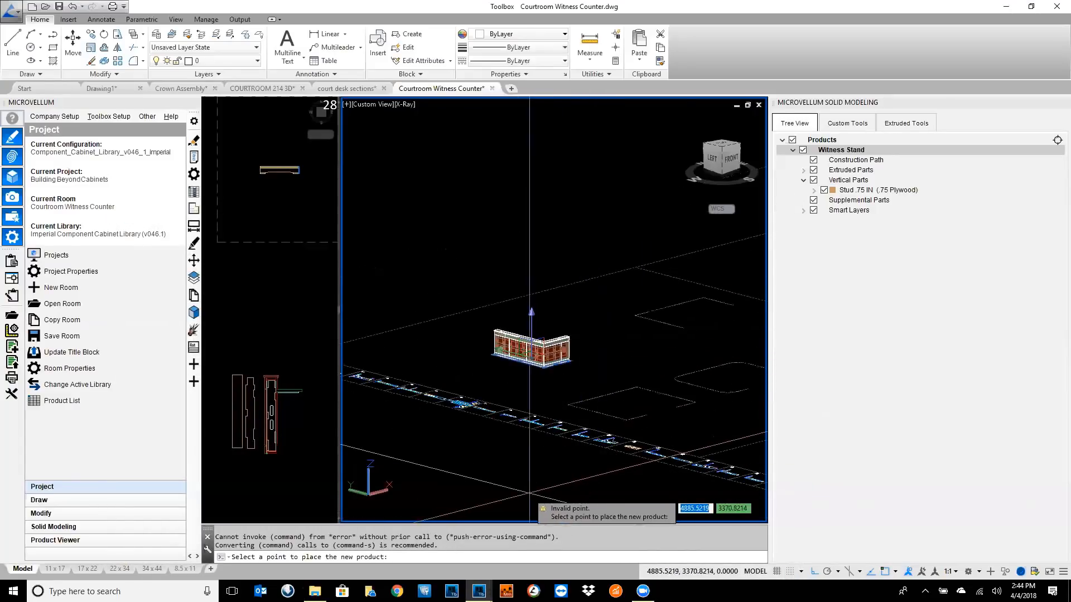
{"action": "left_click", "coordinate": [505, 484]}
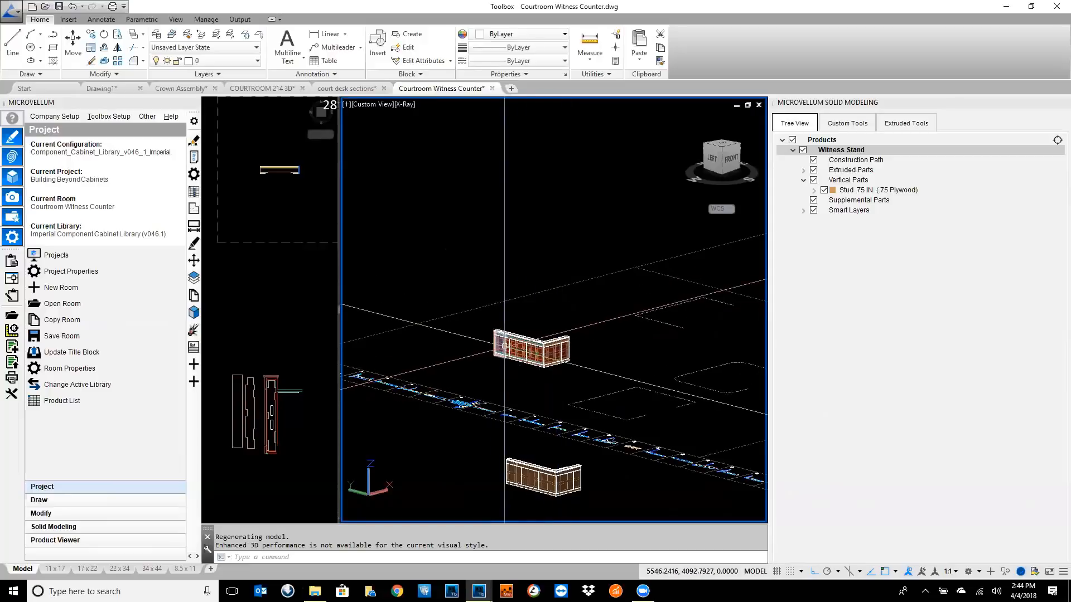
- Examine the newly placed counter's front panels, panel joints and top cap, and compare it with the original solid model
{"action": "scroll", "coordinate": [553, 506], "scroll_direction": "up", "scroll_amount": 6}
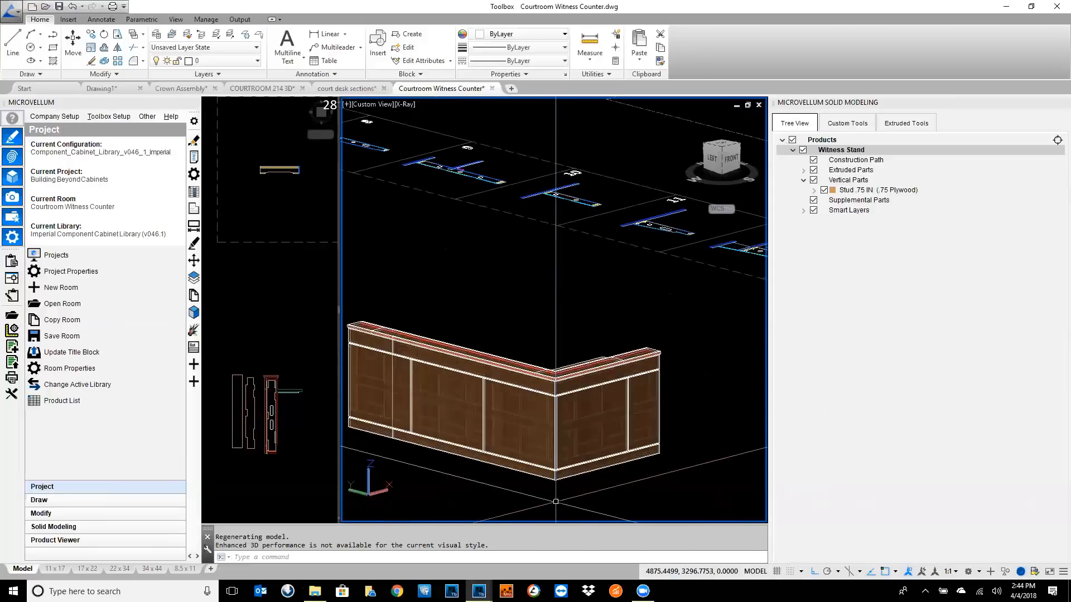
{"action": "middle_click_drag", "start_coordinate": [481, 476], "coordinate": [565, 454]}
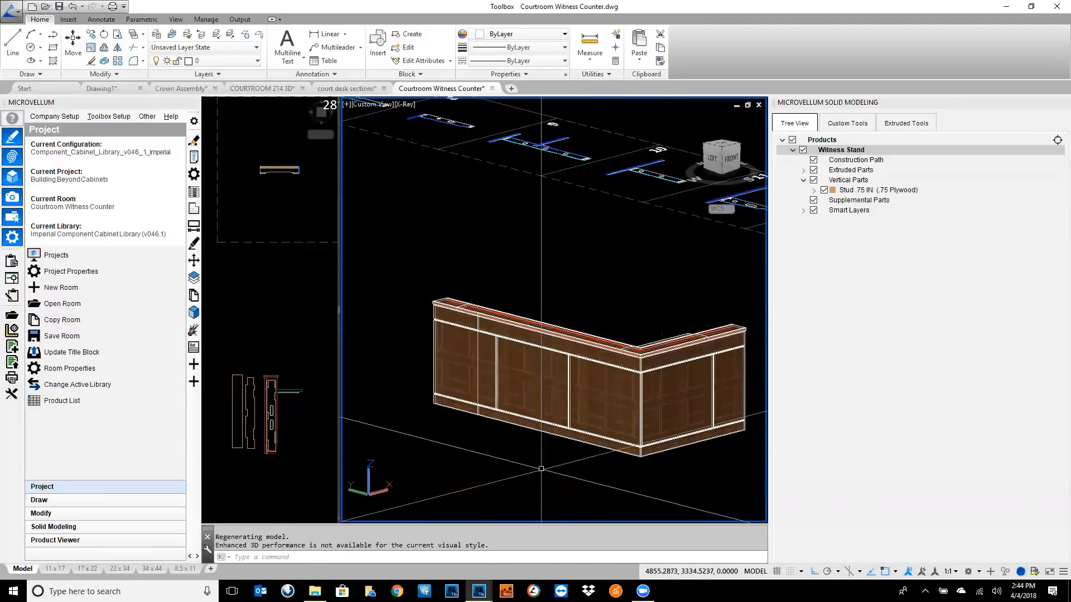
{"action": "scroll", "coordinate": [573, 354], "scroll_direction": "up", "scroll_amount": 10}
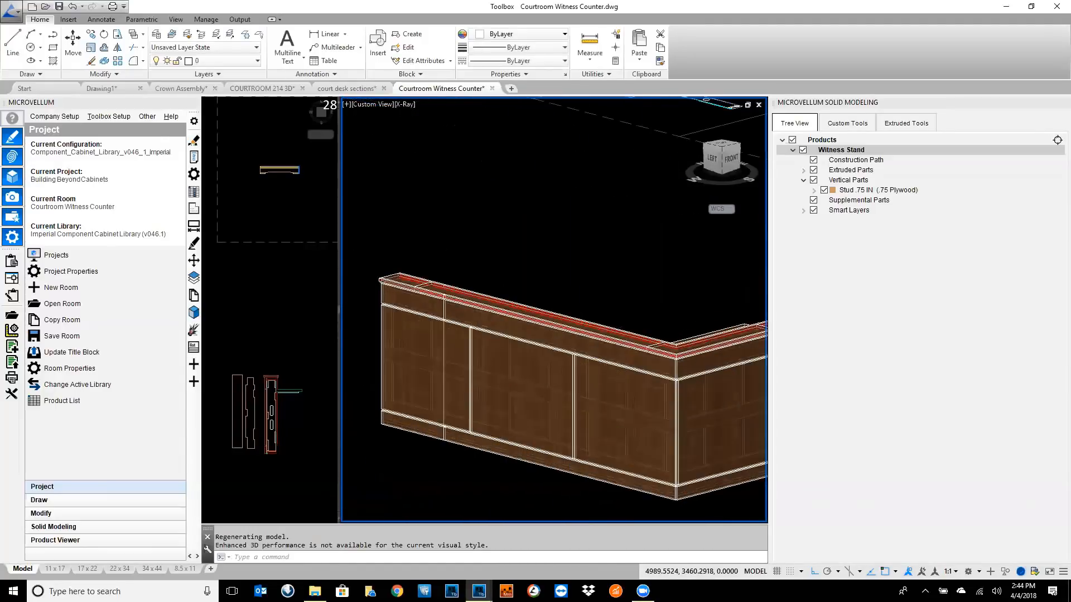
{"action": "scroll", "coordinate": [576, 357], "scroll_direction": "up", "scroll_amount": 2}
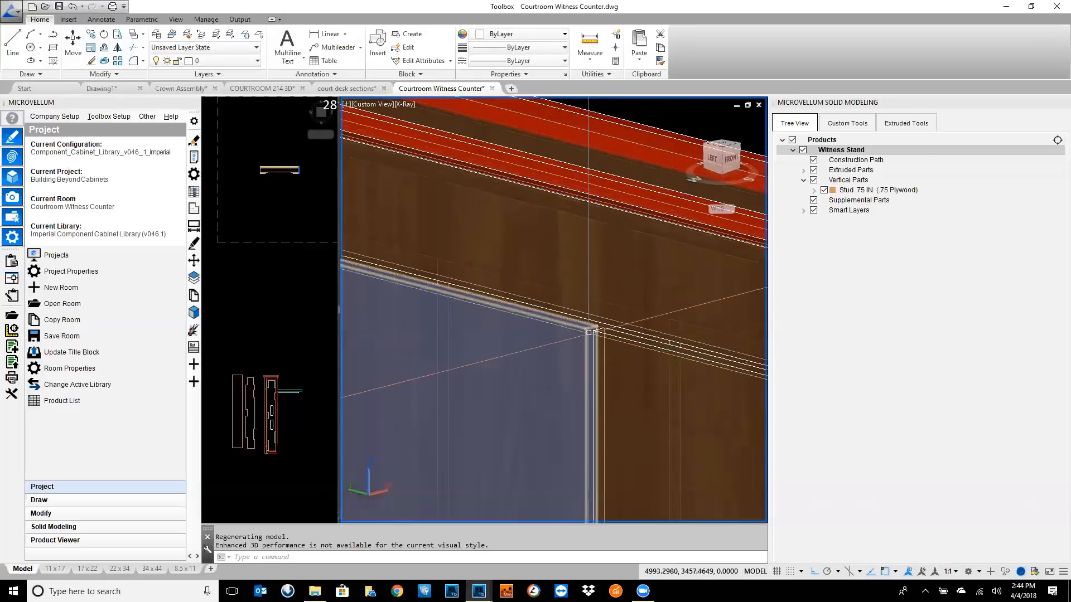
{"action": "scroll", "coordinate": [520, 384], "scroll_direction": "down", "scroll_amount": 10}
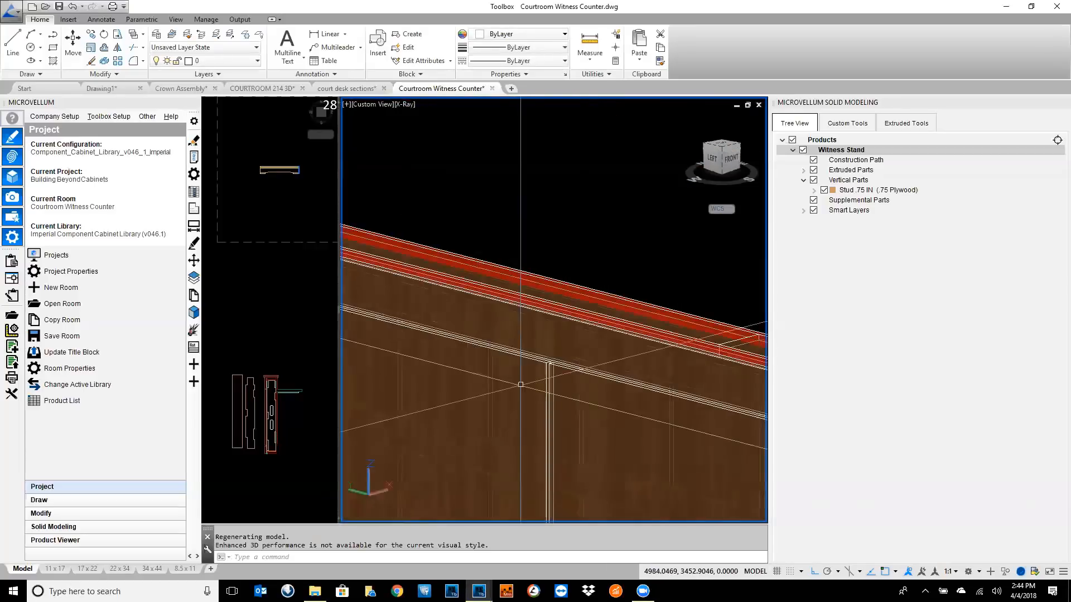
{"action": "middle_click_drag", "start_coordinate": [578, 337], "coordinate": [554, 367]}
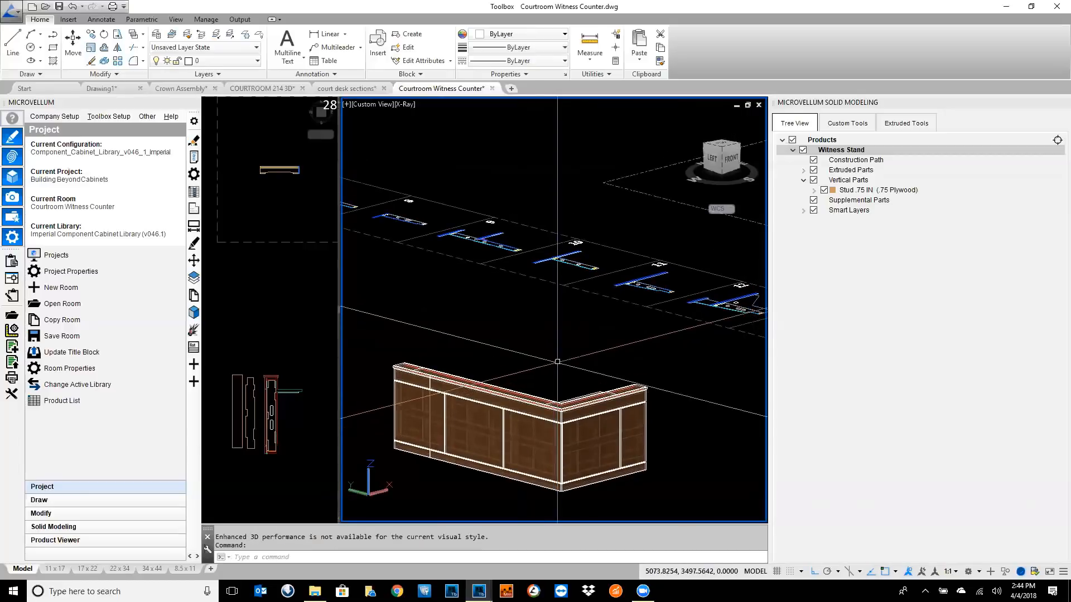
{"action": "scroll", "coordinate": [553, 386], "scroll_direction": "down", "scroll_amount": 2}
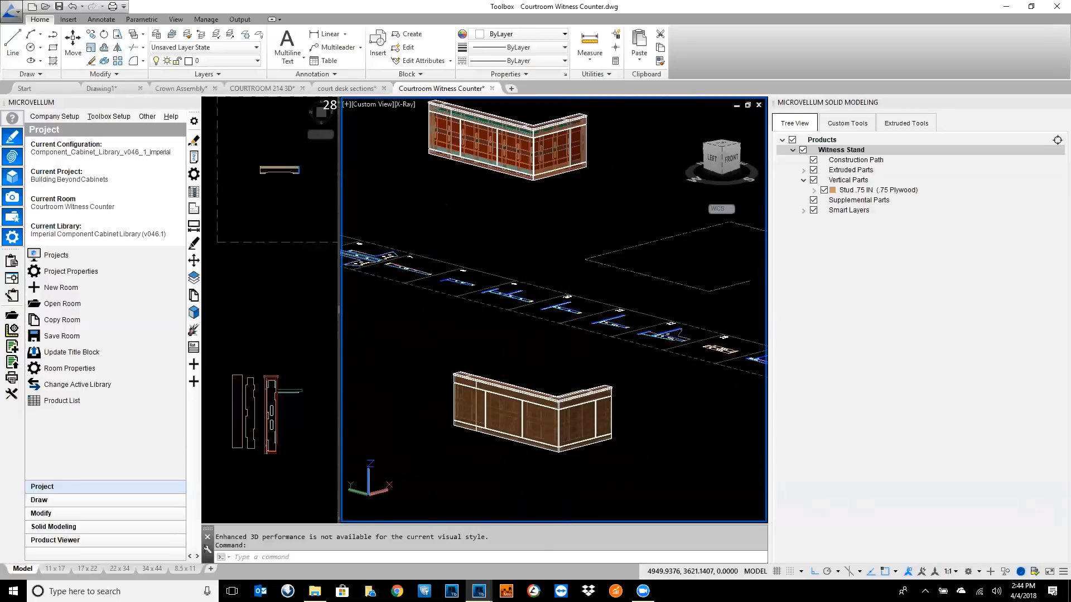
- Try to start a new work order by window-selecting the newly placed counter
{"action": "left_click", "coordinate": [11, 279]}
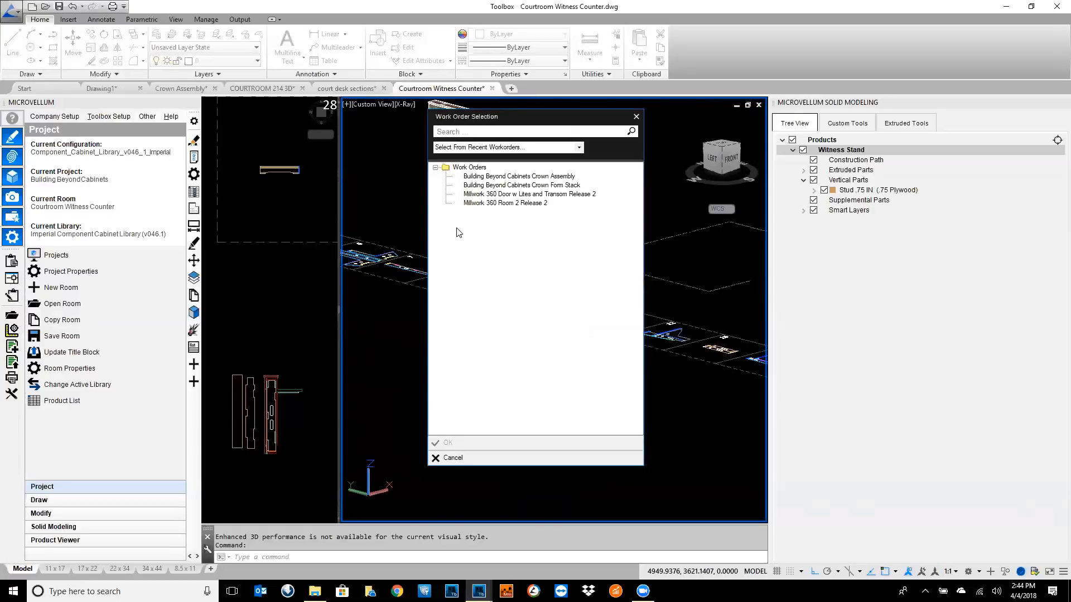
{"action": "left_click", "coordinate": [637, 117]}
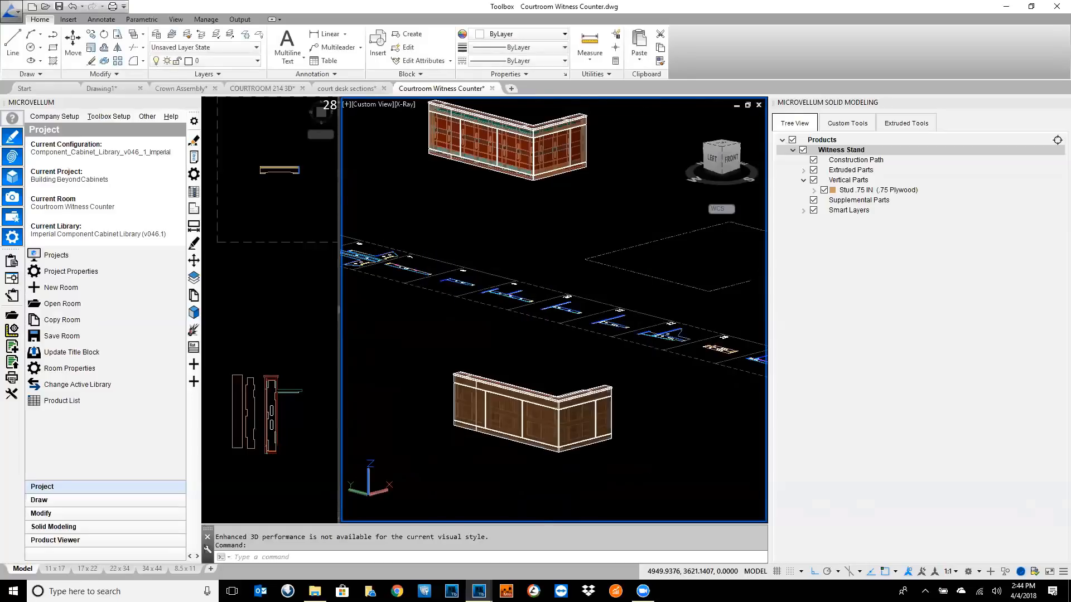
{"action": "left_click", "coordinate": [12, 294]}
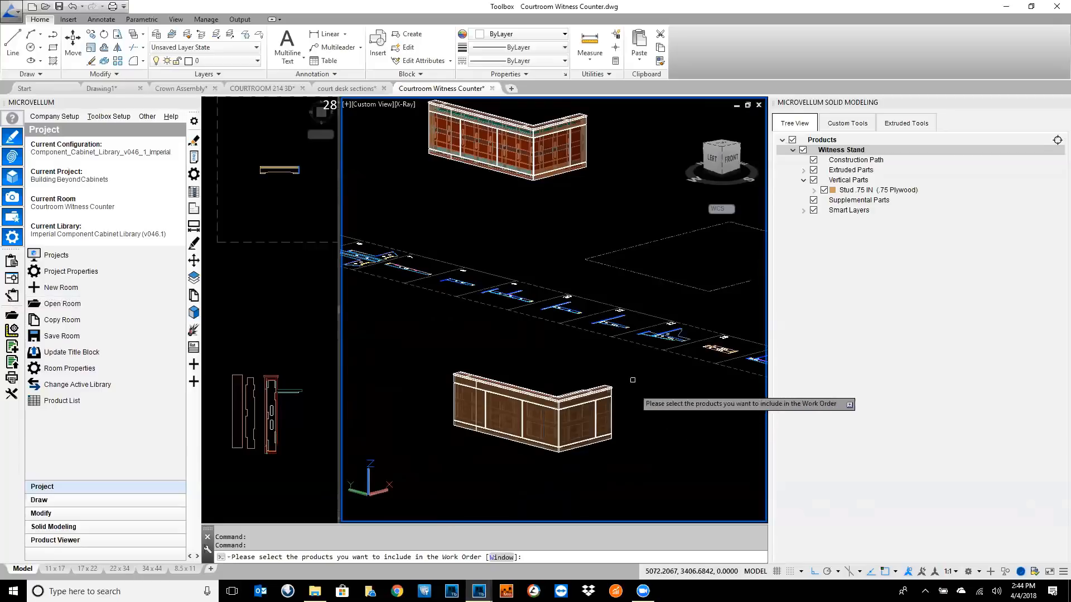
{"action": "type", "text": "w"}
{"action": "key", "text": "Return"}
{"action": "left_click", "coordinate": [630, 362]}
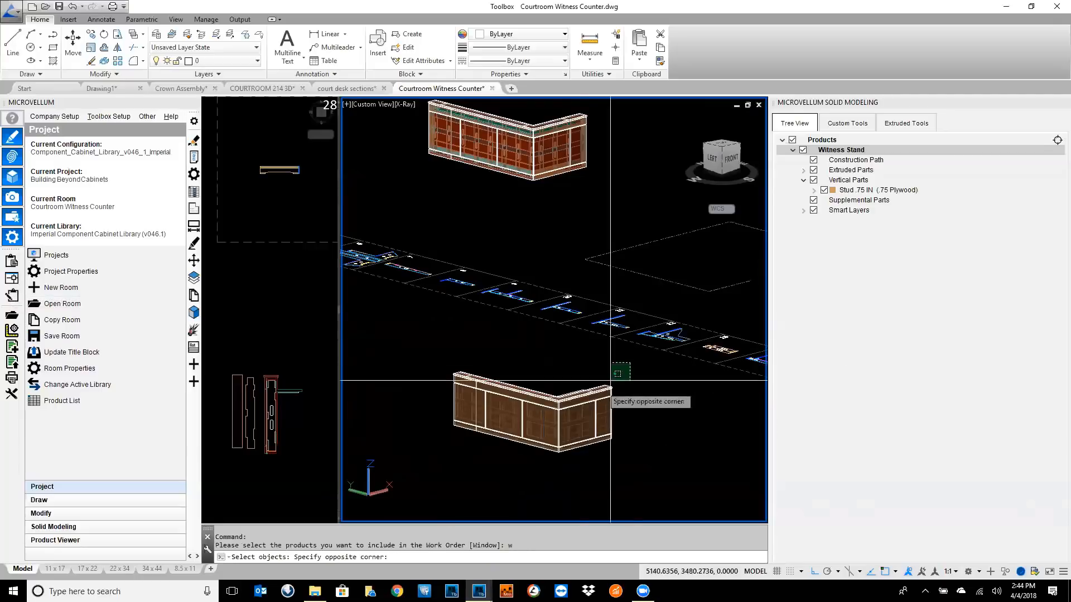
{"action": "left_click", "coordinate": [440, 470]}
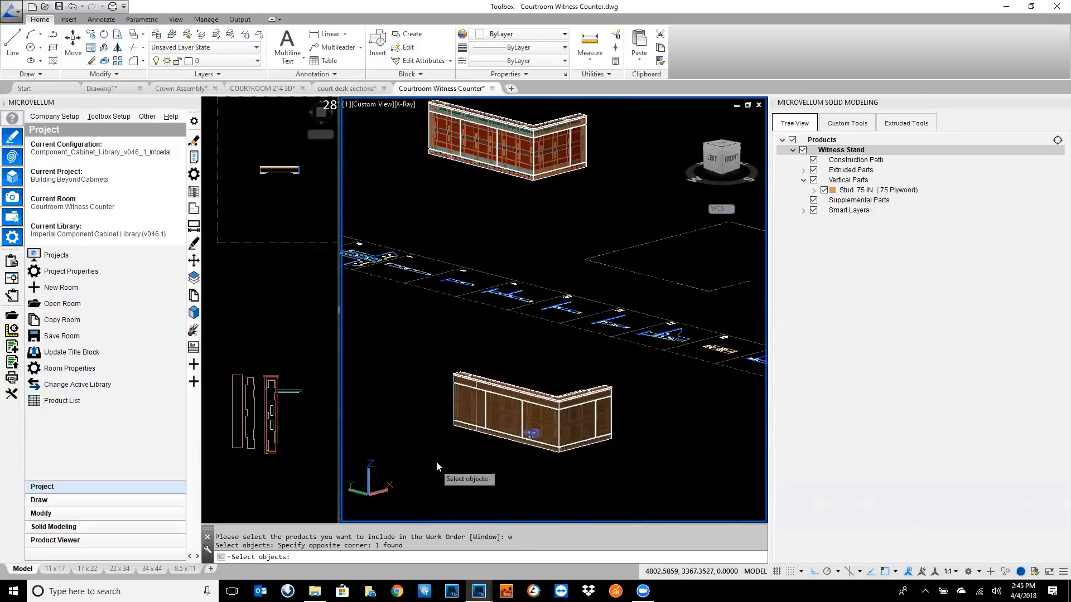
{"action": "key", "text": "Return"}
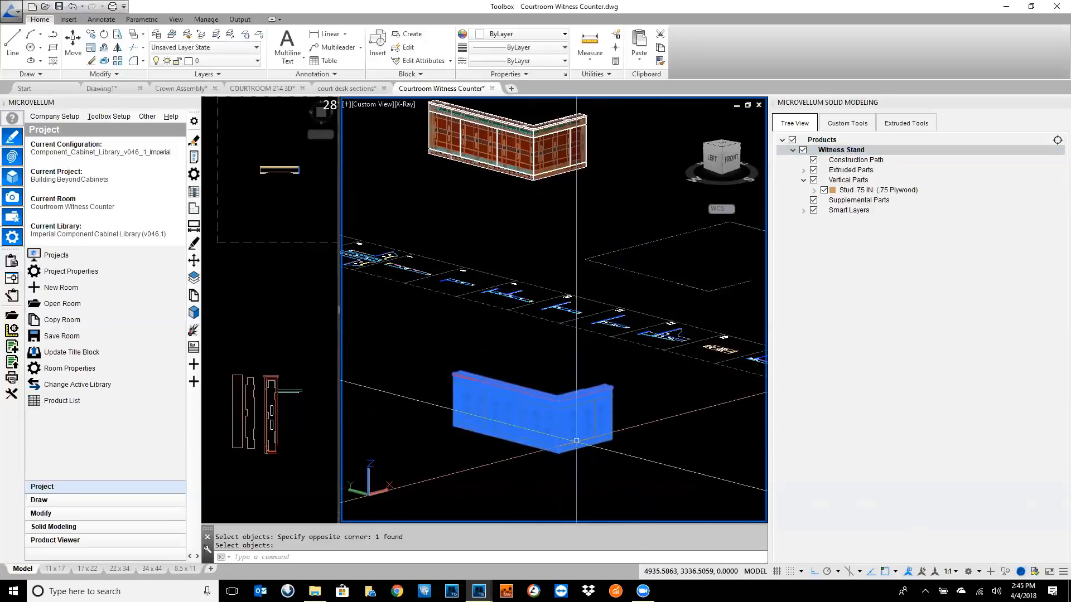
- Start a new work order and include the newly placed Witness Stand through the product symbol behind it
{"action": "middle_click_drag", "start_coordinate": [577, 443], "coordinate": [511, 418], "text": "shift"}
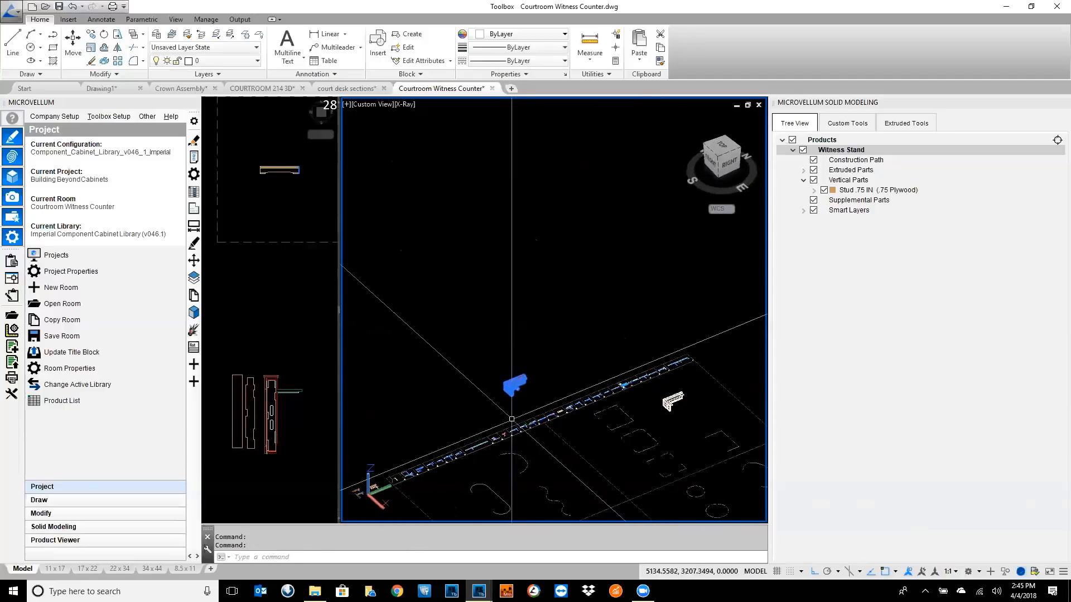
{"action": "scroll", "coordinate": [512, 418], "scroll_direction": "up", "scroll_amount": 5}
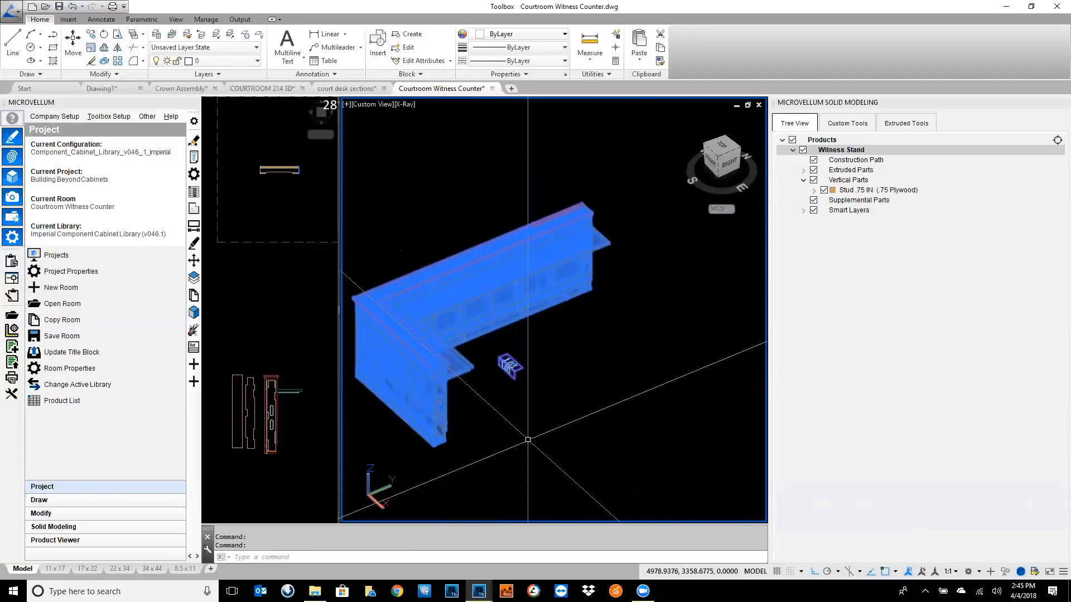
{"action": "key", "text": "Escape"}
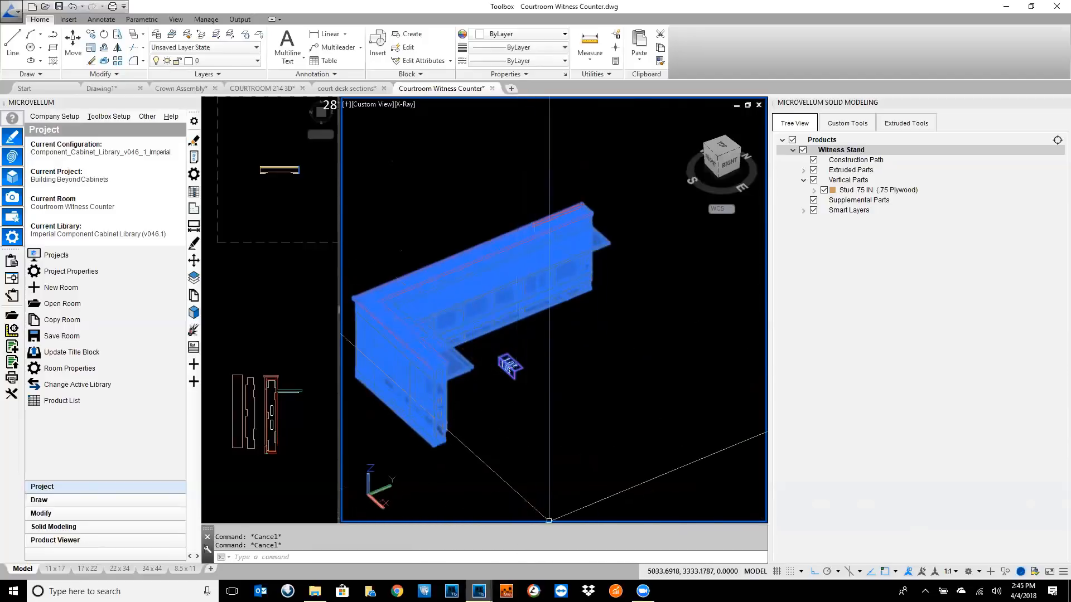
{"action": "mouse_move", "coordinate": [479, 590]}
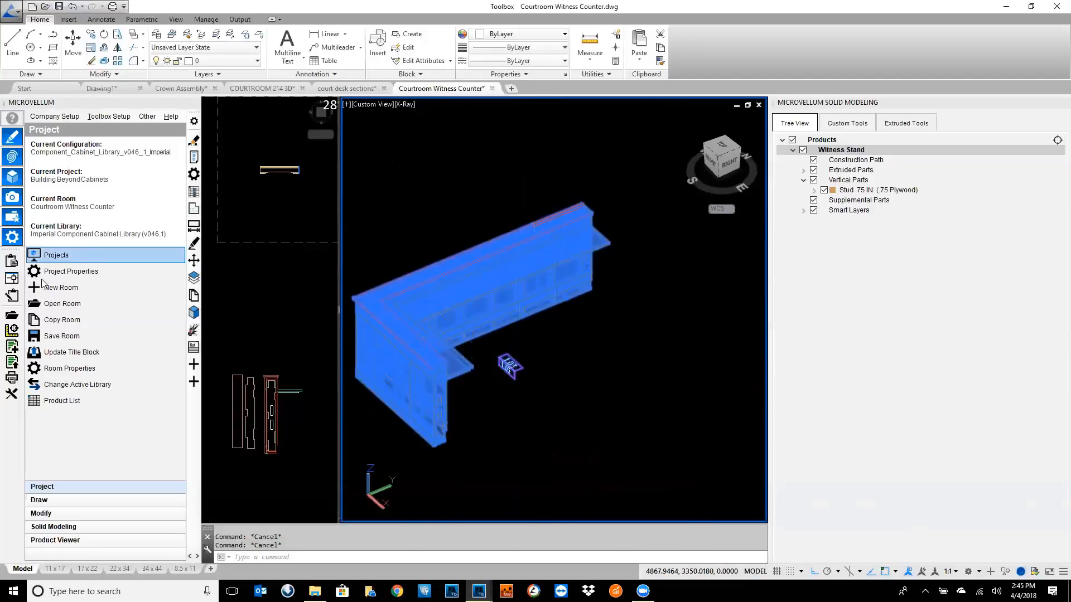
{"action": "left_click", "coordinate": [12, 278]}
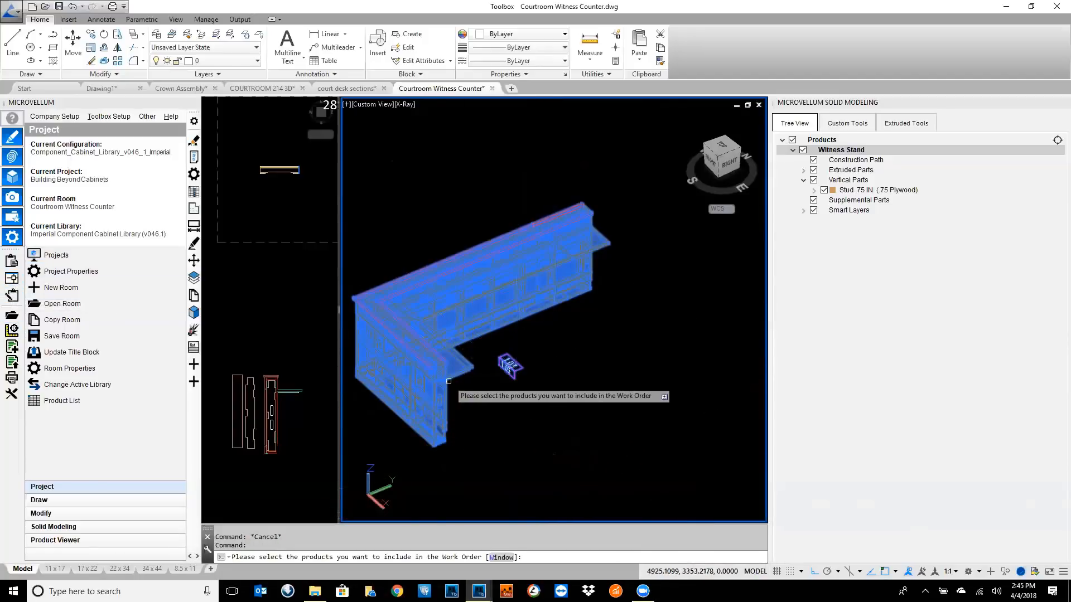
{"action": "left_click", "coordinate": [508, 366]}
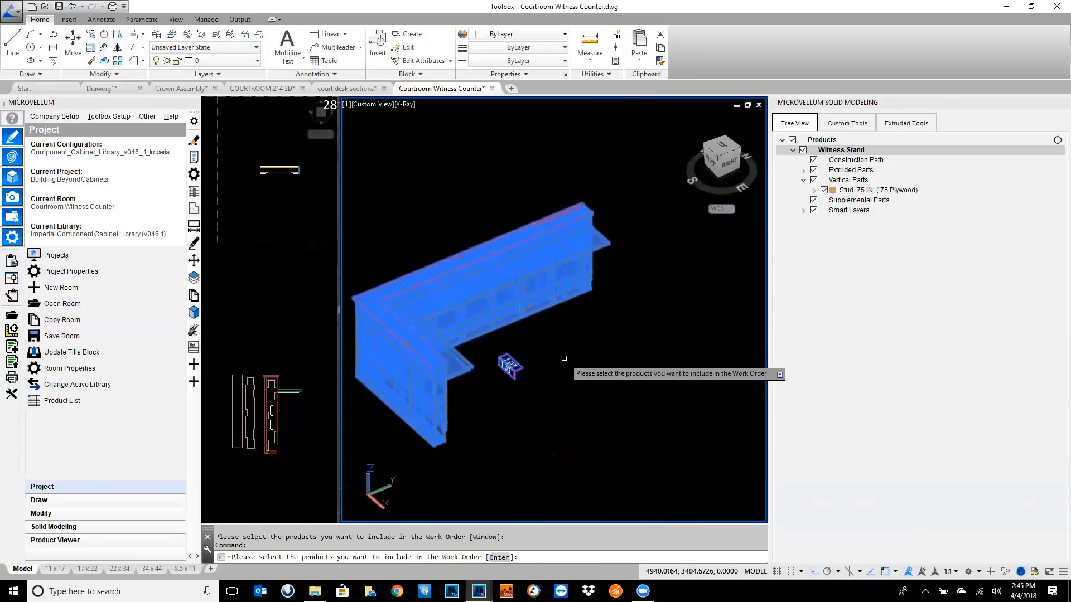
{"action": "key", "text": "Return"}
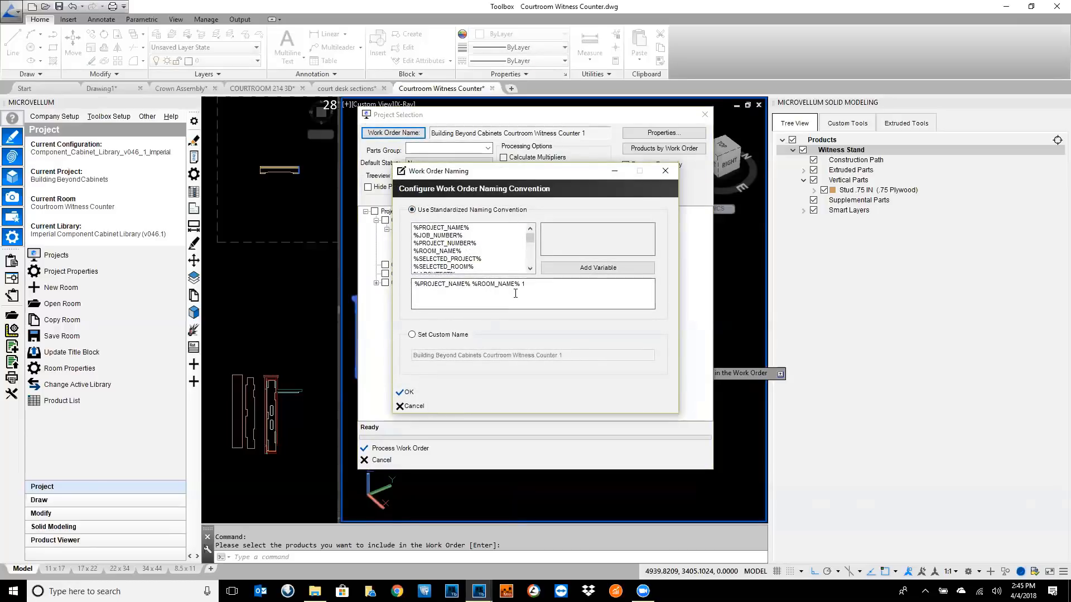
- Set the work order's naming convention to %PROJECT_NAME% %ROOM_NAME% without a trailing number, and process the work order
{"action": "left_click", "coordinate": [544, 284]}
{"action": "left_click", "coordinate": [432, 393]}
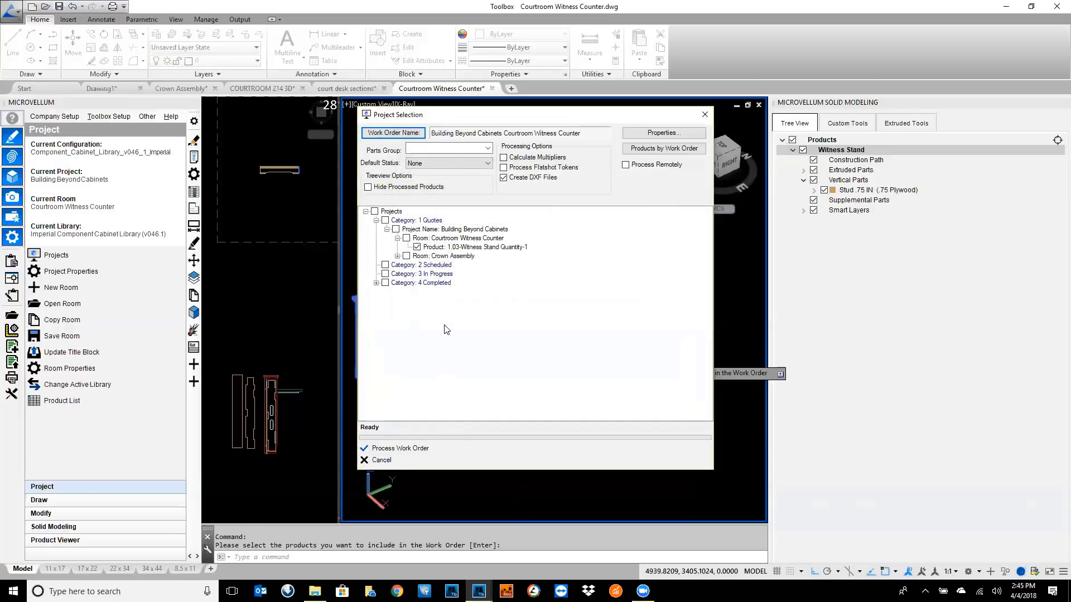
{"action": "left_click", "coordinate": [393, 448]}
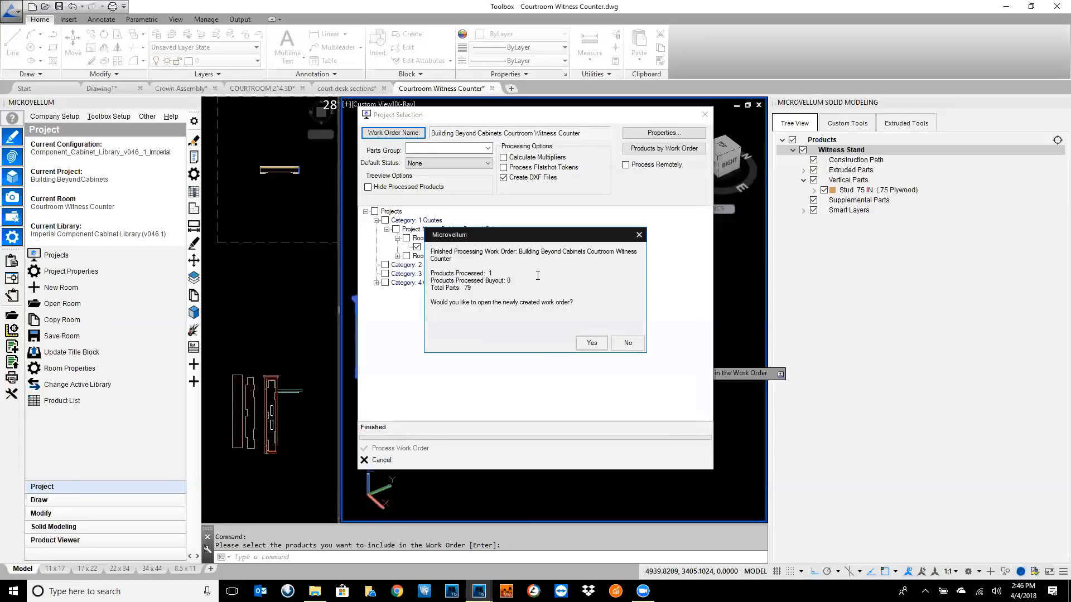
- Open the newly created work order in the Processing Center and sort its parts by material name
{"action": "left_click", "coordinate": [591, 343]}
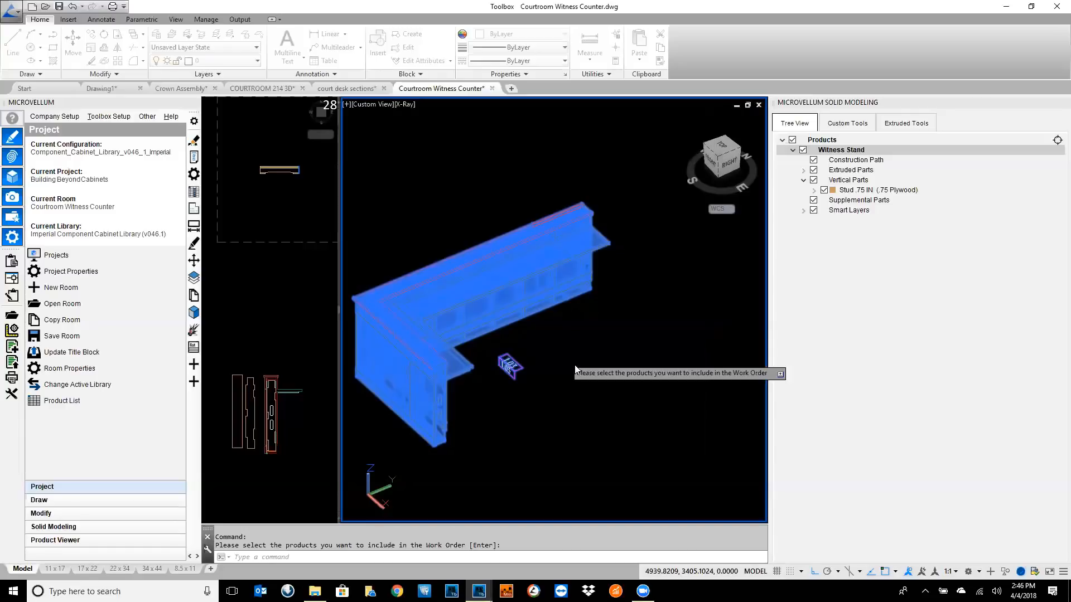
{"action": "key", "text": "Return"}
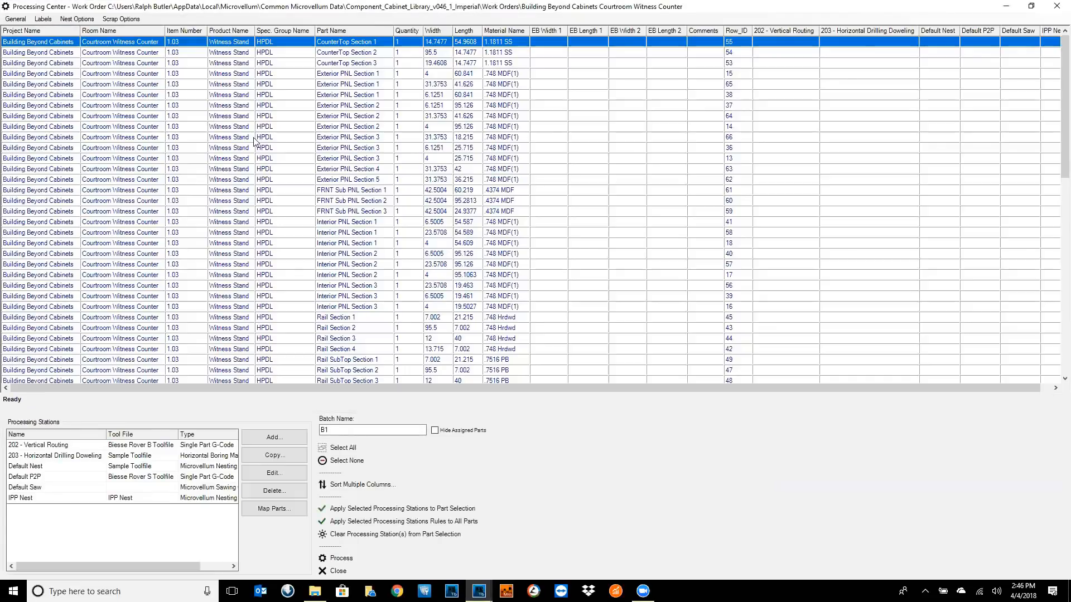
{"action": "left_click", "coordinate": [253, 138]}
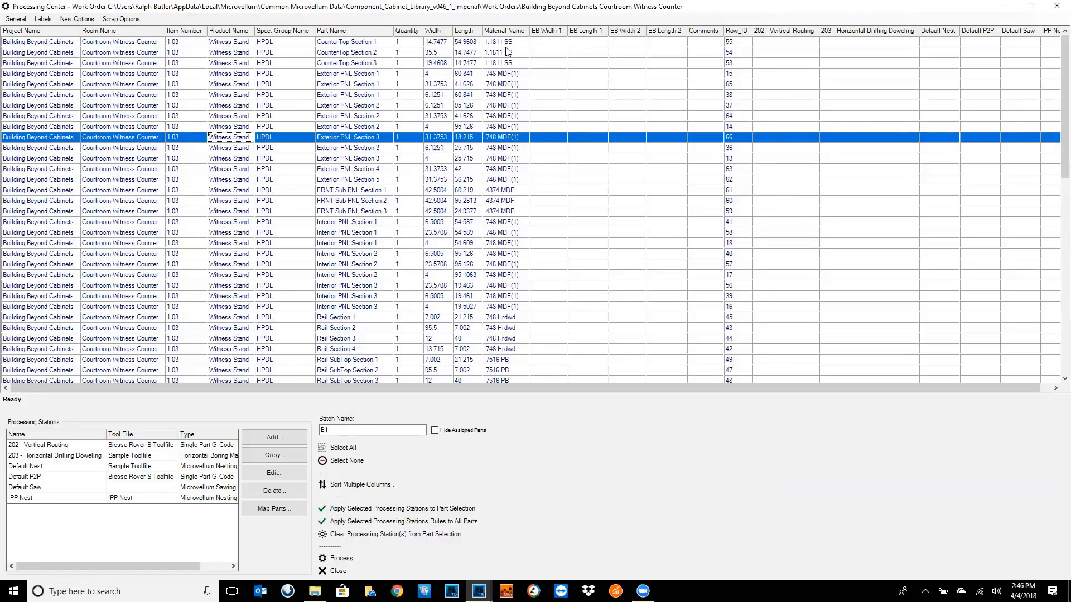
{"action": "left_click", "coordinate": [506, 31]}
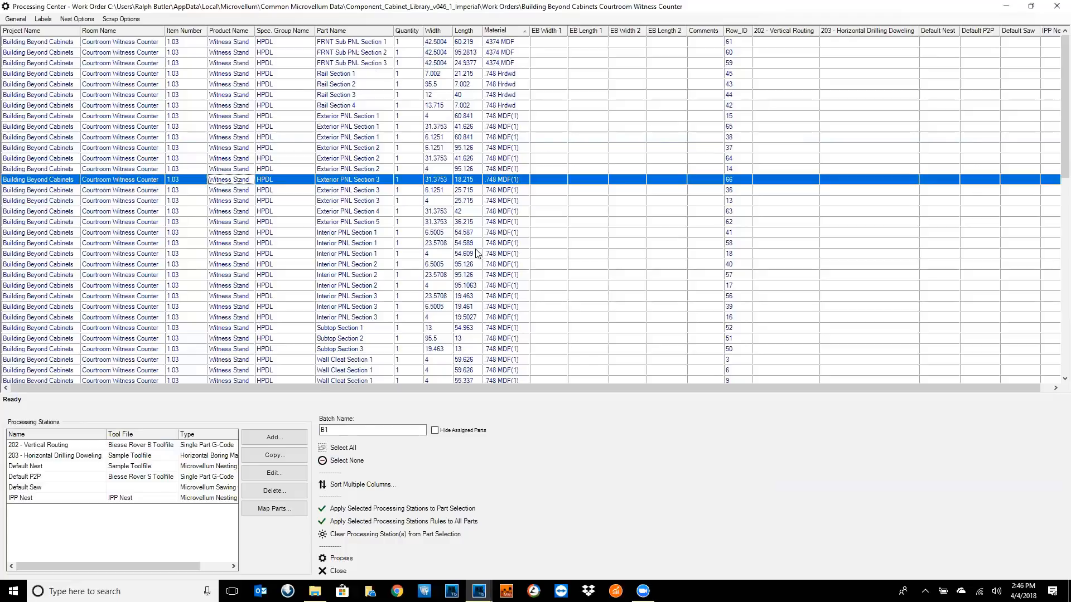
- Assign all the work order's parts to the Default Nest processing station and process batch B1
{"action": "scroll", "coordinate": [498, 315], "scroll_direction": "down", "scroll_amount": 10}
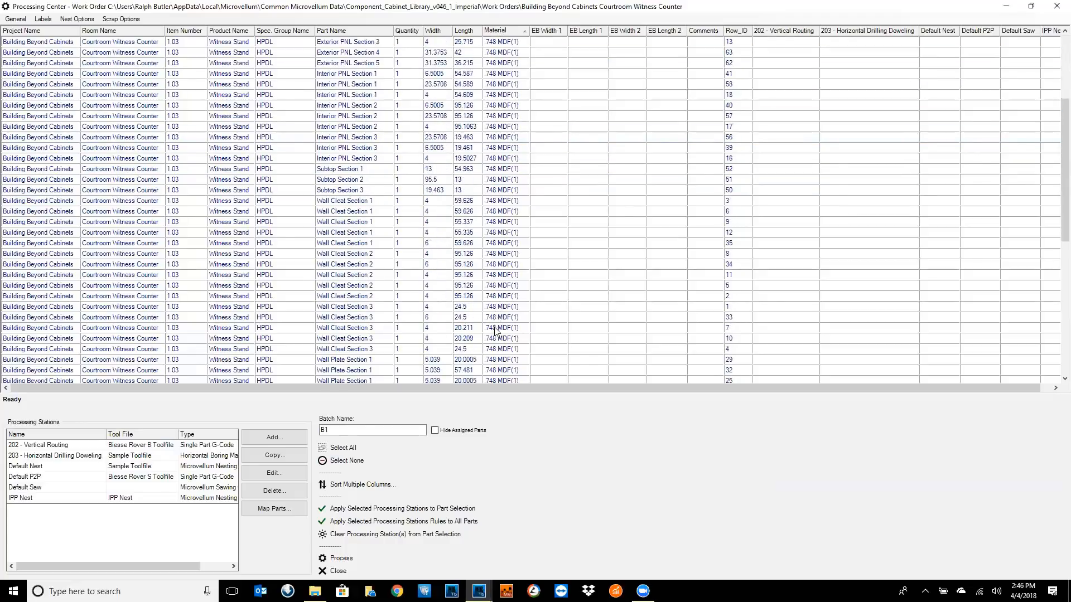
{"action": "scroll", "coordinate": [500, 328], "scroll_direction": "down", "scroll_amount": 1}
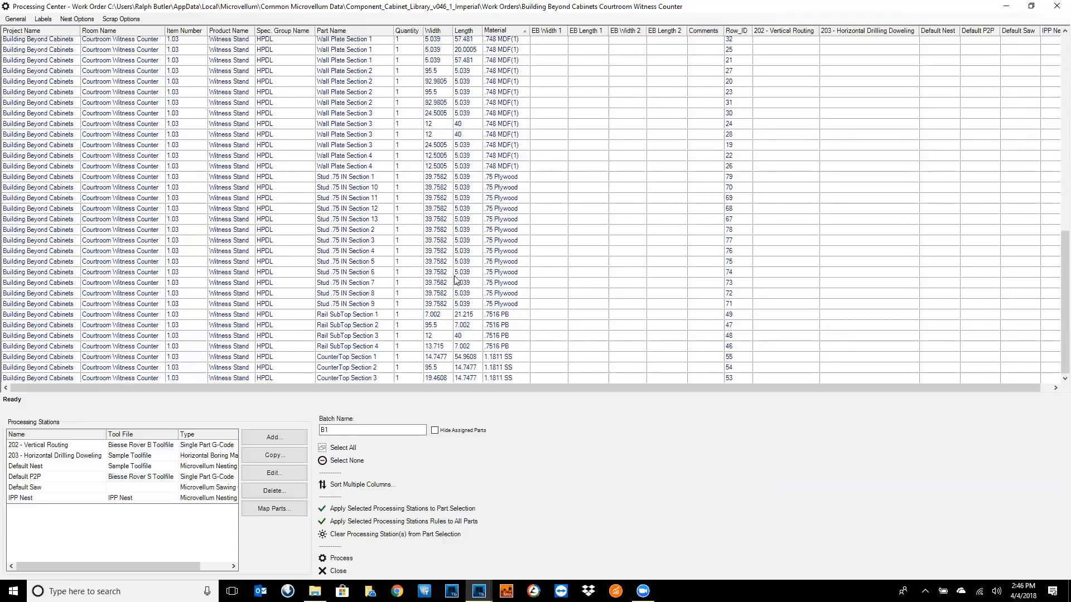
{"action": "scroll", "coordinate": [449, 279], "scroll_direction": "up", "scroll_amount": 12}
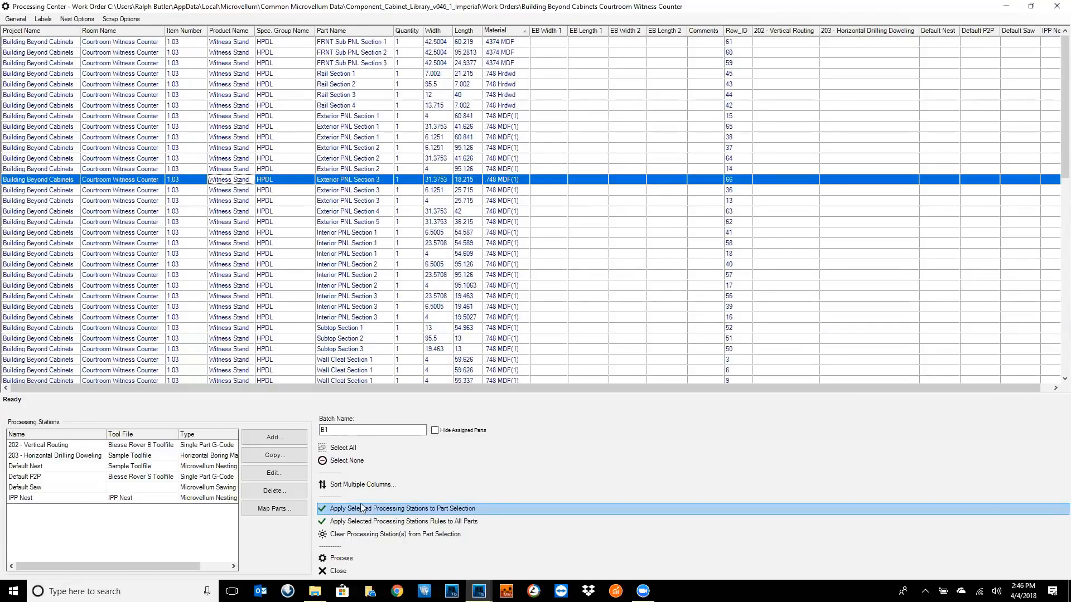
{"action": "left_click", "coordinate": [341, 449]}
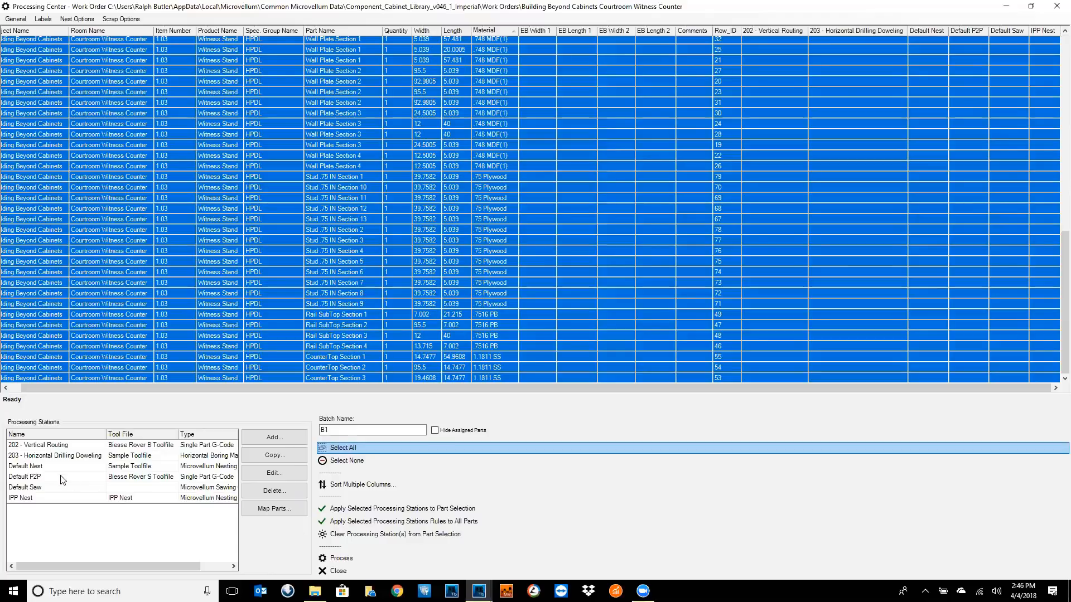
{"action": "left_click", "coordinate": [17, 469]}
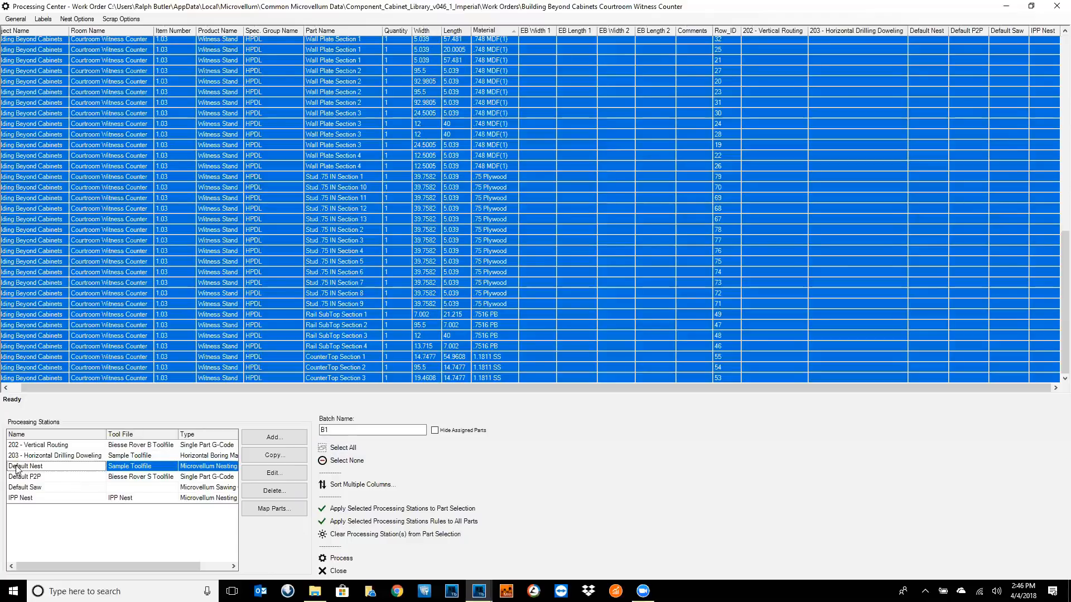
{"action": "left_click", "coordinate": [379, 509]}
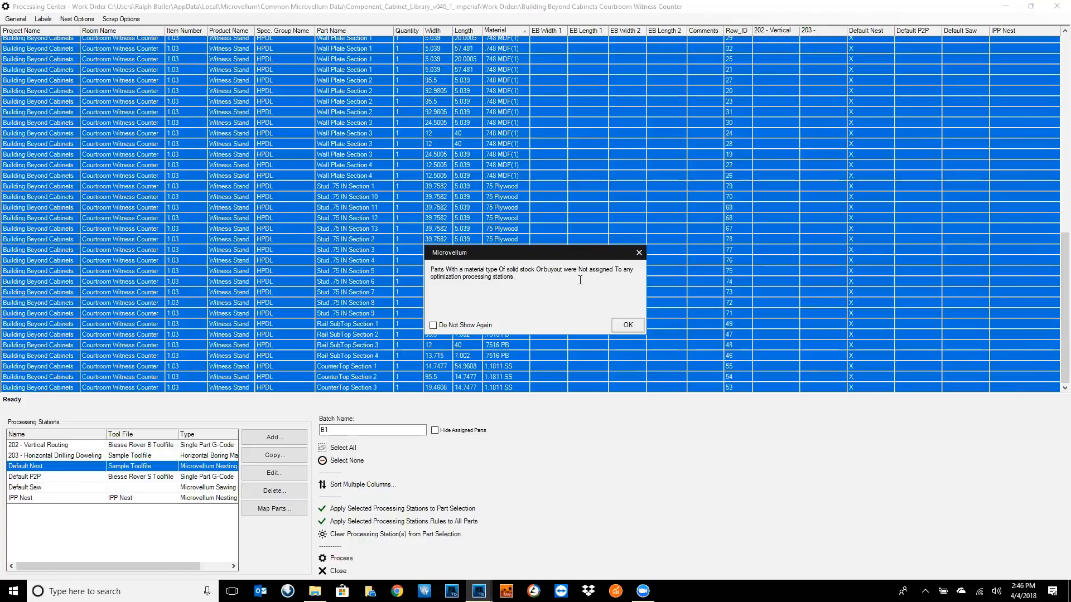
{"action": "left_click", "coordinate": [631, 326]}
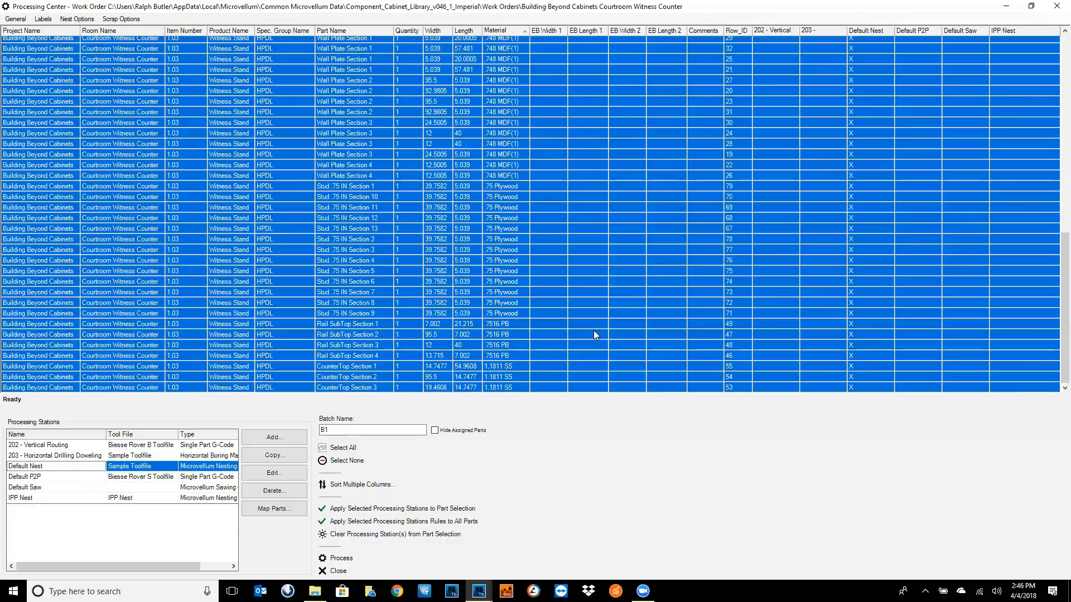
{"action": "left_click", "coordinate": [347, 558]}
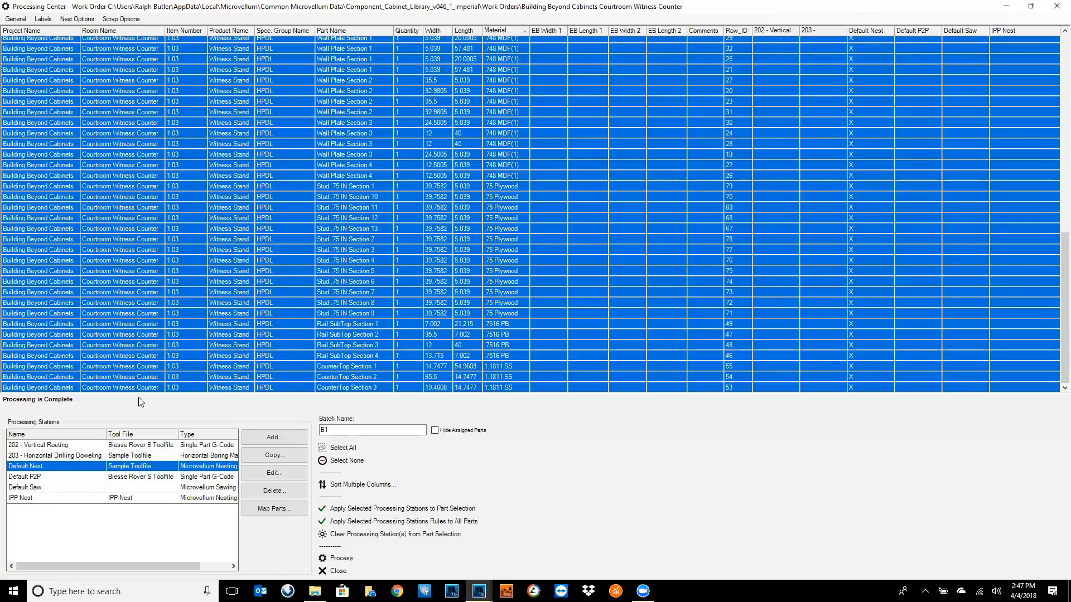
- Open a print preview of the standard Nesting Optimization Report for the processed work order
{"action": "left_click", "coordinate": [17, 20]}
{"action": "left_click", "coordinate": [45, 103]}
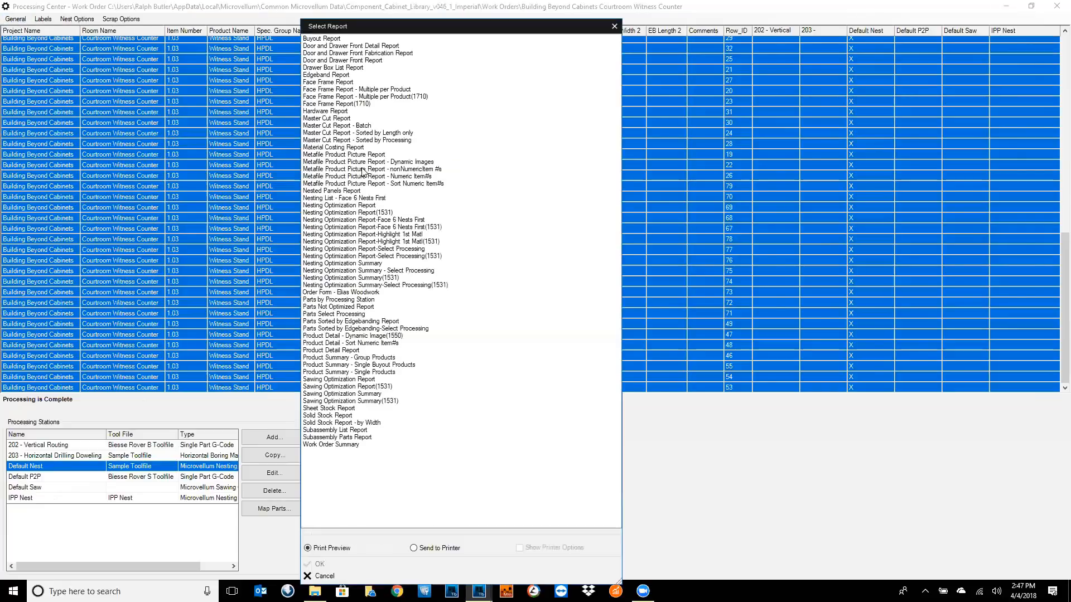
{"action": "left_click", "coordinate": [347, 206]}
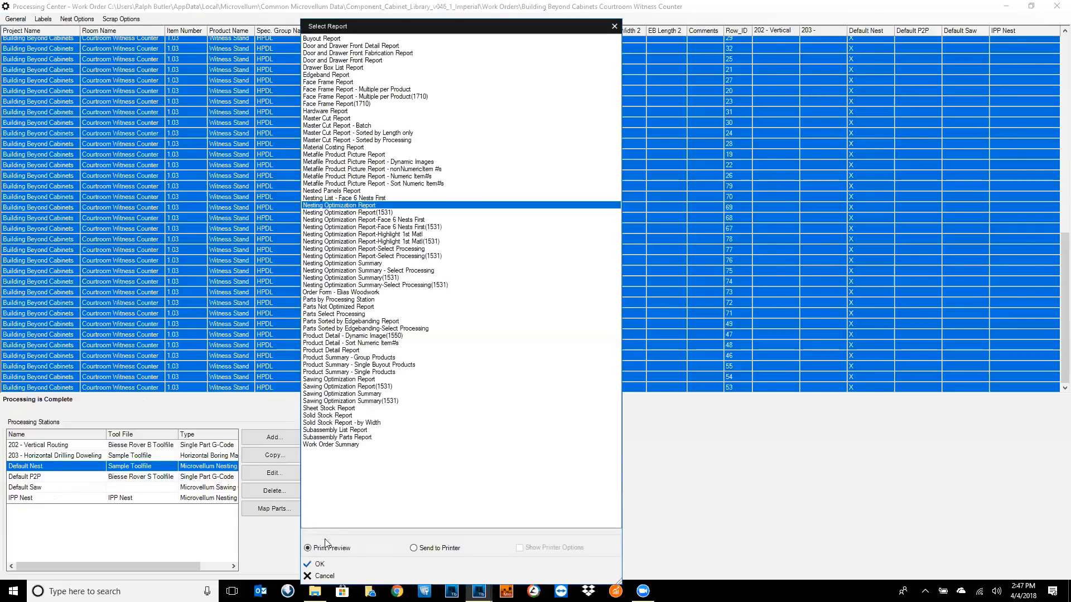
{"action": "left_click", "coordinate": [319, 564]}
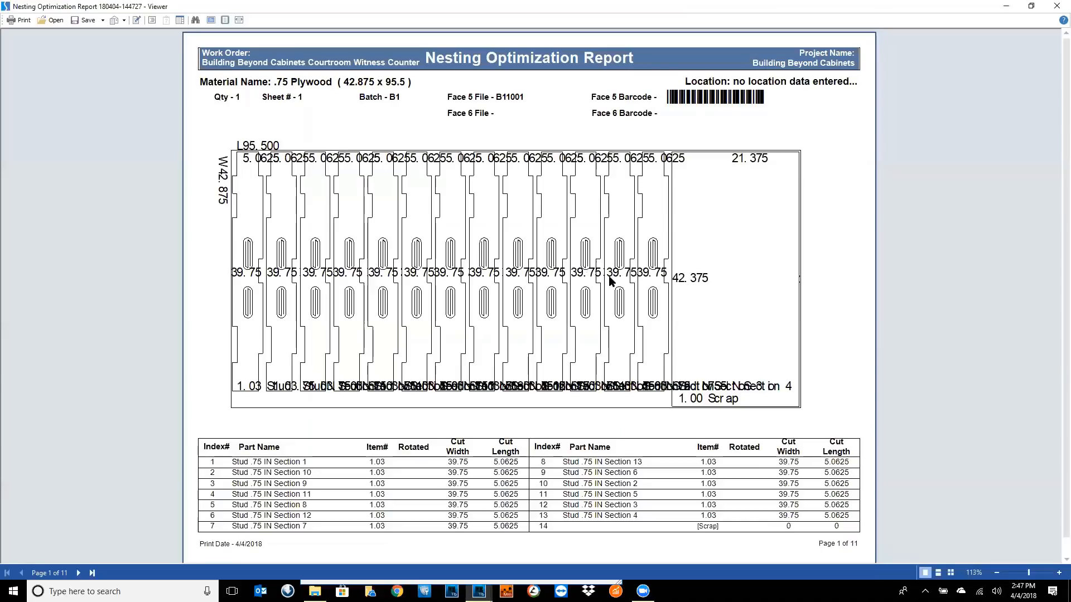
- Examine how the parts are nested on each material sheet in the report, and close the preview and report selection
{"action": "scroll", "coordinate": [609, 277], "scroll_direction": "down", "scroll_amount": 3}
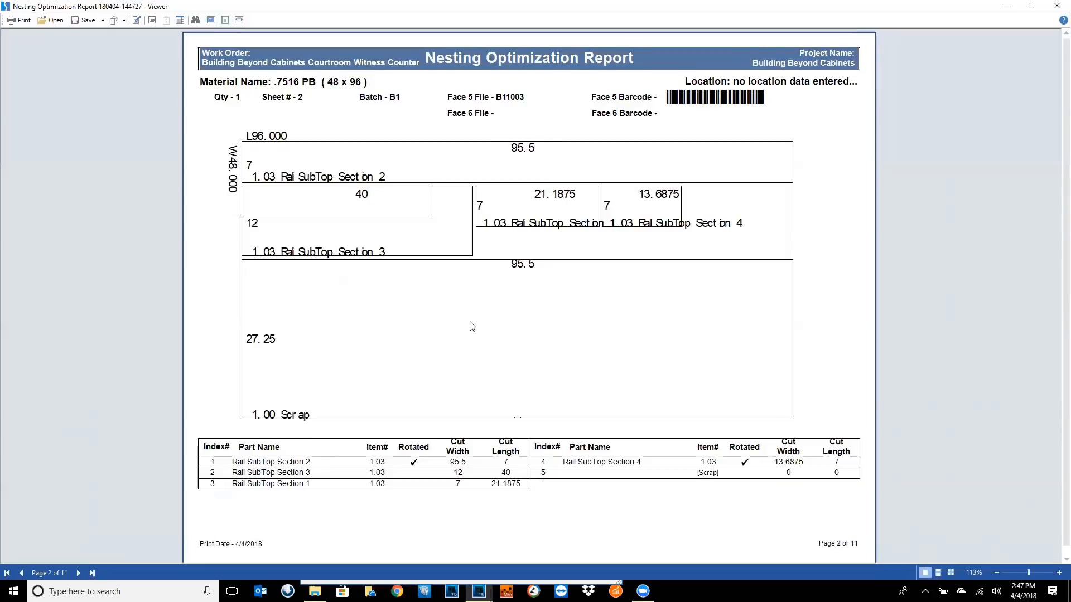
{"action": "scroll", "coordinate": [472, 326], "scroll_direction": "down", "scroll_amount": 3}
{"action": "scroll", "coordinate": [472, 326], "scroll_direction": "down", "scroll_amount": 3}
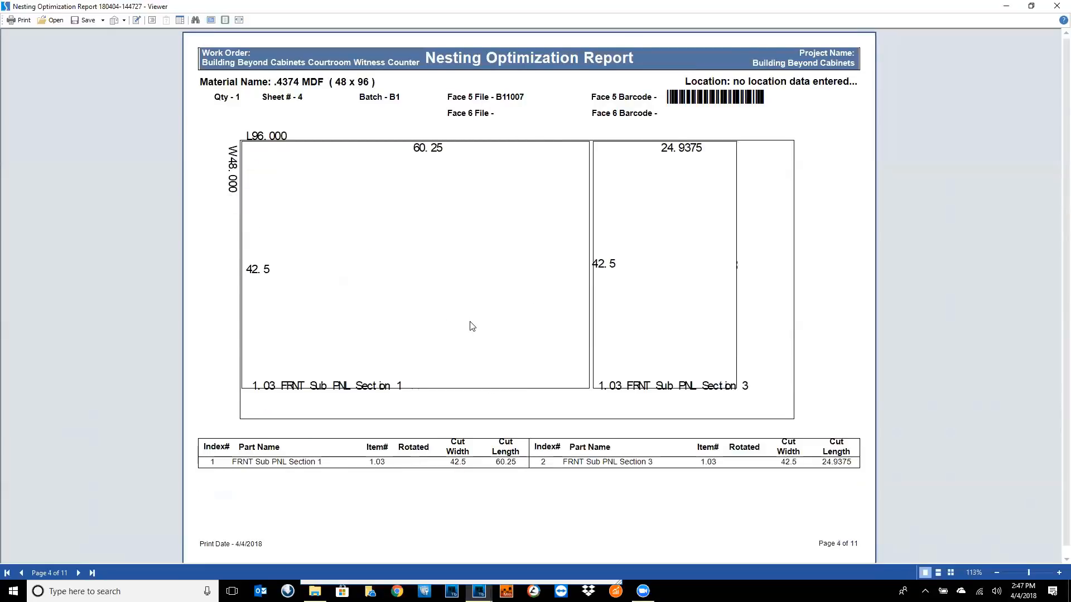
{"action": "scroll", "coordinate": [472, 326], "scroll_direction": "down", "scroll_amount": 3}
{"action": "scroll", "coordinate": [472, 327], "scroll_direction": "down", "scroll_amount": 3}
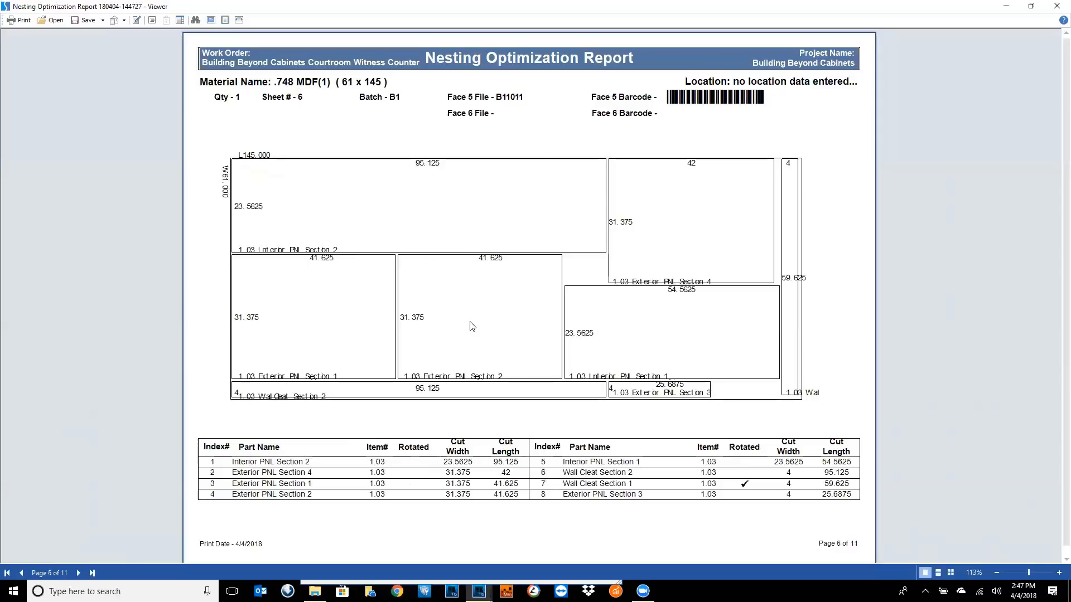
{"action": "scroll", "coordinate": [472, 327], "scroll_direction": "down", "scroll_amount": 3}
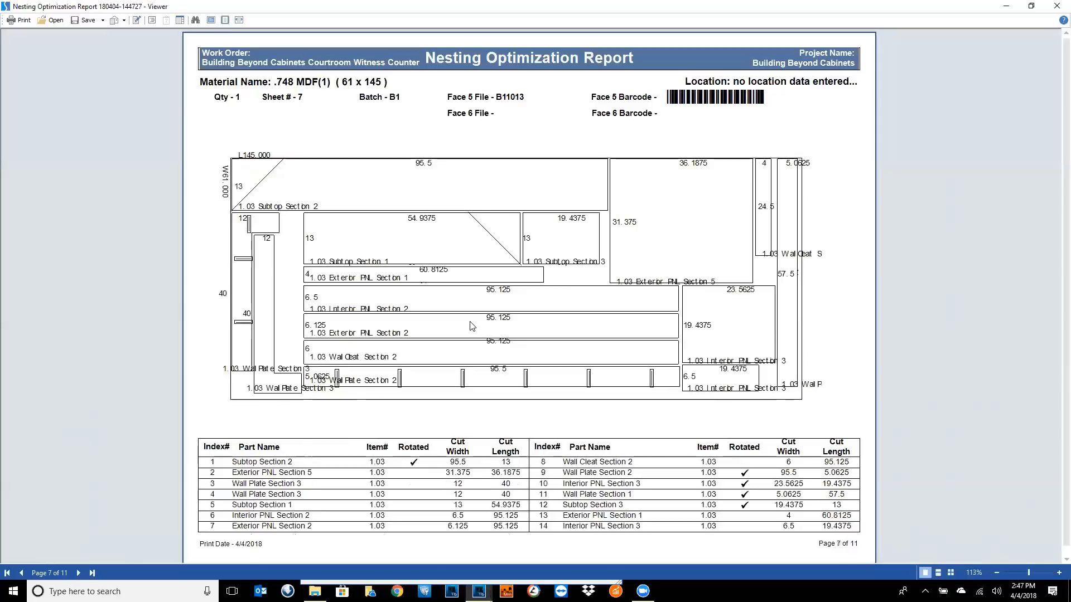
{"action": "scroll", "coordinate": [472, 326], "scroll_direction": "down", "scroll_amount": 3}
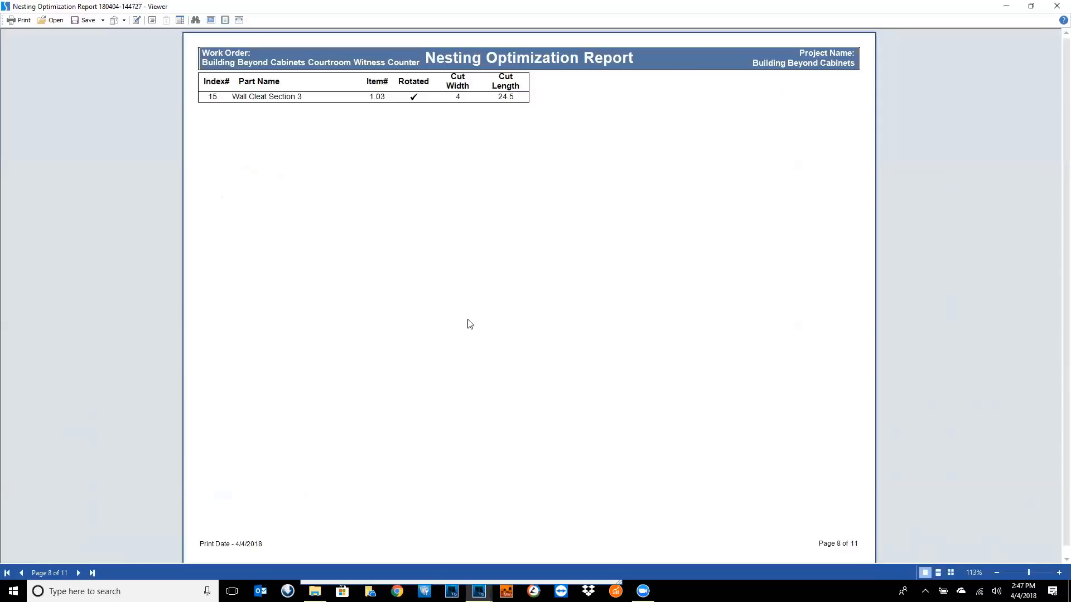
{"action": "scroll", "coordinate": [470, 324], "scroll_direction": "up", "scroll_amount": 3}
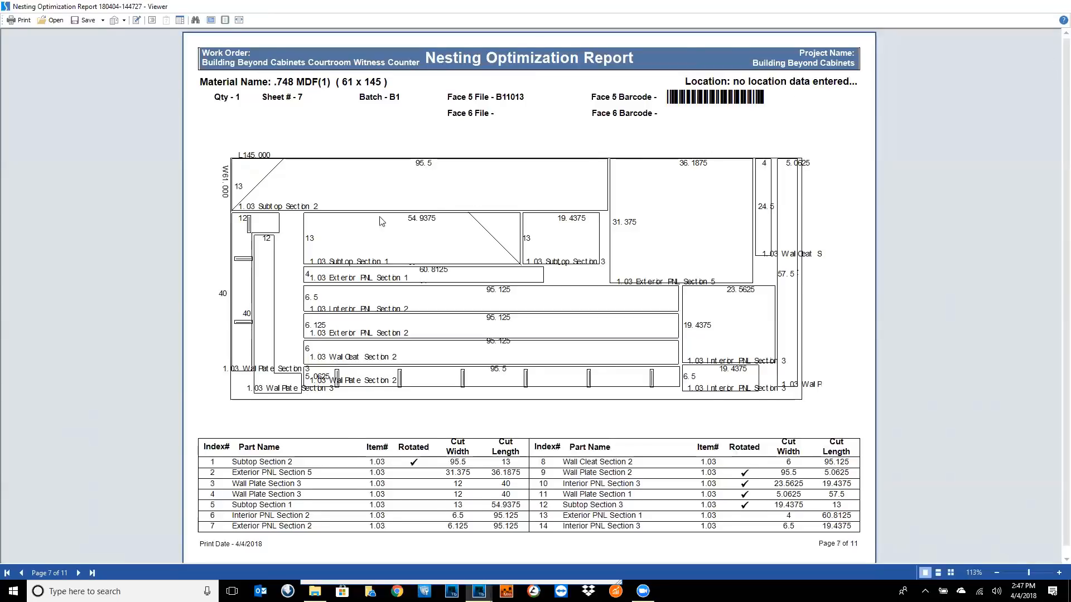
{"action": "key", "text": "alt+F4"}
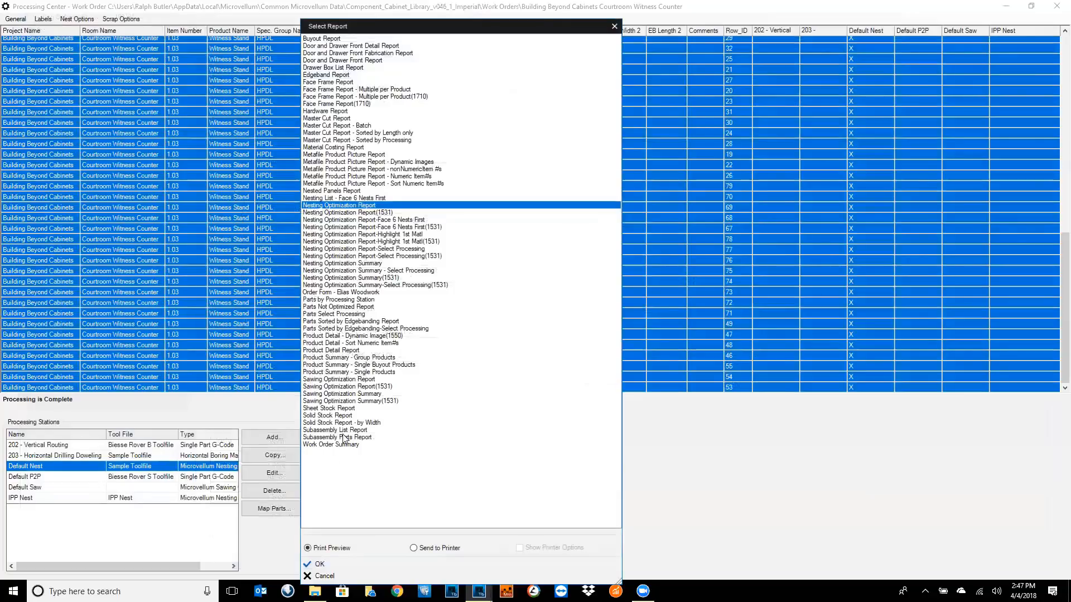
{"action": "left_click", "coordinate": [324, 576]}
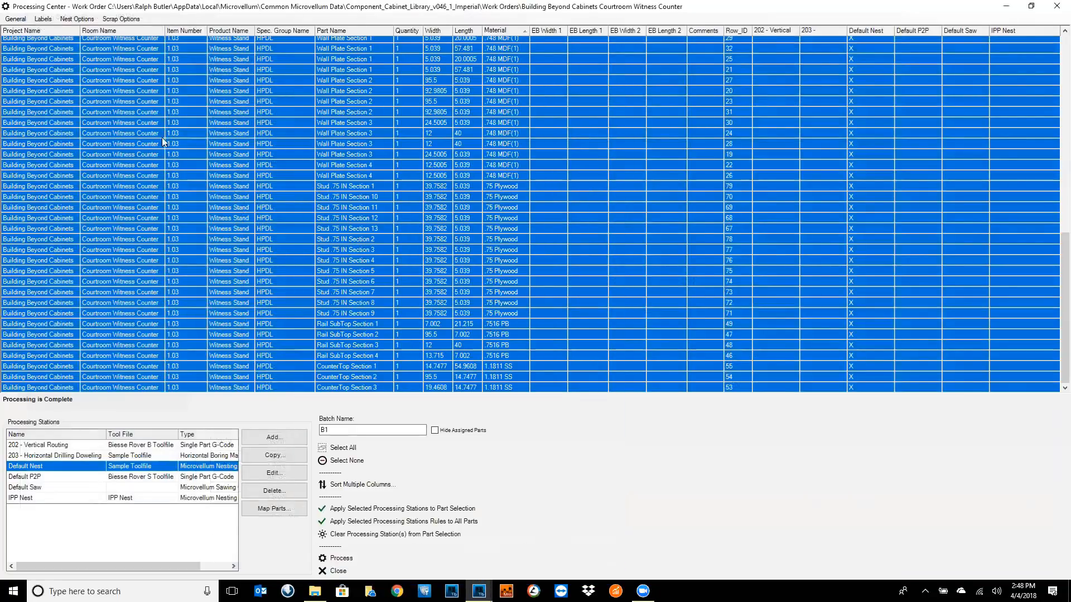
- View the part label patterns for .4374 MDF sheet B11007, highlight FRNT Sub PNL Section 3, and close the results and Processing Center
{"action": "left_click", "coordinate": [43, 19]}
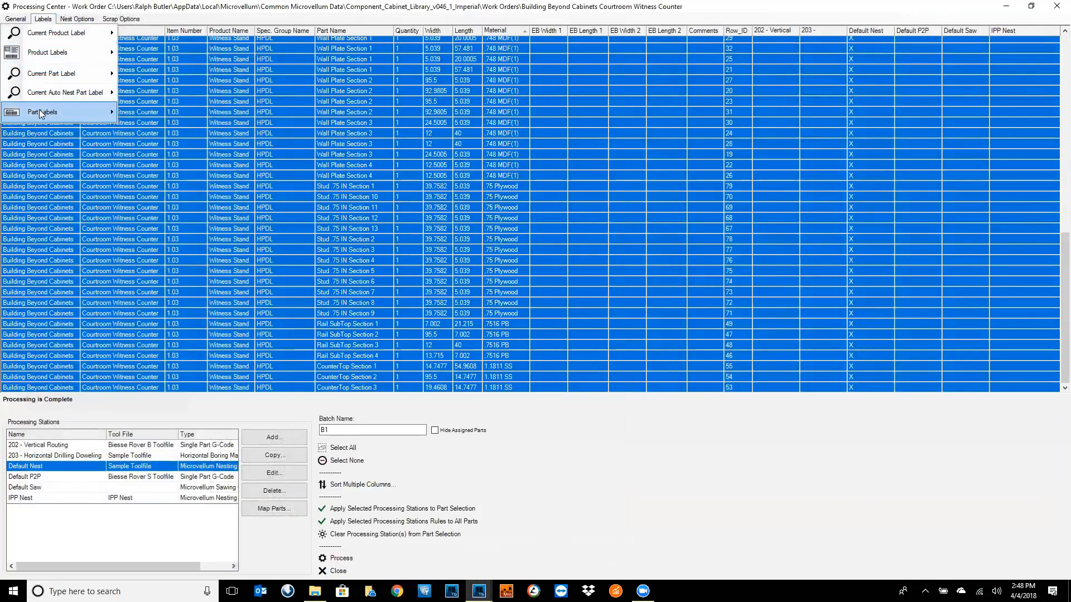
{"action": "mouse_move", "coordinate": [39, 110]}
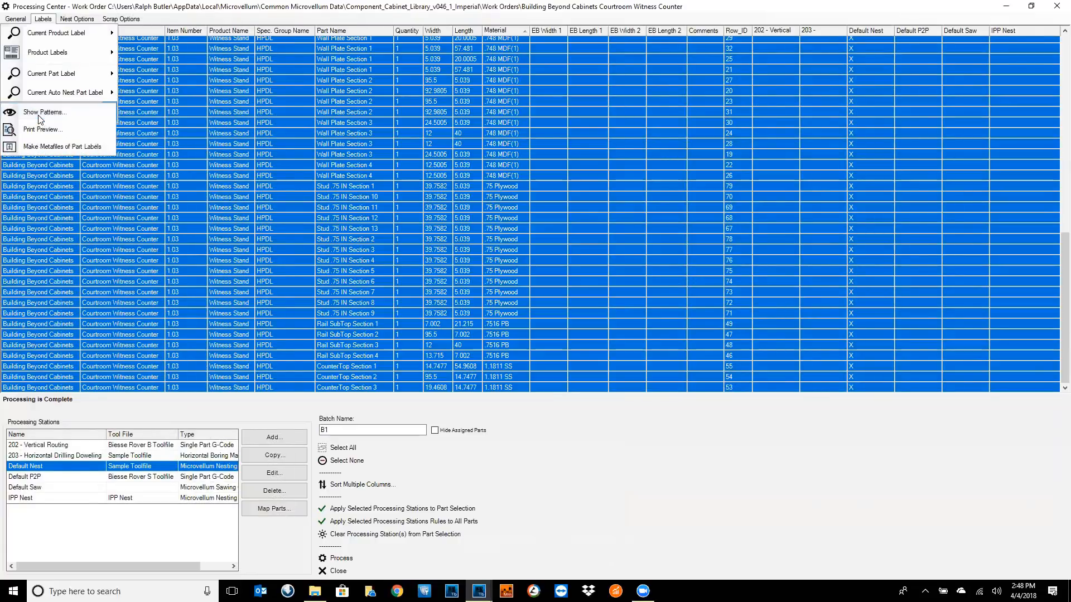
{"action": "left_click", "coordinate": [38, 113]}
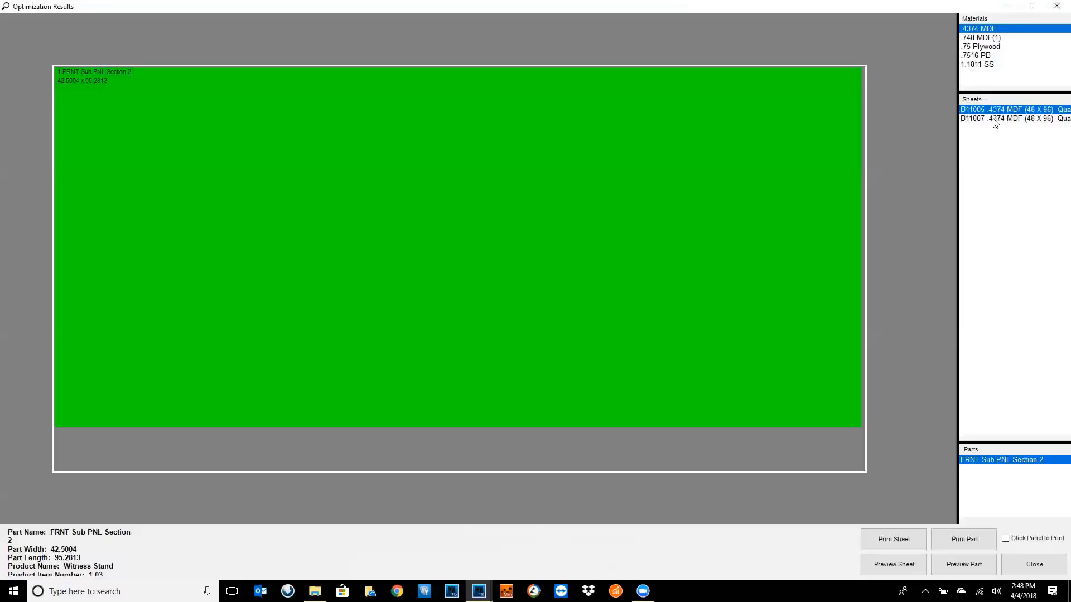
{"action": "left_click", "coordinate": [996, 120]}
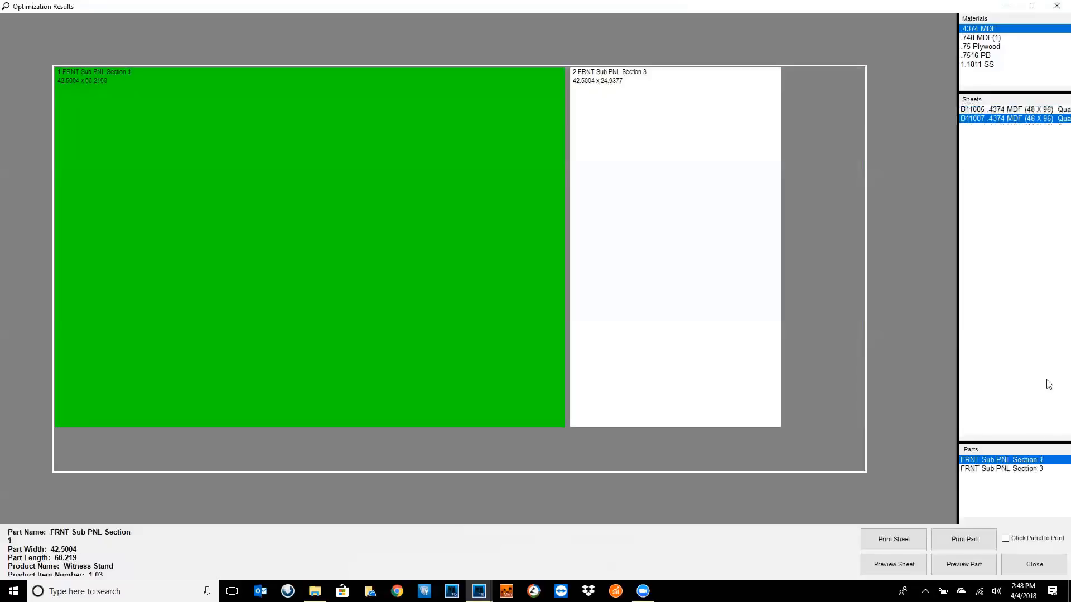
{"action": "left_click", "coordinate": [1020, 470]}
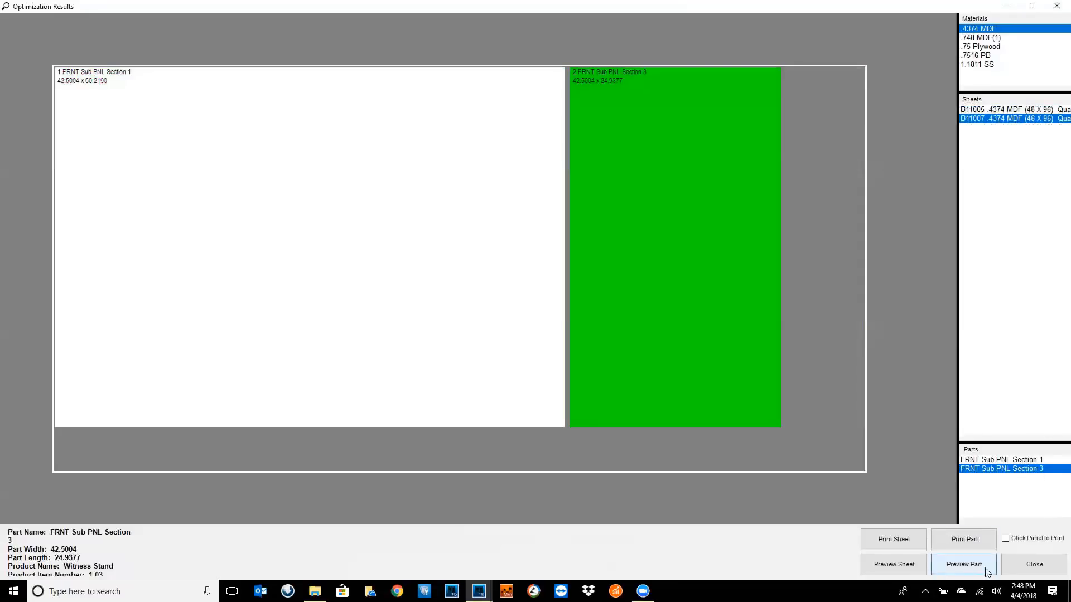
{"action": "left_click", "coordinate": [1020, 564]}
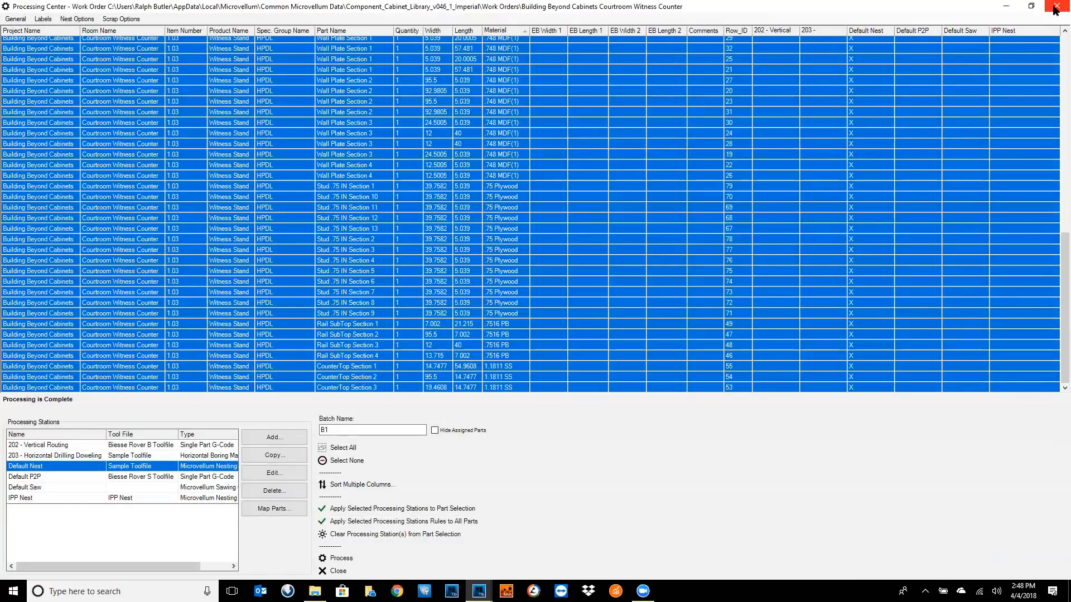
{"action": "left_click", "coordinate": [1055, 10]}
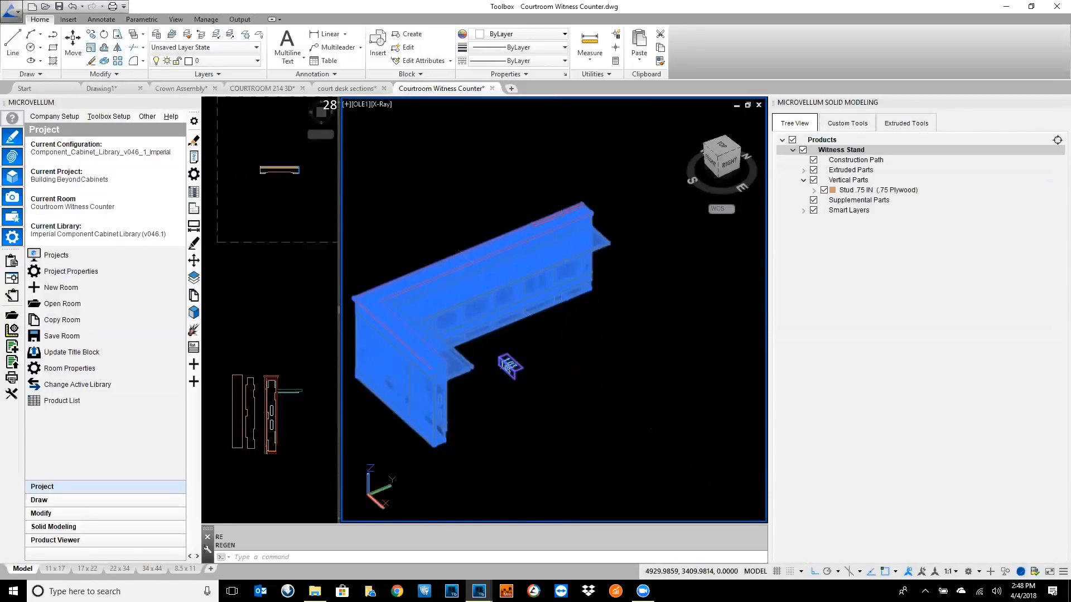
{"action": "scroll", "coordinate": [579, 393], "scroll_direction": "down", "scroll_amount": 2}
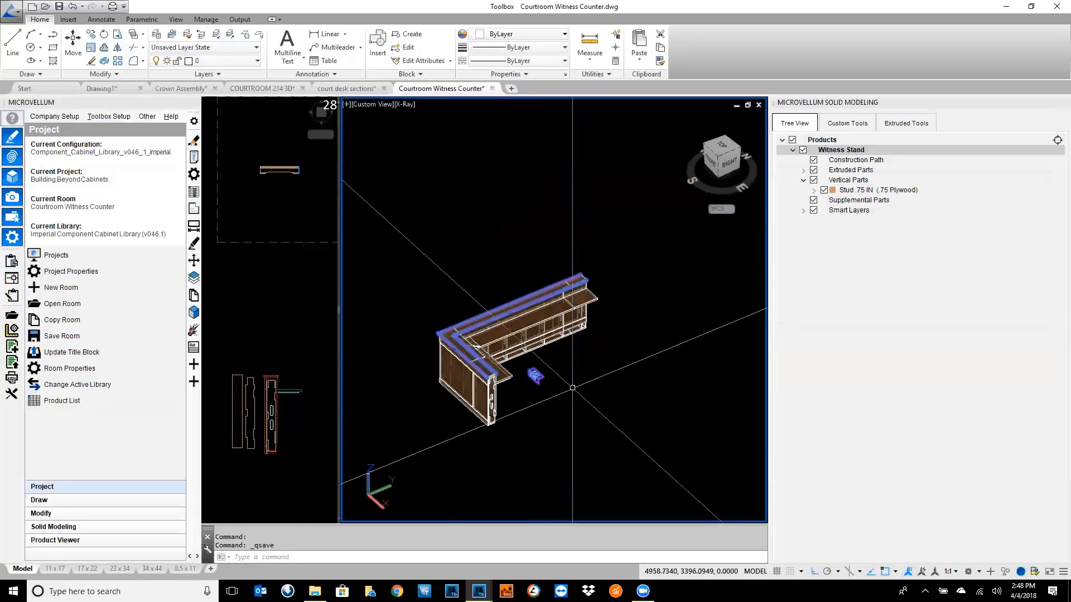
{"action": "scroll", "coordinate": [567, 388], "scroll_direction": "down", "scroll_amount": 4}
{"action": "scroll", "coordinate": [534, 323], "scroll_direction": "up", "scroll_amount": 3}
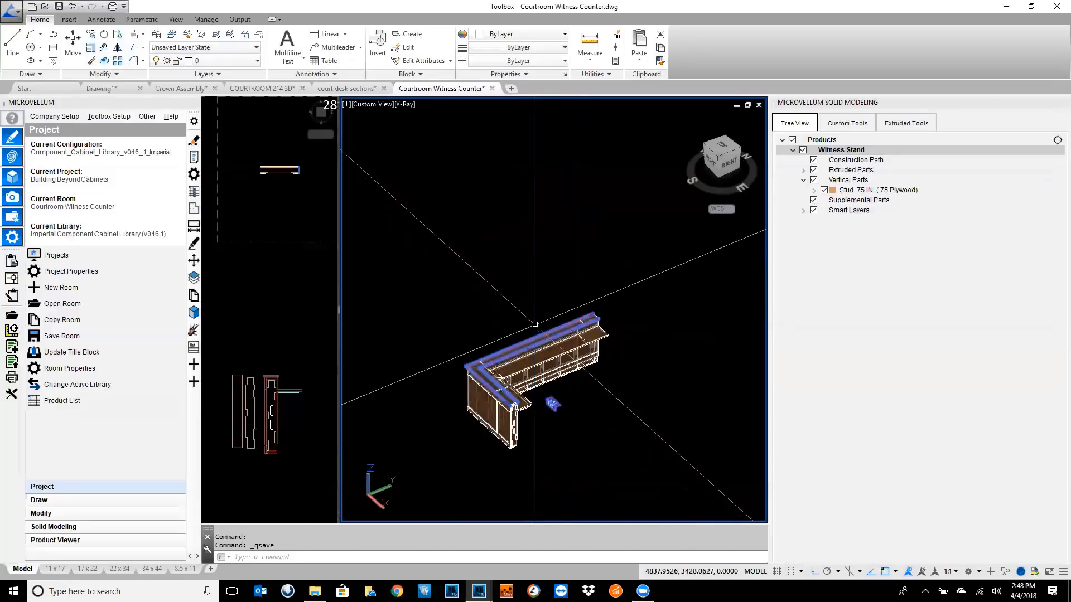
{"action": "middle_click_drag", "start_coordinate": [577, 424], "coordinate": [561, 387]}
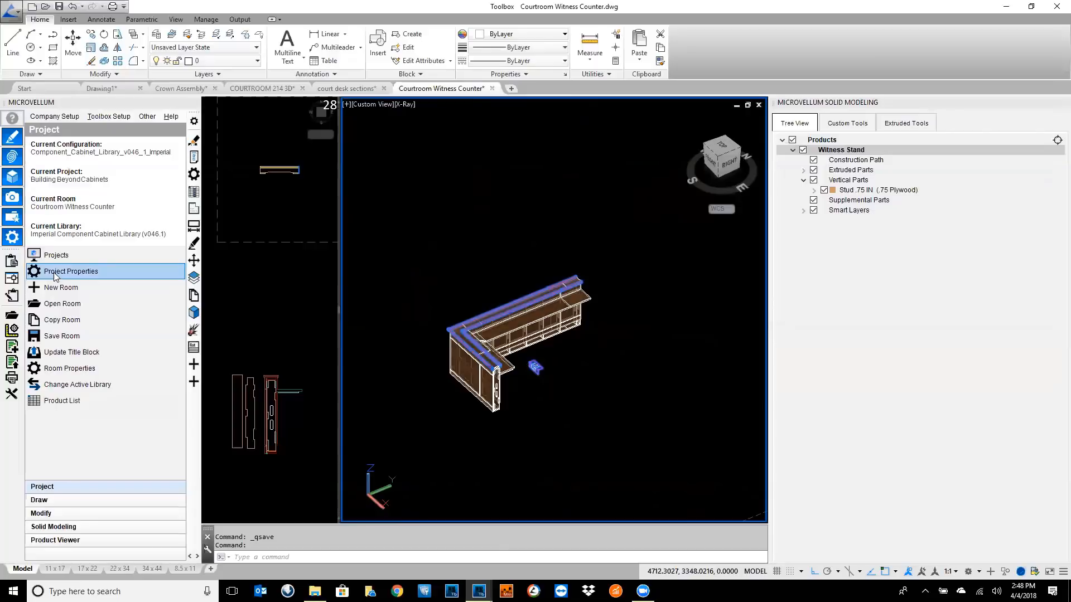
- Switch to the completed project Millwork 360 and open its room Door w Lites and Transom
{"action": "left_click", "coordinate": [108, 256]}
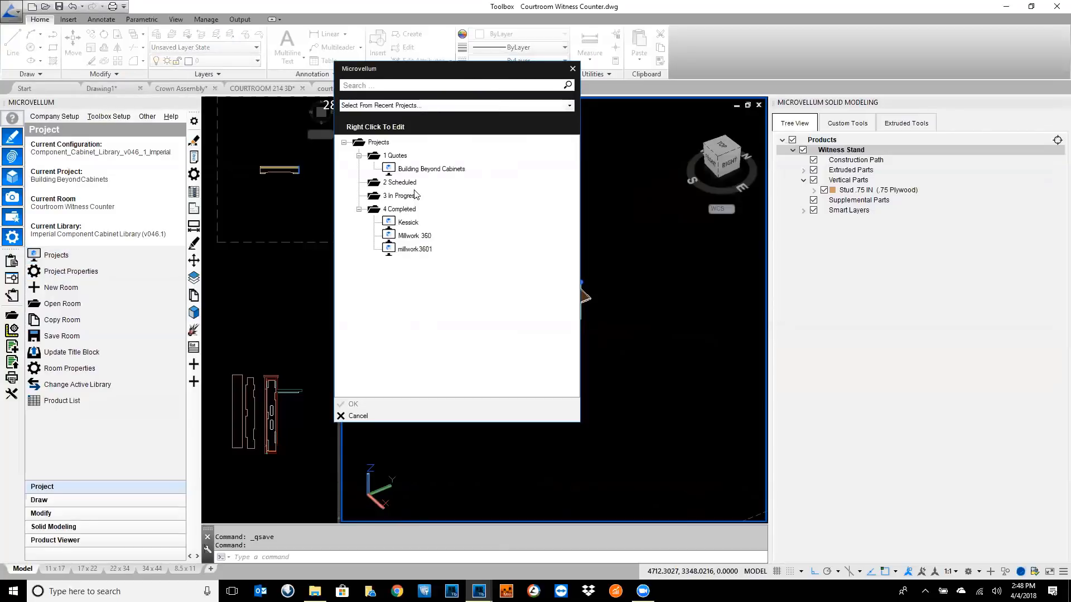
{"action": "left_click", "coordinate": [410, 237]}
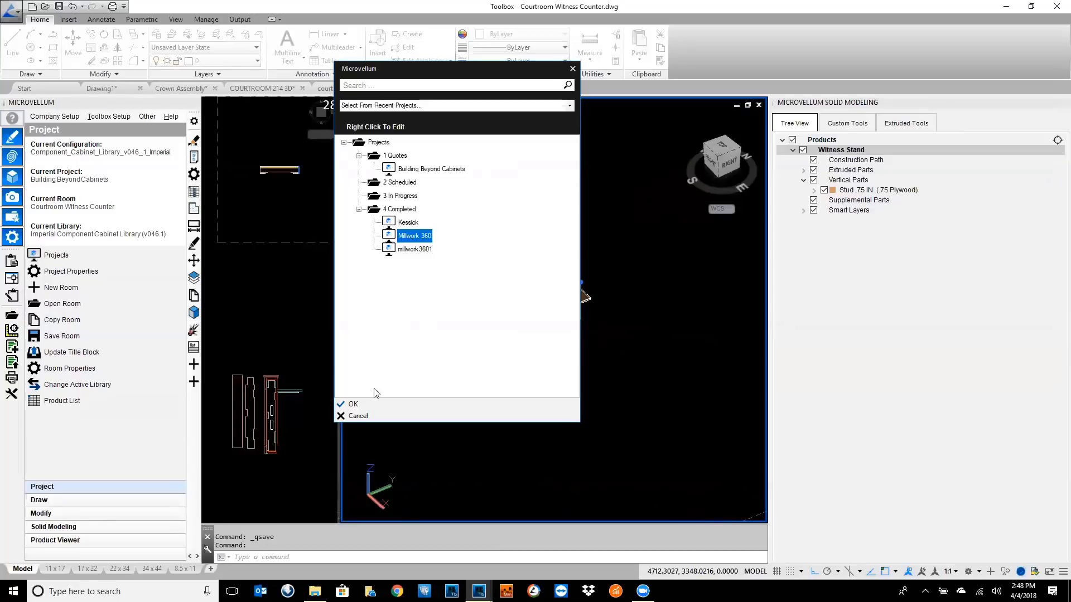
{"action": "left_click", "coordinate": [367, 403]}
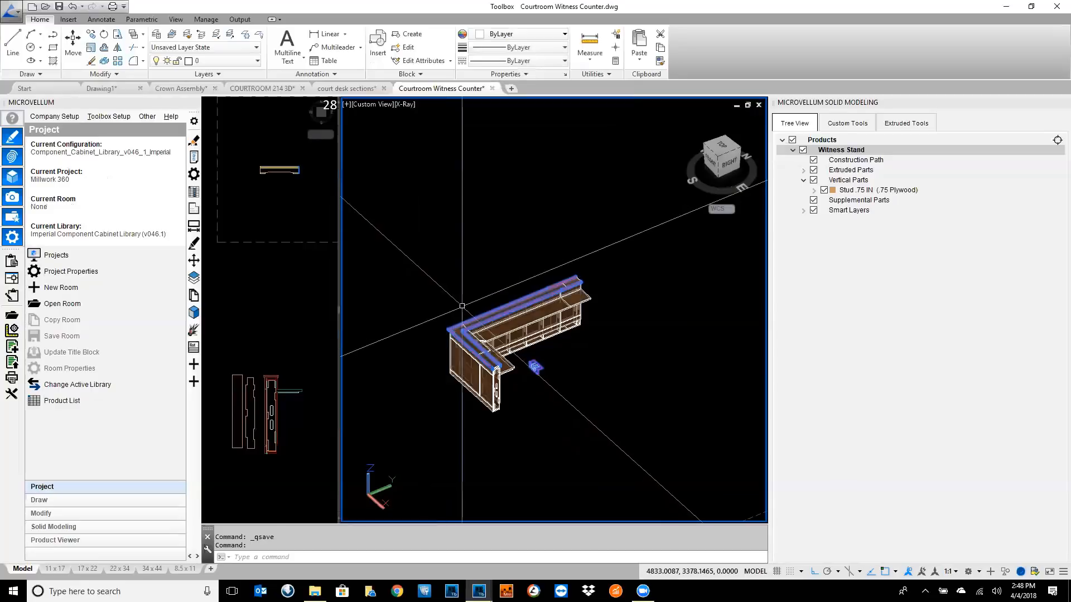
{"action": "left_click", "coordinate": [54, 305]}
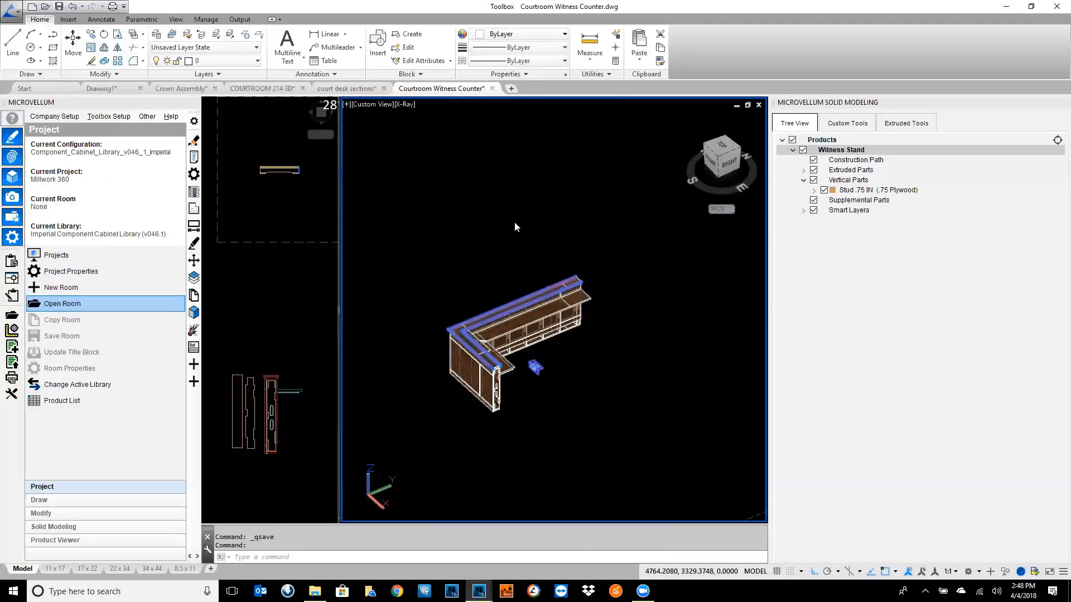
{"action": "left_click", "coordinate": [413, 157]}
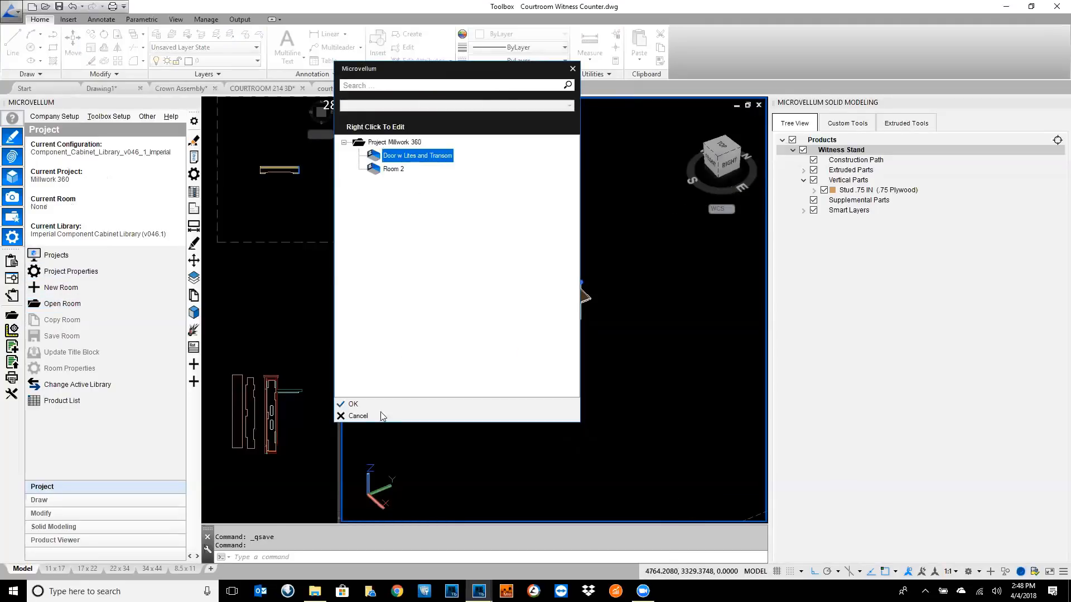
{"action": "left_click", "coordinate": [353, 404]}
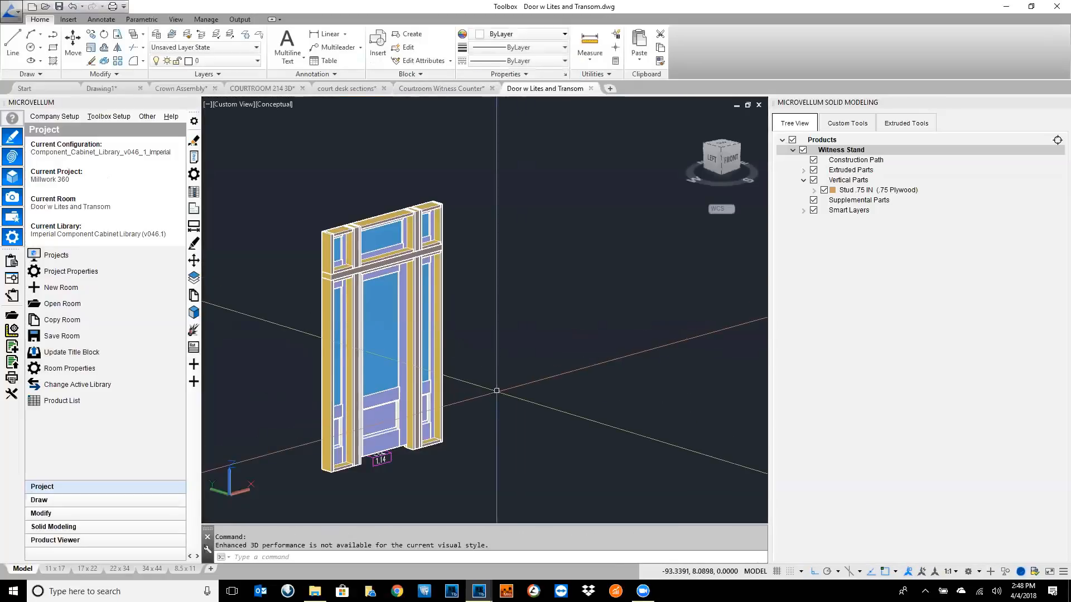
- Examine the assembled entry door with lites and transom, and the separate jamb, door and lite components drawn beside it
{"action": "middle_click_drag", "start_coordinate": [480, 396], "coordinate": [505, 362]}
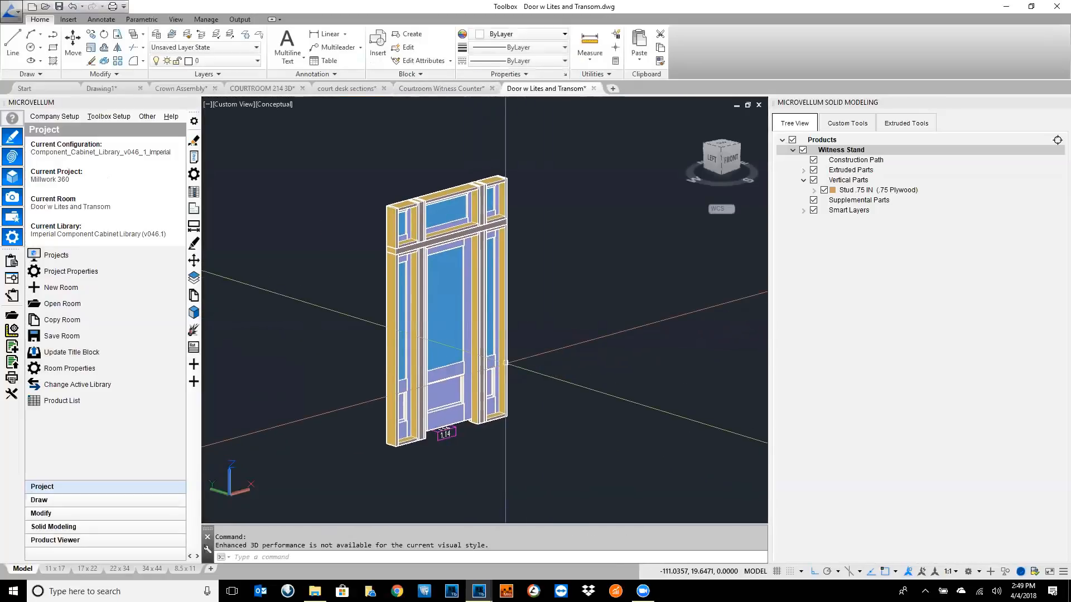
{"action": "scroll", "coordinate": [545, 327], "scroll_direction": "up", "scroll_amount": 2}
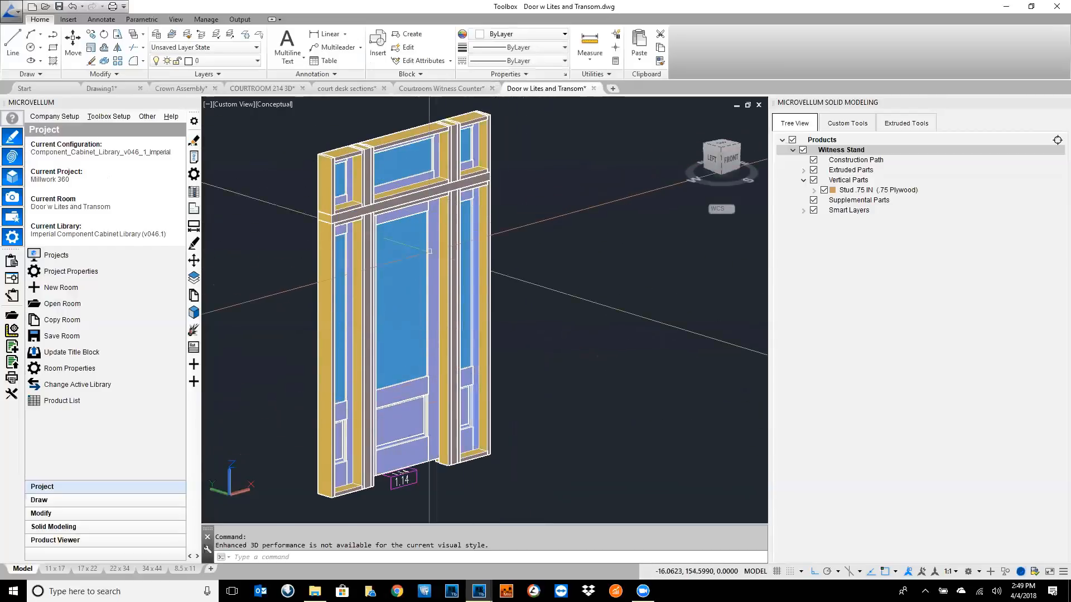
{"action": "scroll", "coordinate": [373, 215], "scroll_direction": "up", "scroll_amount": 2}
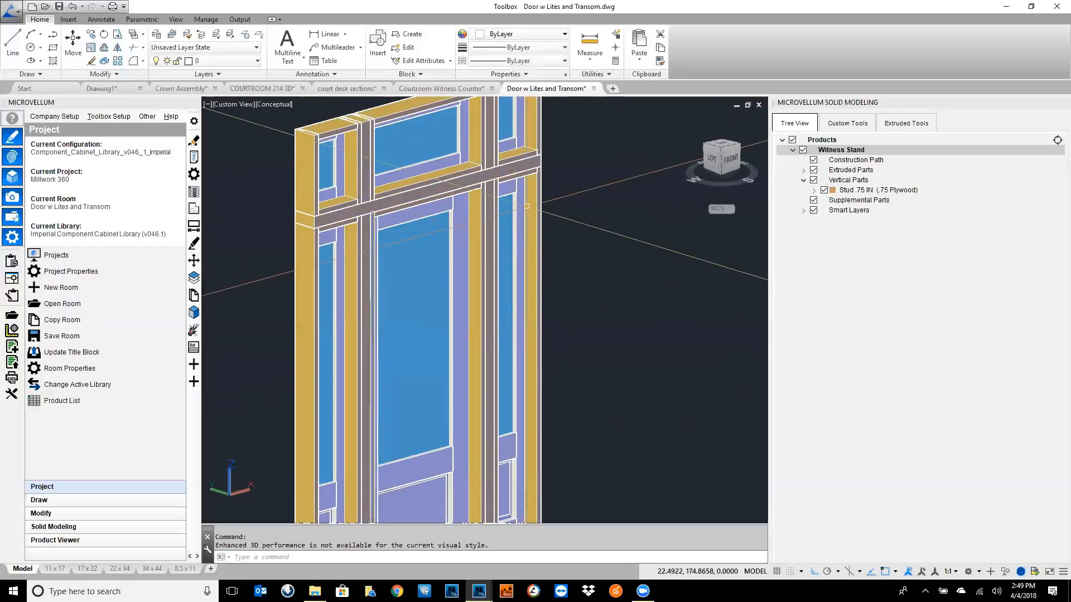
{"action": "middle_click_drag", "start_coordinate": [416, 243], "coordinate": [419, 318]}
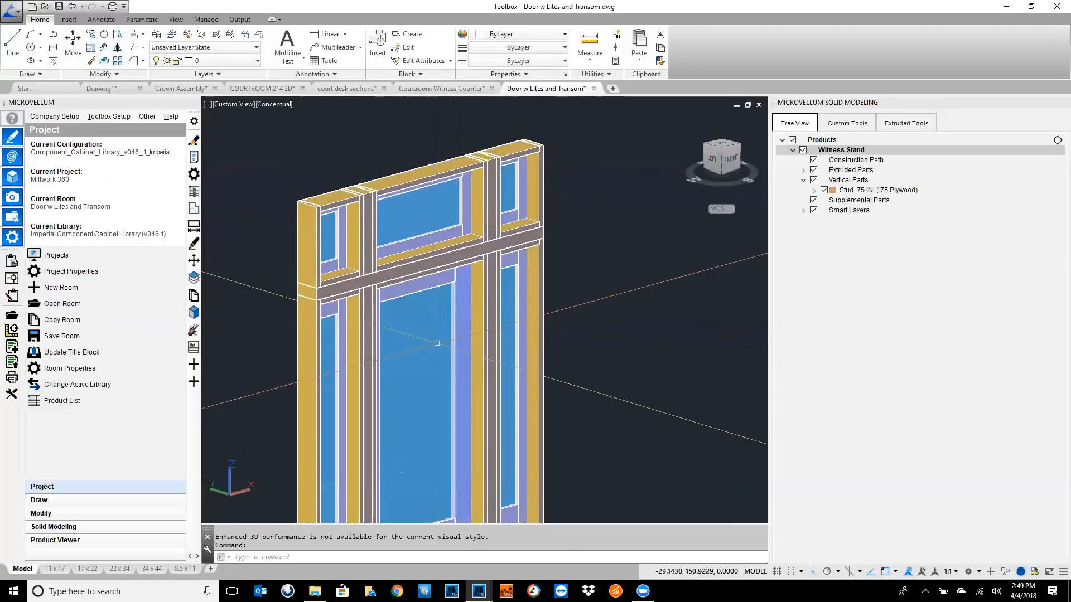
{"action": "scroll", "coordinate": [502, 196], "scroll_direction": "down", "scroll_amount": 6}
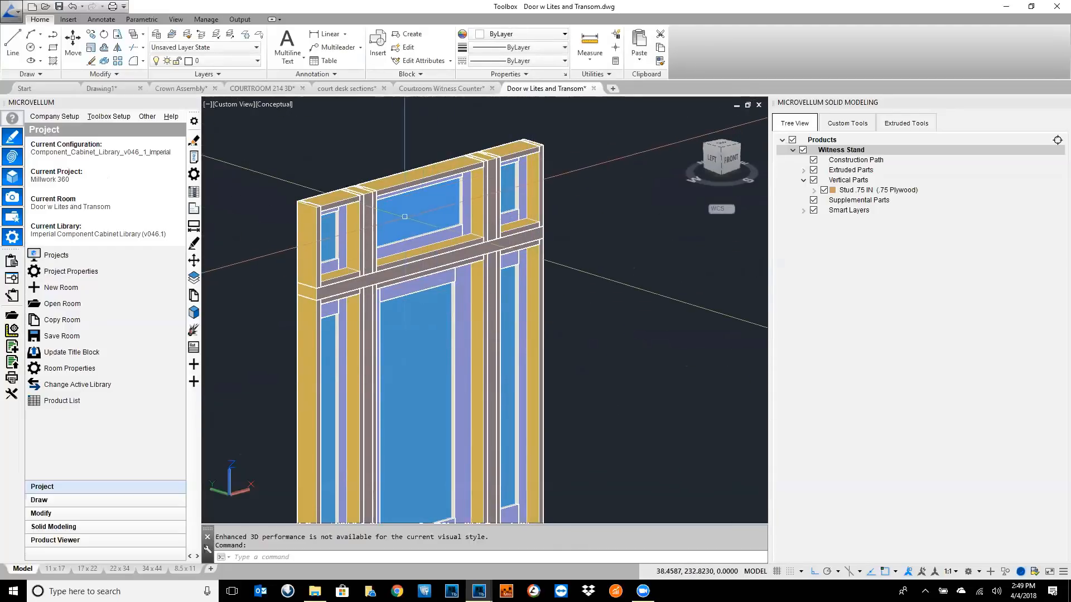
{"action": "middle_click_drag", "start_coordinate": [642, 365], "coordinate": [347, 381]}
{"action": "scroll", "coordinate": [725, 333], "scroll_direction": "up", "scroll_amount": 2}
{"action": "scroll", "coordinate": [647, 310], "scroll_direction": "up", "scroll_amount": 2}
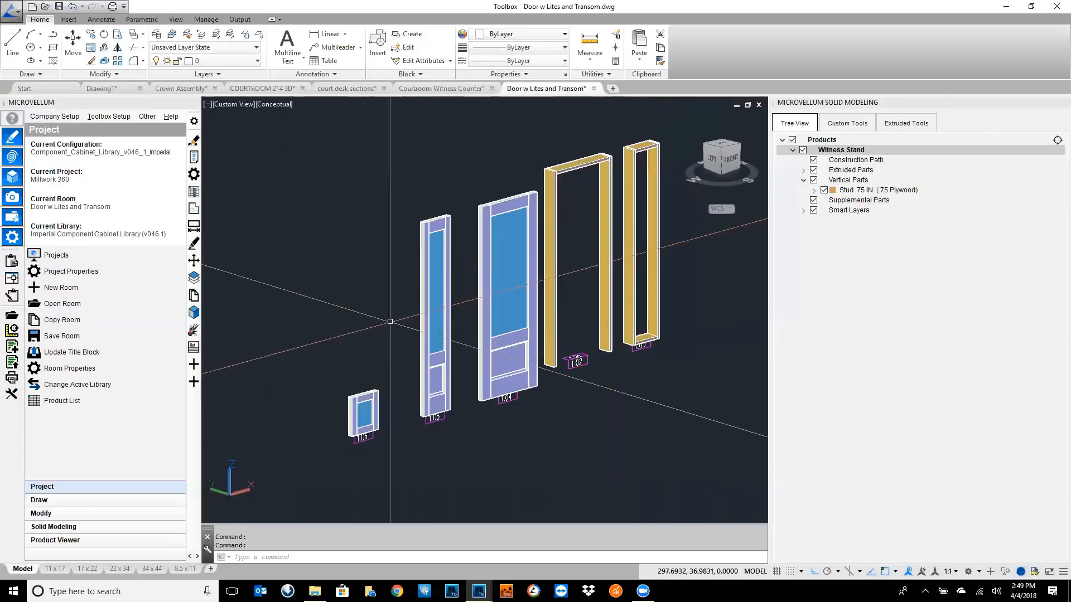
{"action": "scroll", "coordinate": [315, 324], "scroll_direction": "down", "scroll_amount": 4}
{"action": "middle_click_drag", "start_coordinate": [321, 325], "coordinate": [395, 359]}
{"action": "scroll", "coordinate": [480, 317], "scroll_direction": "up", "scroll_amount": 4}
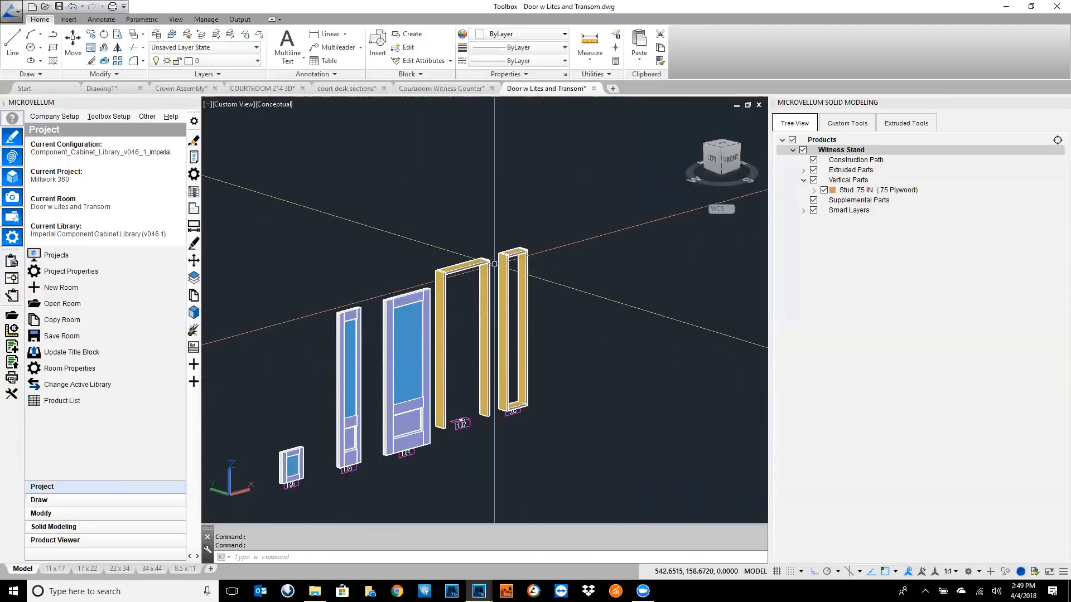
{"action": "scroll", "coordinate": [328, 329], "scroll_direction": "down", "scroll_amount": 3}
{"action": "middle_click_drag", "start_coordinate": [334, 331], "coordinate": [639, 319]}
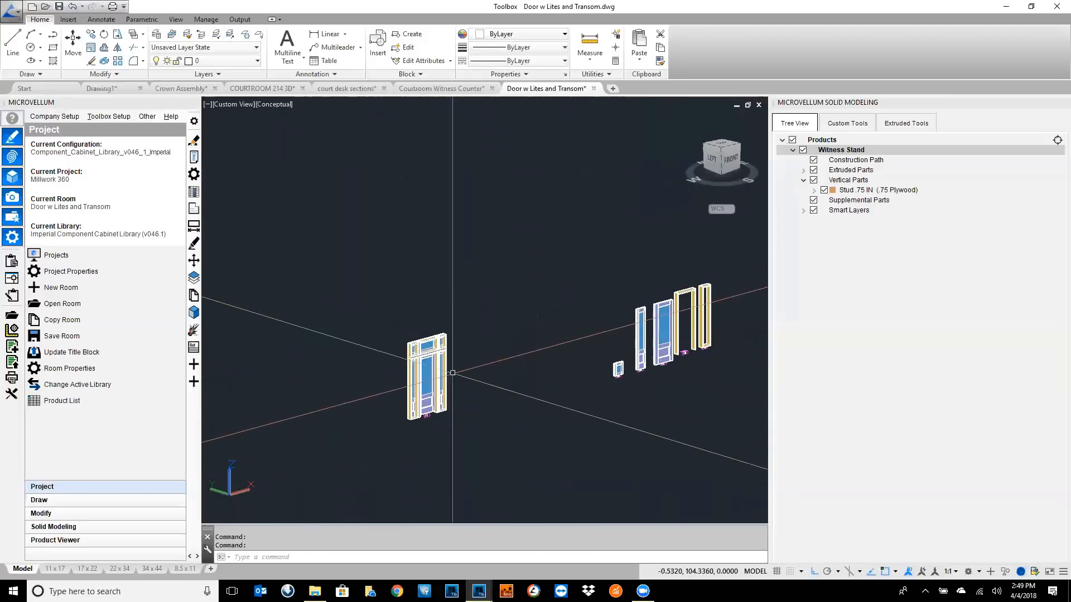
{"action": "scroll", "coordinate": [425, 386], "scroll_direction": "up", "scroll_amount": 5}
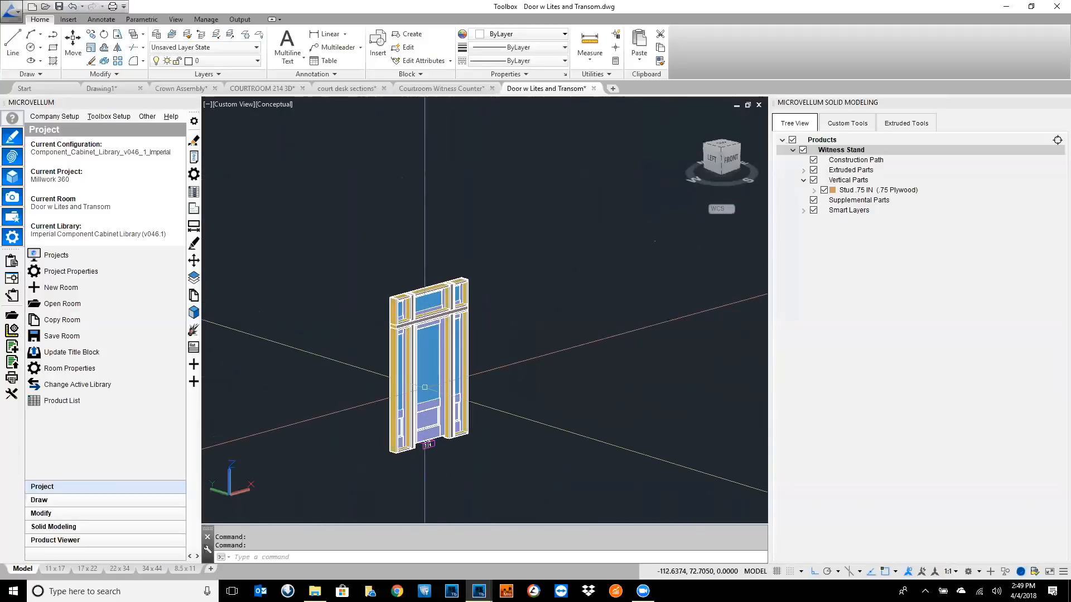
- Open the design data of the assembled entry door 1.14 and review its LVL cut parts and subassembly list
{"action": "left_click", "coordinate": [193, 192]}
{"action": "left_click", "coordinate": [428, 263]}
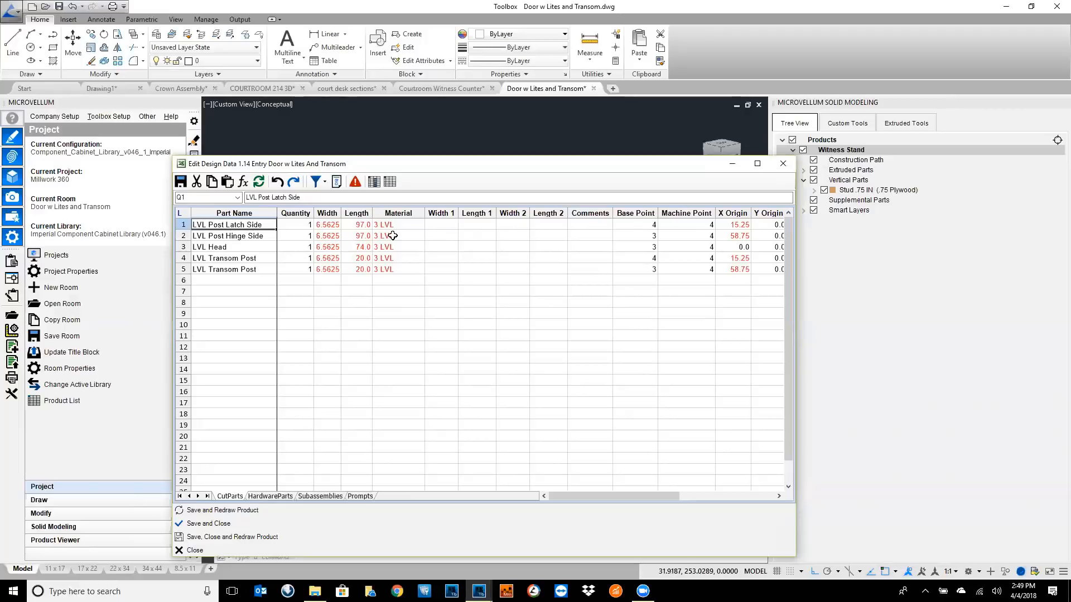
{"action": "left_click", "coordinate": [390, 258]}
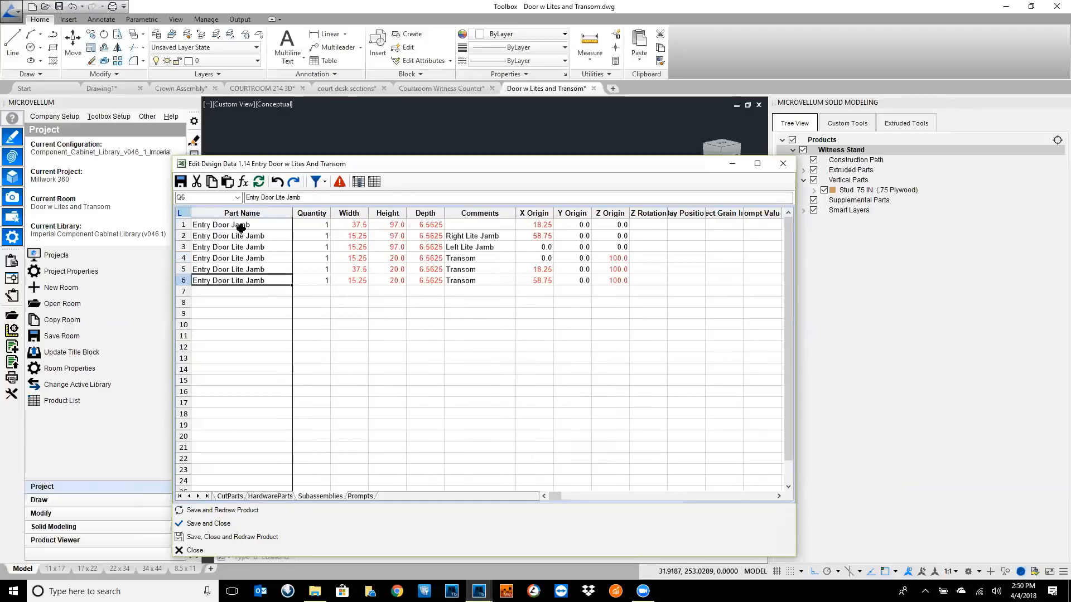
- Show the subassembly file of Entry Door Jamb and review its cut parts and nested subassemblies
{"action": "left_click", "coordinate": [233, 229]}
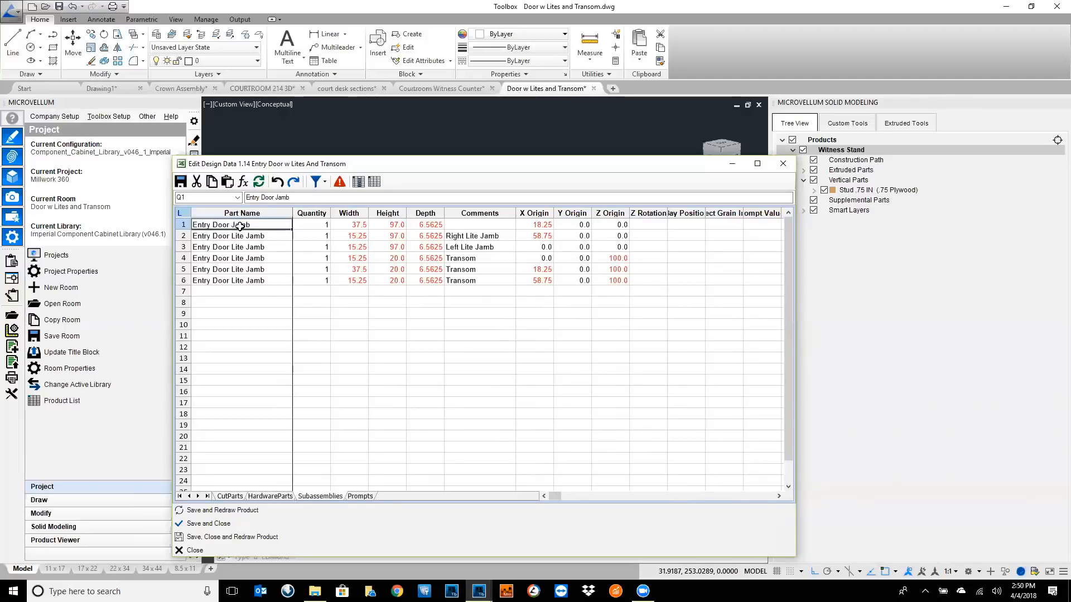
{"action": "right_click", "coordinate": [241, 226]}
{"action": "left_click", "coordinate": [285, 235]}
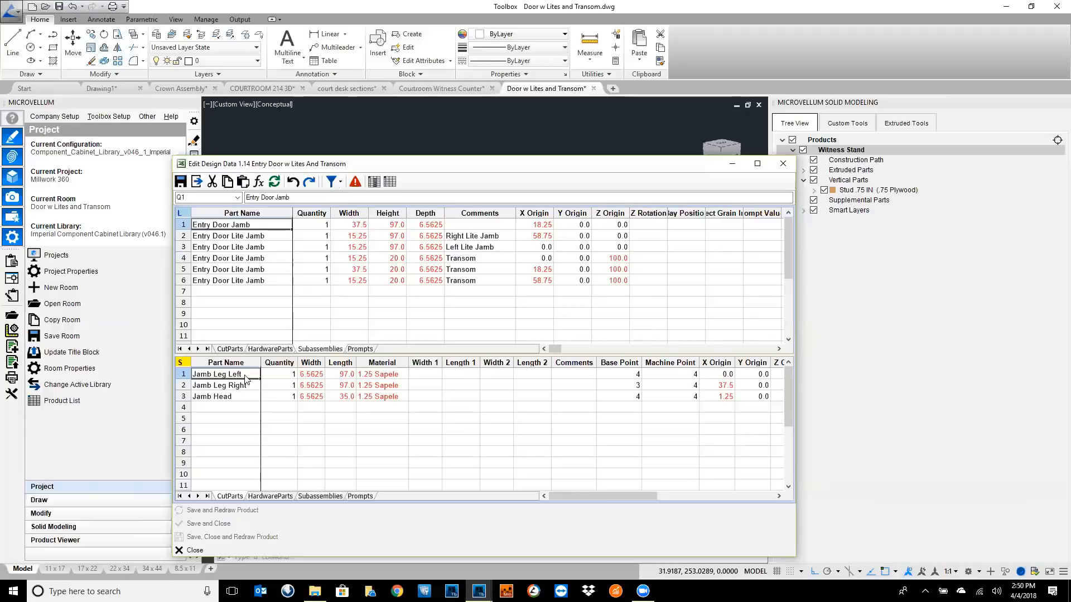
{"action": "left_click", "coordinate": [317, 496]}
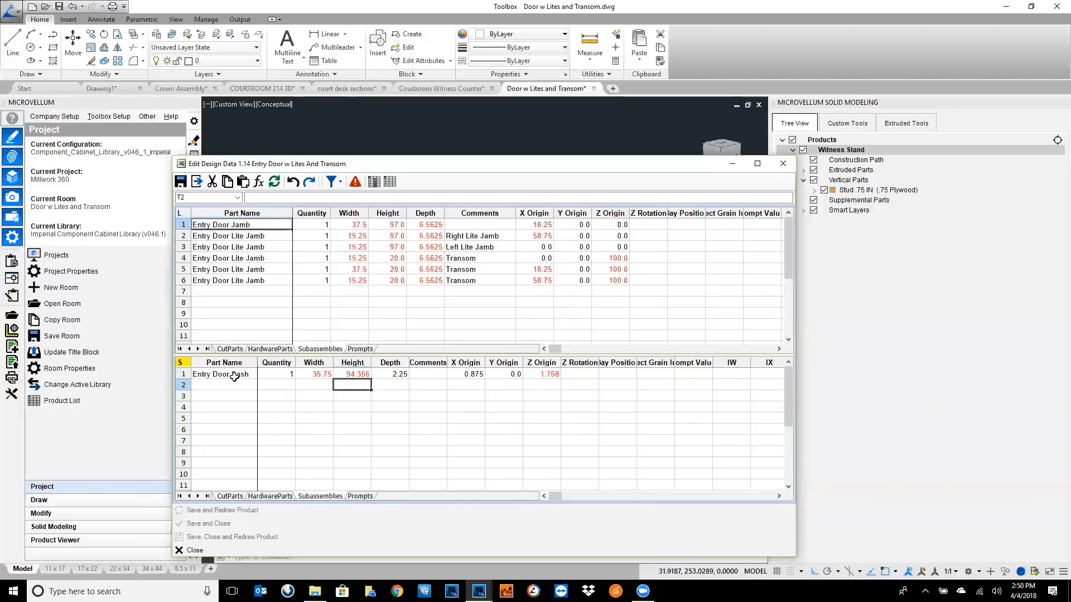
- Show the nested subassembly file of Entry Door Sash to review its stiles, rails and panels, and close the design data
{"action": "left_click", "coordinate": [235, 378]}
{"action": "right_click", "coordinate": [236, 378]}
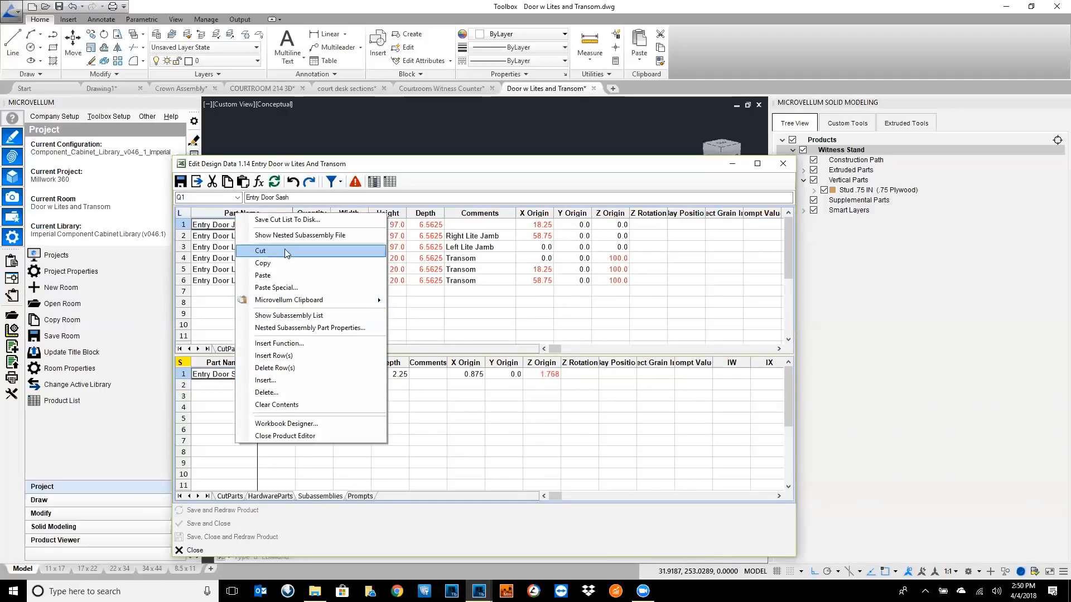
{"action": "left_click", "coordinate": [287, 235]}
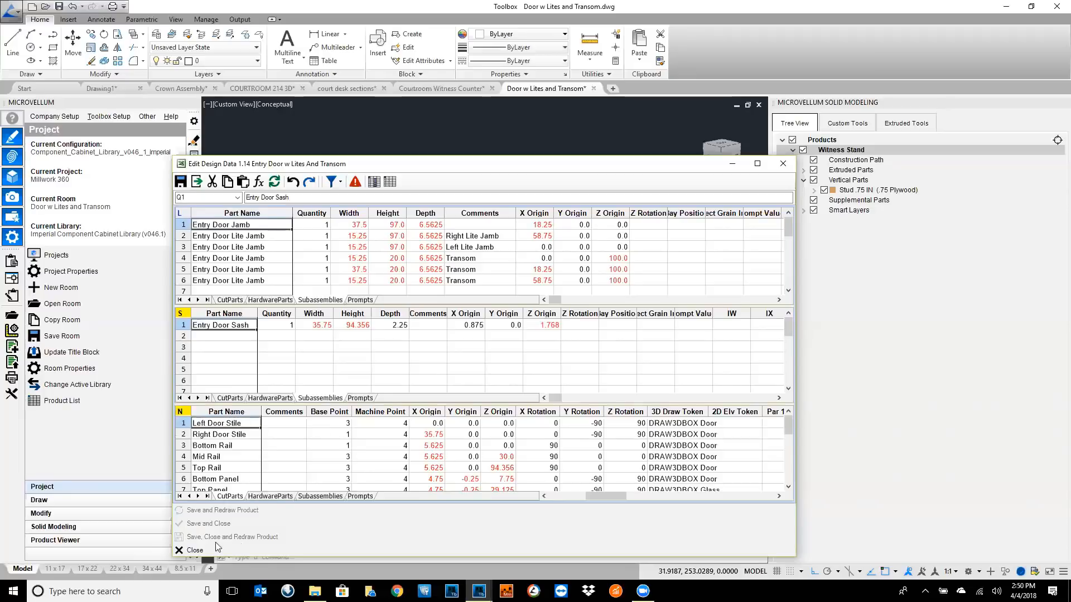
{"action": "left_click", "coordinate": [200, 552]}
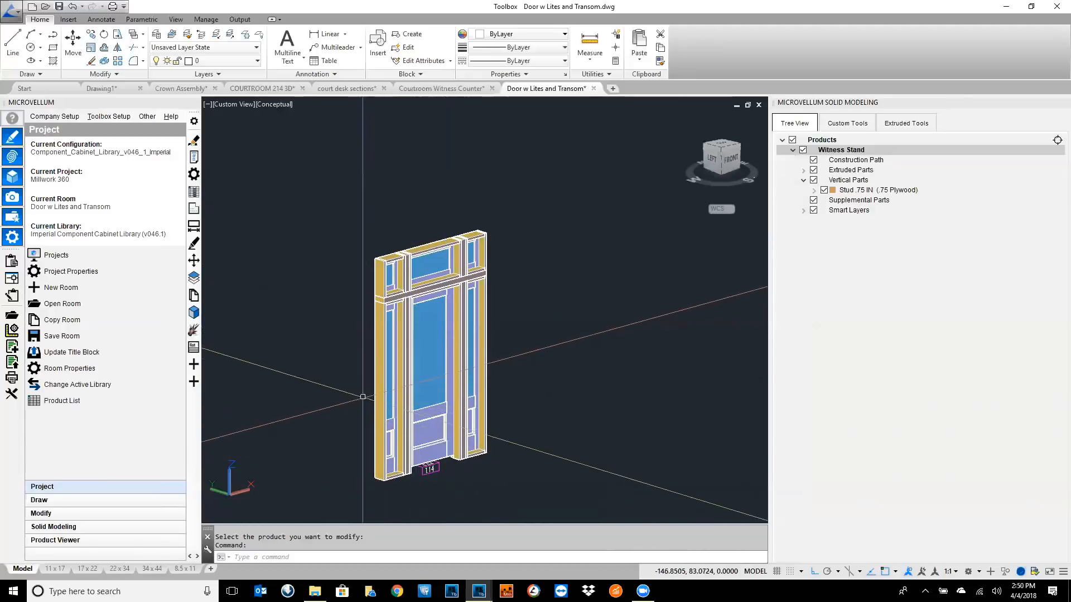
- Examine the entry door model closely, including the glass, the raised bottom panel and the surrounding stiles and posts
{"action": "scroll", "coordinate": [426, 438], "scroll_direction": "up", "scroll_amount": 2}
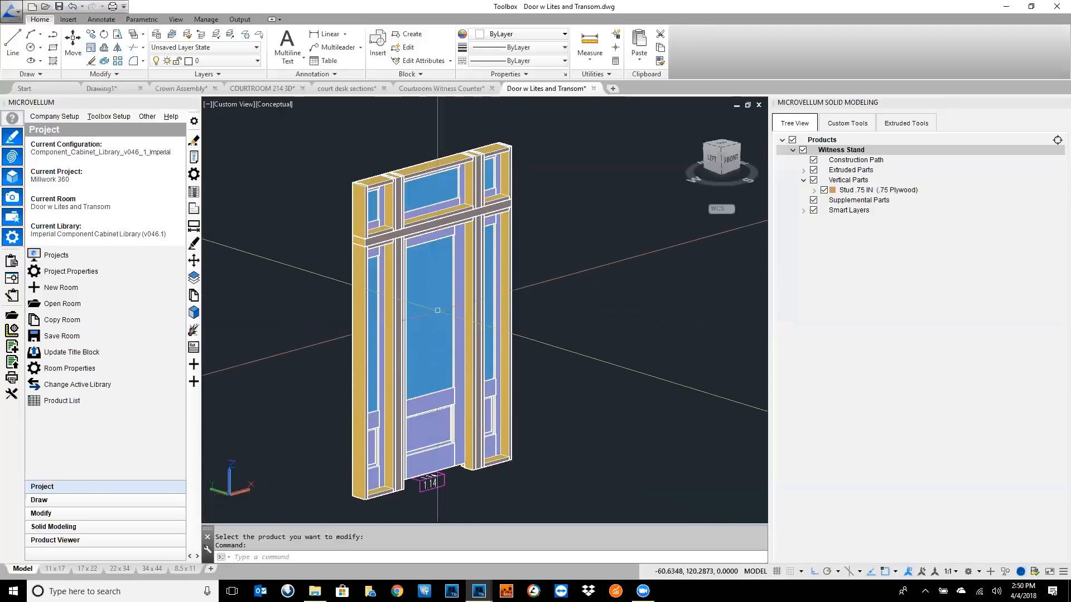
{"action": "scroll", "coordinate": [436, 293], "scroll_direction": "up", "scroll_amount": 2}
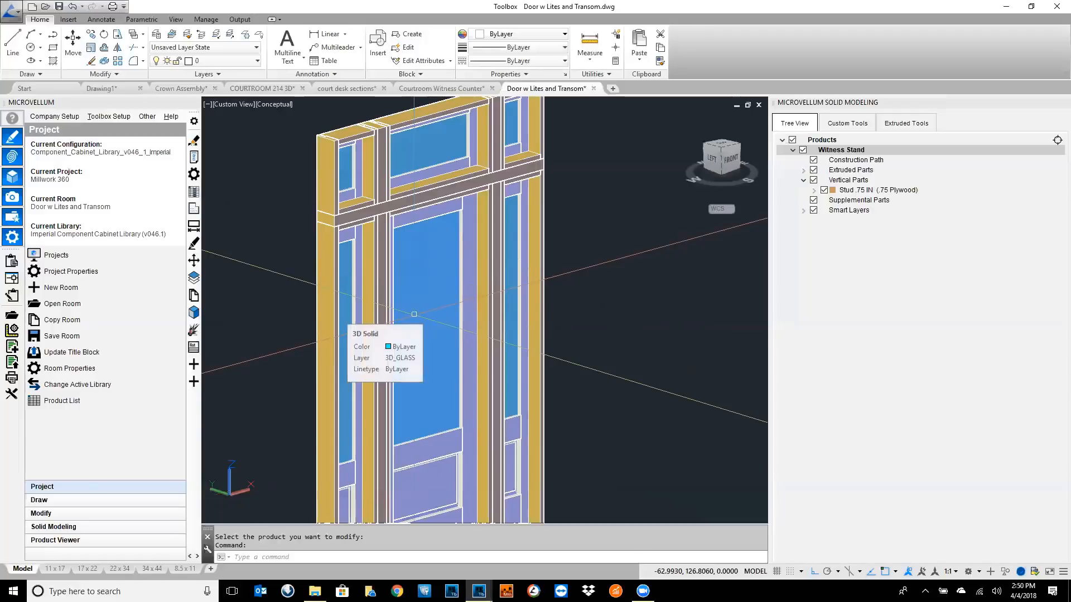
{"action": "scroll", "coordinate": [426, 312], "scroll_direction": "down", "scroll_amount": 2}
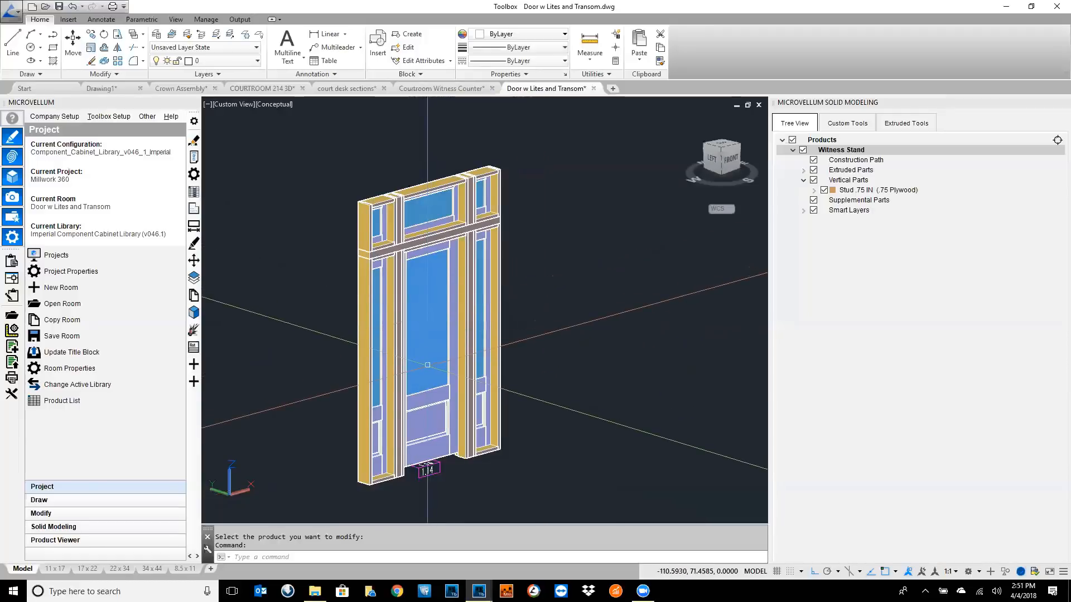
{"action": "middle_click_drag", "start_coordinate": [427, 364], "coordinate": [439, 315]}
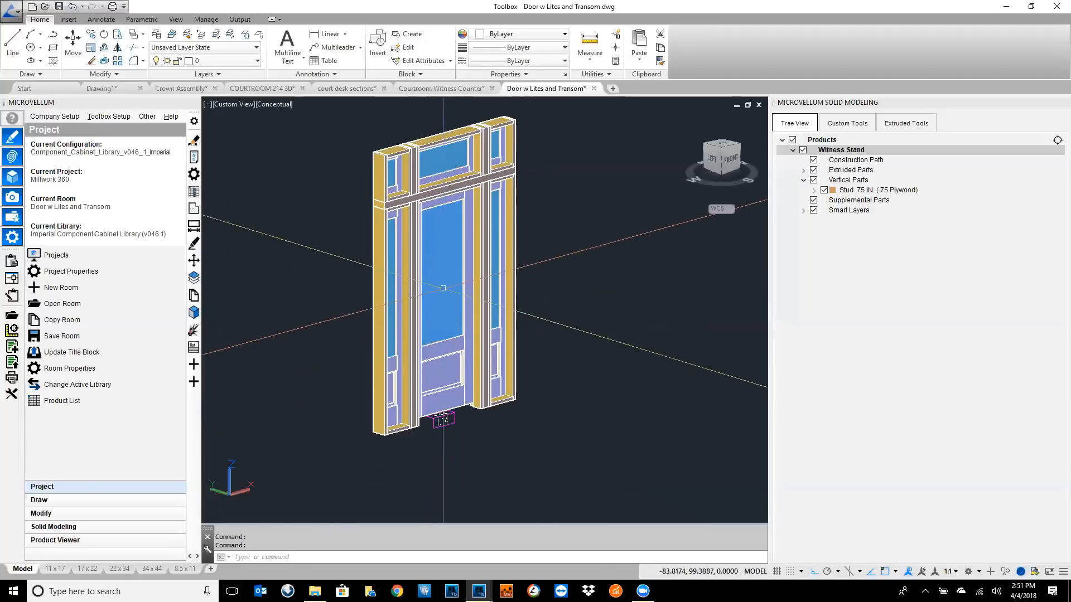
{"action": "scroll", "coordinate": [480, 404], "scroll_direction": "up", "scroll_amount": 6}
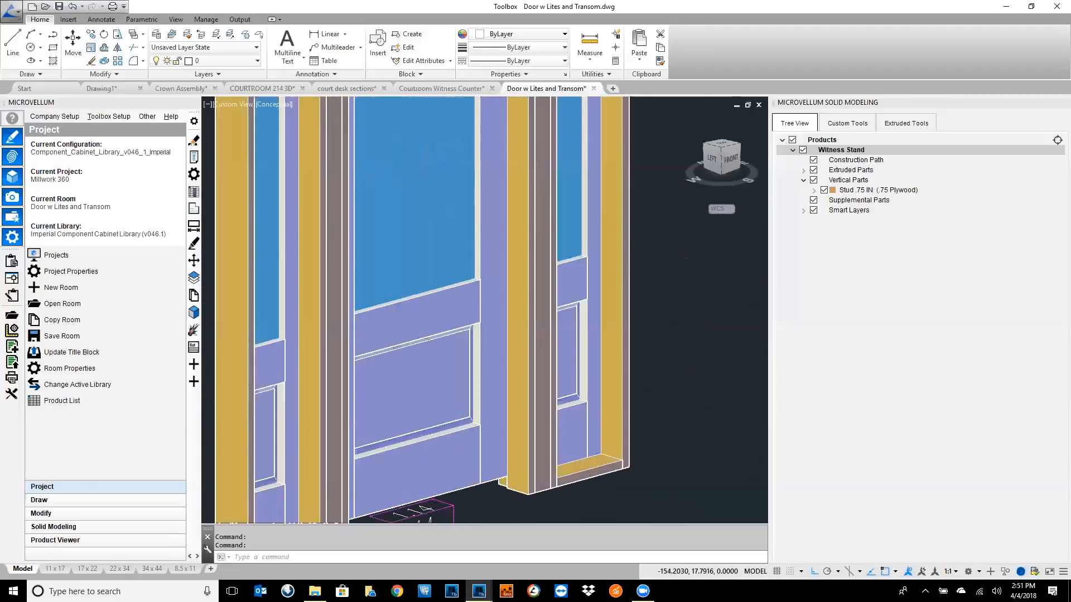
{"action": "scroll", "coordinate": [479, 404], "scroll_direction": "up", "scroll_amount": 2}
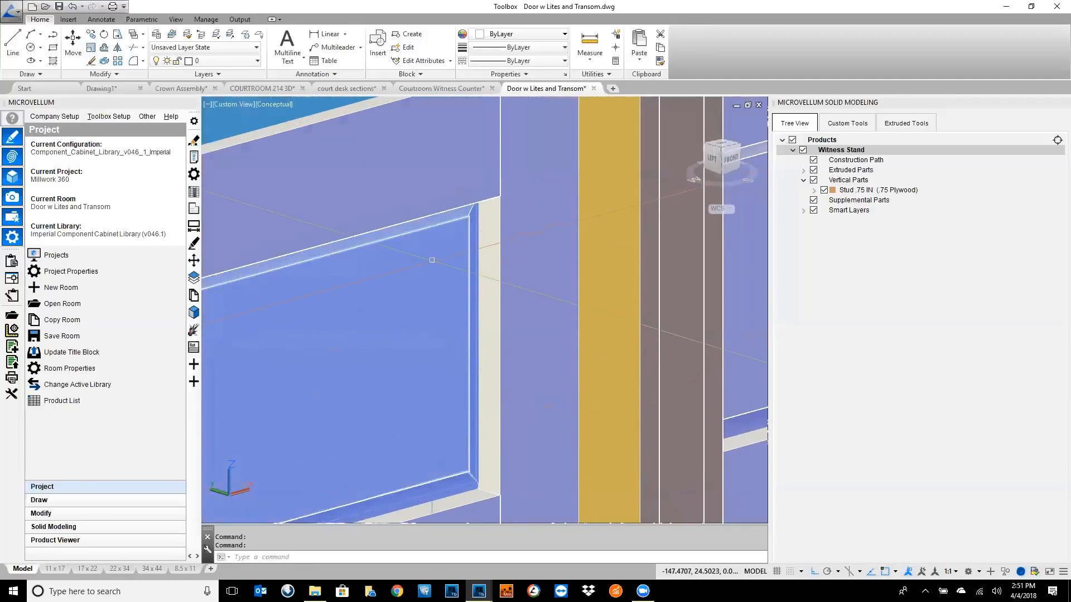
{"action": "scroll", "coordinate": [494, 316], "scroll_direction": "down", "scroll_amount": 6}
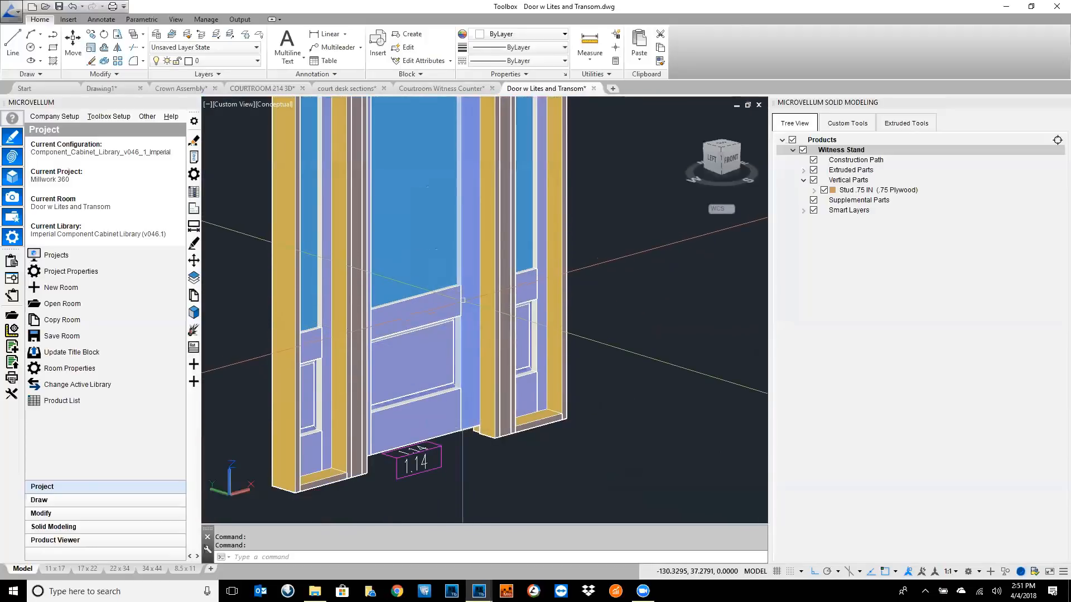
{"action": "scroll", "coordinate": [430, 318], "scroll_direction": "down", "scroll_amount": 2}
{"action": "scroll", "coordinate": [421, 333], "scroll_direction": "down", "scroll_amount": 2}
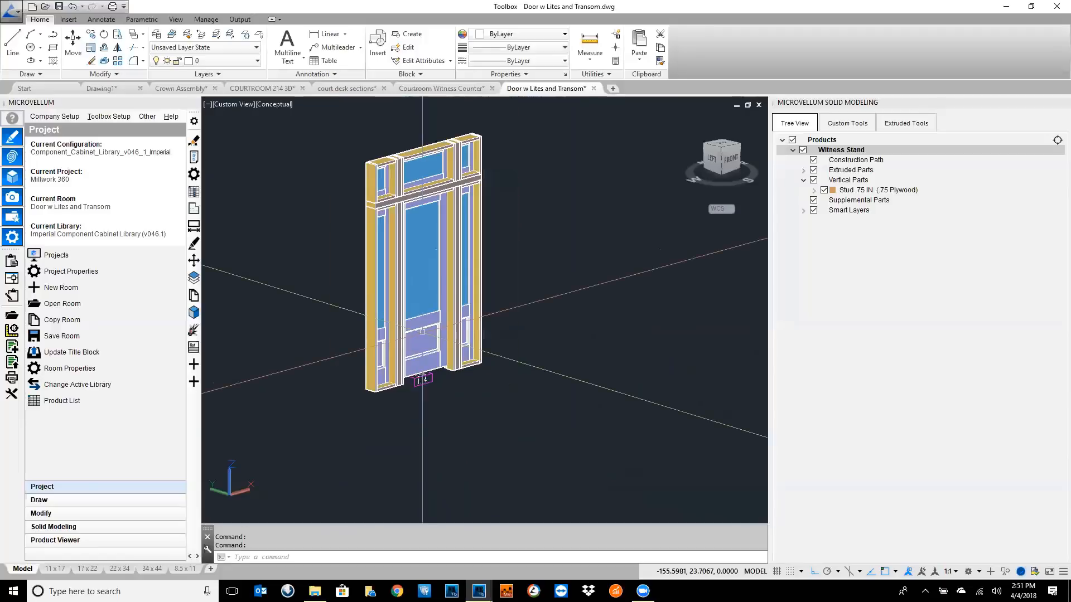
{"action": "middle_click_drag", "start_coordinate": [418, 334], "coordinate": [413, 375]}
{"action": "scroll", "coordinate": [411, 379], "scroll_direction": "up", "scroll_amount": 1}
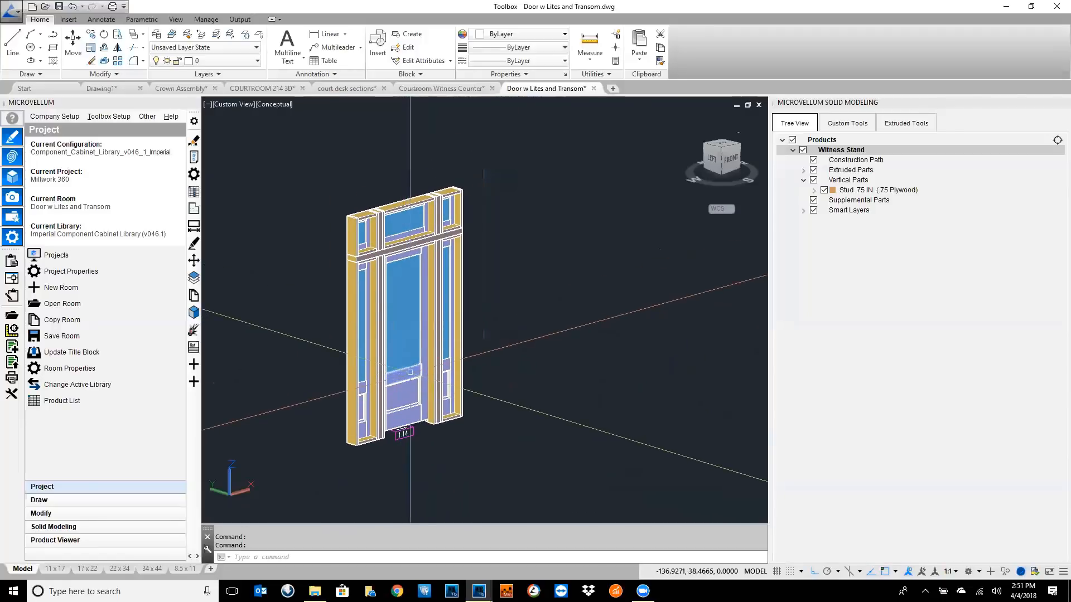
{"action": "scroll", "coordinate": [411, 379], "scroll_direction": "up", "scroll_amount": 1}
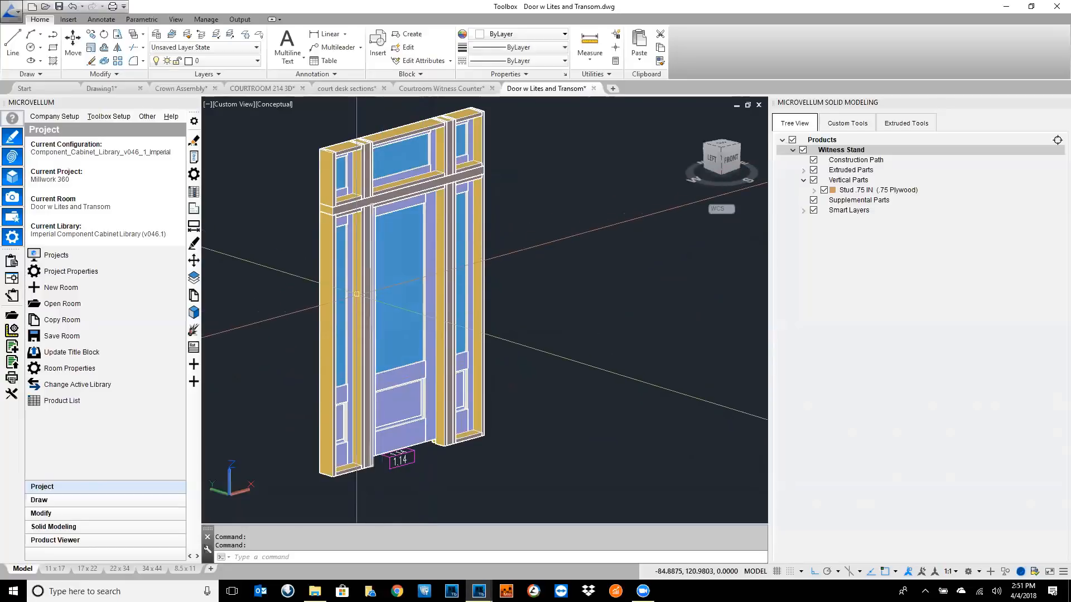
- Open the product prompts of the entry door and review its door, lite and transom sizes
{"action": "left_click", "coordinate": [194, 174]}
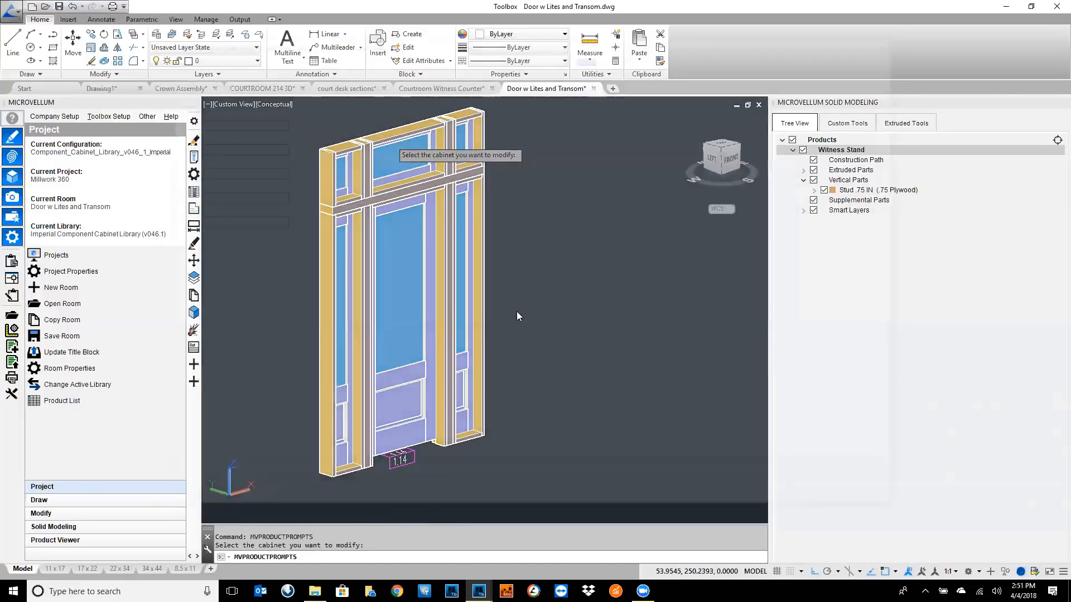
{"action": "left_click", "coordinate": [446, 256]}
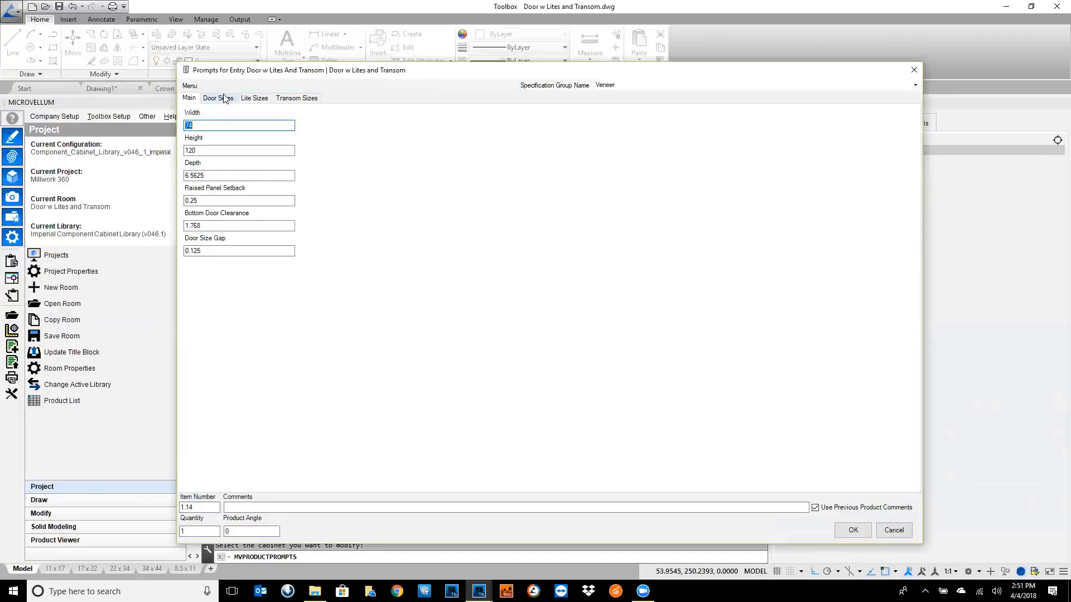
{"action": "left_click", "coordinate": [219, 98]}
{"action": "left_click", "coordinate": [254, 99]}
{"action": "left_click", "coordinate": [297, 98]}
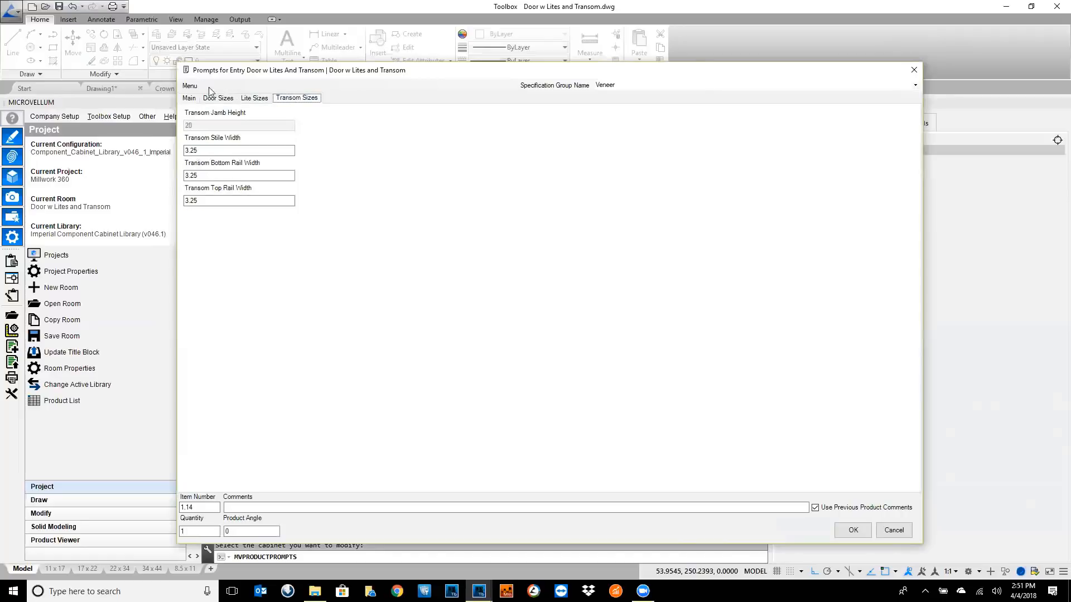
{"action": "left_click", "coordinate": [189, 98]}
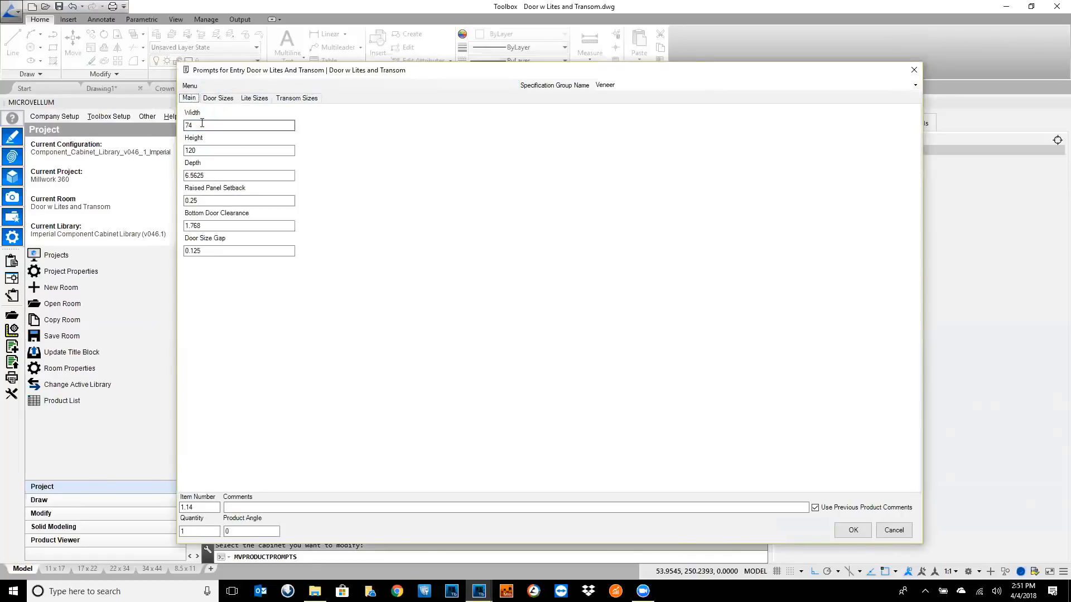
- Set the entry door's overall width to 84, increase its overall height, and apply the prompts to redraw it
{"action": "double_click", "coordinate": [202, 123]}
{"action": "type", "text": "8"}
{"action": "double_click", "coordinate": [204, 151]}
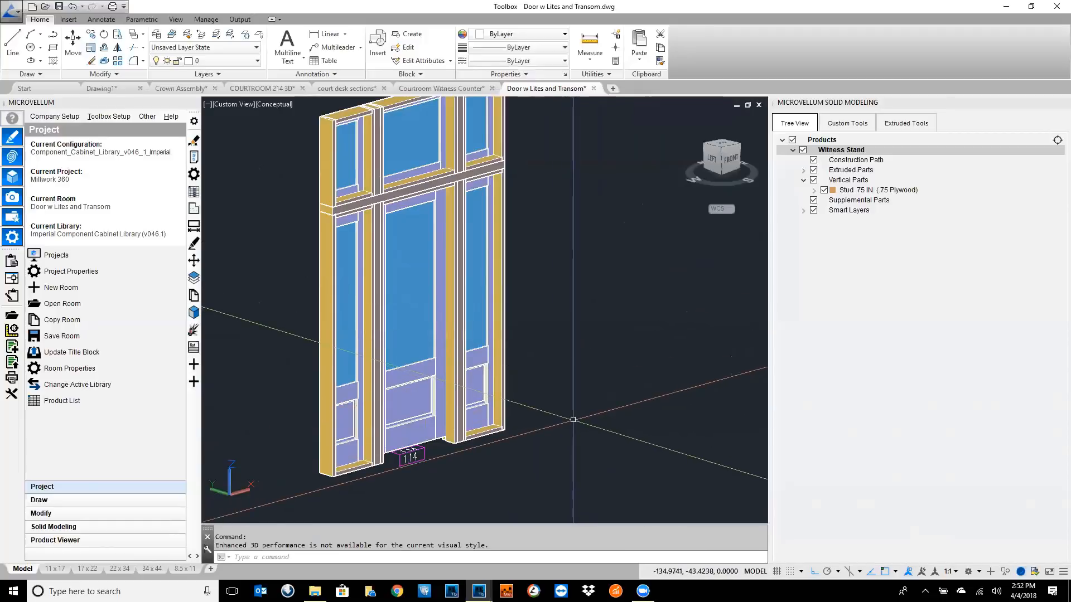
- Check the cut part lengths in the resized entry door's design data, and close it to view the whole model
{"action": "left_click", "coordinate": [193, 192]}
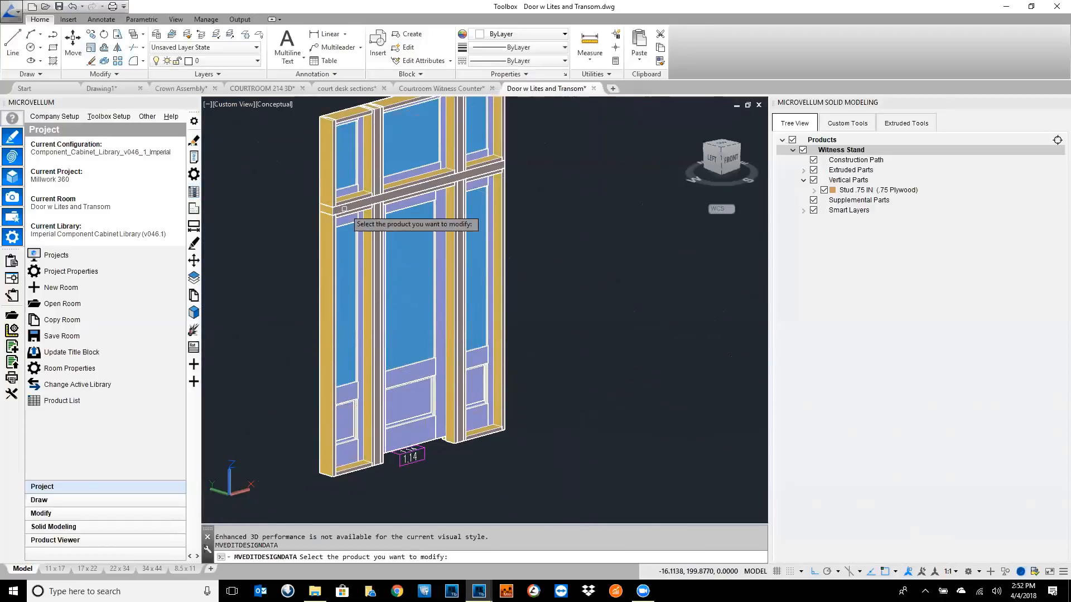
{"action": "left_click", "coordinate": [457, 319]}
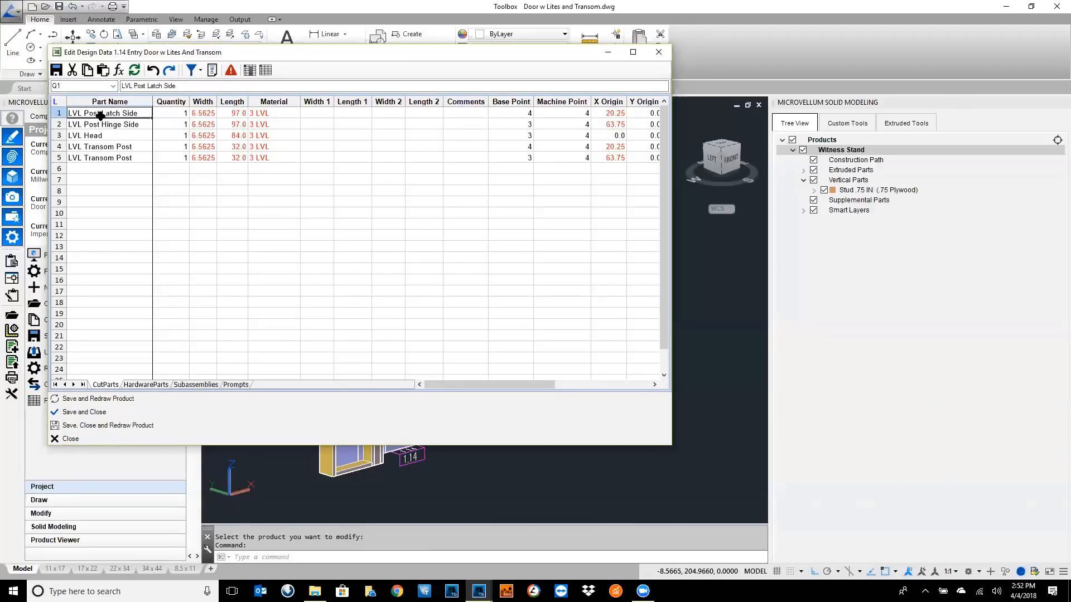
{"action": "left_click", "coordinate": [81, 439]}
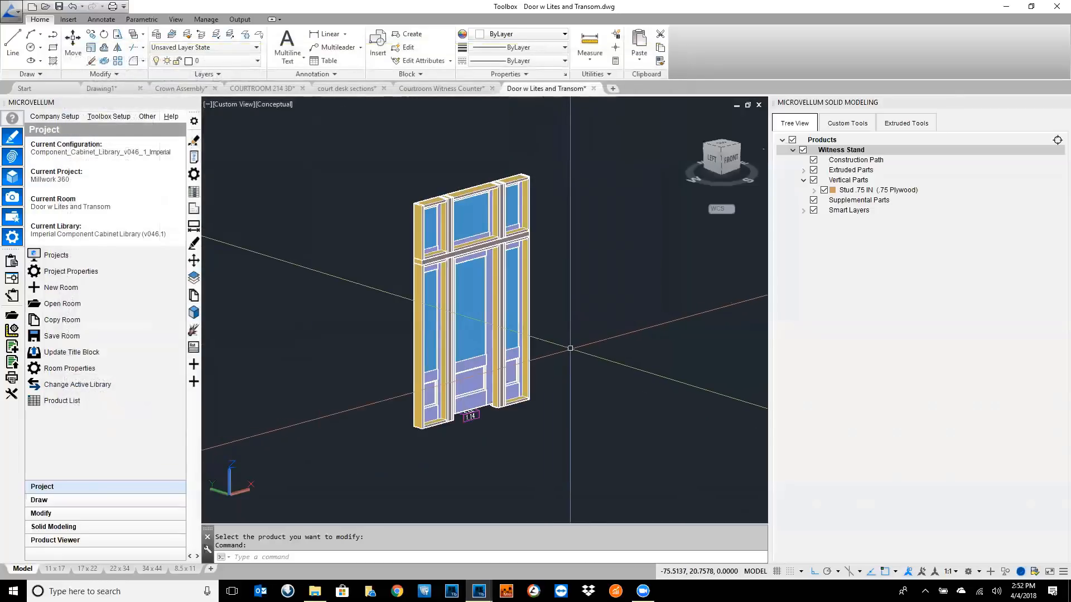
- Review the part list of the work order Millwork 360 Door w Lites and Transom Release 2, and close it
{"action": "middle_click_drag", "start_coordinate": [571, 348], "coordinate": [539, 387]}
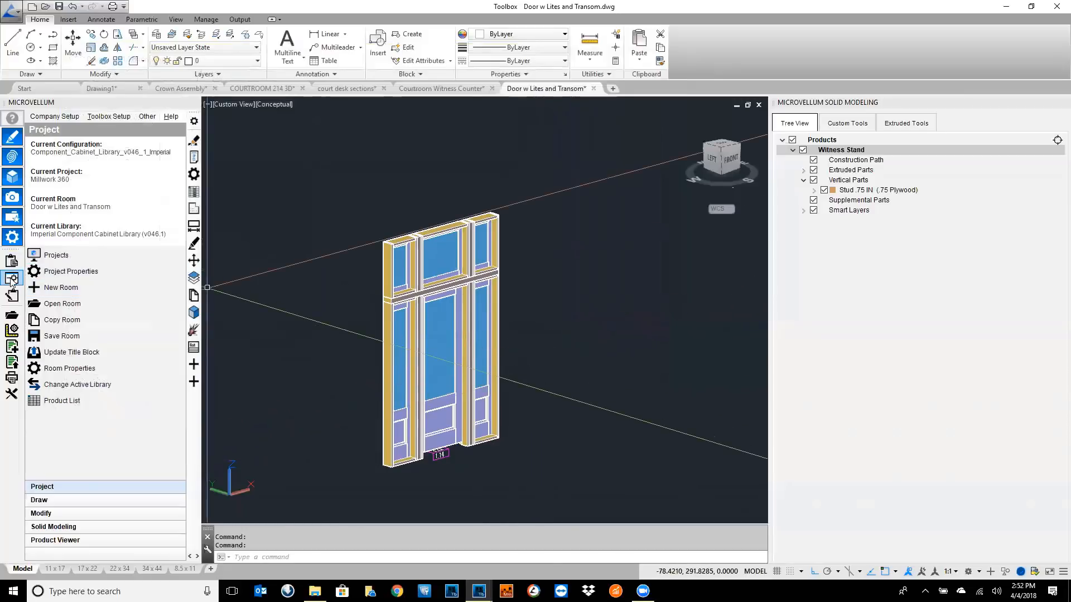
{"action": "left_click", "coordinate": [12, 296]}
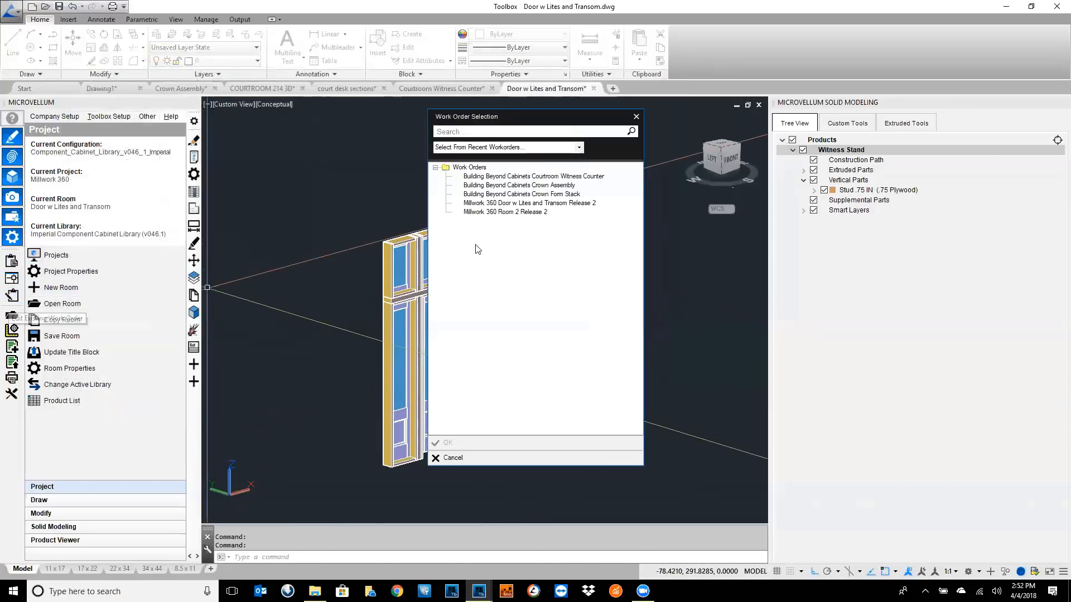
{"action": "left_click", "coordinate": [544, 205]}
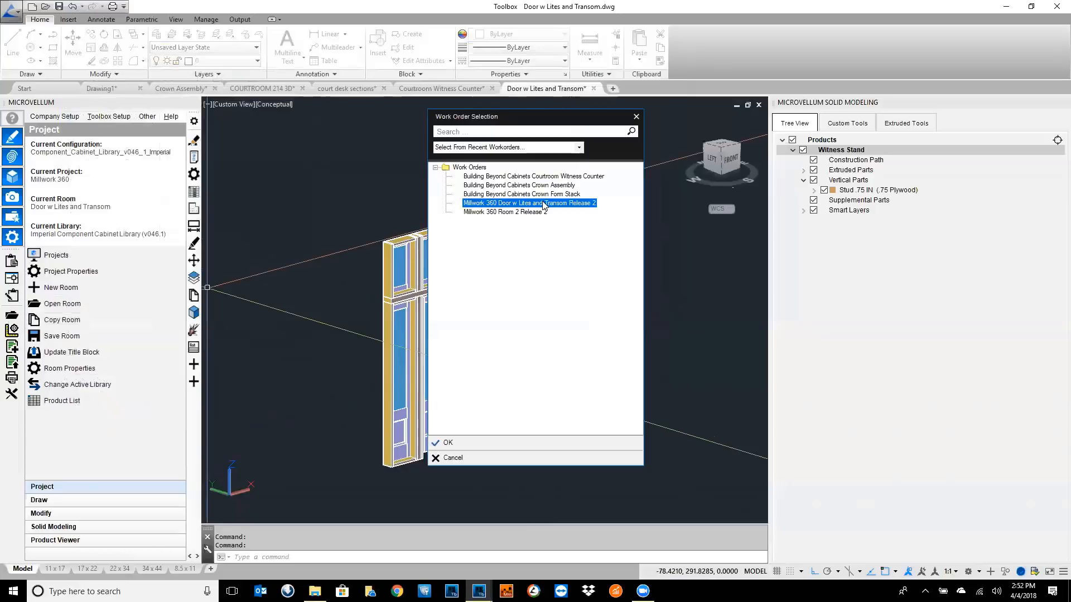
{"action": "left_click", "coordinate": [449, 442]}
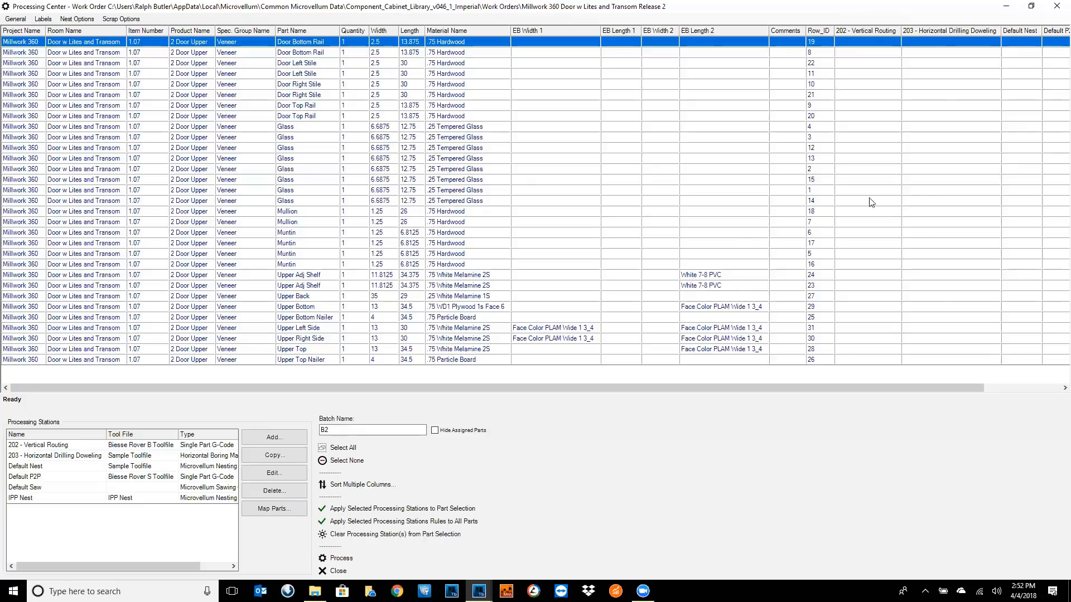
{"action": "left_click", "coordinate": [912, 169]}
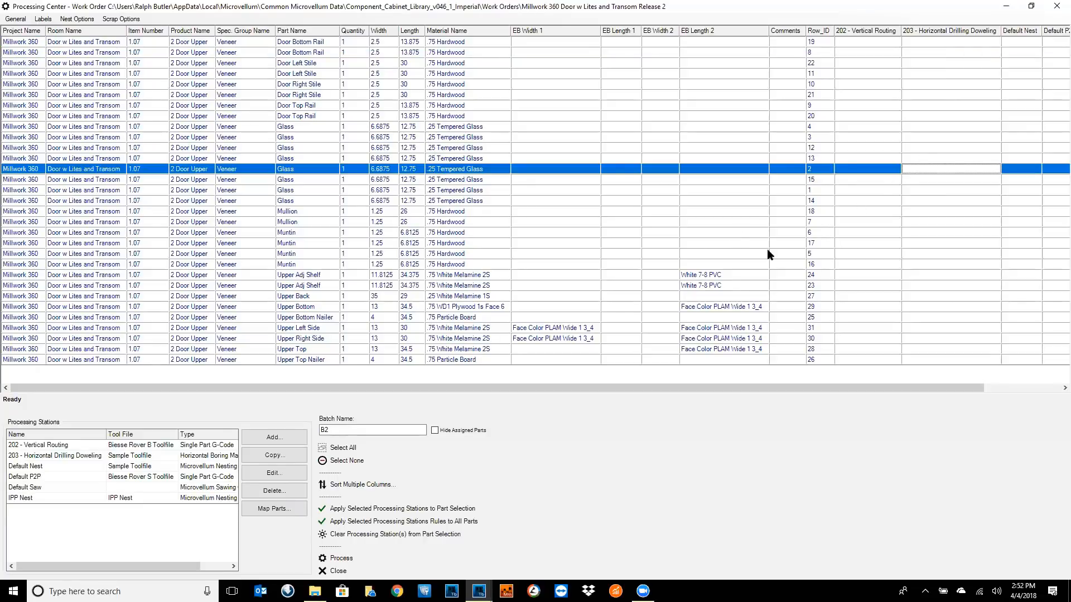
{"action": "left_click", "coordinate": [1056, 8]}
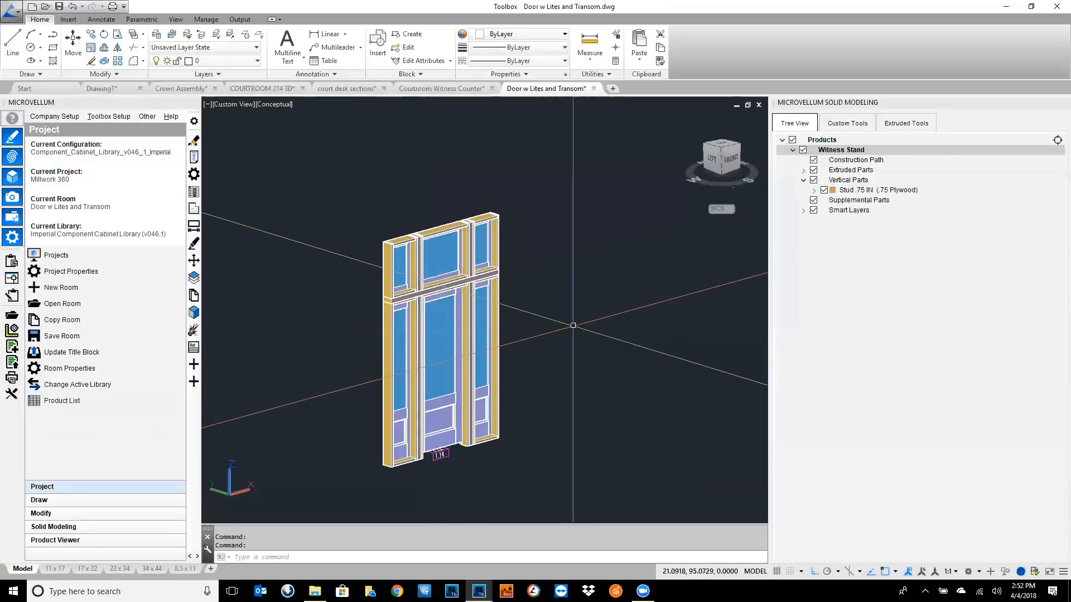
- Save the door drawing and open the Courtroom Witness Counter room of the Building Beyond Cabinets project
{"action": "scroll", "coordinate": [573, 325], "scroll_direction": "down", "scroll_amount": 3}
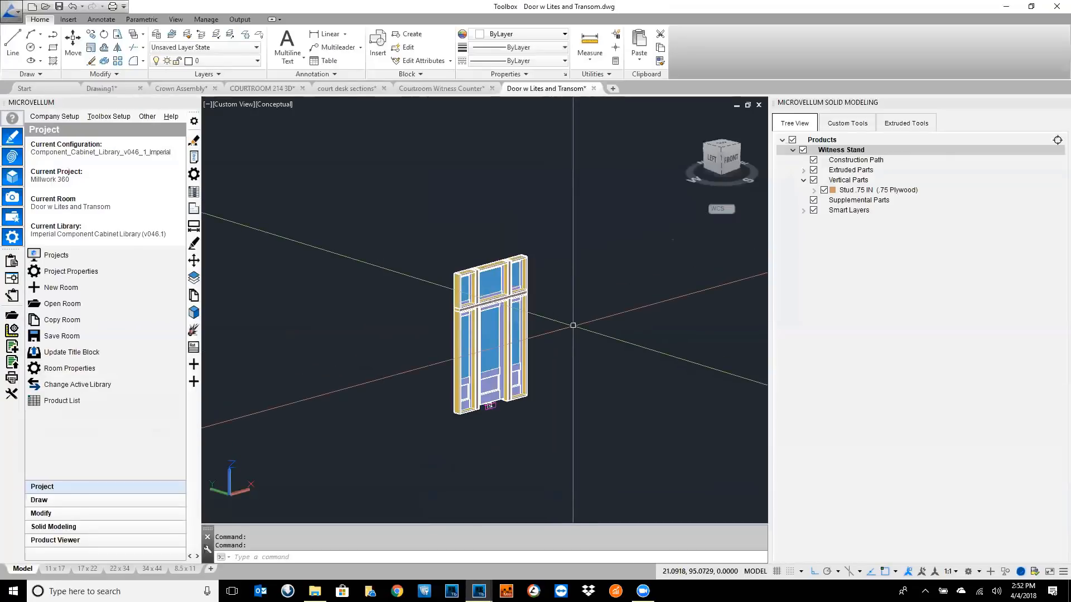
{"action": "key", "text": "ctrl+s"}
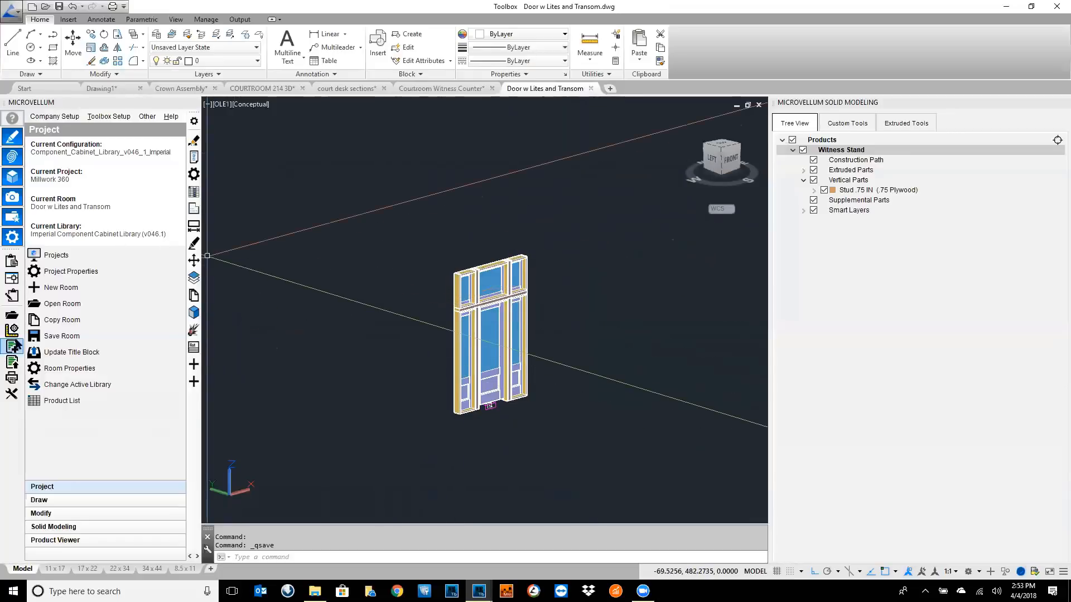
{"action": "left_click", "coordinate": [56, 256]}
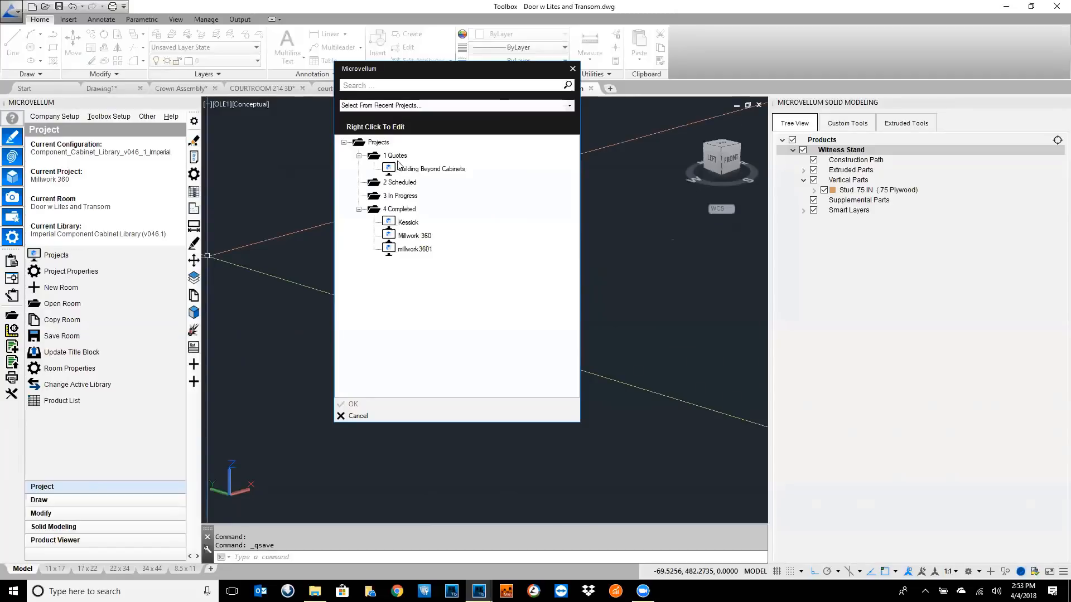
{"action": "left_click", "coordinate": [413, 169]}
{"action": "left_click", "coordinate": [378, 402]}
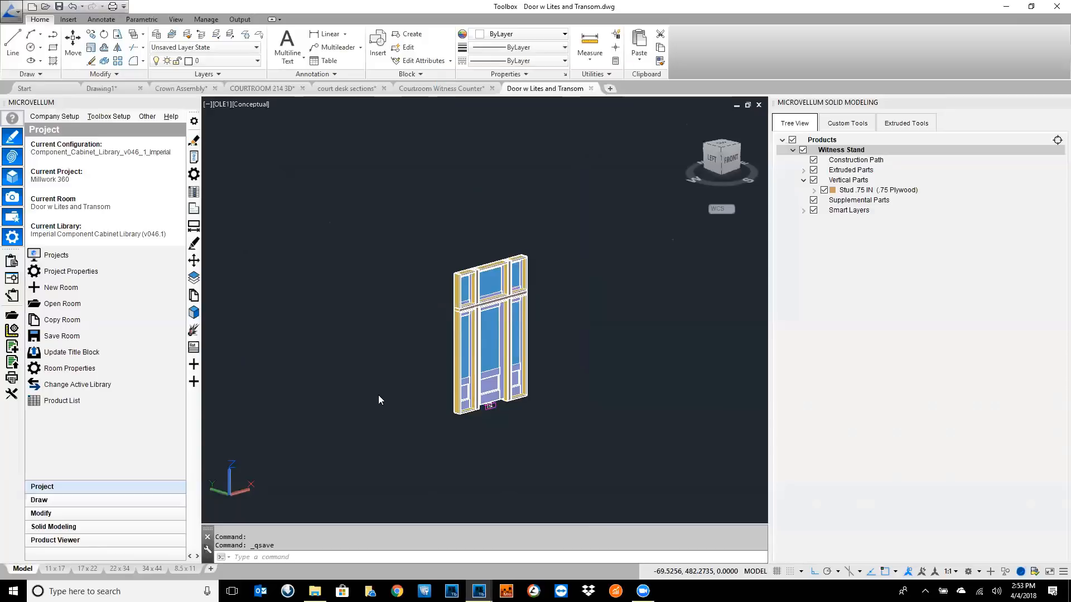
{"action": "left_click", "coordinate": [56, 304]}
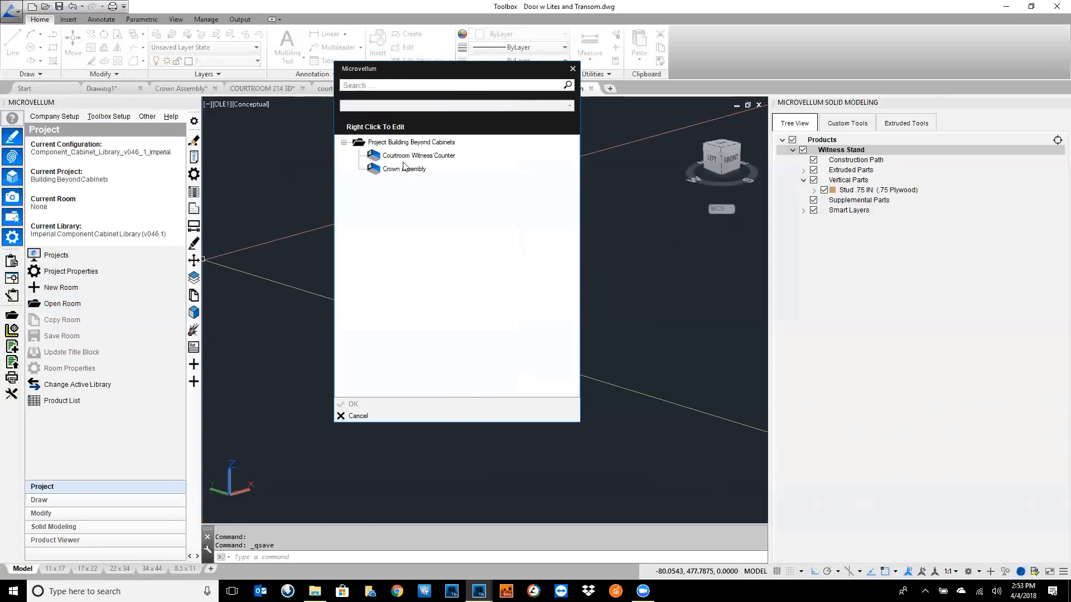
{"action": "left_click", "coordinate": [405, 158]}
{"action": "left_click", "coordinate": [388, 402]}
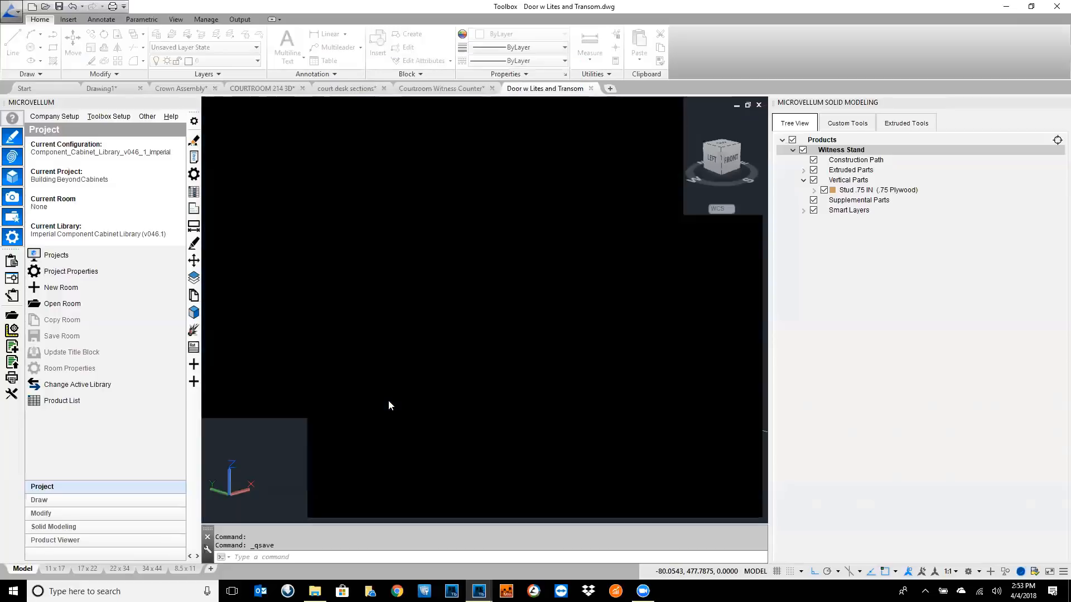
- Place a 2 Door Base cabinet at a selected point in the empty area away from the witness counter, accepting its default prompts
{"action": "scroll", "coordinate": [567, 487], "scroll_direction": "down", "scroll_amount": 5}
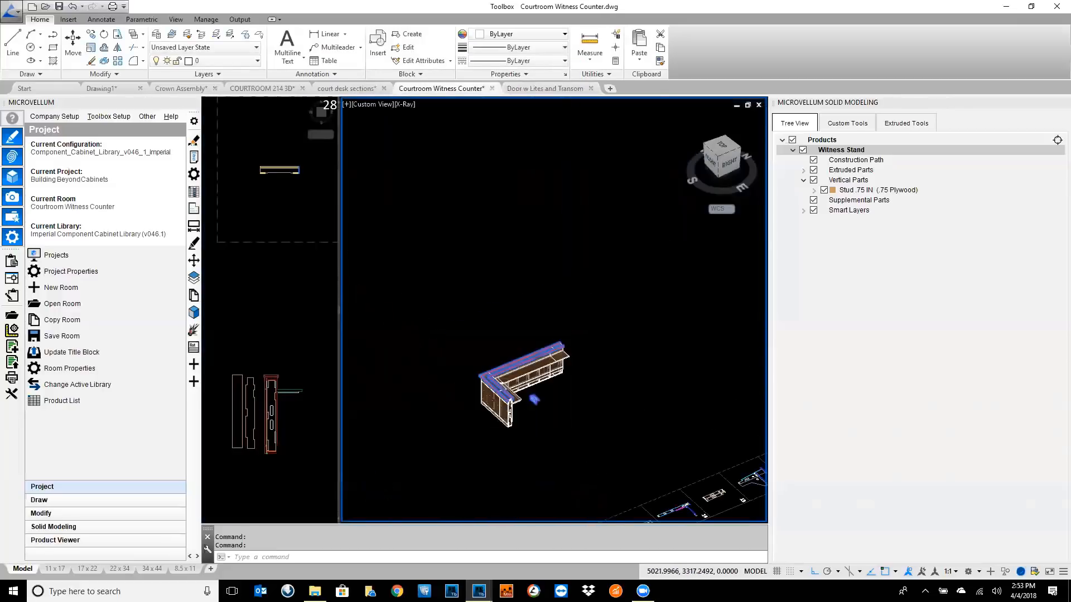
{"action": "scroll", "coordinate": [537, 425], "scroll_direction": "down", "scroll_amount": 2}
{"action": "middle_click_drag", "start_coordinate": [536, 438], "coordinate": [610, 380]}
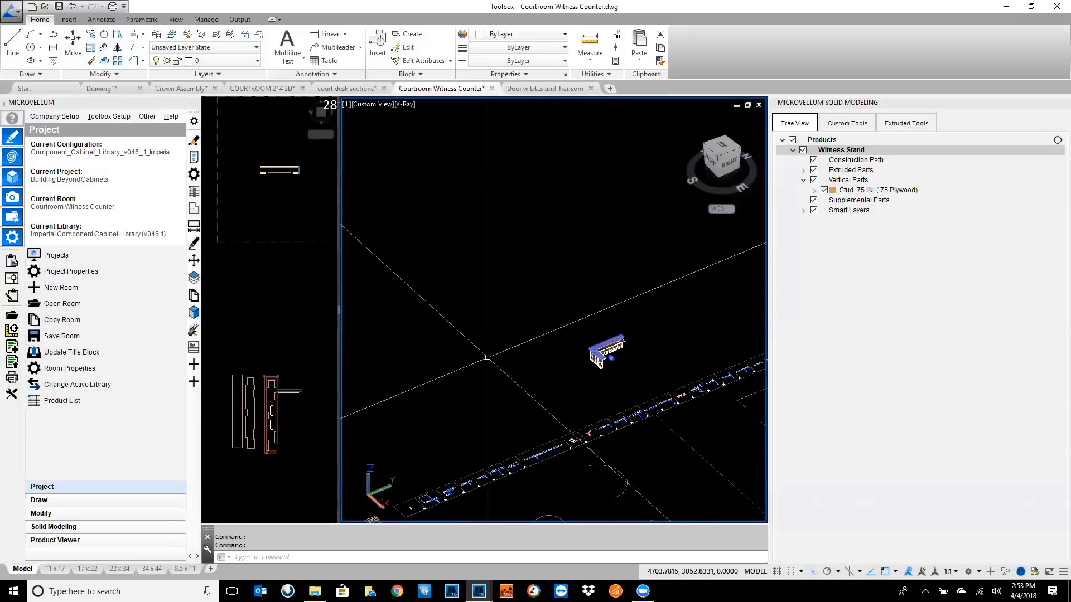
{"action": "middle_click_drag", "start_coordinate": [475, 380], "coordinate": [533, 332]}
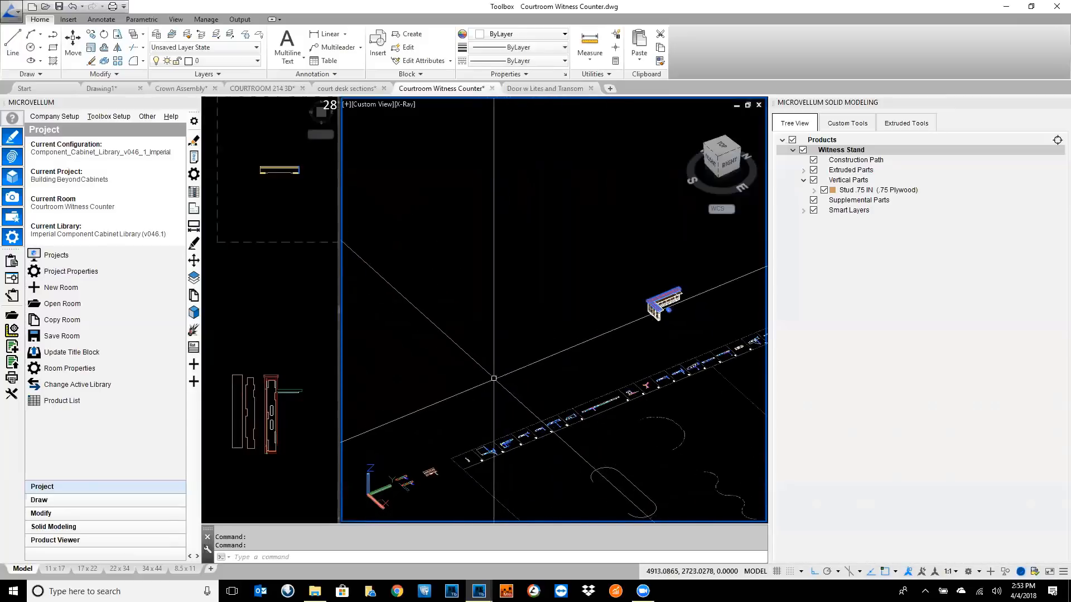
{"action": "middle_click_drag", "start_coordinate": [490, 370], "coordinate": [615, 315]}
{"action": "scroll", "coordinate": [478, 340], "scroll_direction": "up", "scroll_amount": 5}
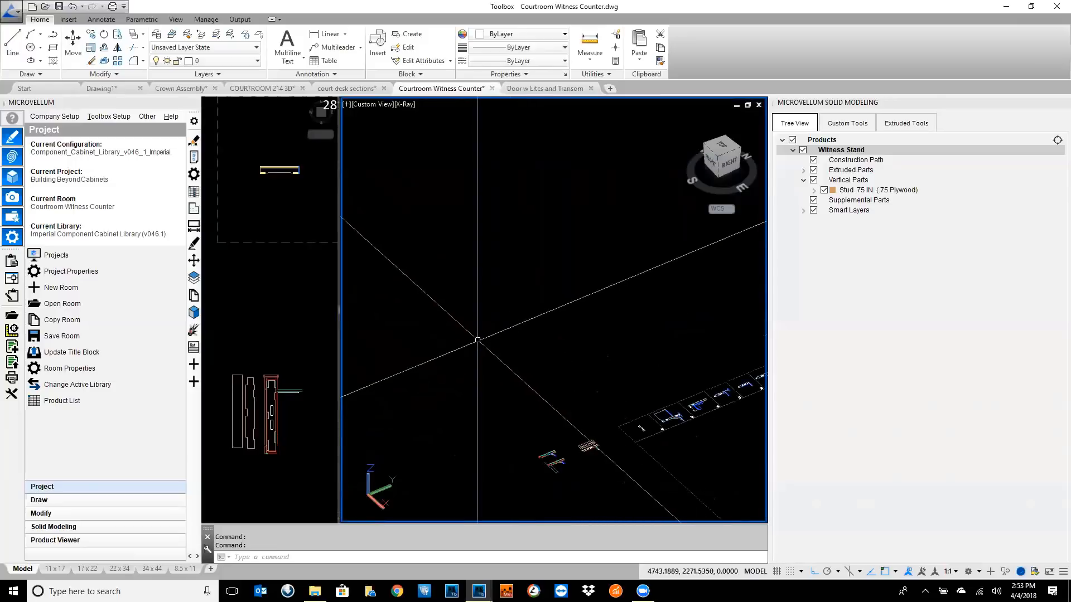
{"action": "left_click", "coordinate": [38, 501]}
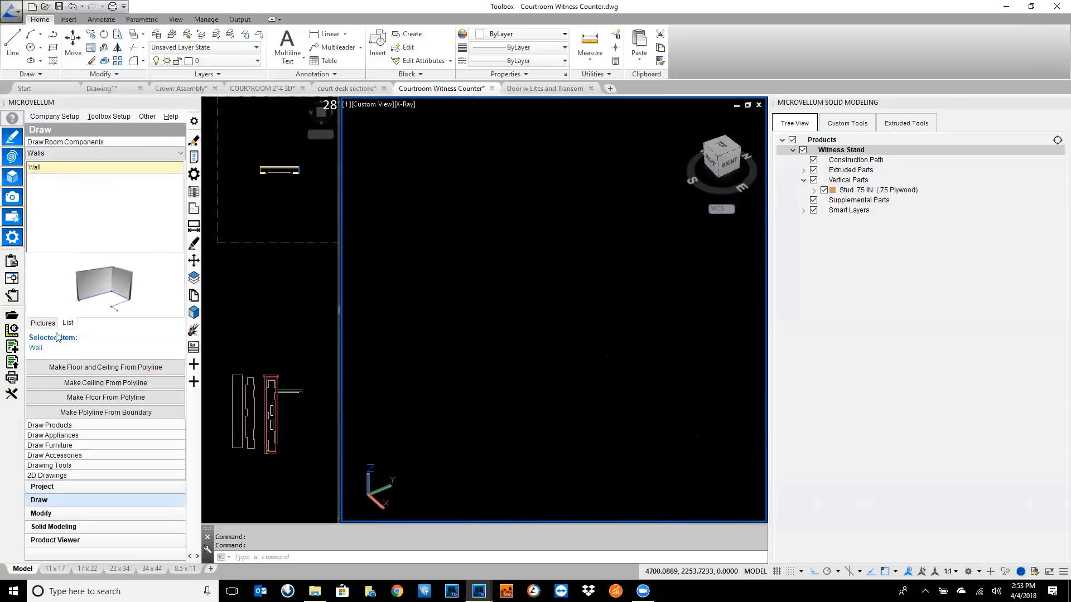
{"action": "left_click", "coordinate": [56, 426]}
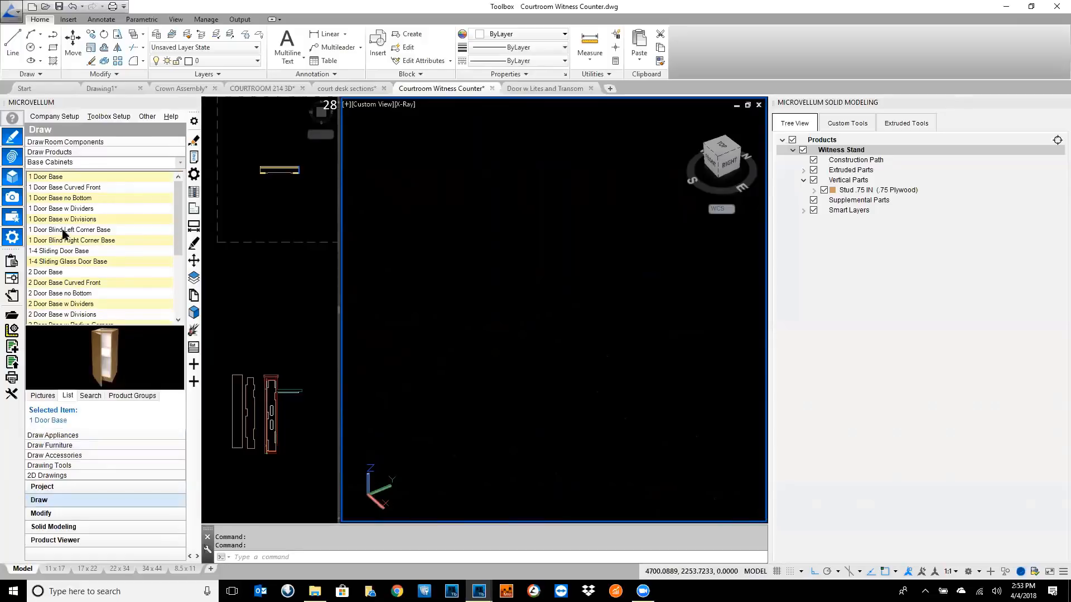
{"action": "right_click", "coordinate": [58, 275]}
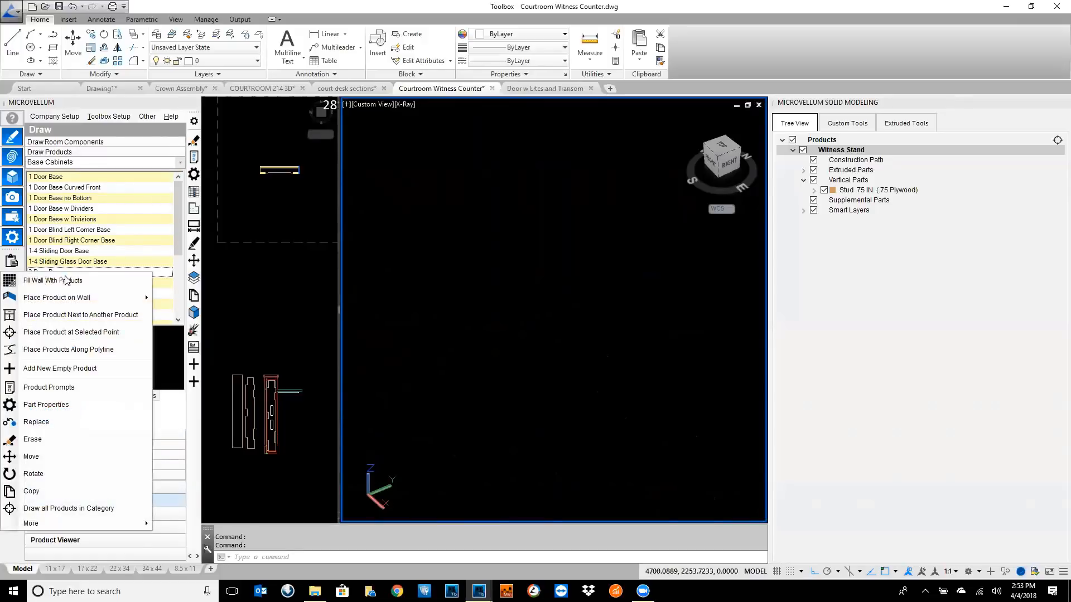
{"action": "left_click", "coordinate": [66, 333]}
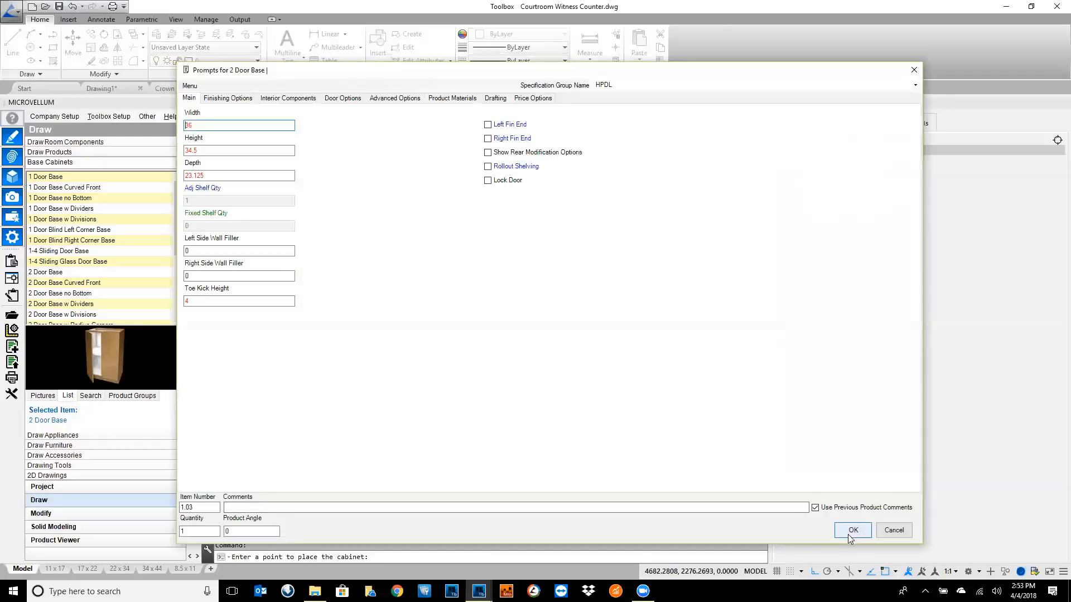
{"action": "left_click", "coordinate": [850, 533]}
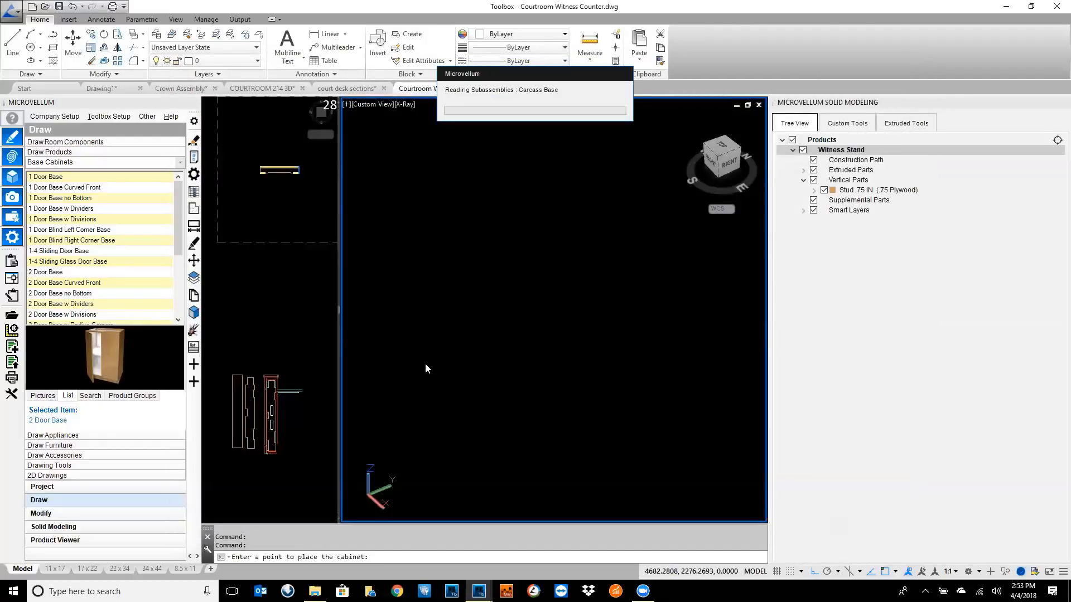
{"action": "left_click", "coordinate": [386, 328]}
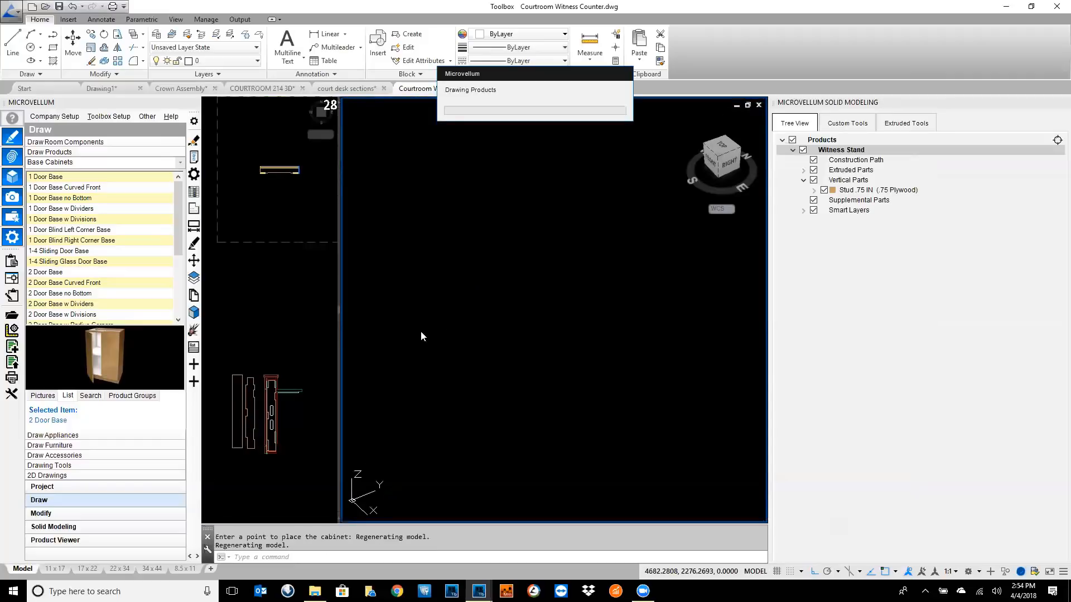